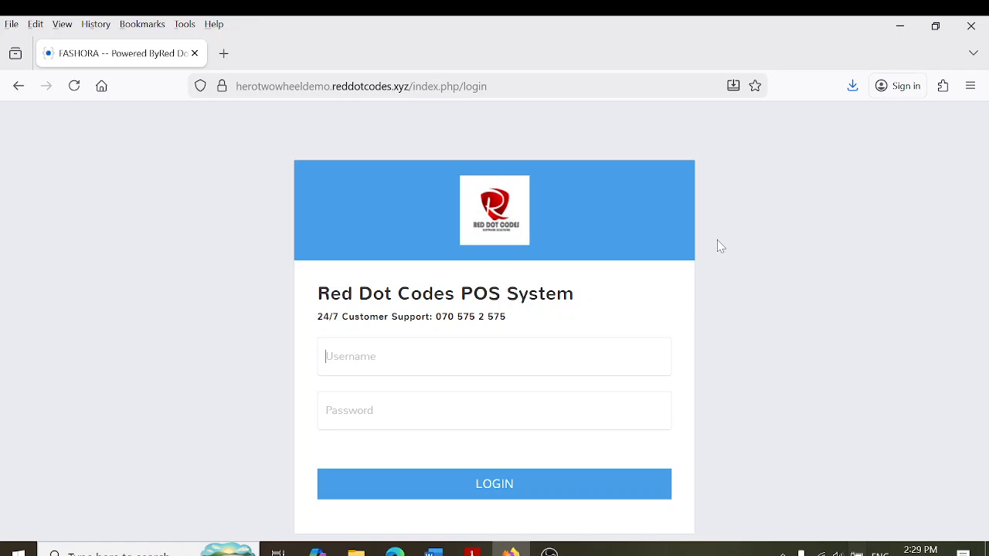
# Sign in with the admin username and the account password to reach the dashboard
pyautogui.write('admin')
pyautogui.press('Tab')
pyautogui.write('123456789')
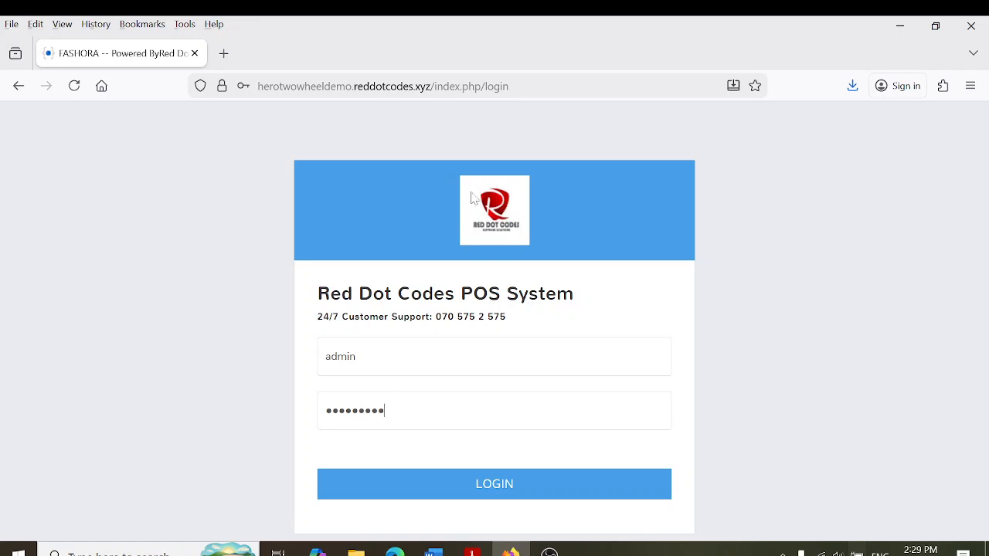
pyautogui.click(508, 494)
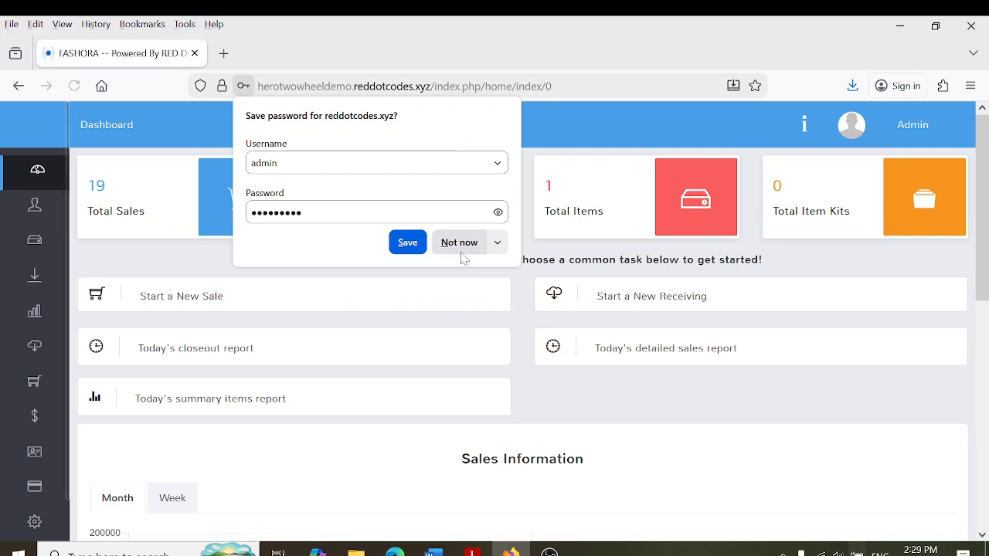
# Dismiss Firefox's save-password prompt and open Suppliers, listing AUTO LANKA, HERO and MOBIL
pyautogui.click(461, 242)
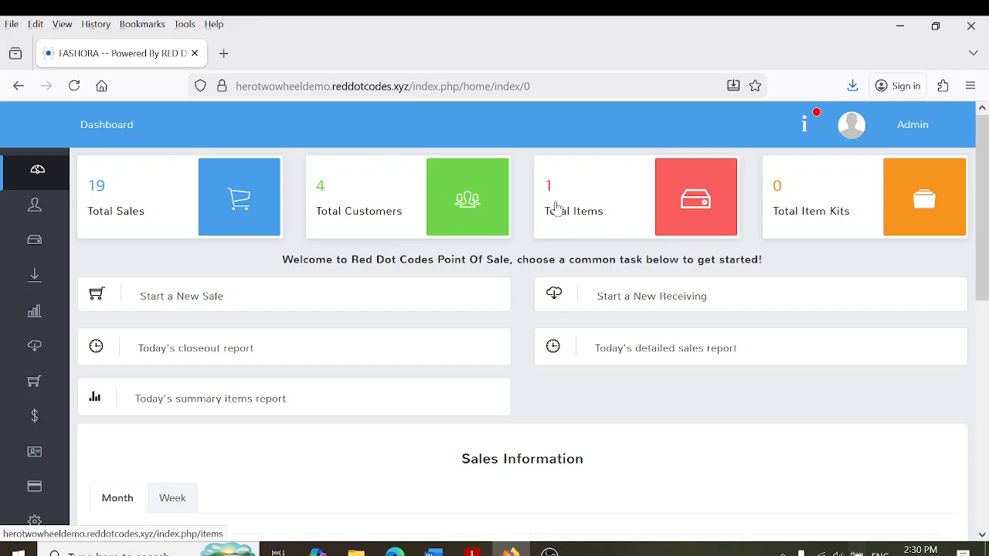
pyautogui.moveTo(56, 205)
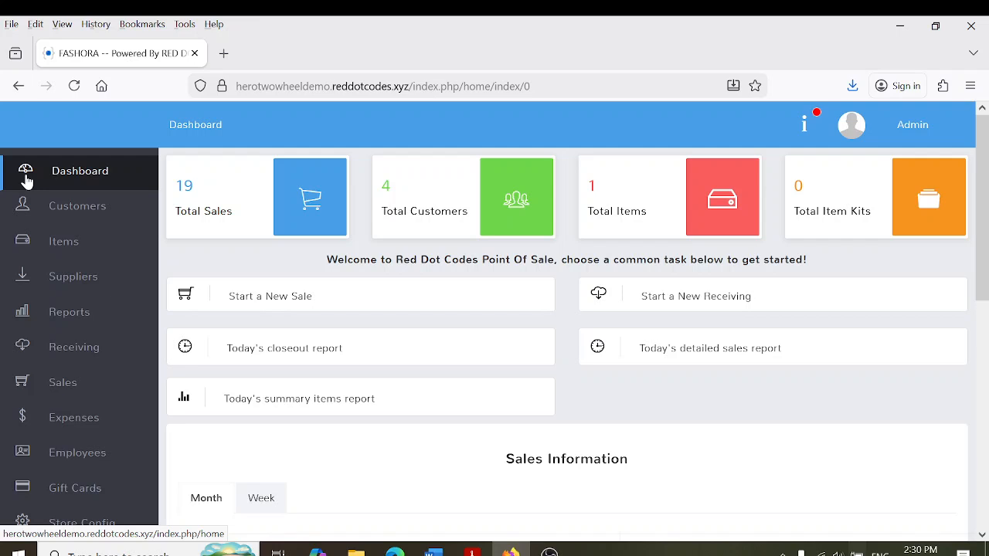
pyautogui.click(72, 283)
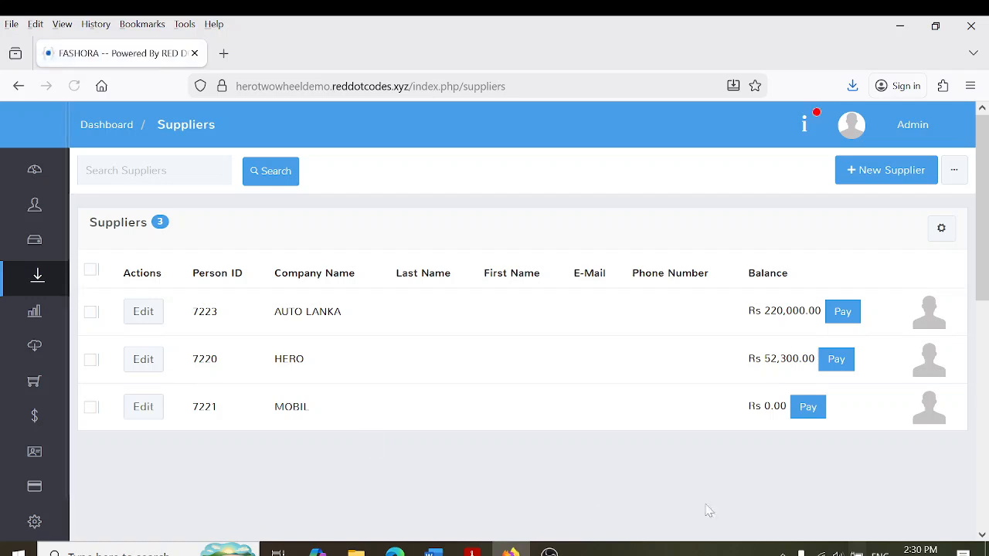
# Save new supplier ABC FASION SUPPLIER with the contact's first name, then return to Suppliers
pyautogui.click(907, 180)
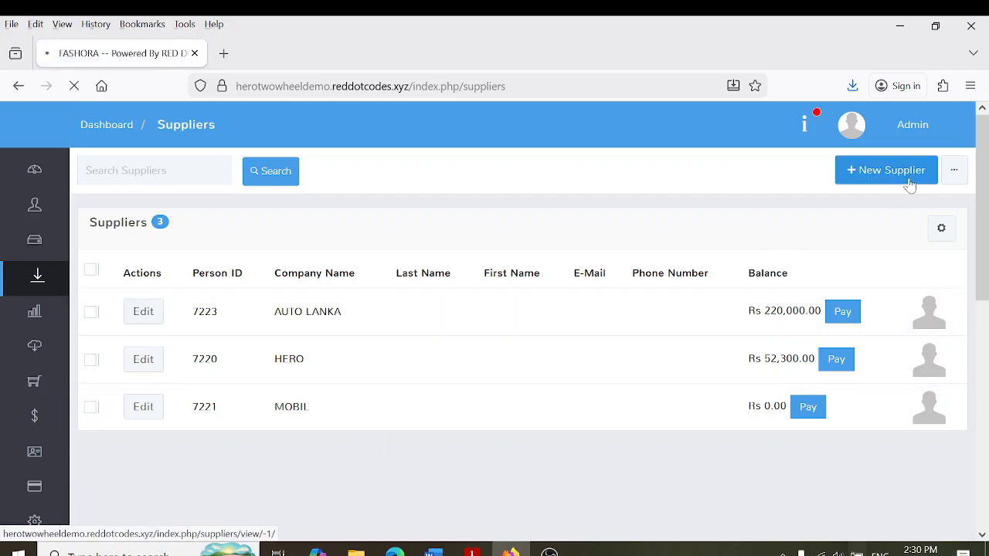
pyautogui.click(332, 211)
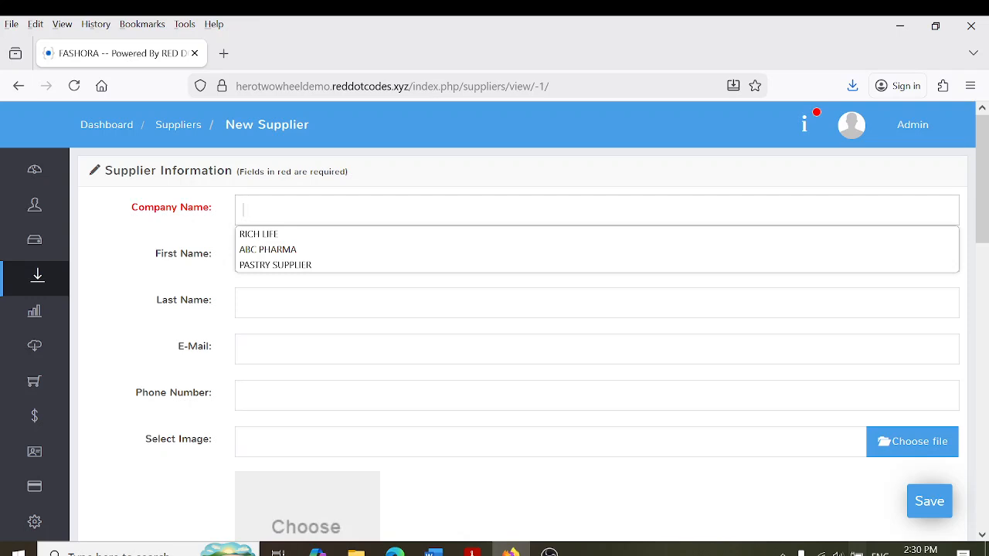
pyautogui.write('ABC FASION')
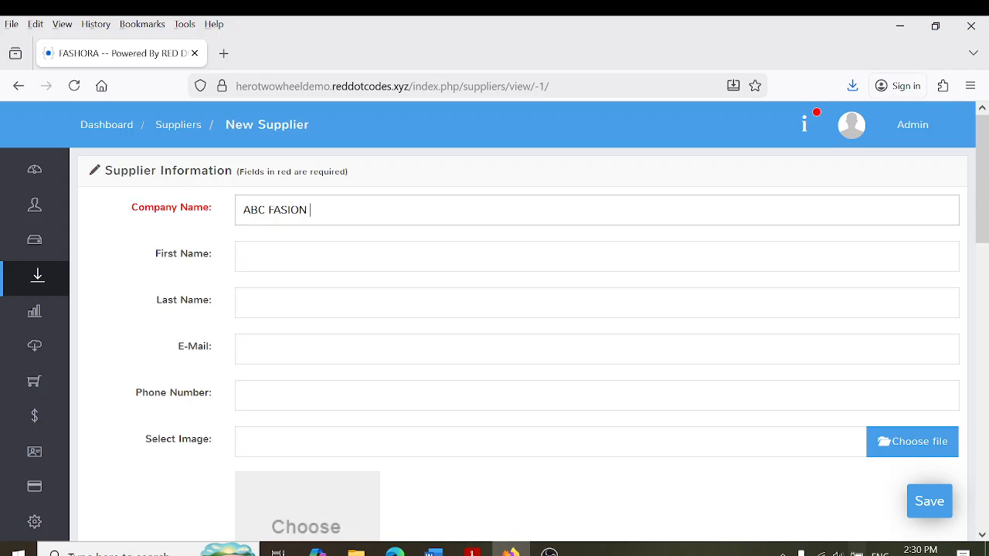
pyautogui.write(' SUPPLIER')
pyautogui.press('Tab')
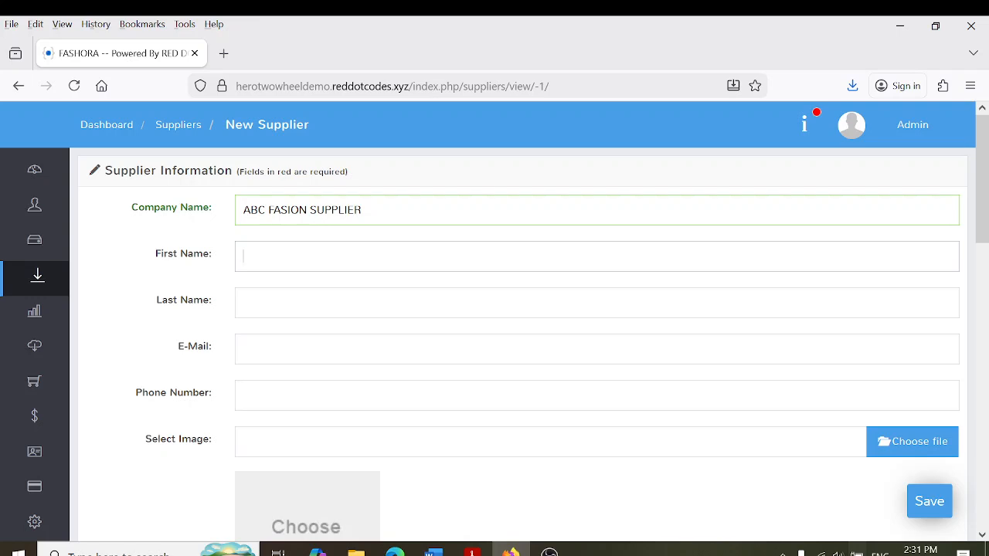
pyautogui.write('SAMAN')
pyautogui.click(247, 397)
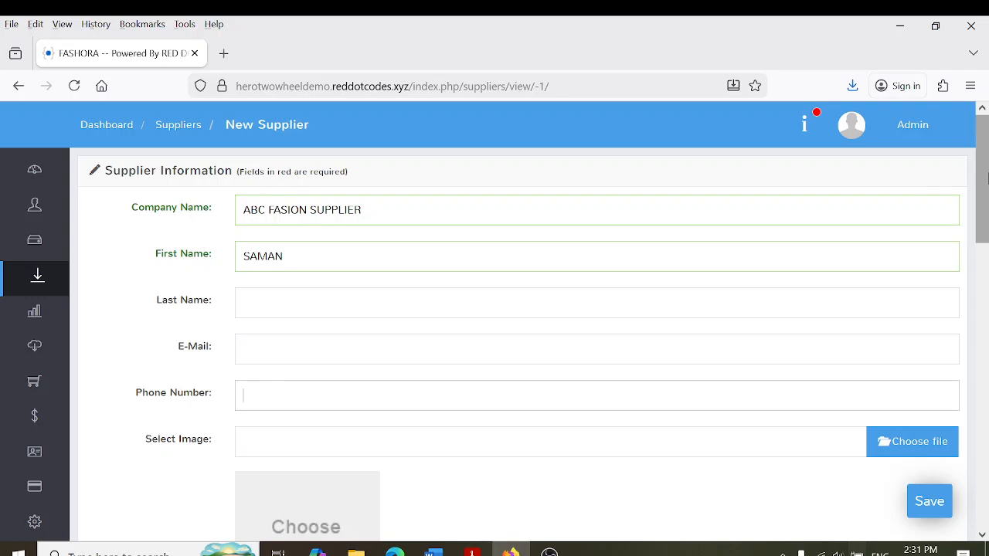
pyautogui.moveTo(985, 191); pyautogui.dragTo(984, 265)
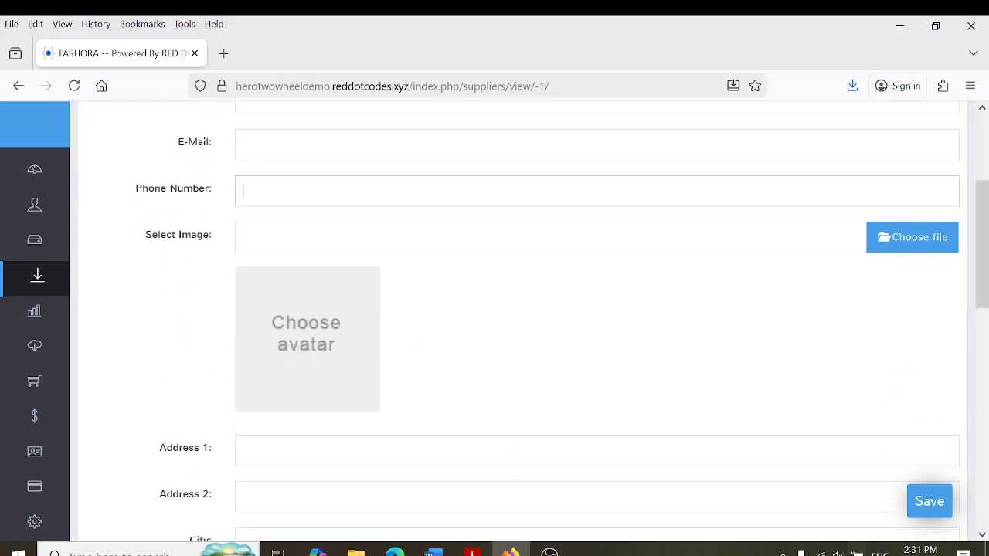
pyautogui.click(929, 508)
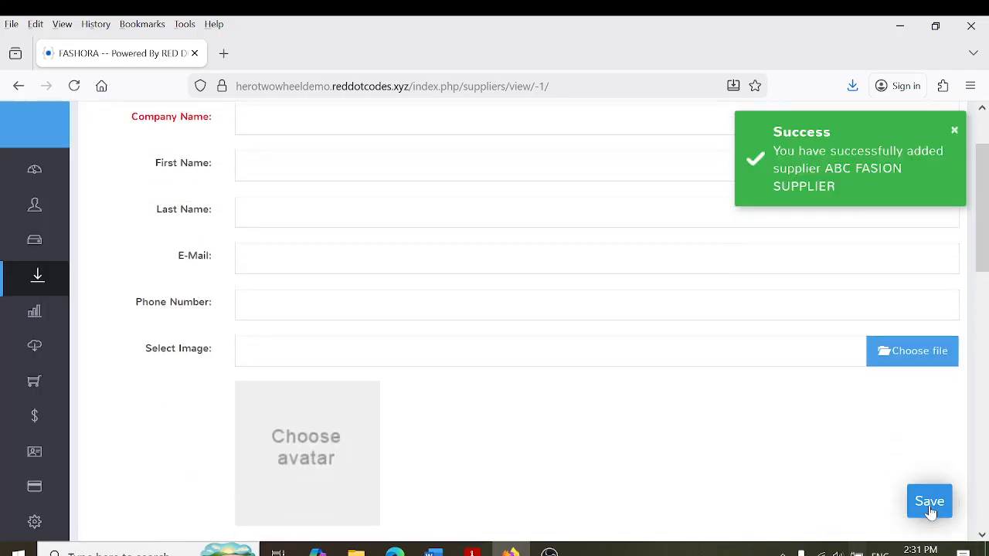
pyautogui.click(44, 293)
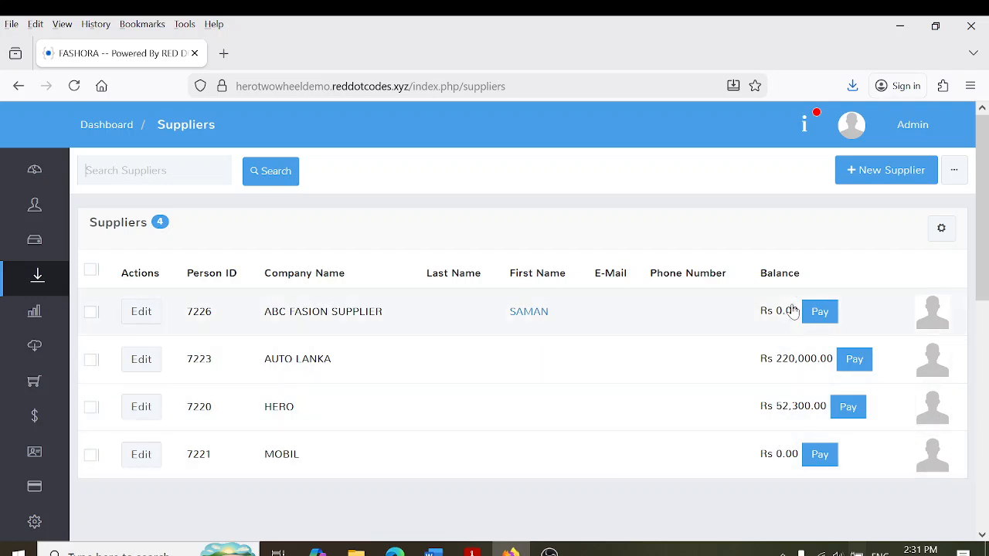
# Open the Items list and briefly inspect the Test item's edit page without changes
pyautogui.moveTo(28, 353)
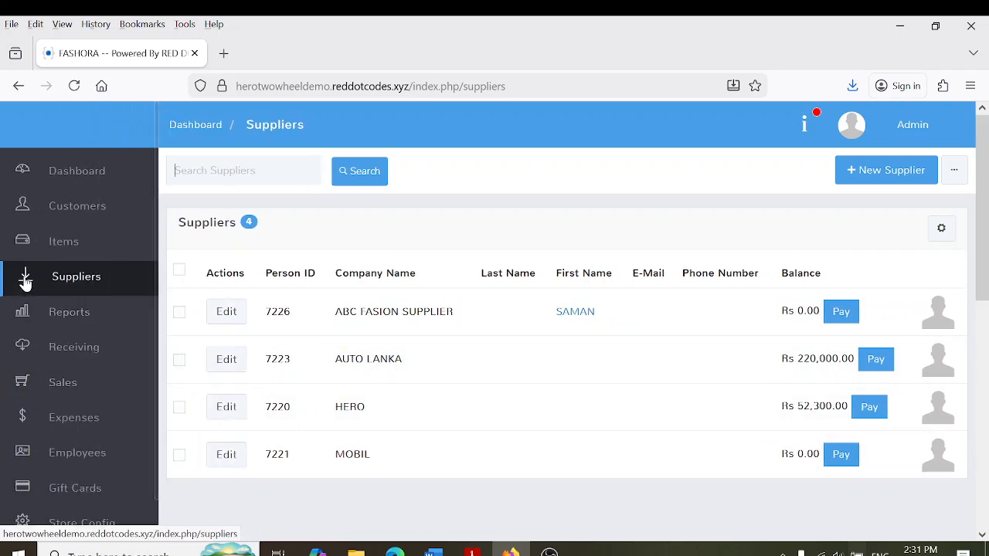
pyautogui.click(43, 256)
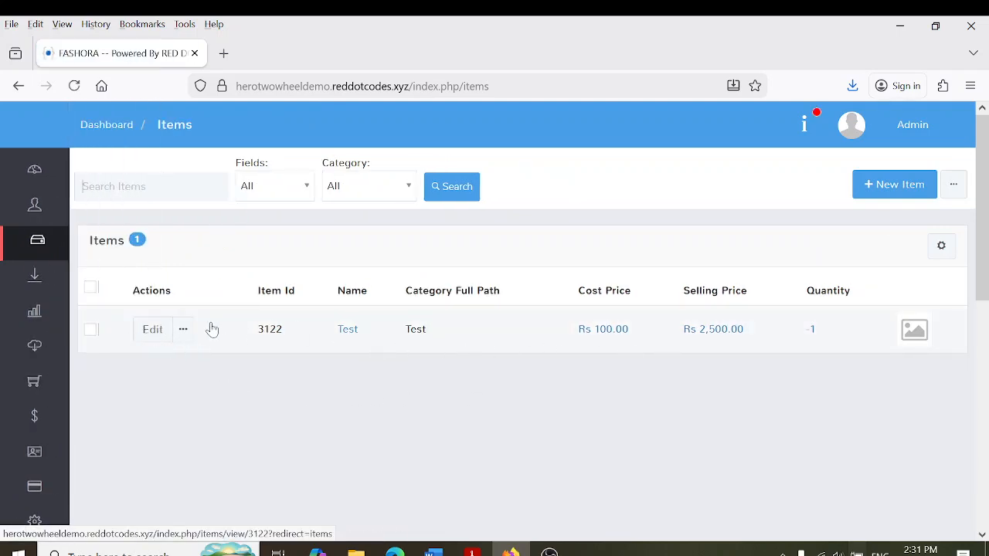
pyautogui.click(91, 332)
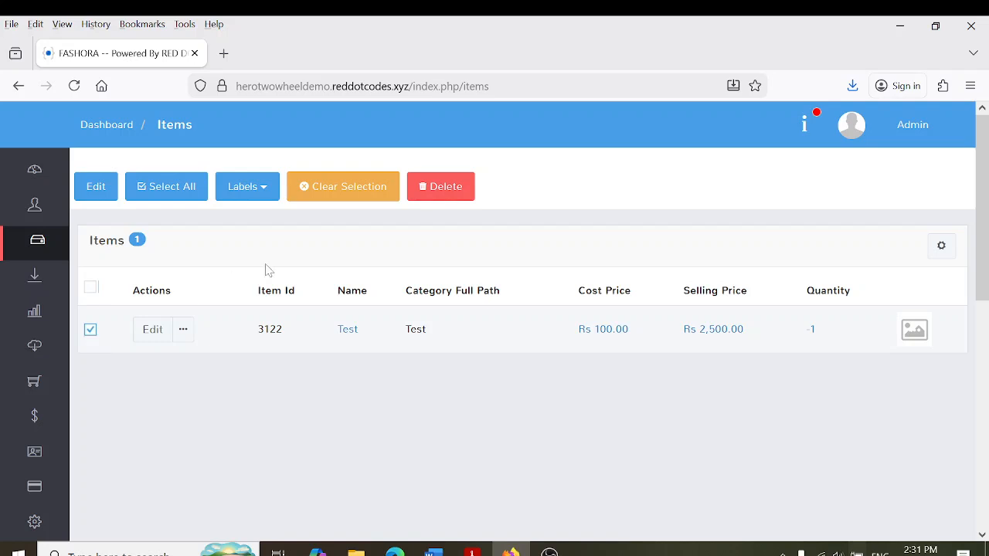
pyautogui.click(90, 332)
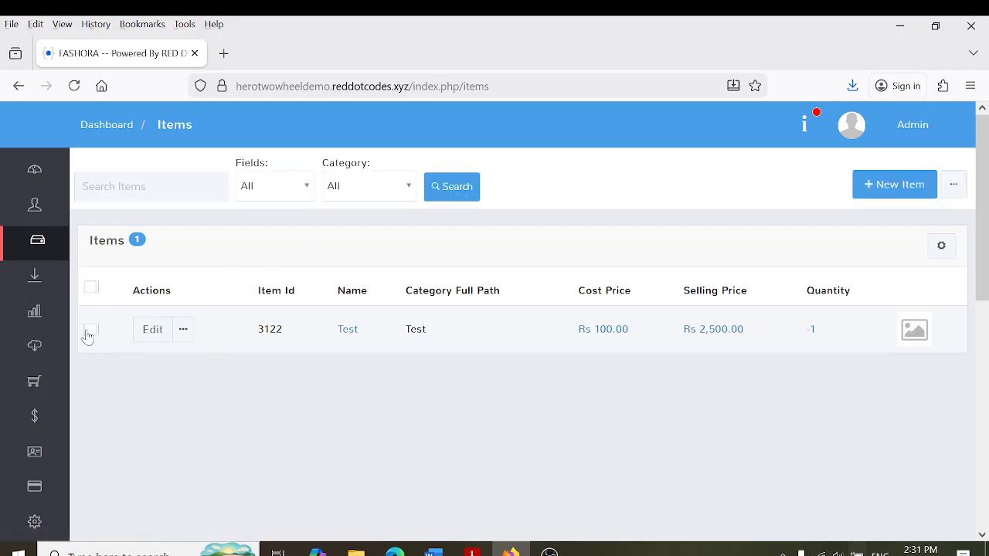
pyautogui.click(151, 331)
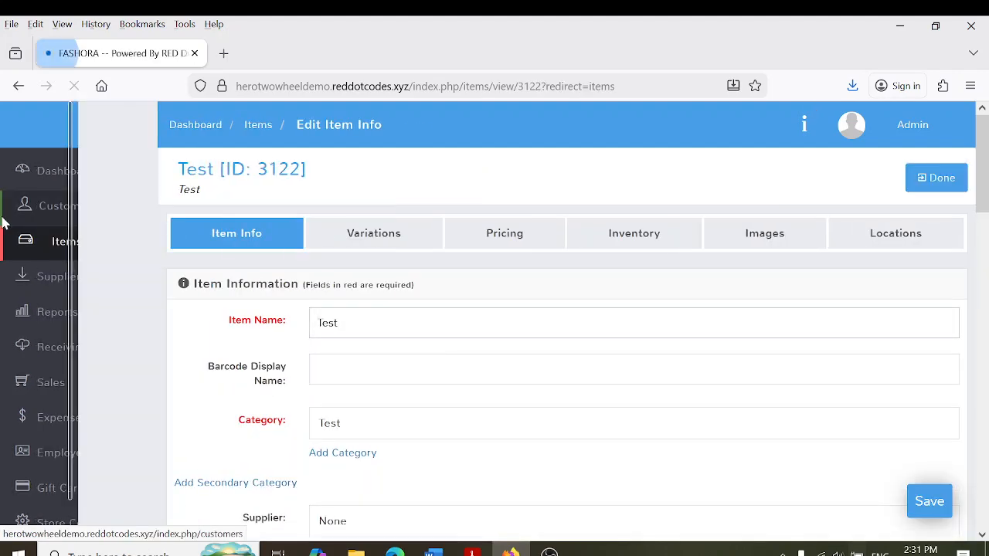
pyautogui.click(57, 245)
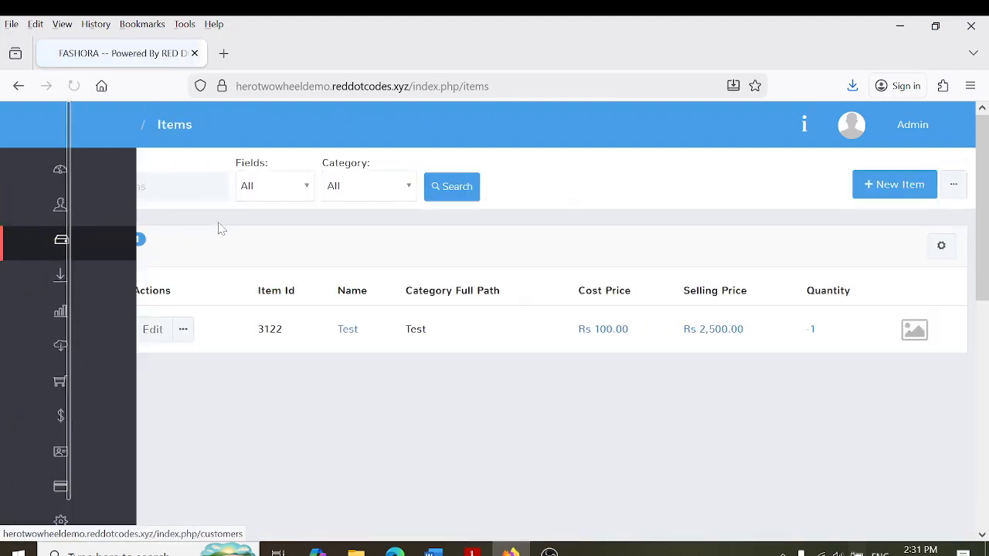
# Return to the Items list and show the extra item-management options beside New Item
pyautogui.moveTo(48, 254)
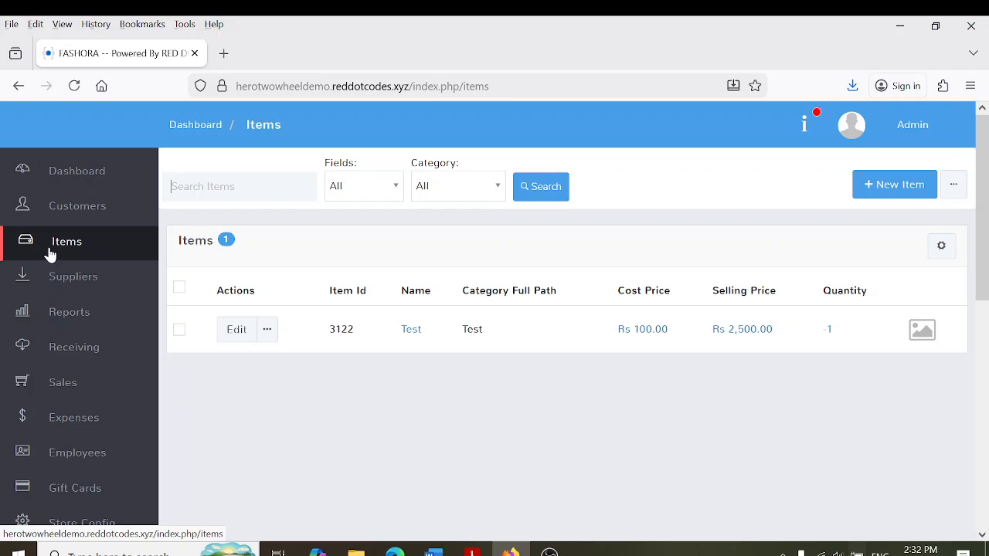
pyautogui.click(50, 254)
pyautogui.click(954, 189)
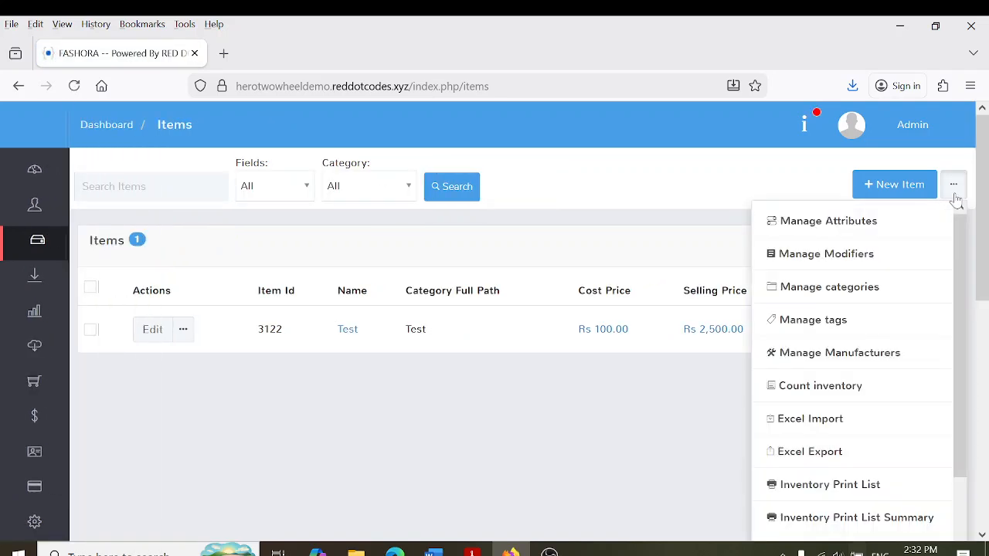
# Add TROUSERS, BLOUSES and PERFUMES as top-level categories in category management
pyautogui.click(835, 289)
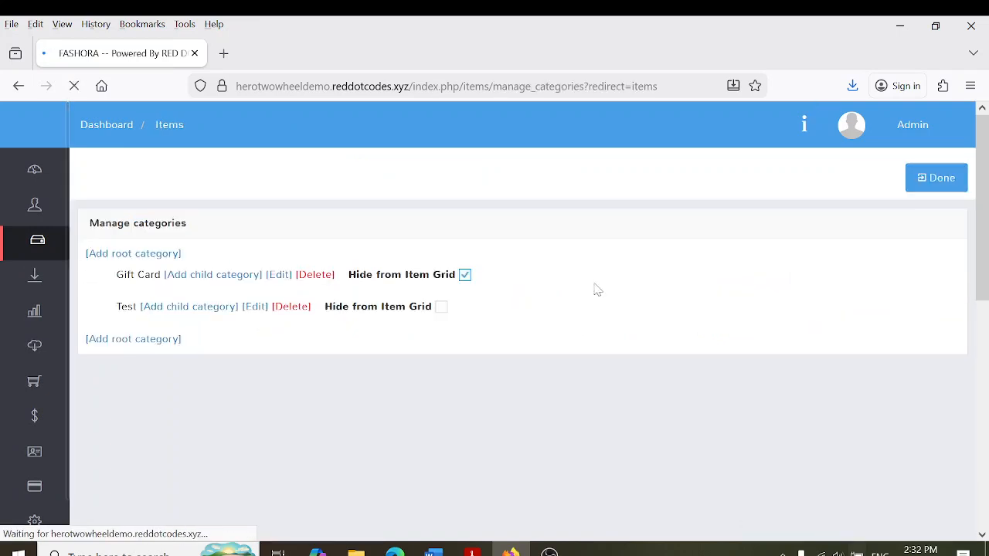
pyautogui.click(136, 254)
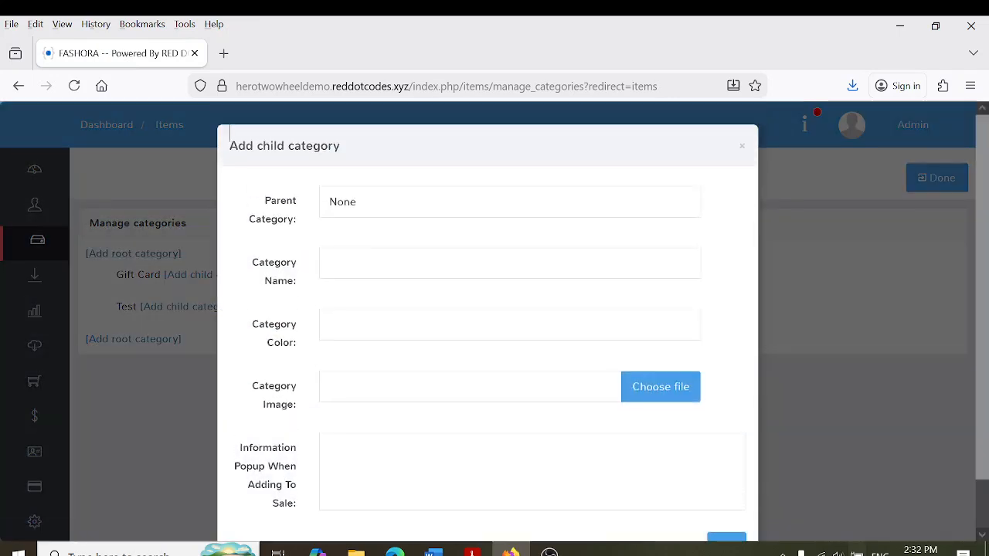
pyautogui.write('TROUSER')
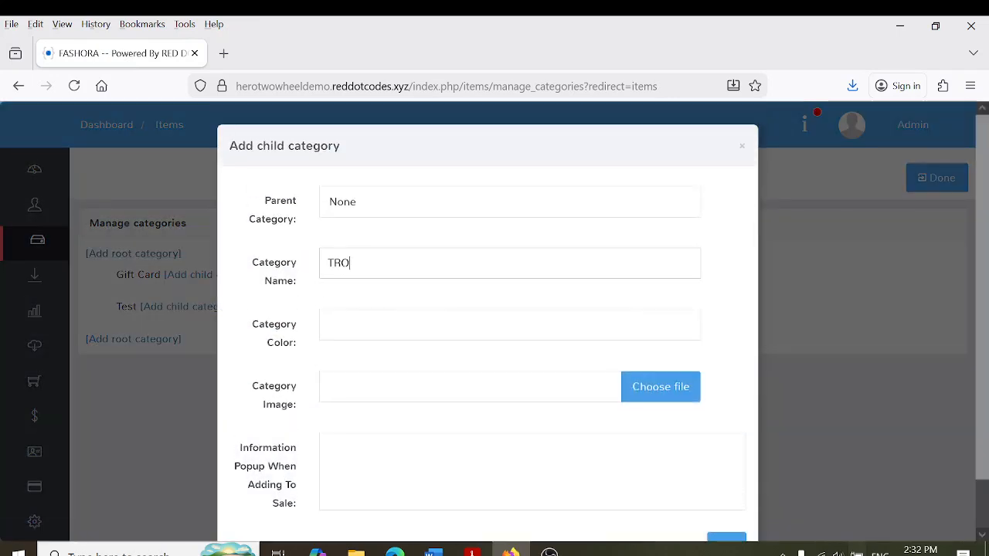
pyautogui.write('S')
pyautogui.click(733, 543)
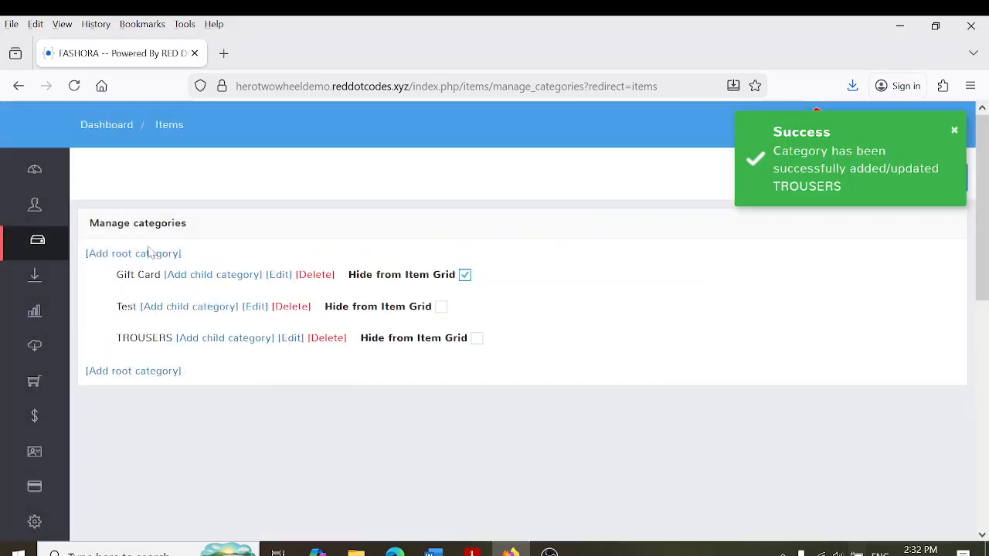
pyautogui.click(133, 254)
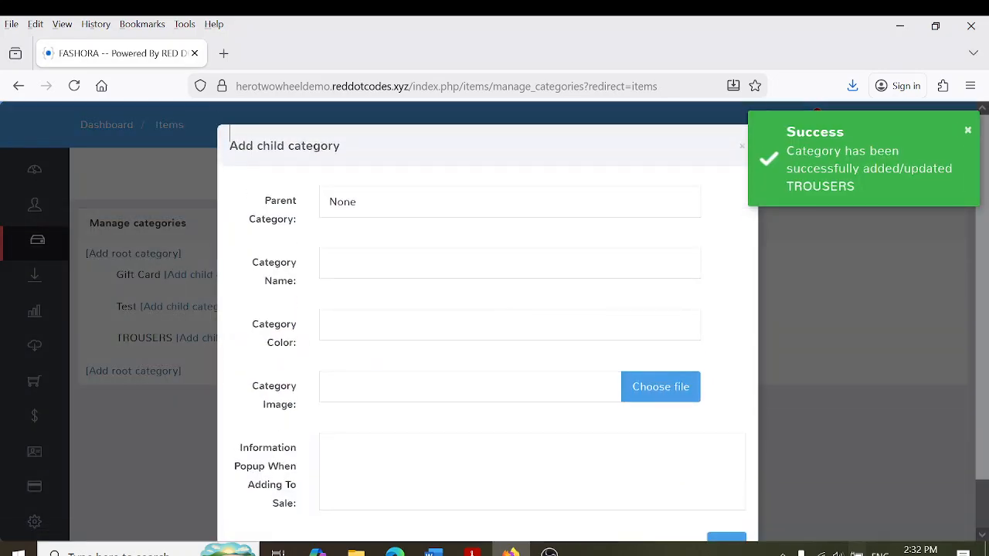
pyautogui.write('BLOUSES')
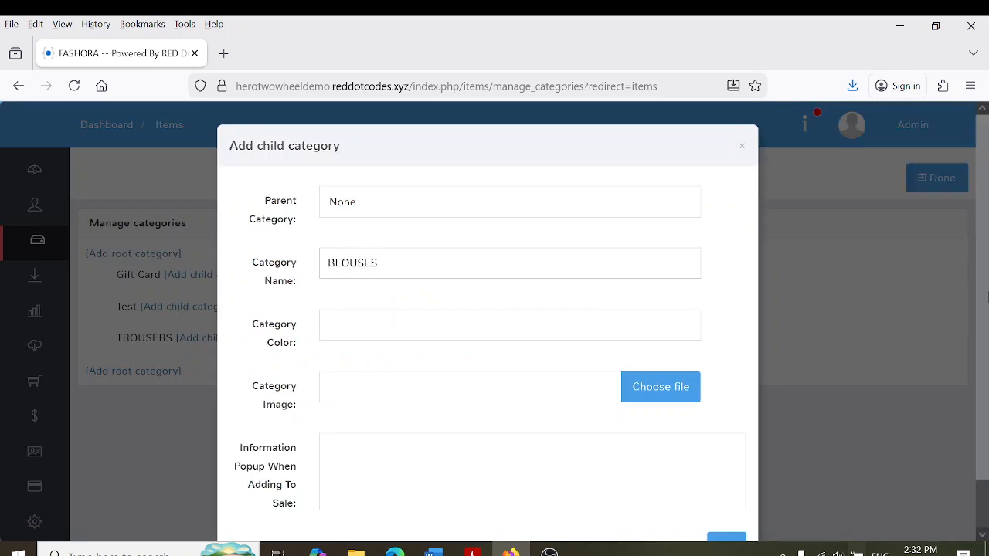
pyautogui.scroll(-1, 871, 410)
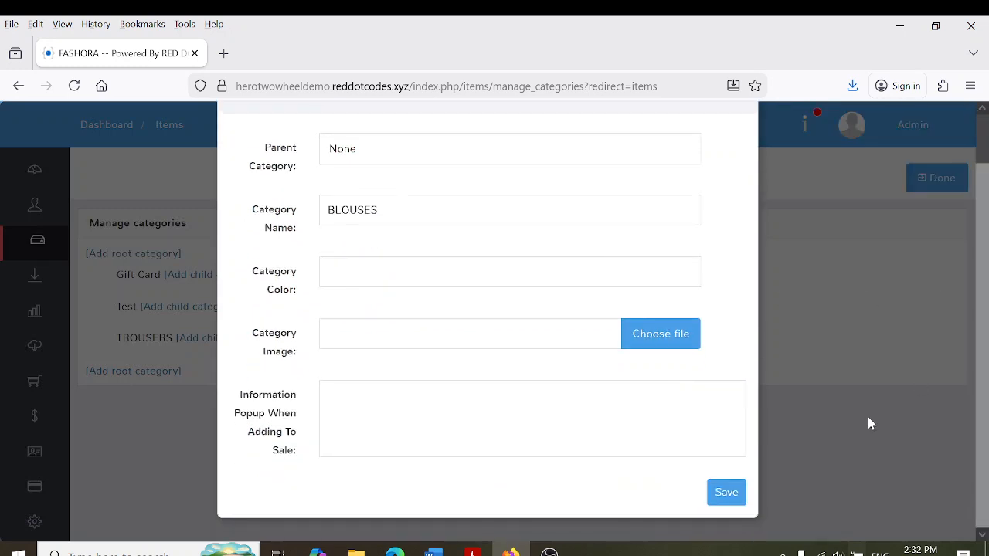
pyautogui.click(726, 494)
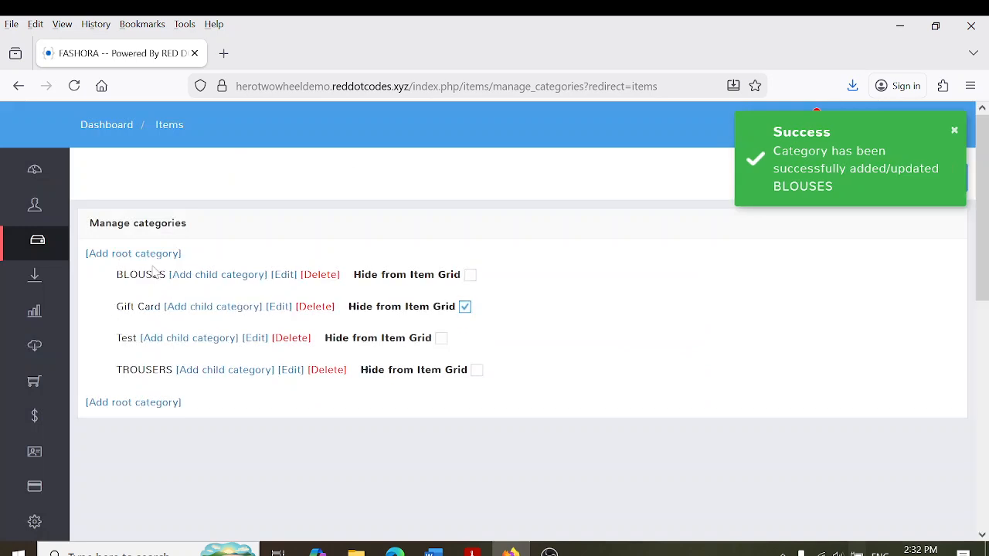
pyautogui.click(100, 253)
pyautogui.write('PERFUMES')
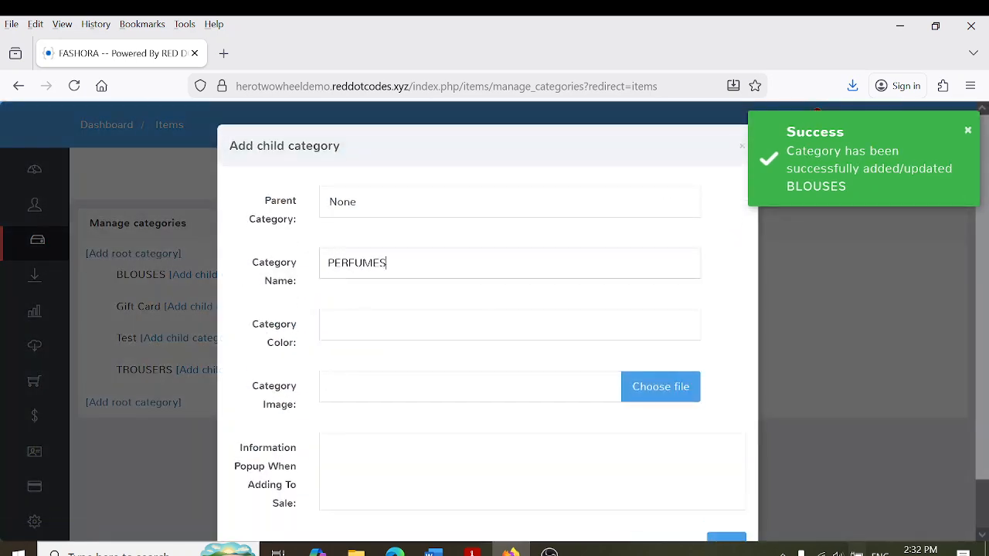
pyautogui.scroll(-1, 799, 412)
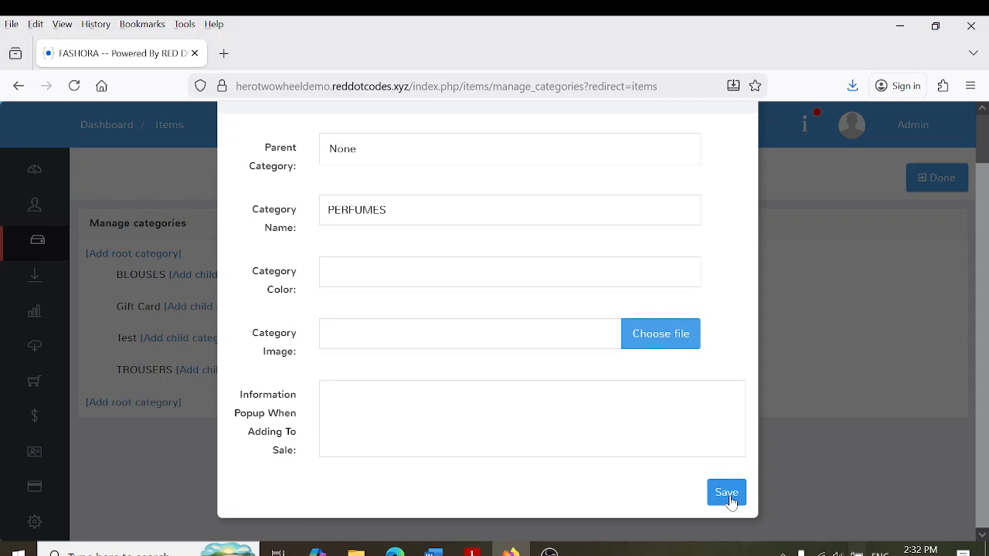
pyautogui.click(728, 495)
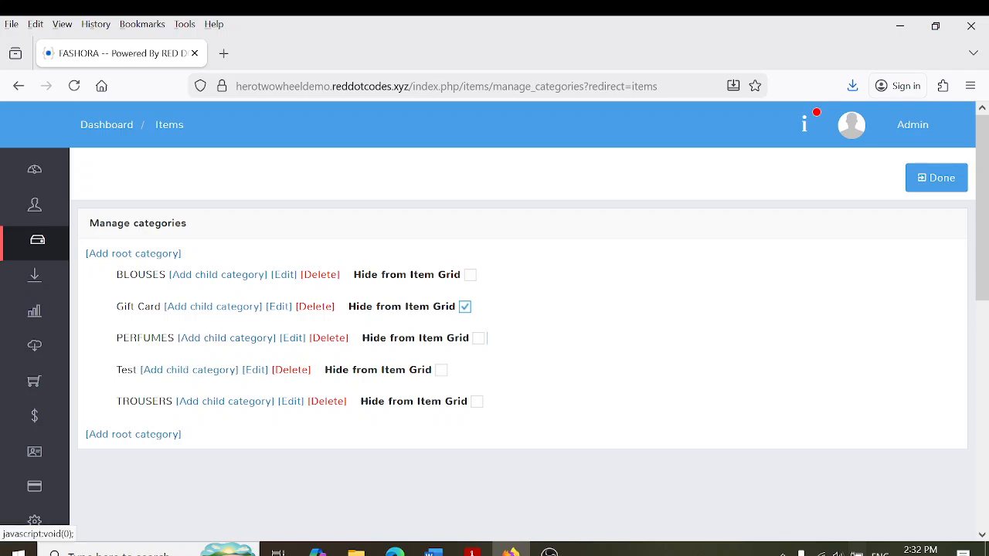
# Create child categories LADIES PERFUMES and GENTS PERFUME under PERFUMES, then click Done
pyautogui.click(215, 343)
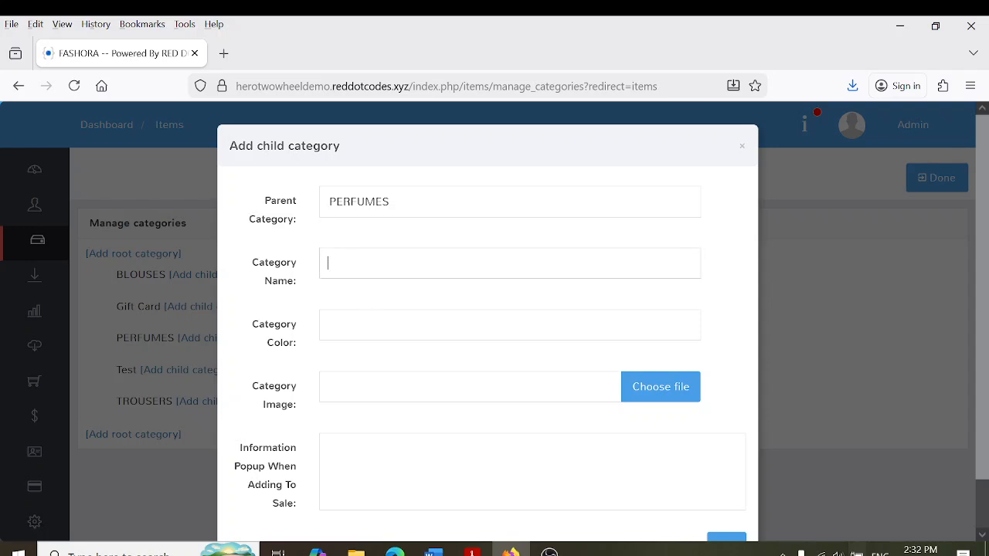
pyautogui.write('LADIES PERFUMES')
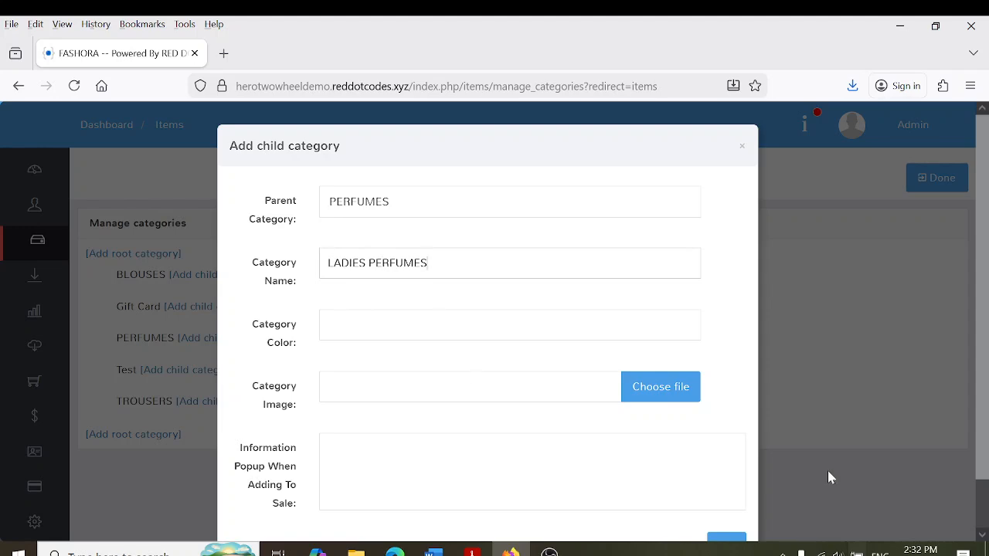
pyautogui.scroll(-1, 973, 335)
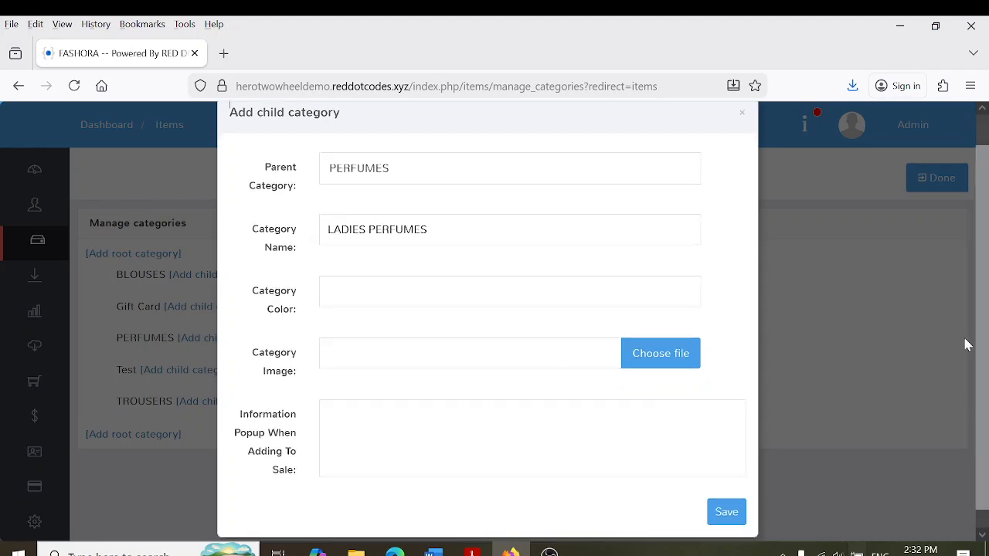
pyautogui.click(727, 511)
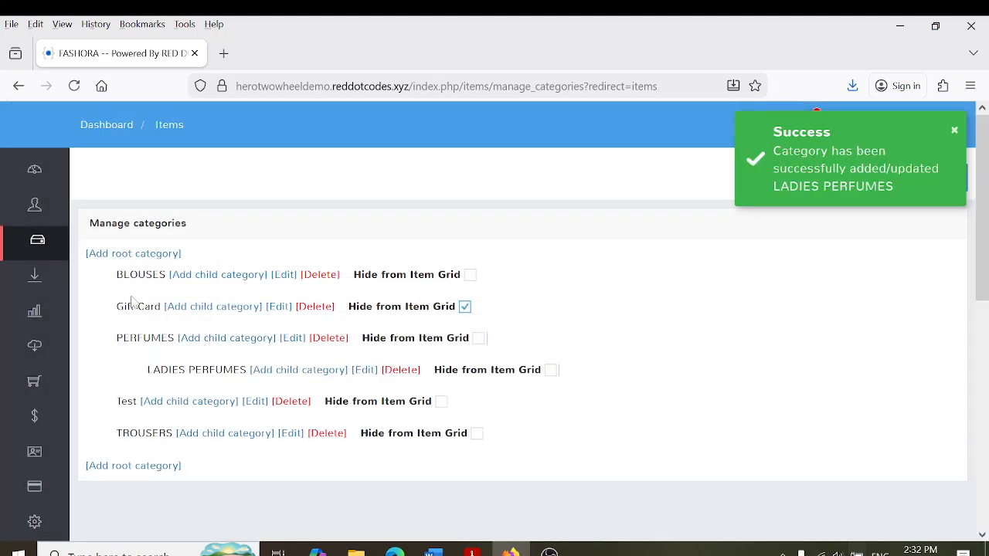
pyautogui.click(227, 339)
pyautogui.write('G')
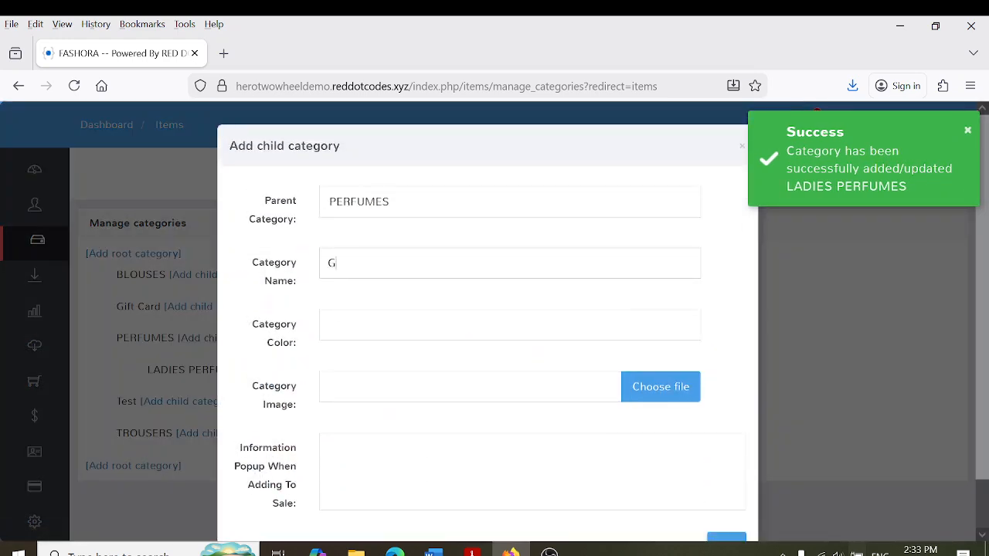
pyautogui.write('ENTS PERFUME')
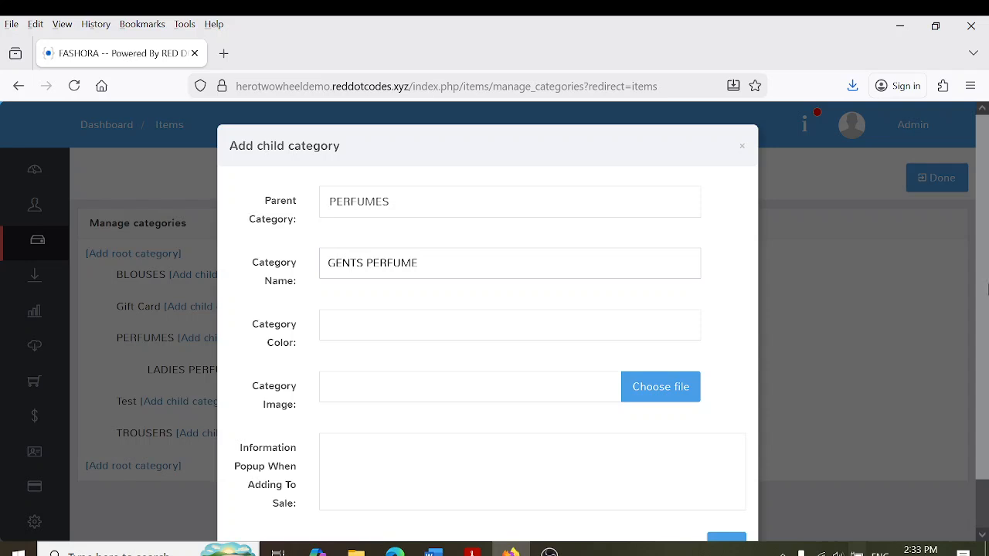
pyautogui.scroll(-1, 848, 418)
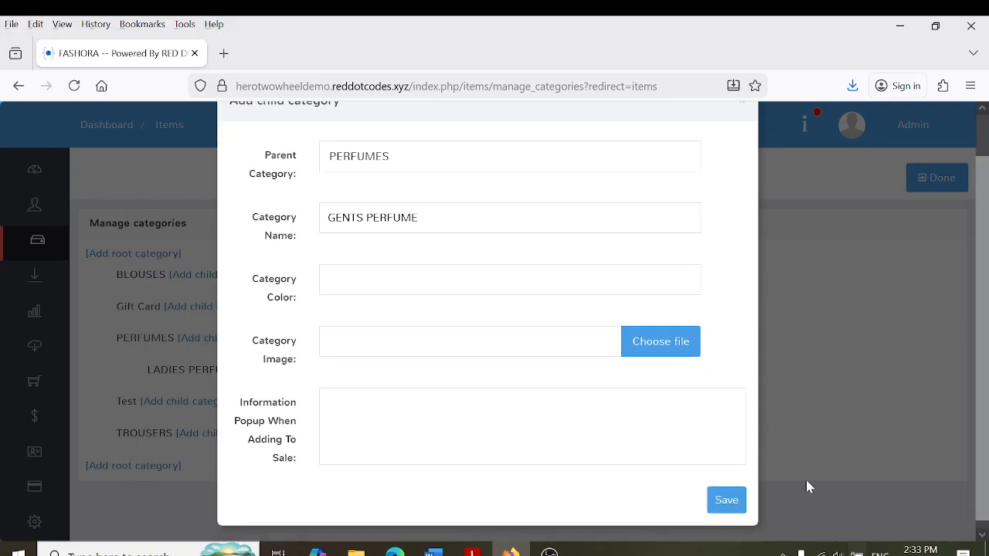
pyautogui.click(726, 502)
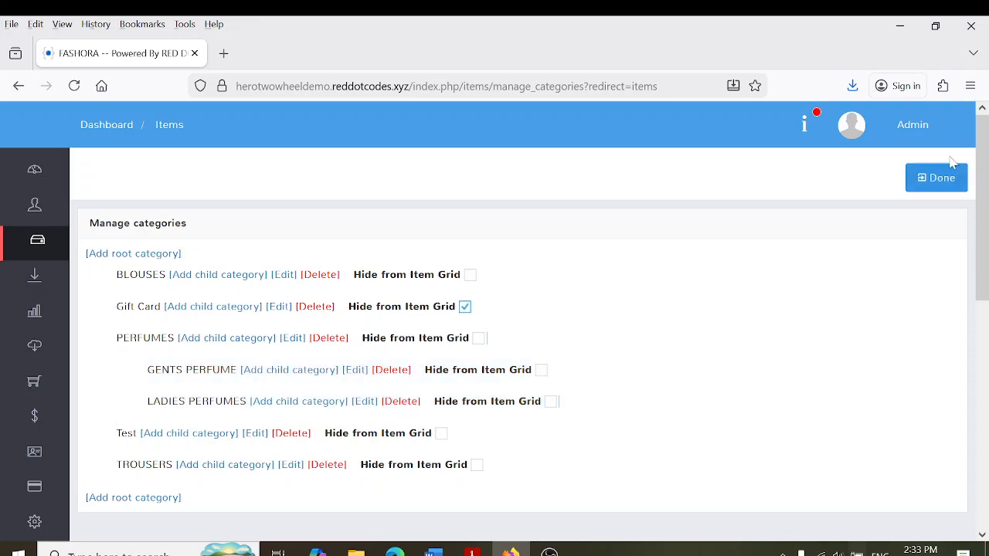
pyautogui.click(941, 181)
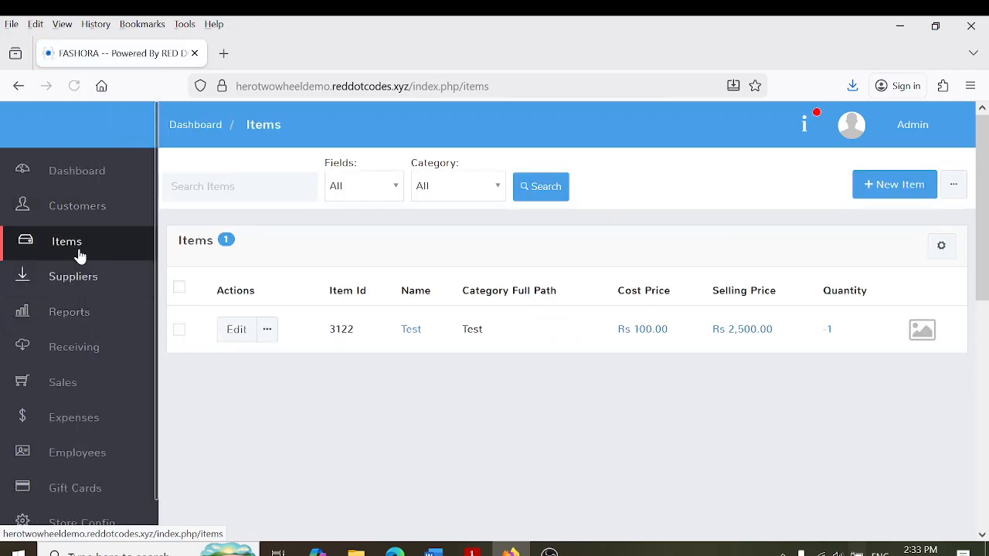
# Start a new item named BEIGE TROUSER 32 in the TROUSERS category
pyautogui.click(74, 246)
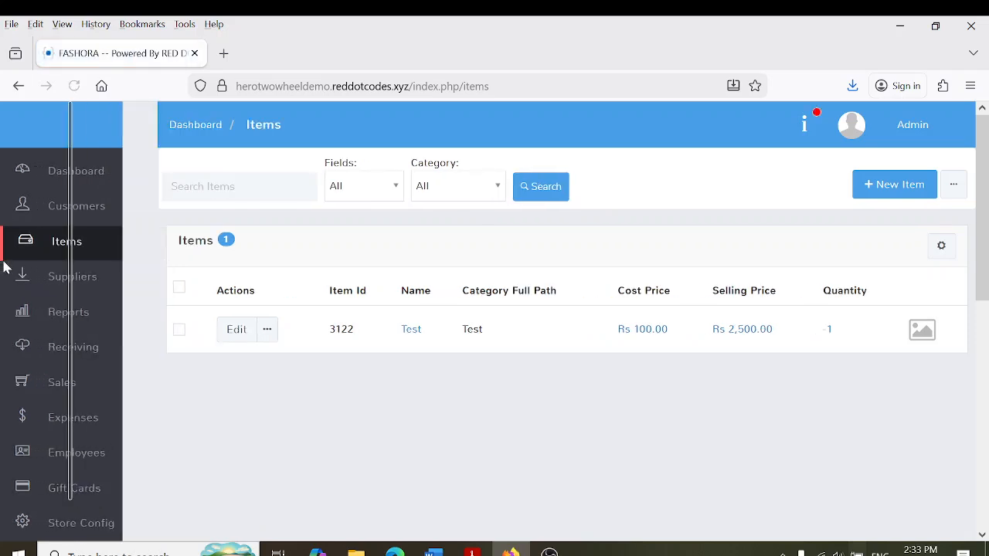
pyautogui.click(926, 189)
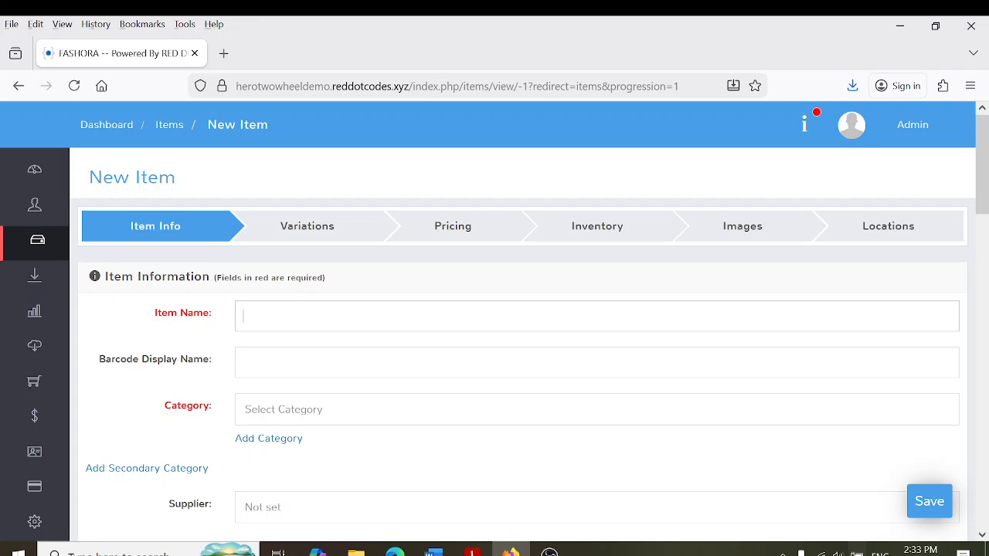
pyautogui.write('BEIGE TROUSER 32')
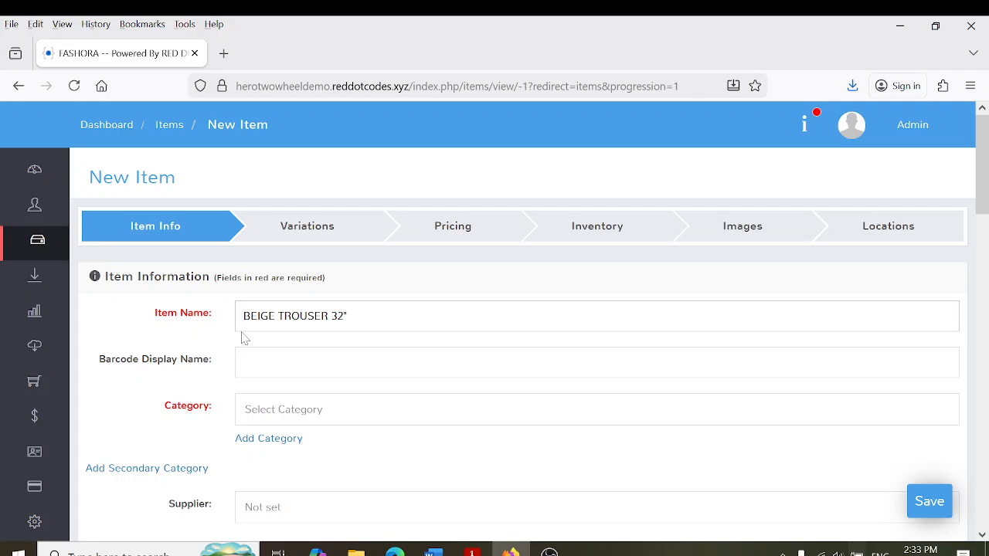
pyautogui.scroll(-3, 335, 295)
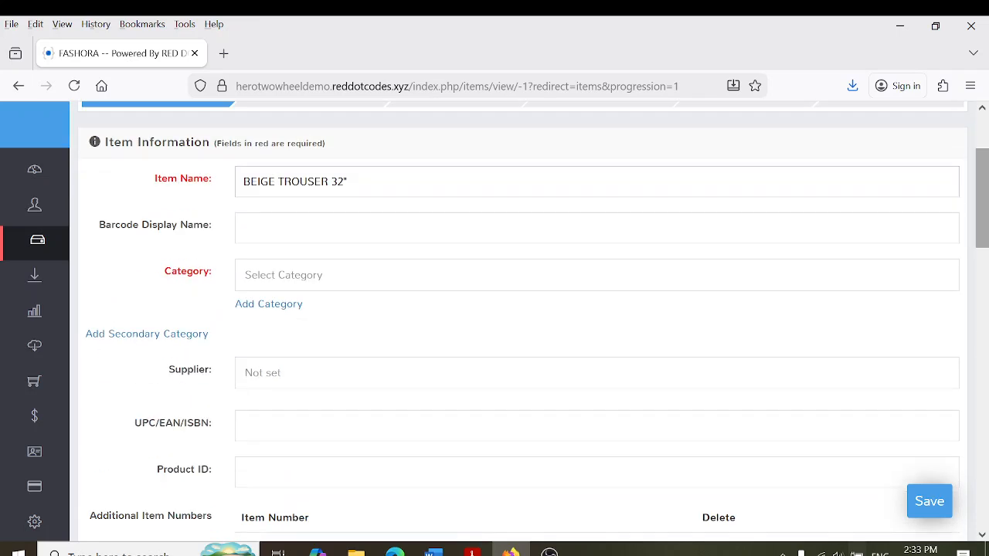
pyautogui.click(450, 266)
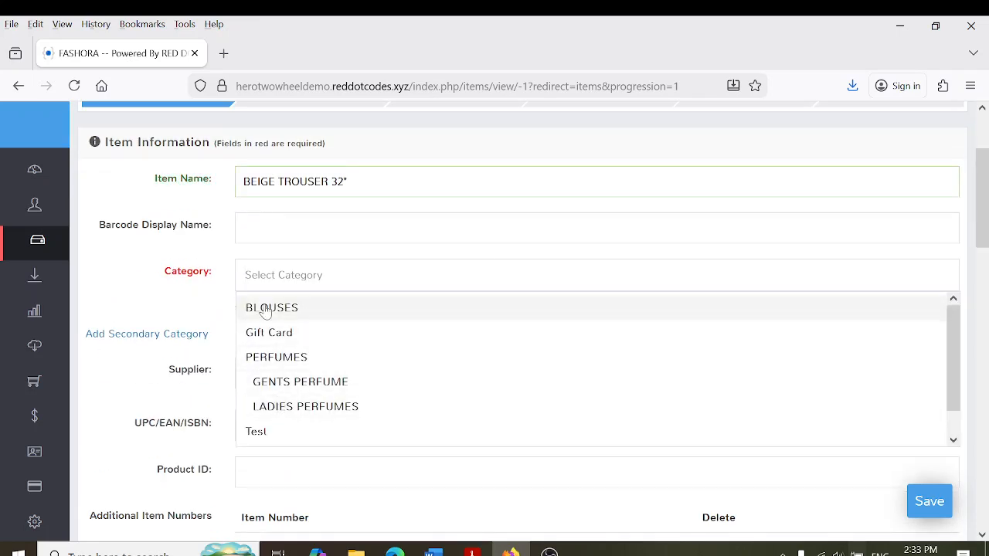
pyautogui.scroll(-1, 275, 384)
pyautogui.click(274, 431)
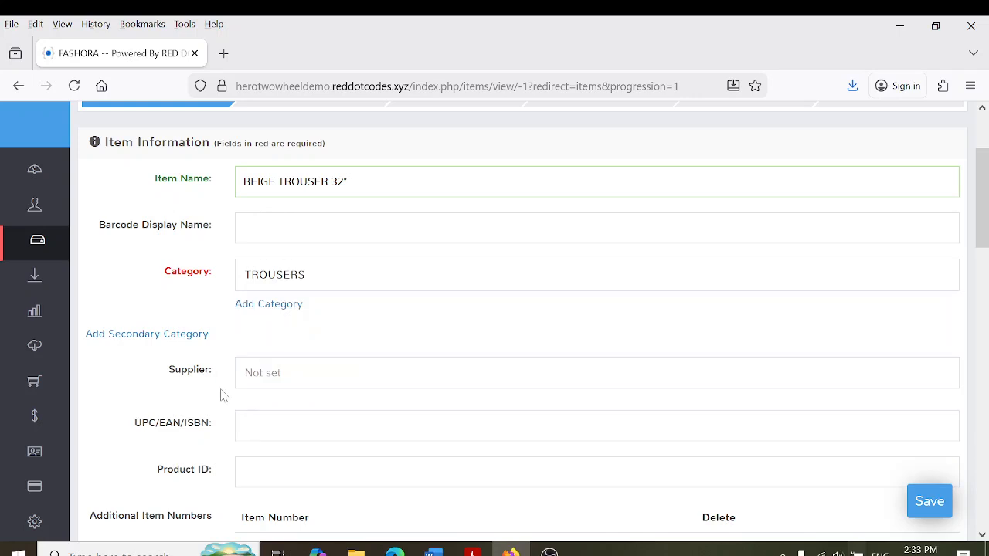
pyautogui.click(275, 373)
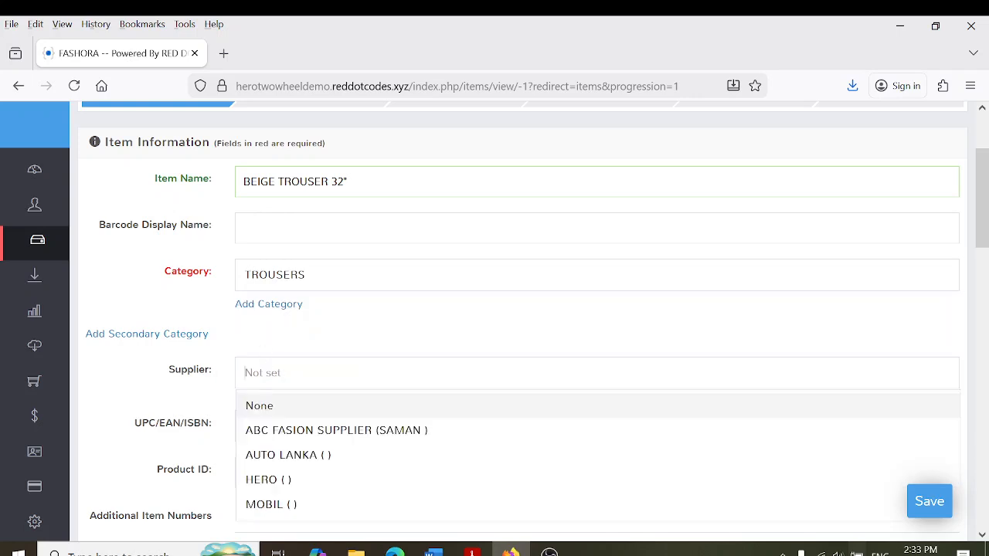
pyautogui.click(304, 431)
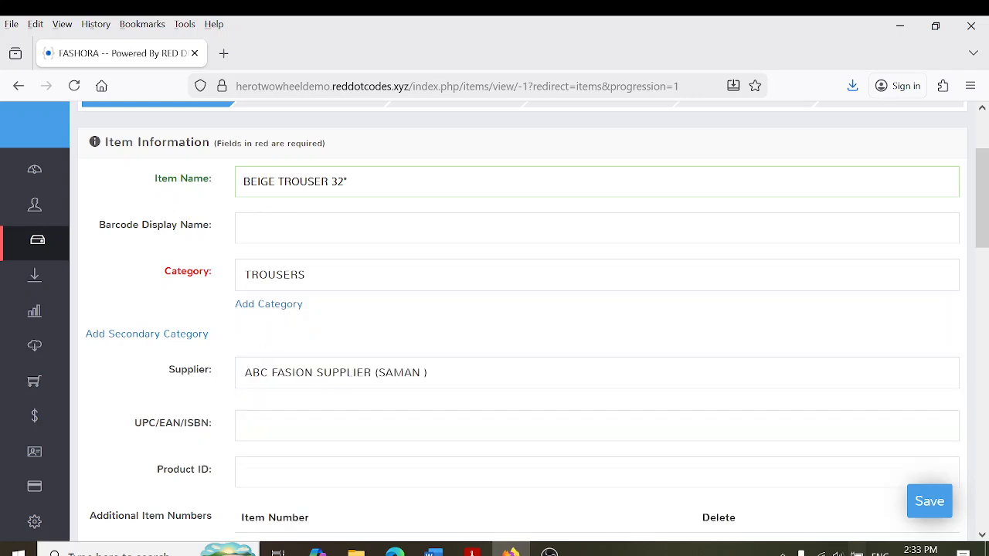
pyautogui.scroll(-3, 373, 401)
pyautogui.click(373, 352)
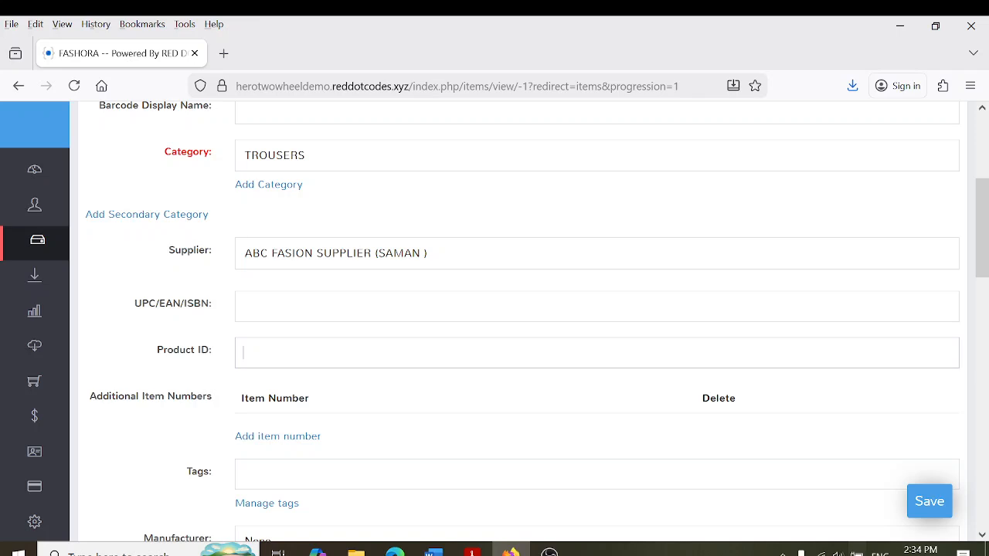
pyautogui.write('4796000541167')
pyautogui.press('Return')
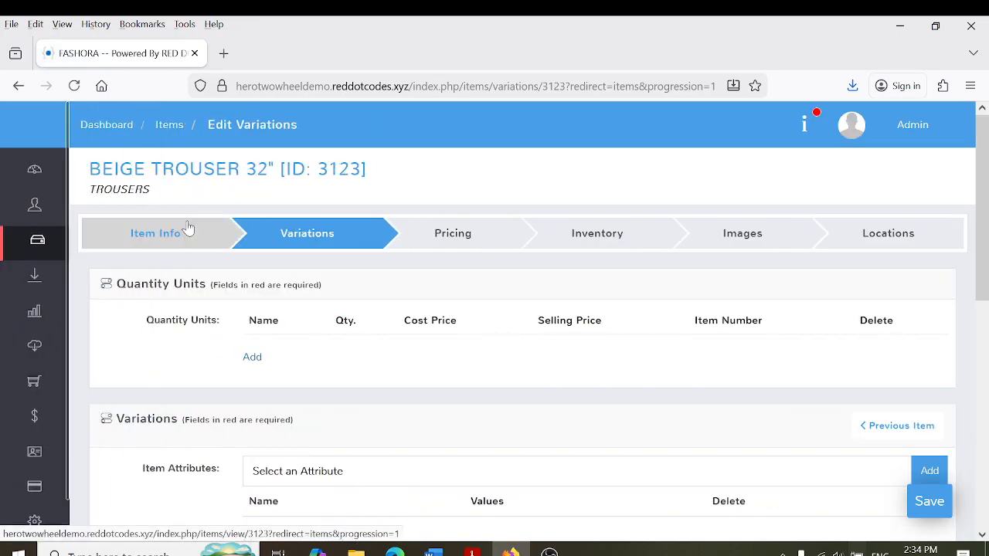
# Enter pricing: cost 1200, selling price 1900 and promo price 1800
pyautogui.click(434, 246)
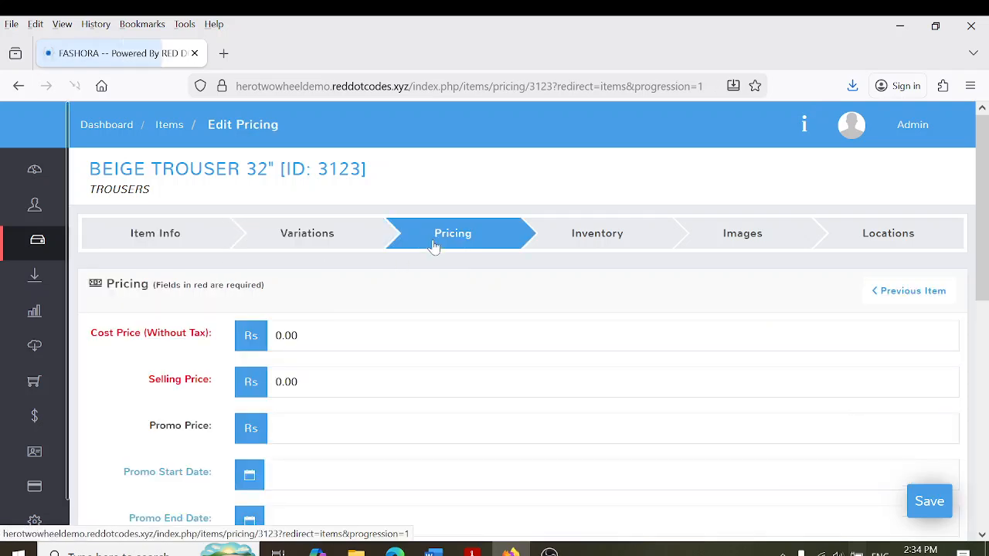
pyautogui.click(155, 254)
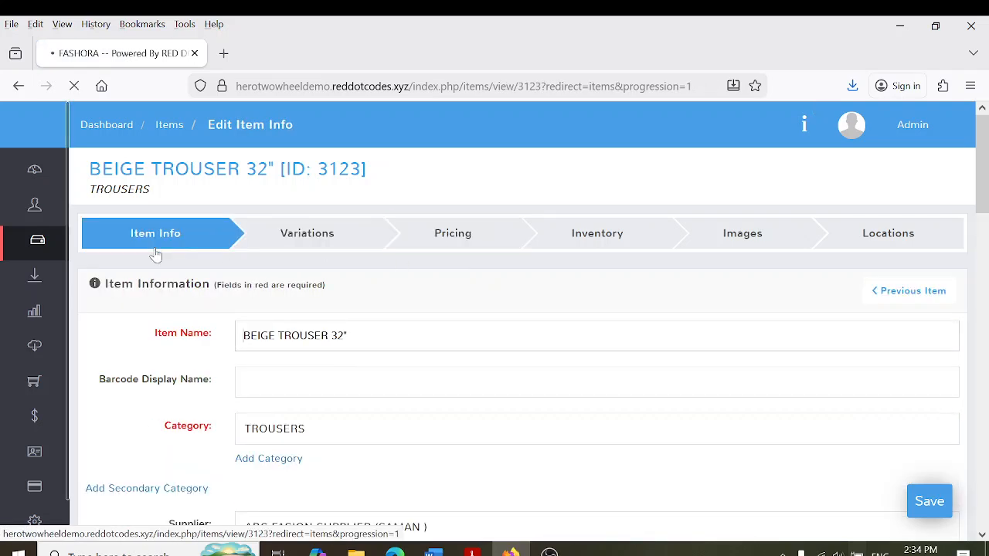
pyautogui.click(347, 336)
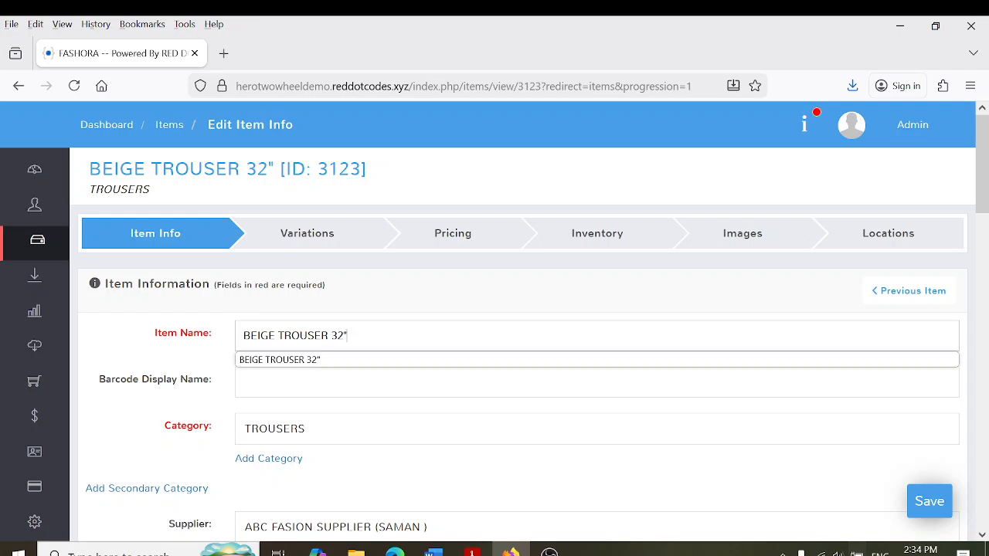
pyautogui.click(458, 242)
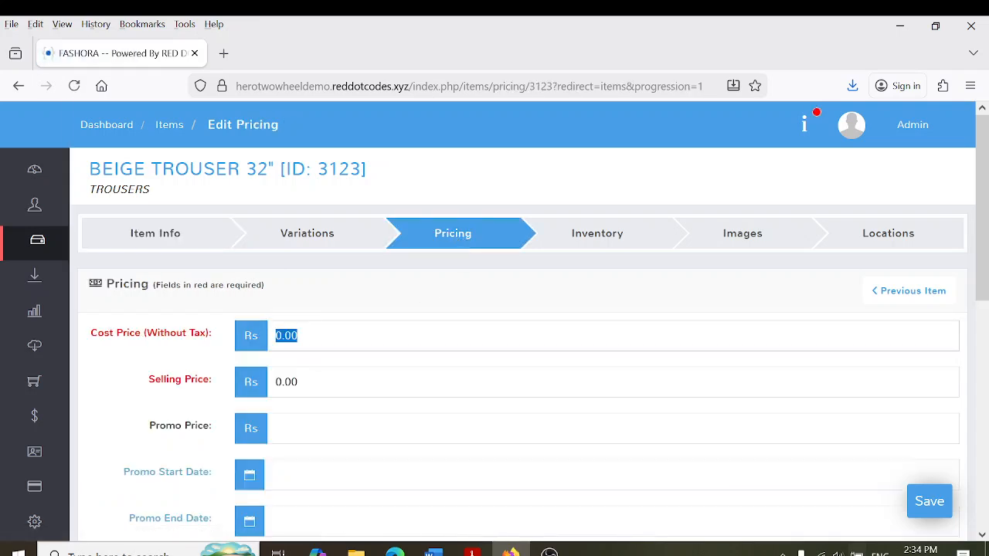
pyautogui.write('1200')
pyautogui.press('Tab')
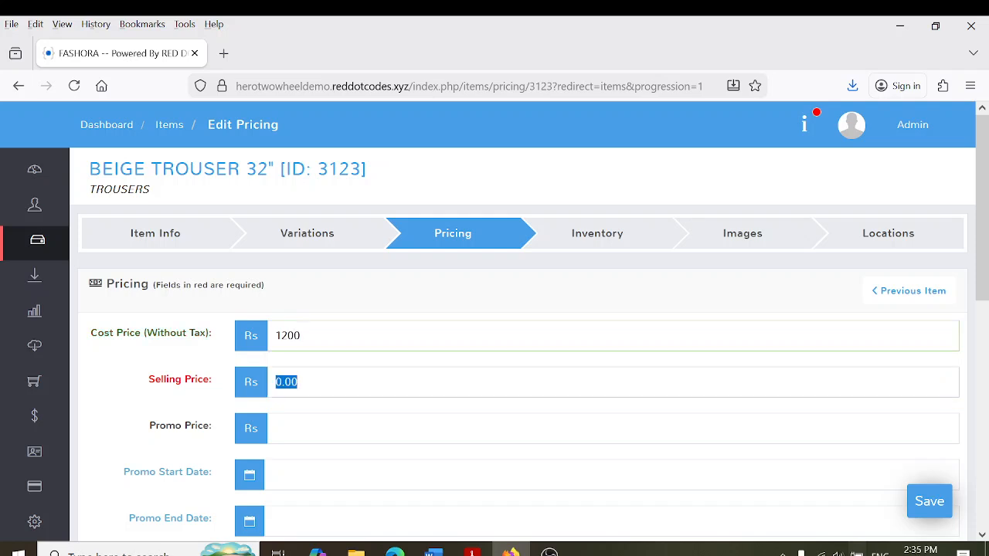
pyautogui.write('1900')
pyautogui.press('Tab')
pyautogui.write('1800')
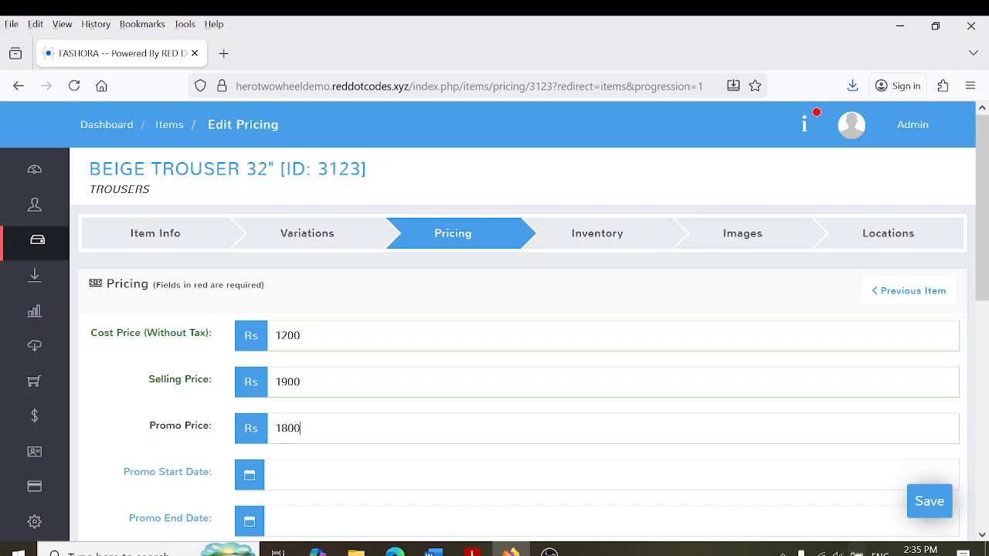
# Set the promo period from 1 March 2026 to 31 March 2026
pyautogui.moveTo(983, 166); pyautogui.dragTo(987, 228)
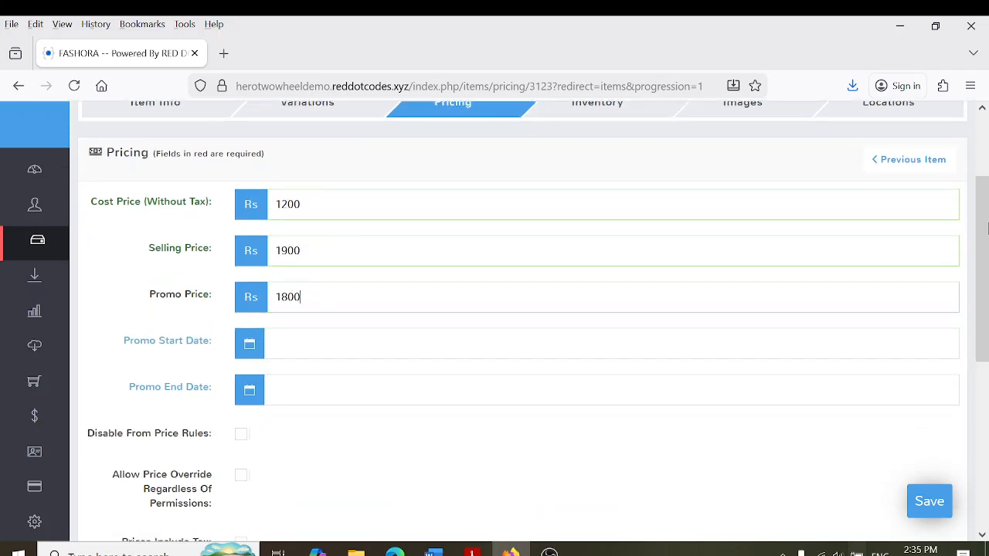
pyautogui.click(386, 343)
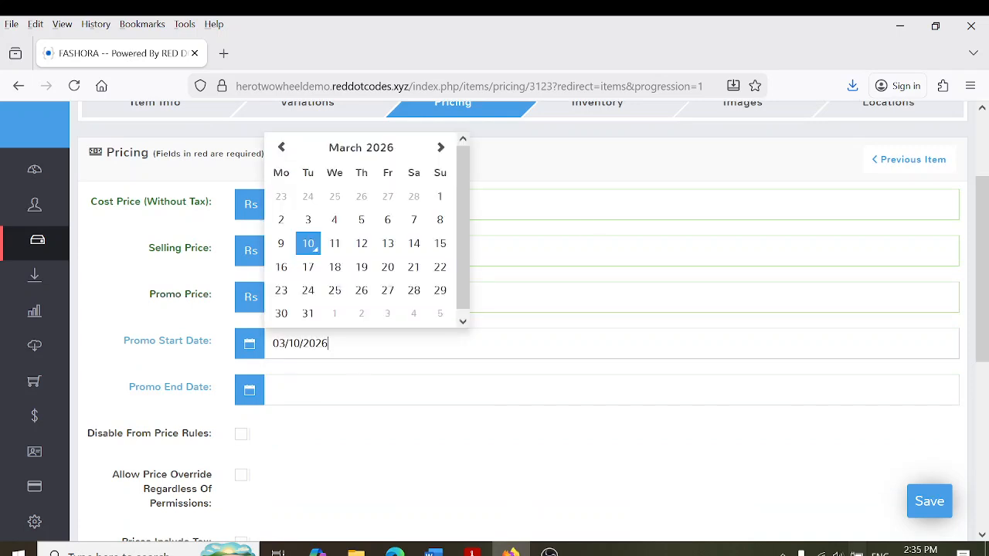
pyautogui.click(440, 196)
pyautogui.click(348, 389)
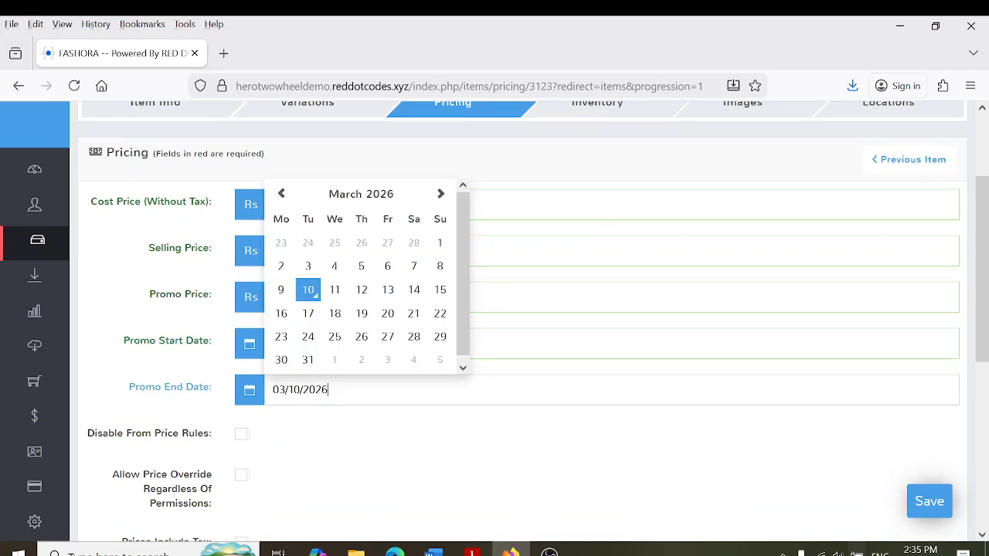
pyautogui.click(309, 360)
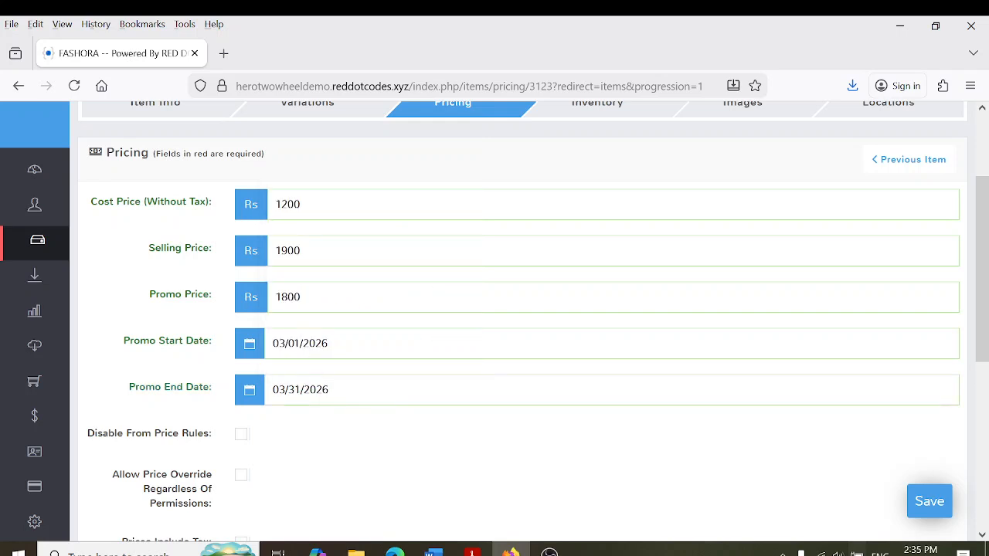
# Clear the promo start and end dates and delete the 1800 promo price
pyautogui.click(299, 343)
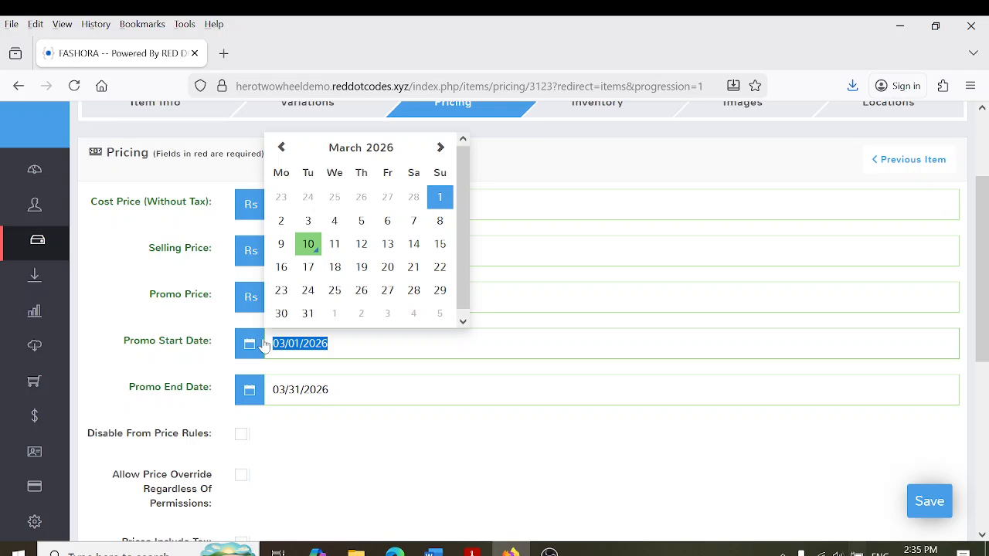
pyautogui.press('BackSpace')
pyautogui.press('Tab')
pyautogui.press('BackSpace')
pyautogui.click(226, 326)
pyautogui.doubleClick(371, 306)
pyautogui.press('BackSpace')
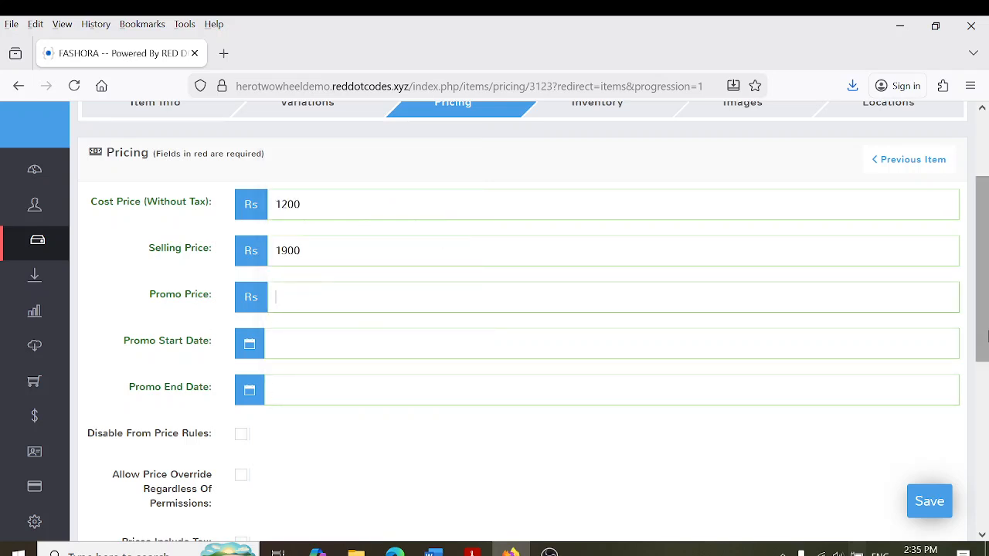
pyautogui.scroll(2, 803, 277)
# In Inventory, set current quantity 100 and reorder level 50 for BEIGE TROUSER 32, then save
pyautogui.click(621, 239)
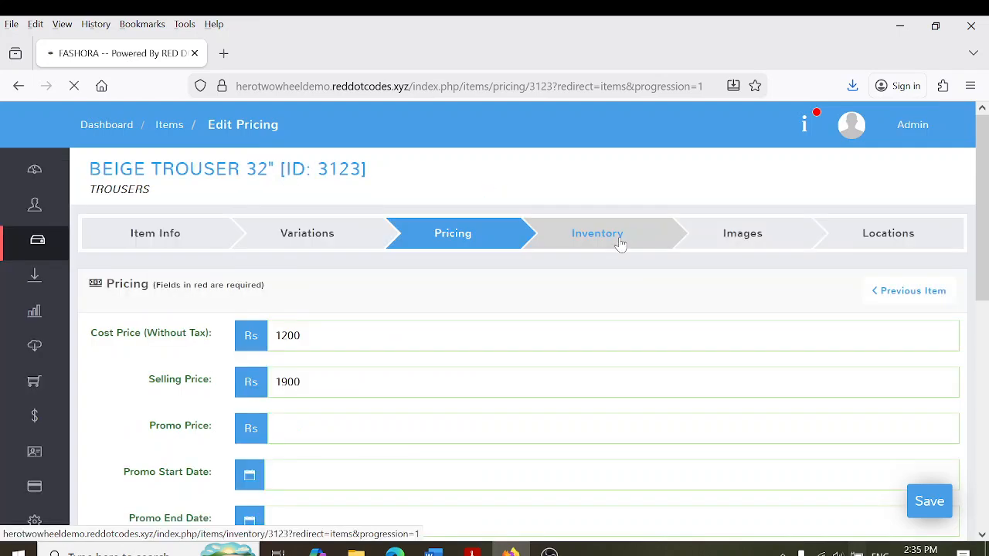
pyautogui.scroll(-3, 848, 259)
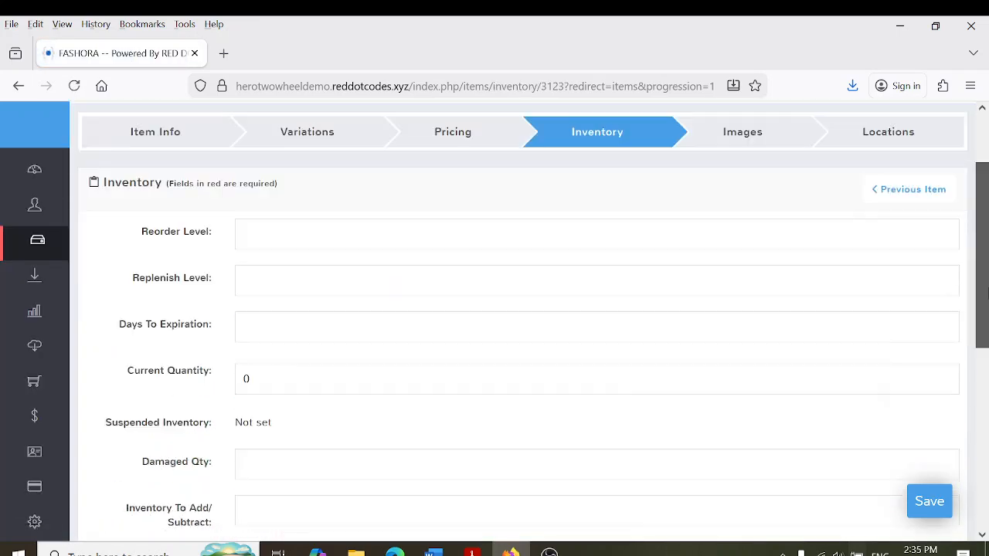
pyautogui.doubleClick(248, 313)
pyautogui.write('100')
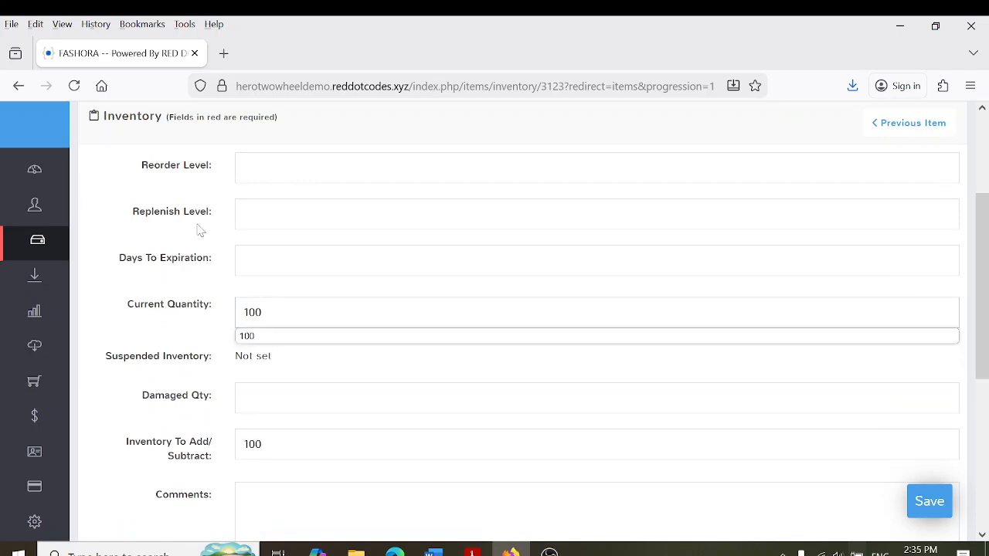
pyautogui.scroll(2, 981, 286)
pyautogui.click(243, 290)
pyautogui.write('50')
pyautogui.click(171, 337)
pyautogui.scroll(-2, 984, 224)
pyautogui.moveTo(986, 216); pyautogui.dragTo(987, 218)
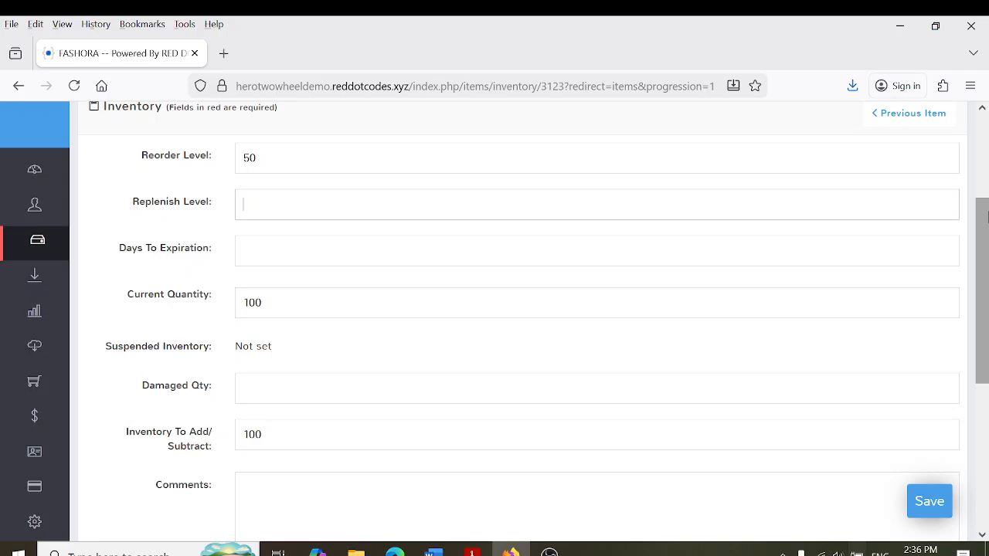
pyautogui.click(924, 505)
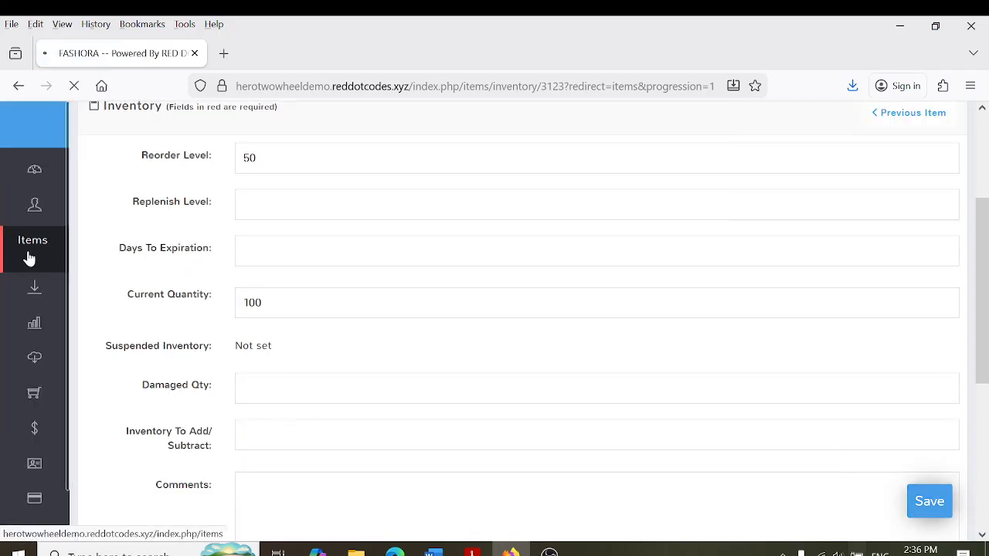
# Start a new item named X PERFUME 80ML, correcting the mistyped size
pyautogui.click(30, 258)
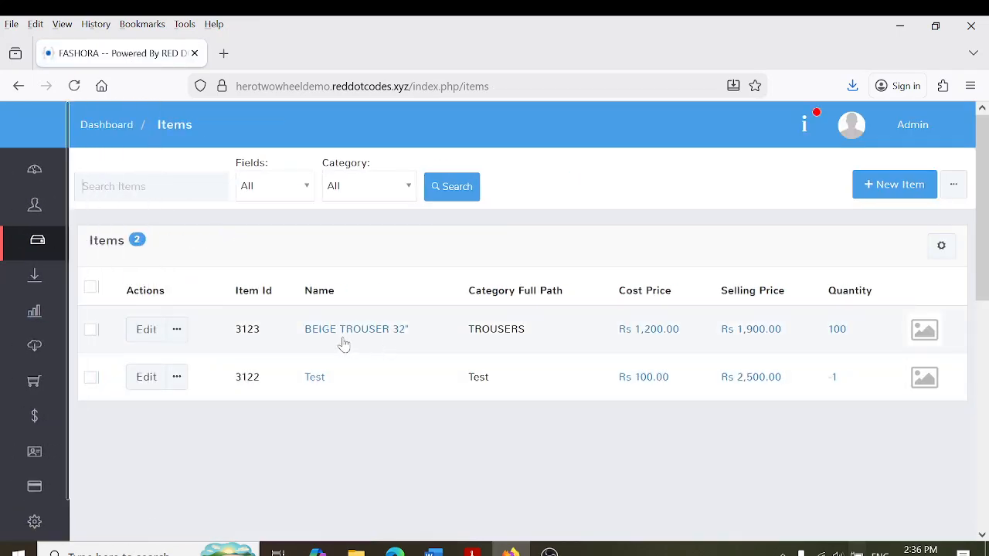
pyautogui.click(884, 188)
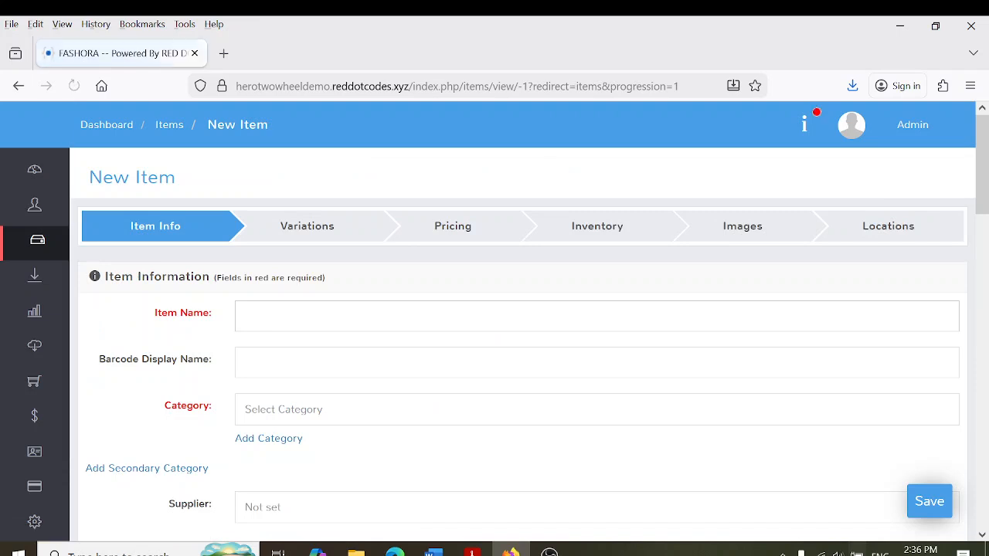
pyautogui.click(259, 318)
pyautogui.press('Escape')
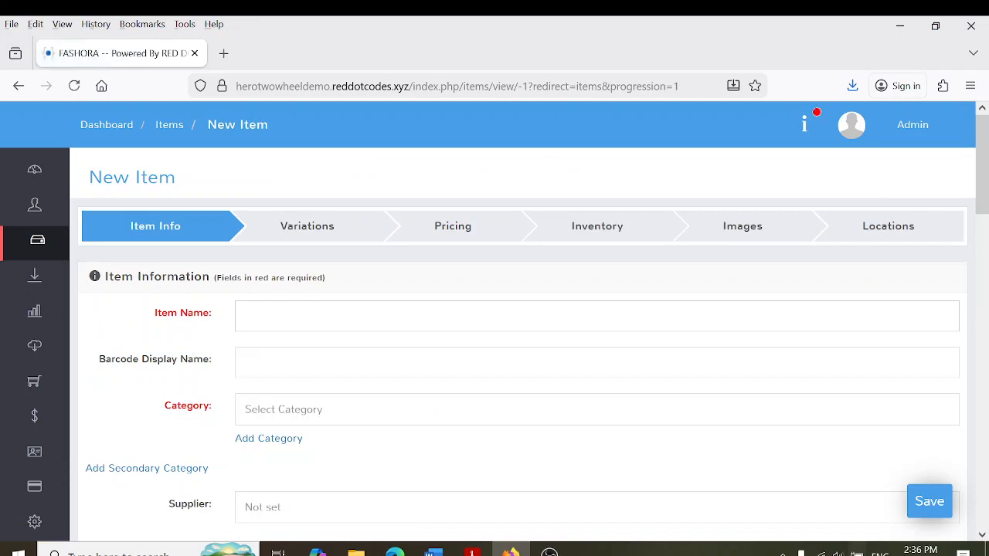
pyautogui.write('X')
pyautogui.write(' PERFUME')
pyautogui.write(' 200')
pyautogui.press('BackSpace')
pyautogui.press('BackSpace')
pyautogui.press('BackSpace')
pyautogui.write('80m')
pyautogui.press('BackSpace')
pyautogui.write('ML')
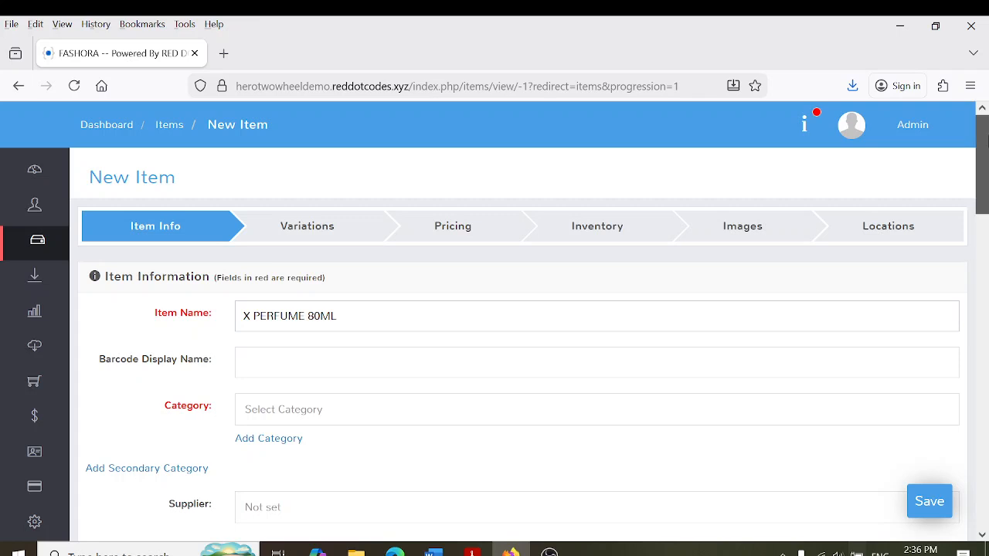
pyautogui.moveTo(981, 133); pyautogui.dragTo(980, 160)
pyautogui.click(386, 303)
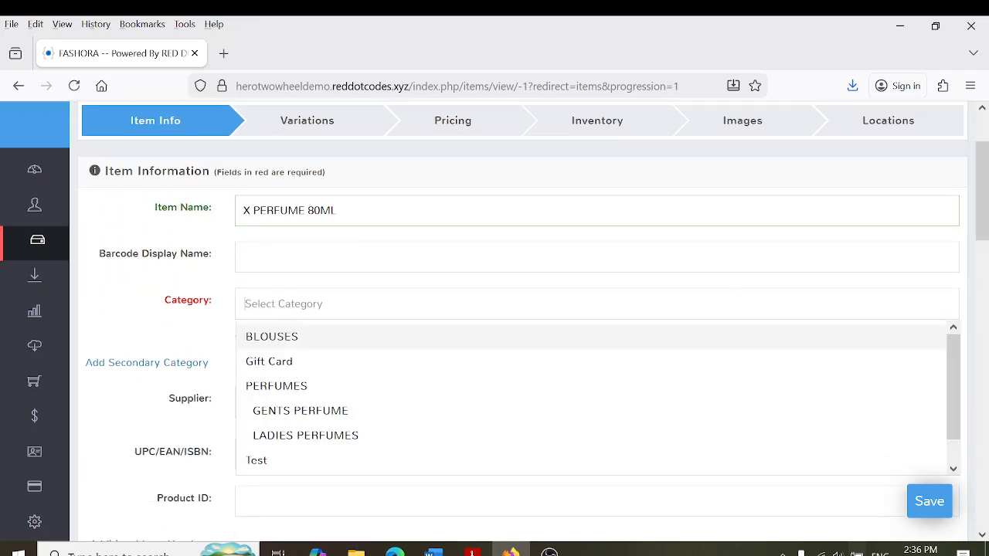
pyautogui.click(315, 410)
pyautogui.click(314, 410)
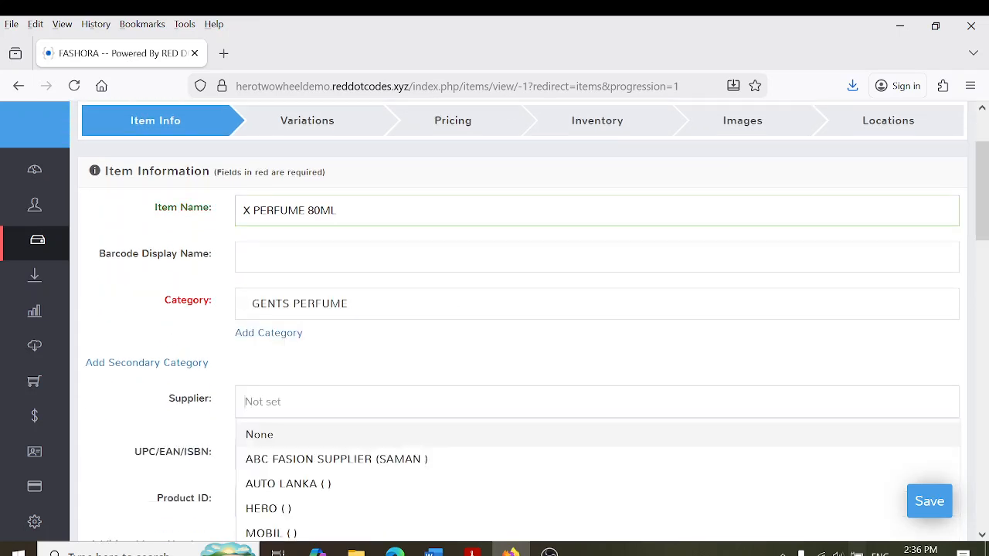
pyautogui.click(286, 509)
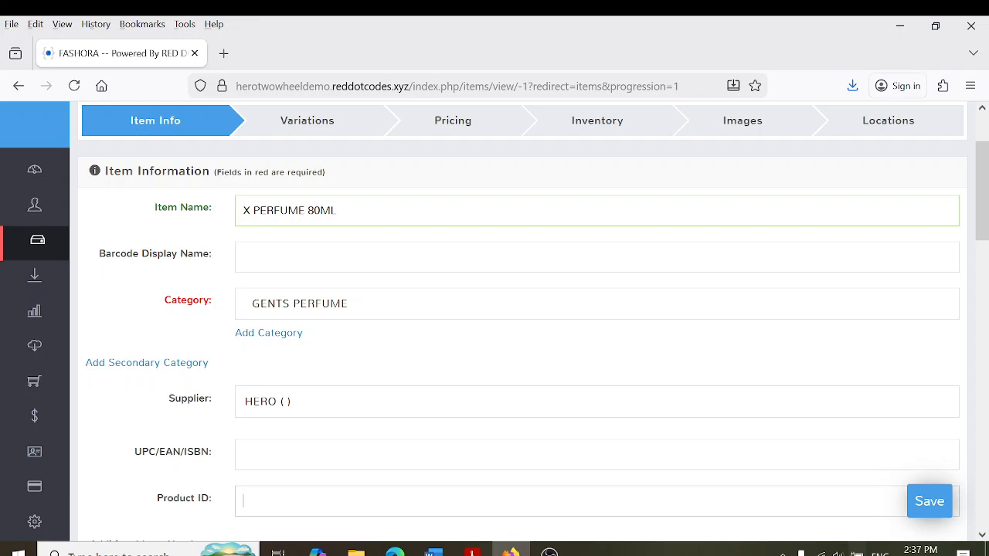
pyautogui.write('4792210112715')
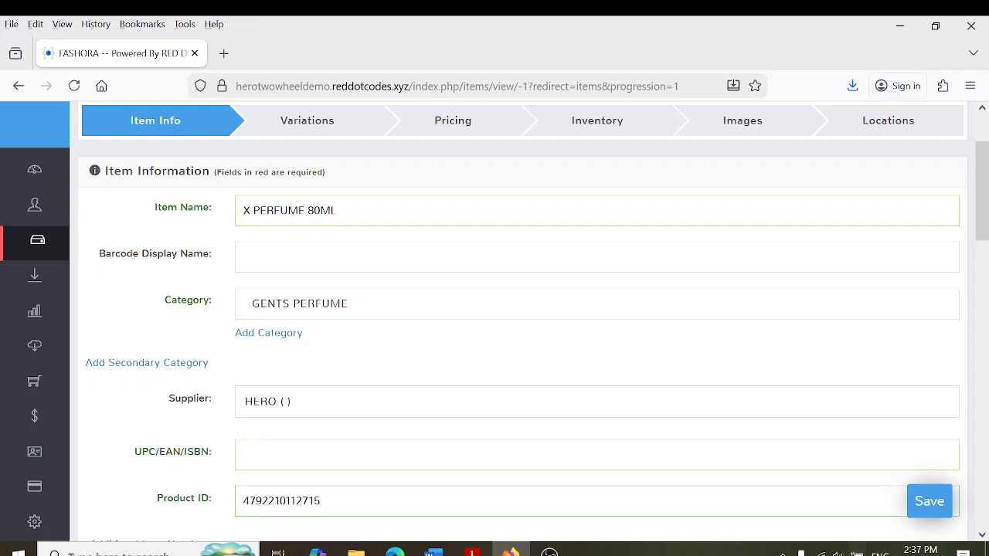
pyautogui.press('Return')
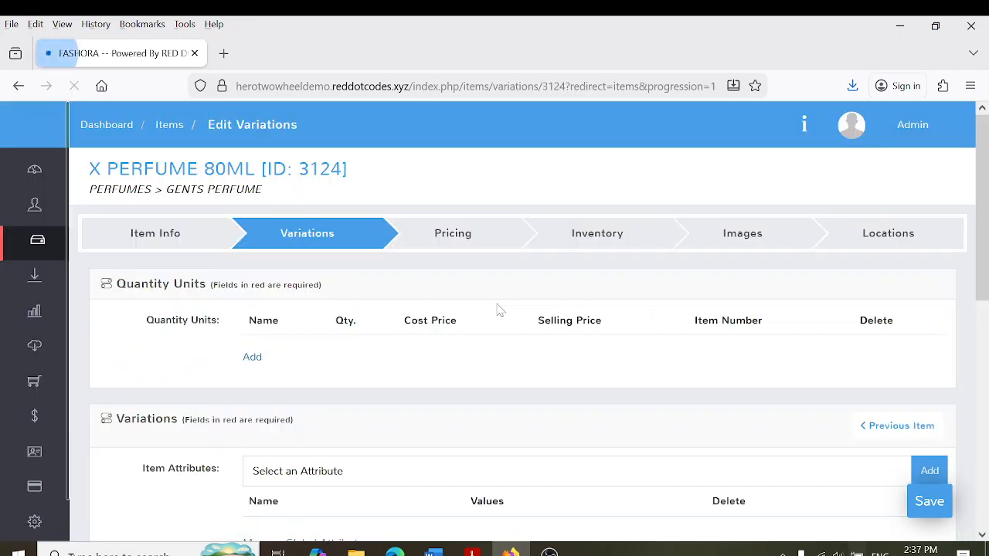
# Give X PERFUME 80ML a cost price of 1500 and a selling price of 2100
pyautogui.click(439, 253)
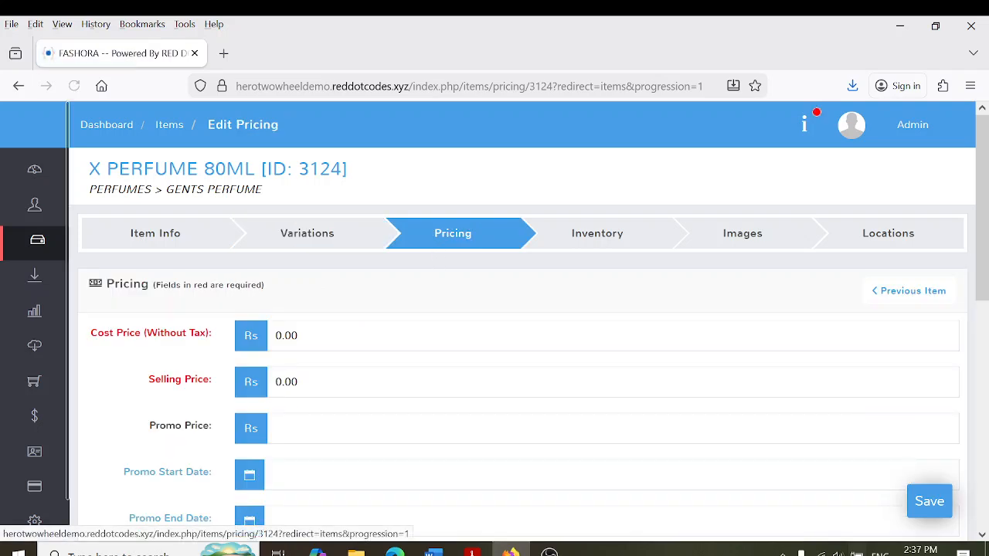
pyautogui.write('1500')
pyautogui.press('Tab')
pyautogui.write('1')
pyautogui.press('BackSpace')
pyautogui.write('2100')
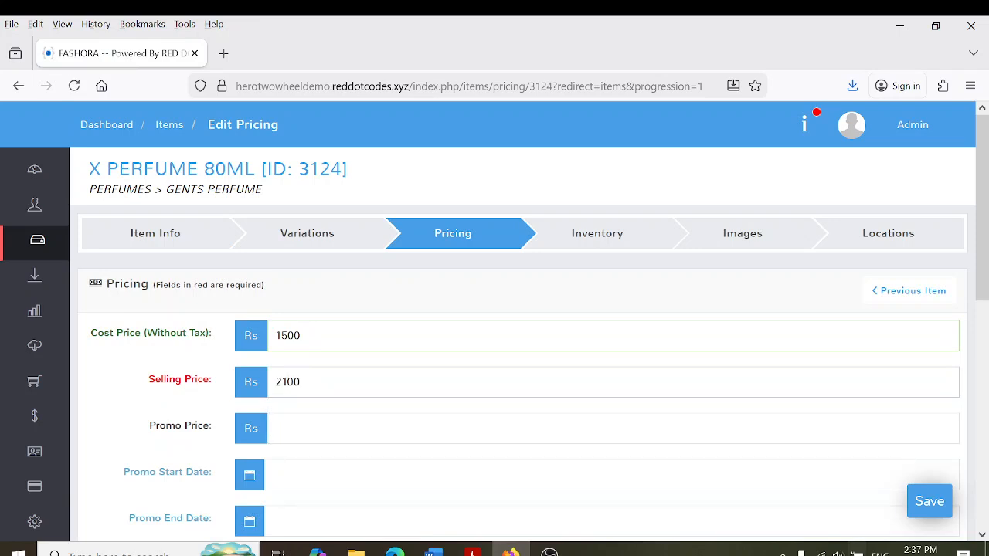
# Set the perfume's current stock quantity to 50, save, and return to Items
pyautogui.click(617, 235)
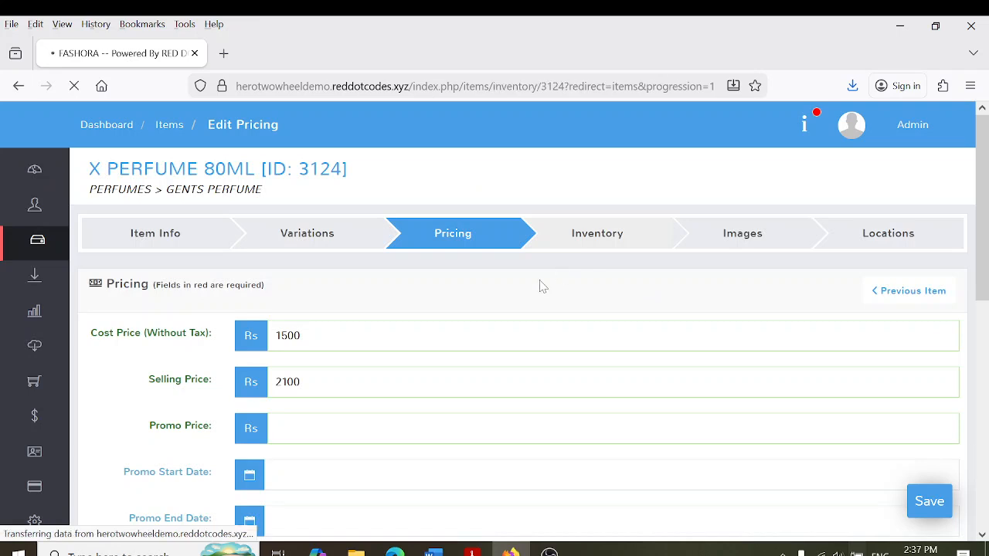
pyautogui.doubleClick(246, 480)
pyautogui.write('50')
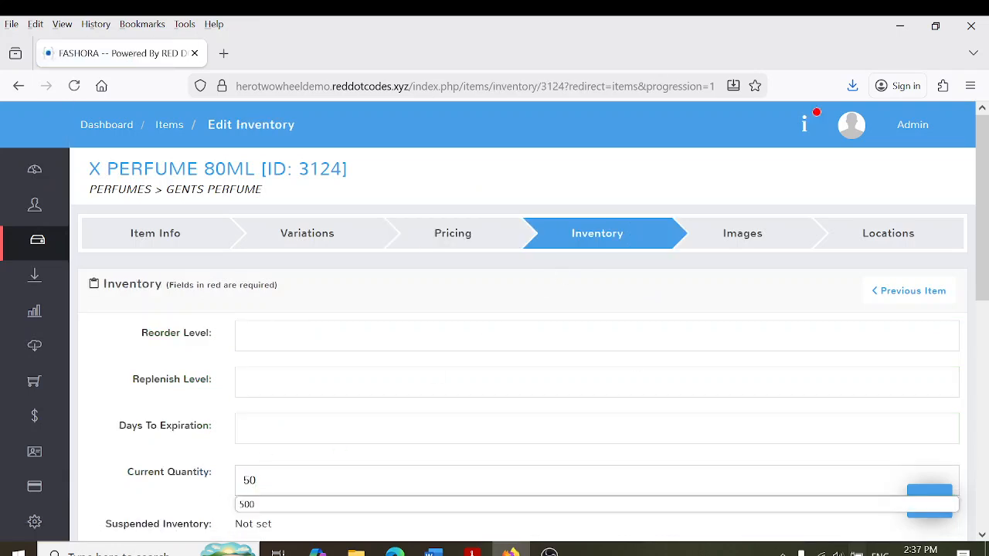
pyautogui.click(939, 499)
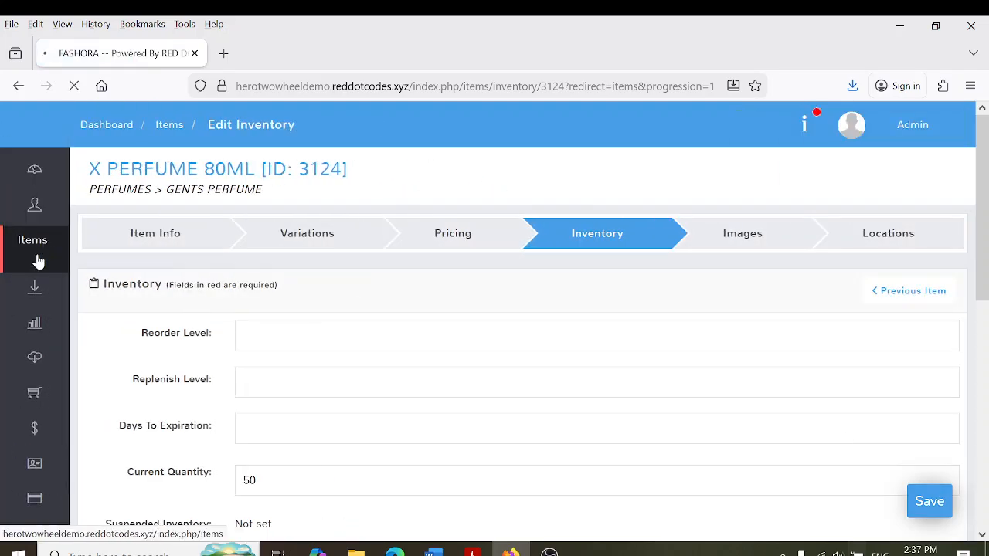
pyautogui.click(34, 255)
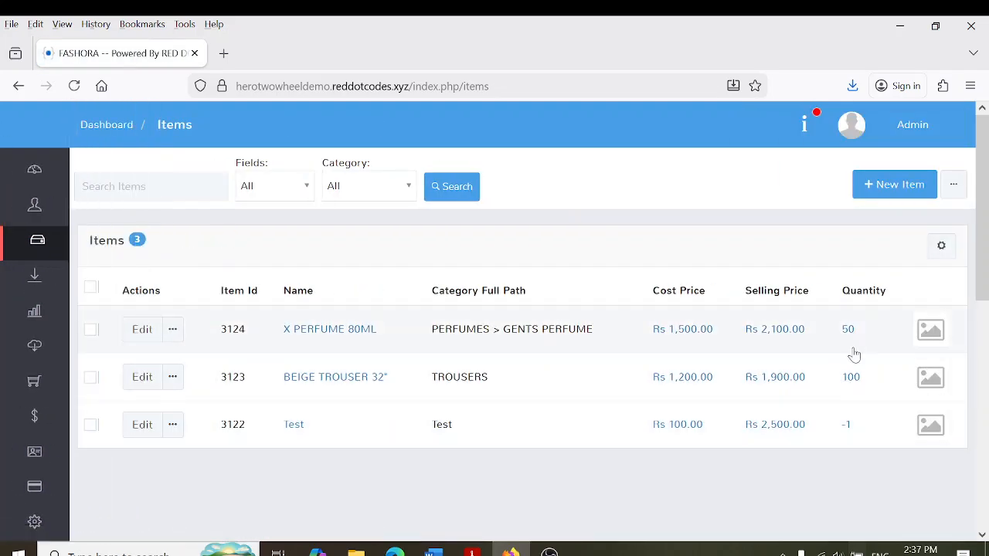
# Delete the Test item from the item list, confirming the deletion
pyautogui.click(93, 431)
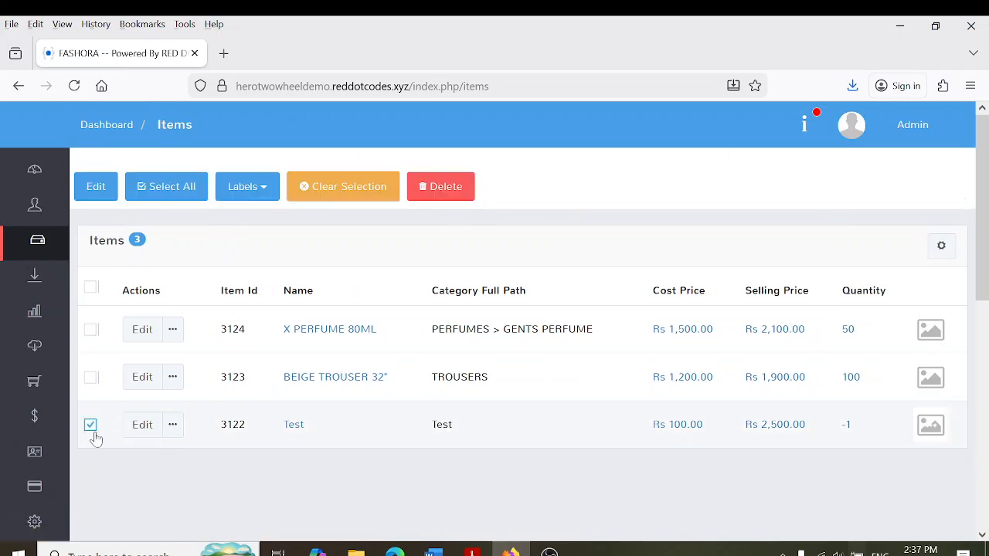
pyautogui.click(440, 191)
pyautogui.click(728, 344)
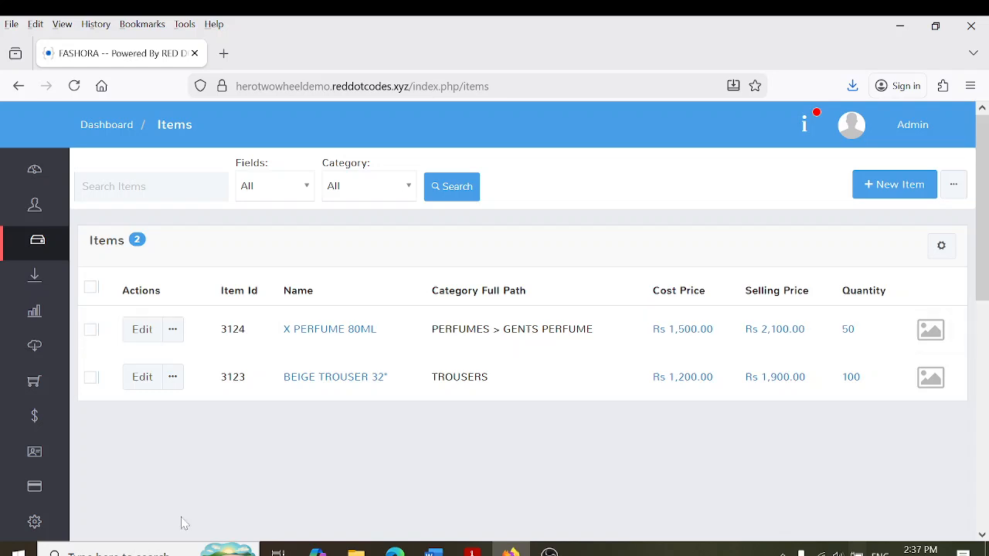
pyautogui.moveTo(77, 347)
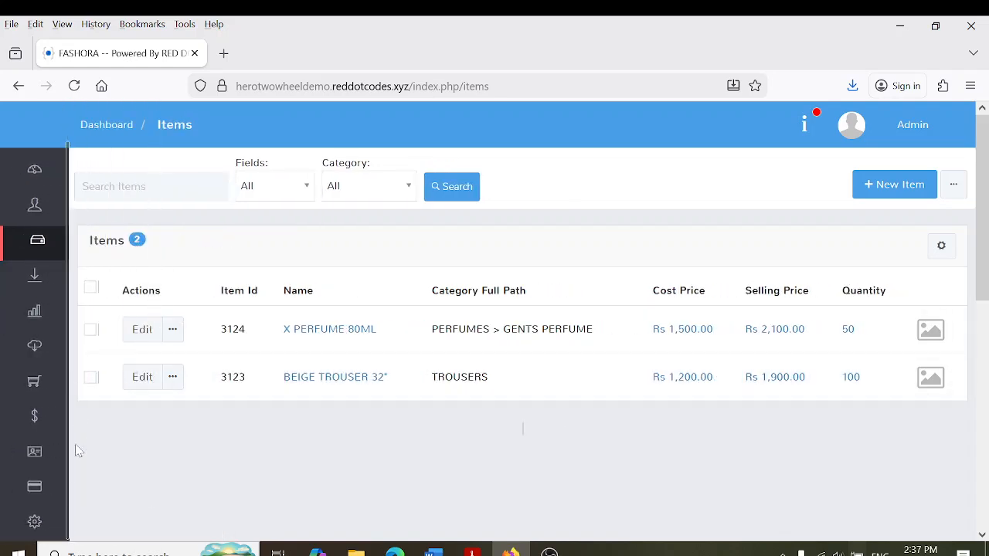
pyautogui.moveTo(30, 397)
pyautogui.scroll(-1, 25, 368)
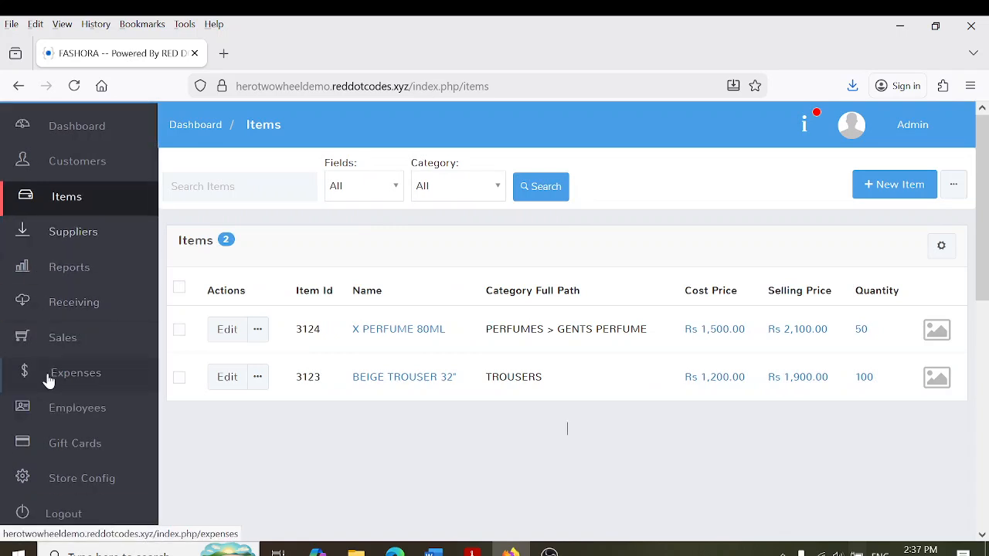
# Open the sales register's opening-amount form and clear a trial 5000 cash entry
pyautogui.click(63, 340)
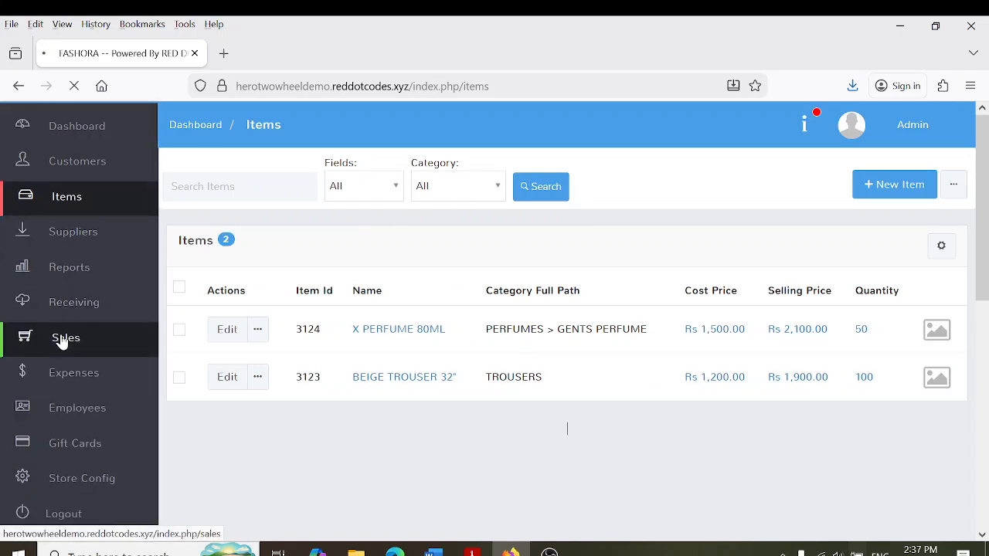
pyautogui.scroll(-3, 401, 309)
pyautogui.scroll(3, 347, 316)
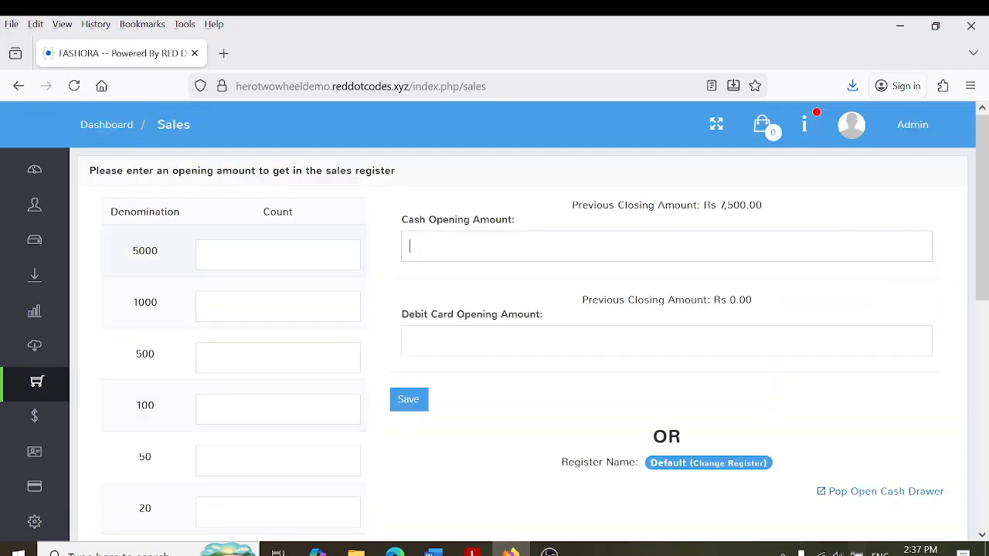
pyautogui.press('Down')
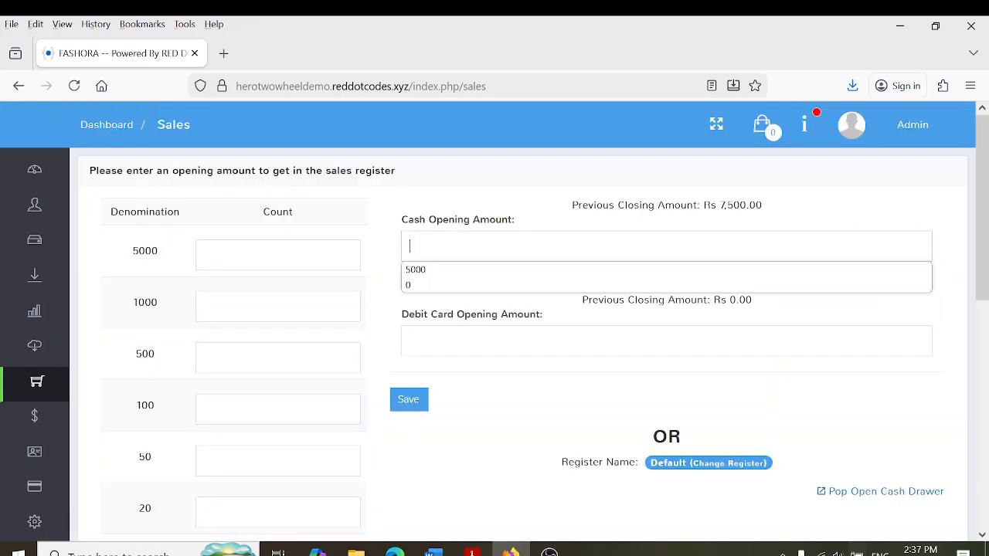
pyautogui.press('Escape')
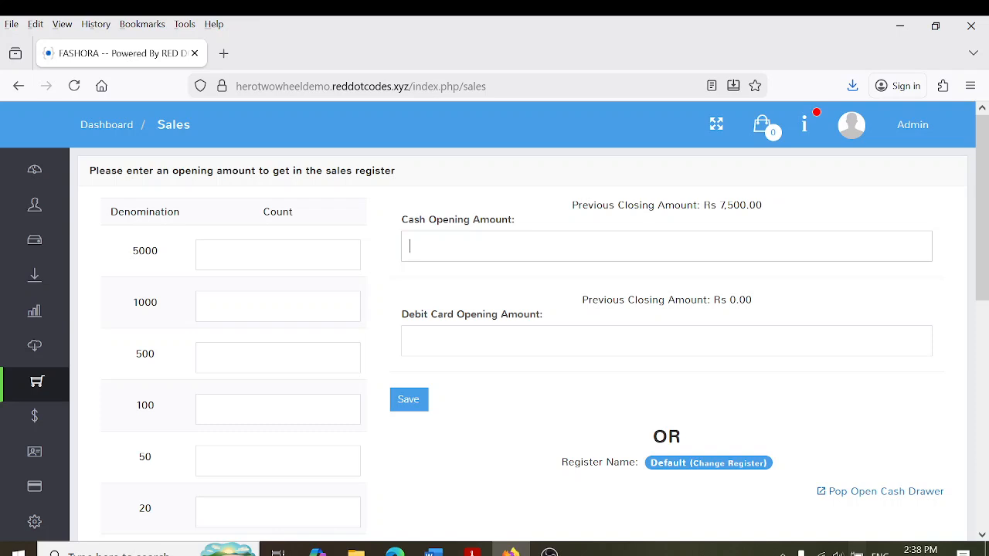
pyautogui.write('5000')
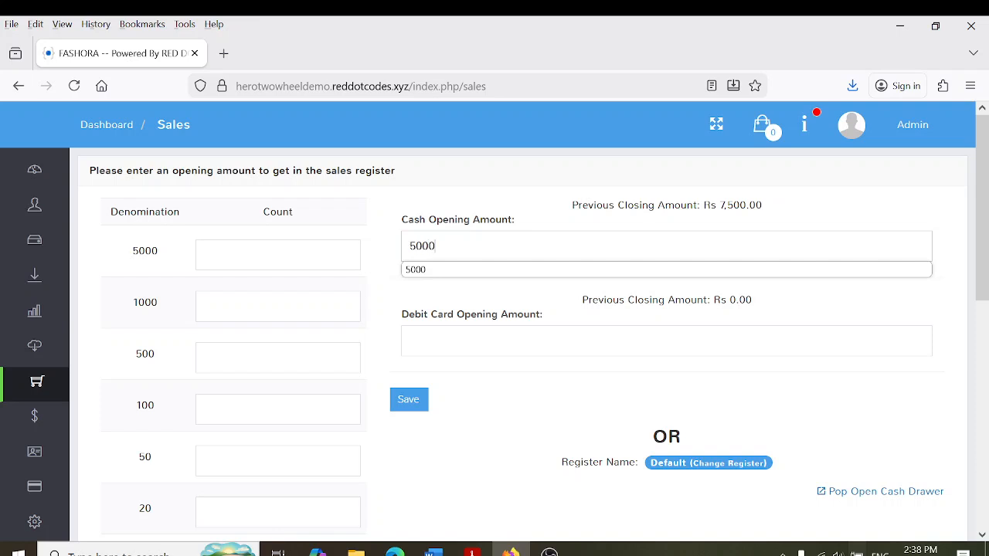
pyautogui.press('BackSpace')
pyautogui.press('BackSpace')
pyautogui.press('BackSpace')
pyautogui.press('BackSpace')
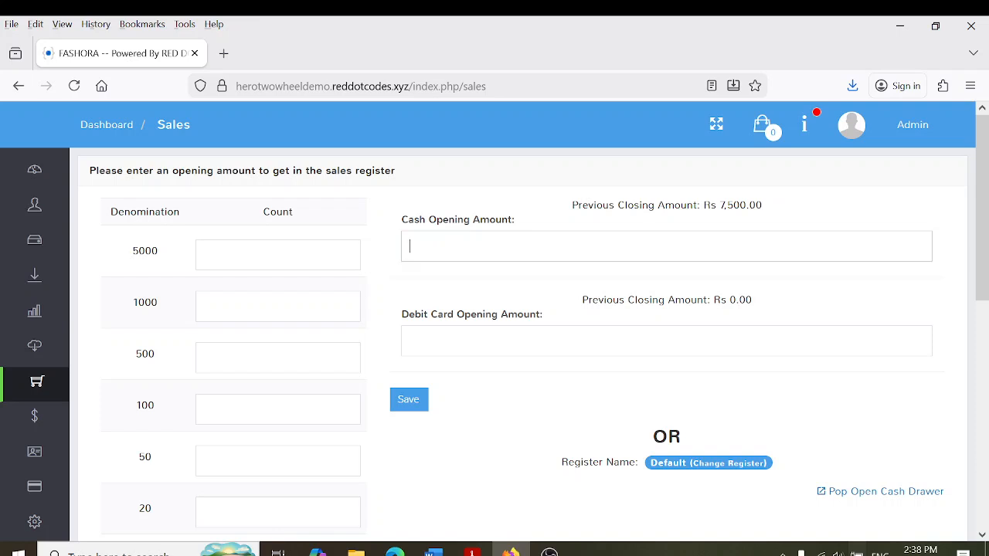
# Enter four 500 notes and three 1000 notes, set Debit Card opening to 0, and save
pyautogui.click(232, 358)
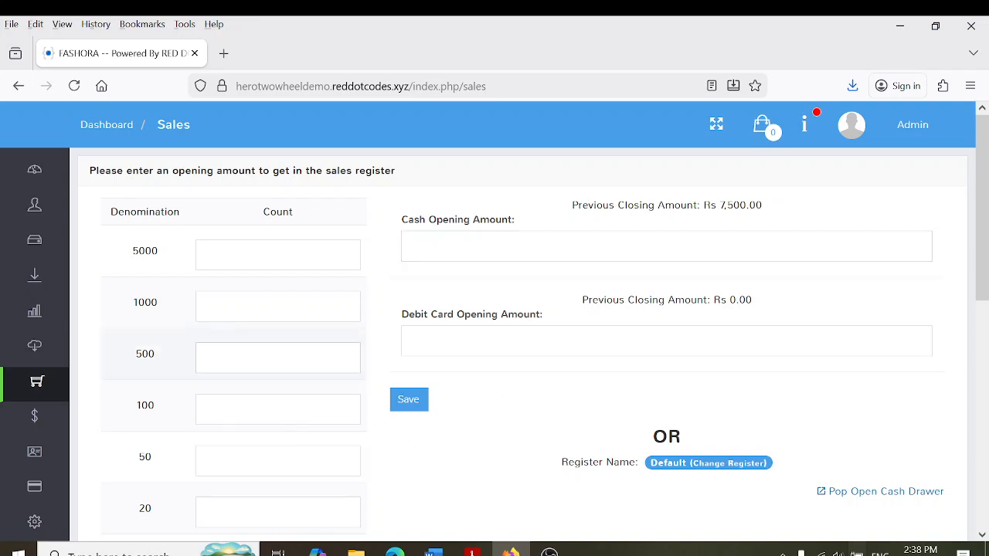
pyautogui.write('4')
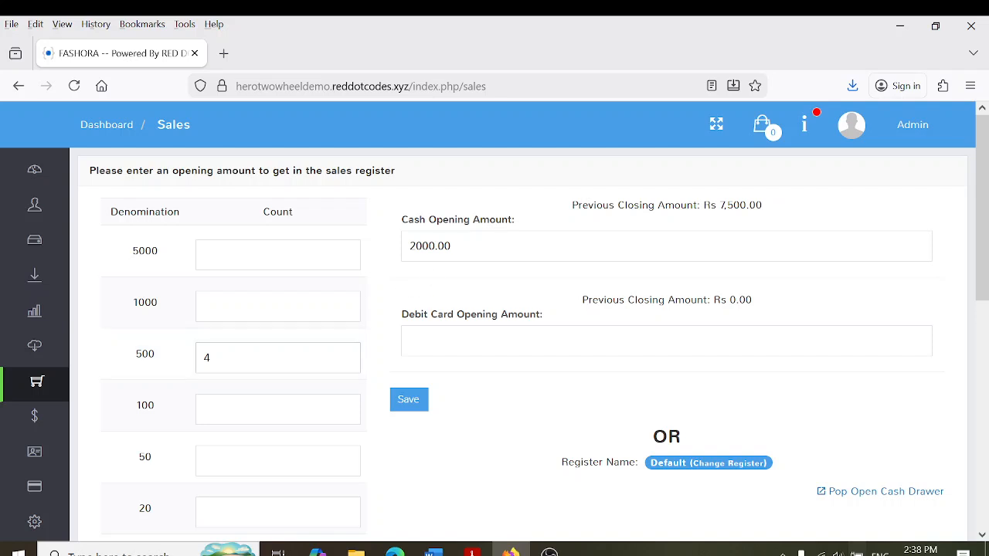
pyautogui.click(279, 306)
pyautogui.write('3')
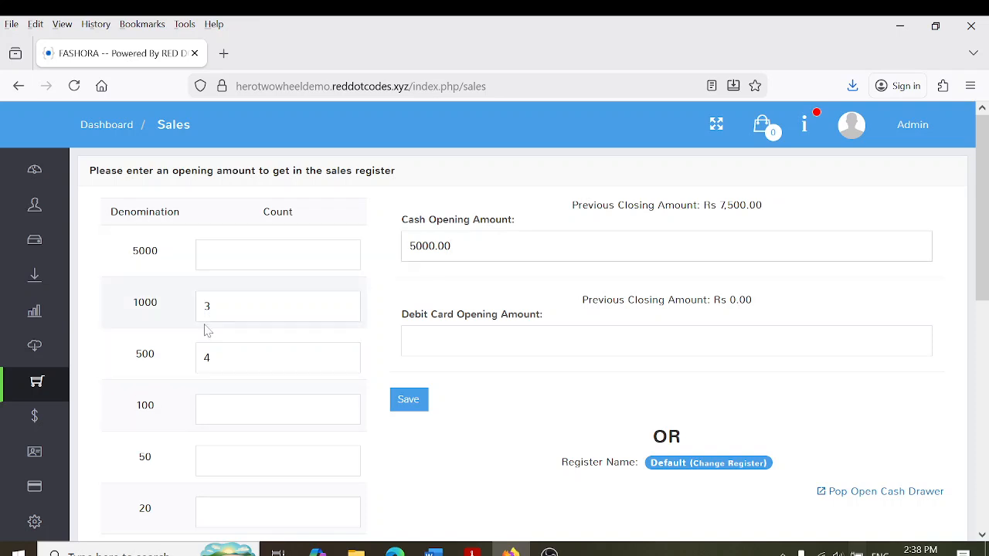
pyautogui.click(460, 346)
pyautogui.write('0')
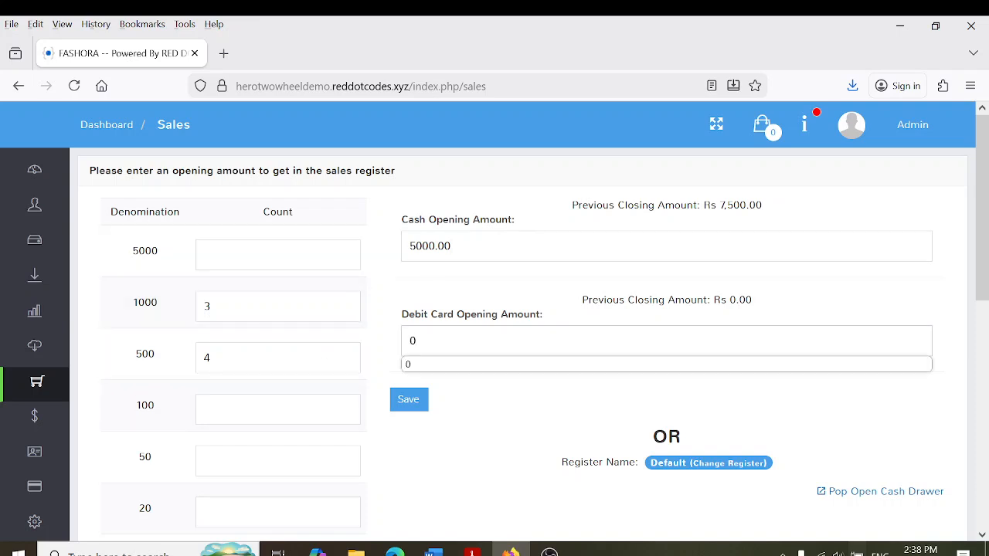
pyautogui.click(445, 513)
pyautogui.click(409, 400)
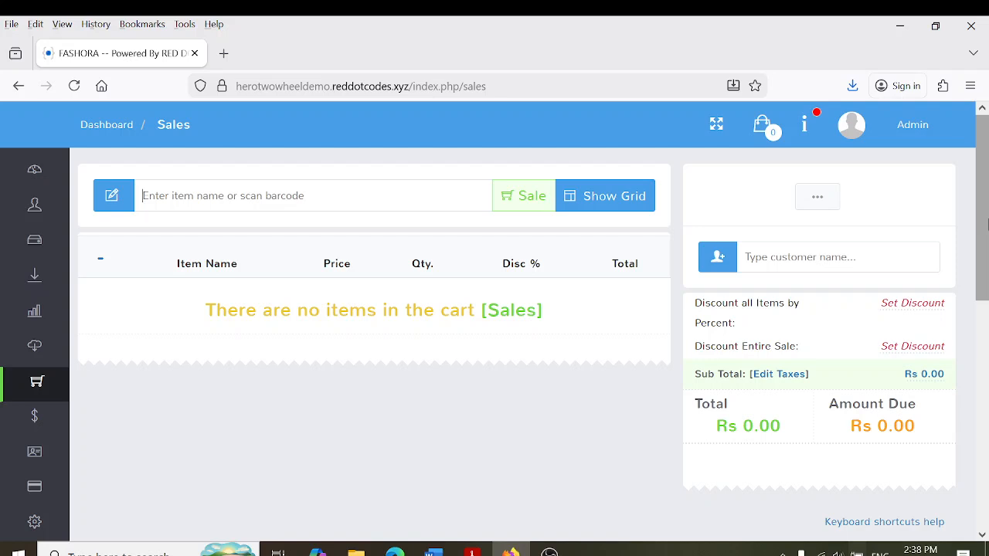
pyautogui.write('4792018012715')
pyautogui.press('Return')
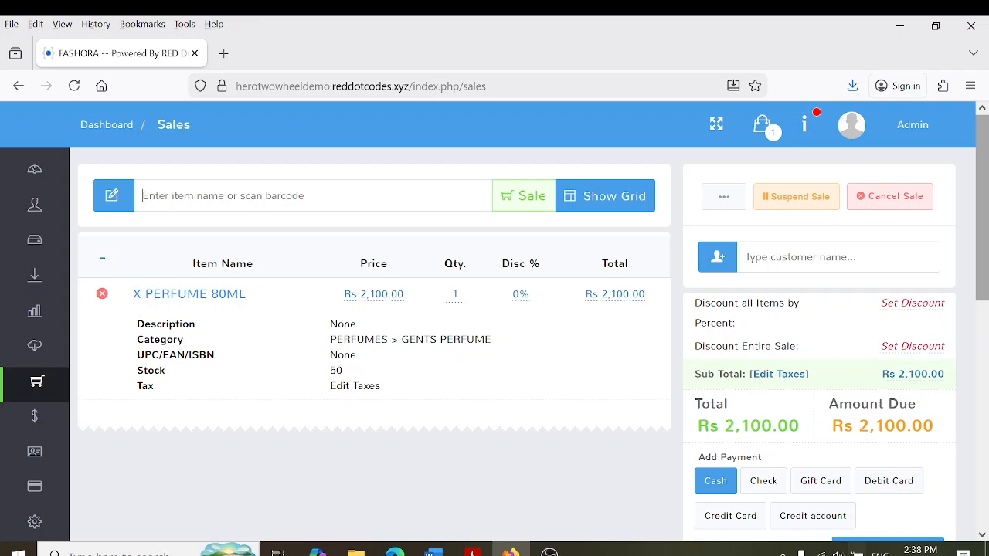
pyautogui.write('4792018012715')
pyautogui.press('Return')
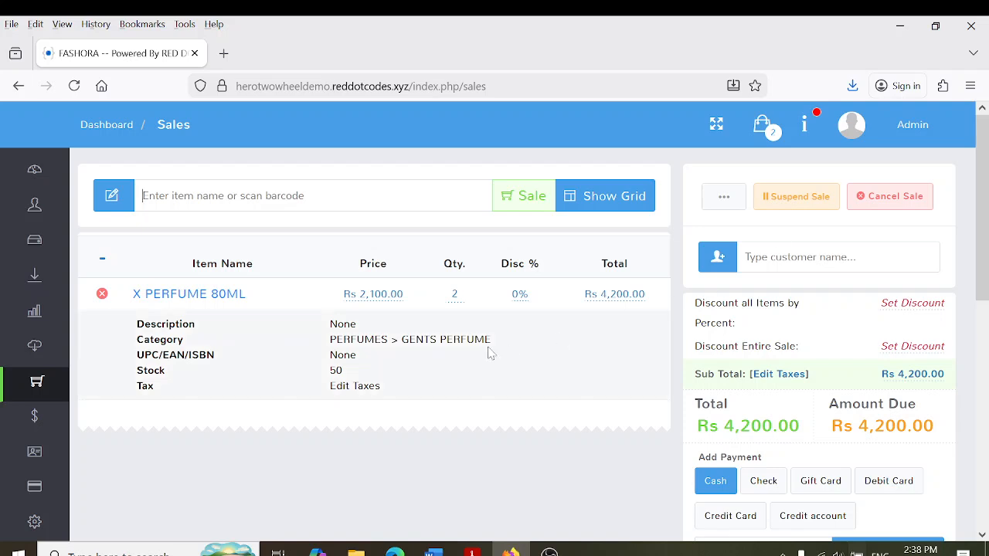
pyautogui.click(455, 295)
pyautogui.write('3')
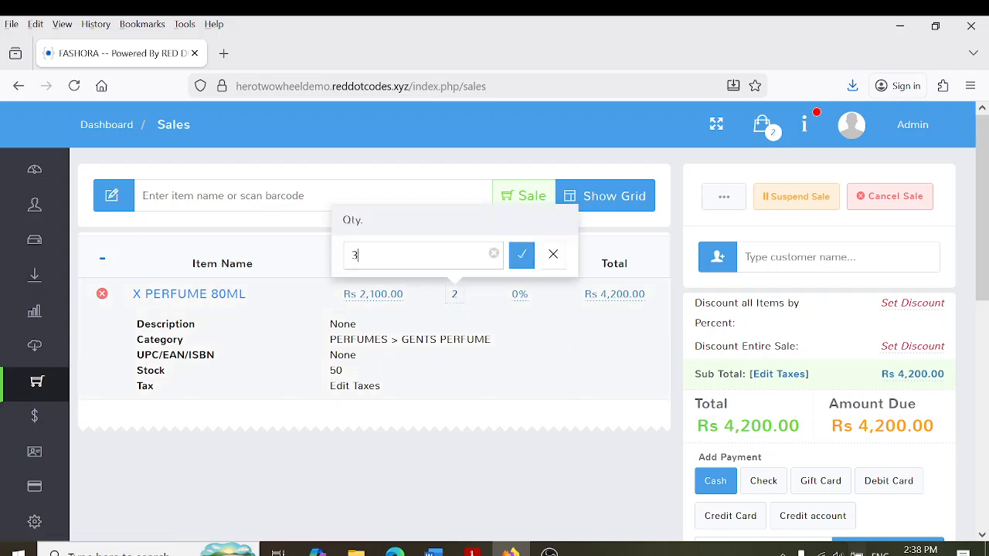
pyautogui.press('Return')
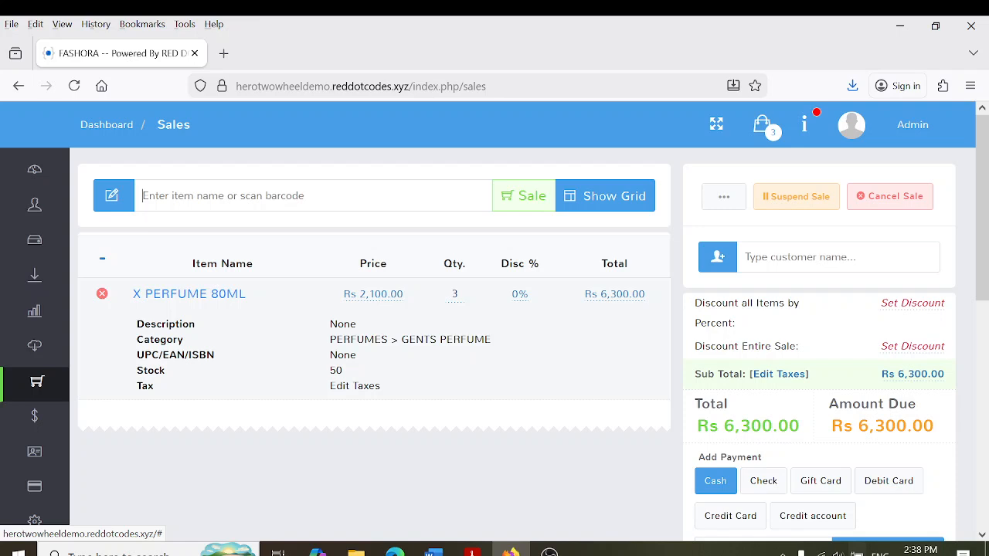
pyautogui.write('4760095021167')
pyautogui.press('Return')
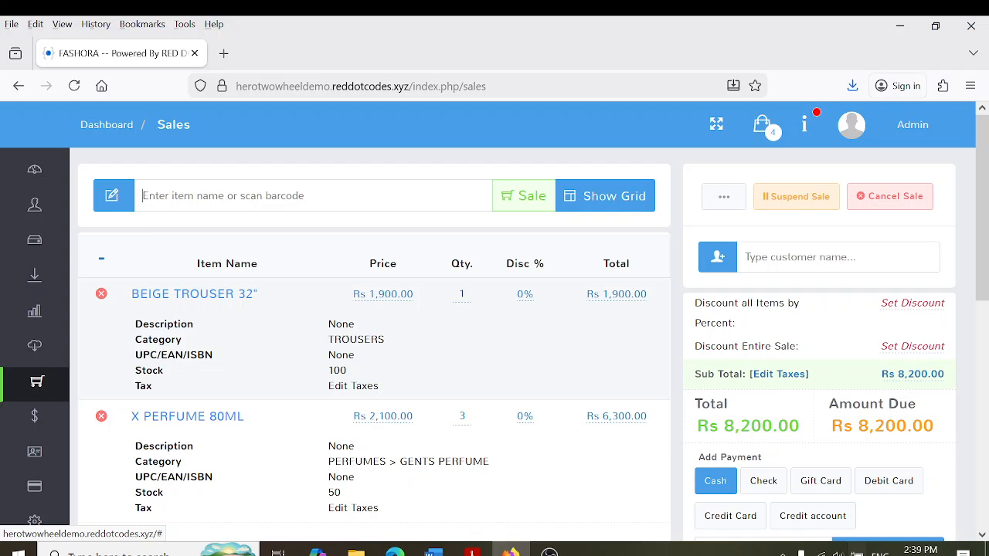
pyautogui.scroll(-1, 985, 284)
pyautogui.scroll(-1, 984, 284)
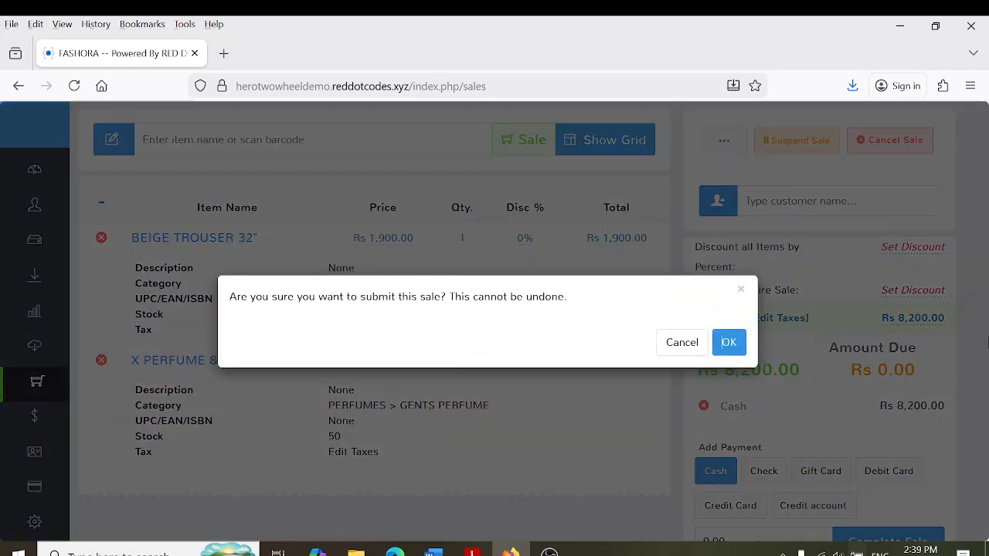
# Confirm the Rs 8,200 sale and check the receipt's shop name, date and sale ID
pyautogui.click(724, 341)
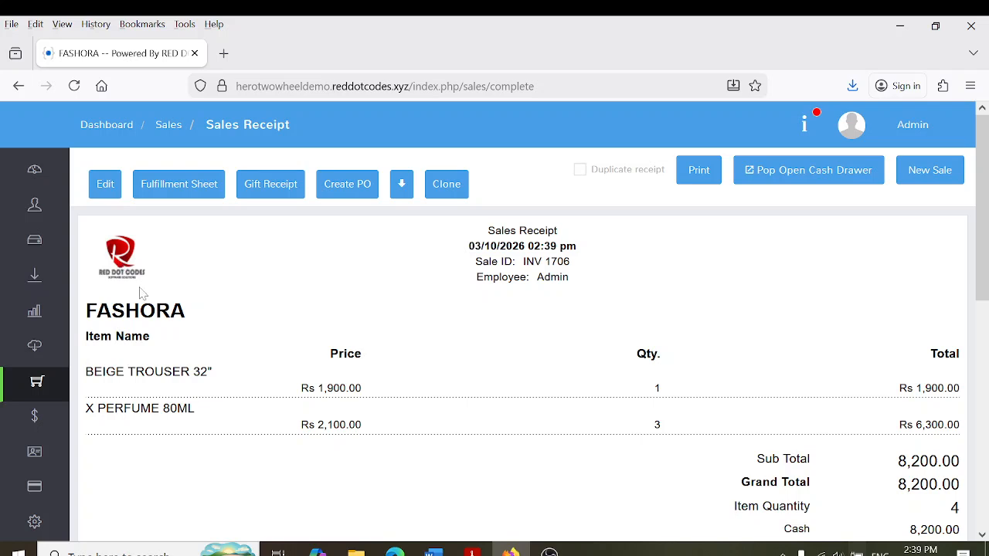
pyautogui.moveTo(84, 310); pyautogui.dragTo(173, 310)
pyautogui.click(296, 306)
pyautogui.moveTo(469, 246); pyautogui.dragTo(577, 245)
pyautogui.moveTo(497, 261); pyautogui.dragTo(563, 261)
# Check the receipt's employee line, item lines and Rs 8,200.00 grand total
pyautogui.click(563, 261)
pyautogui.moveTo(474, 276); pyautogui.dragTo(573, 292)
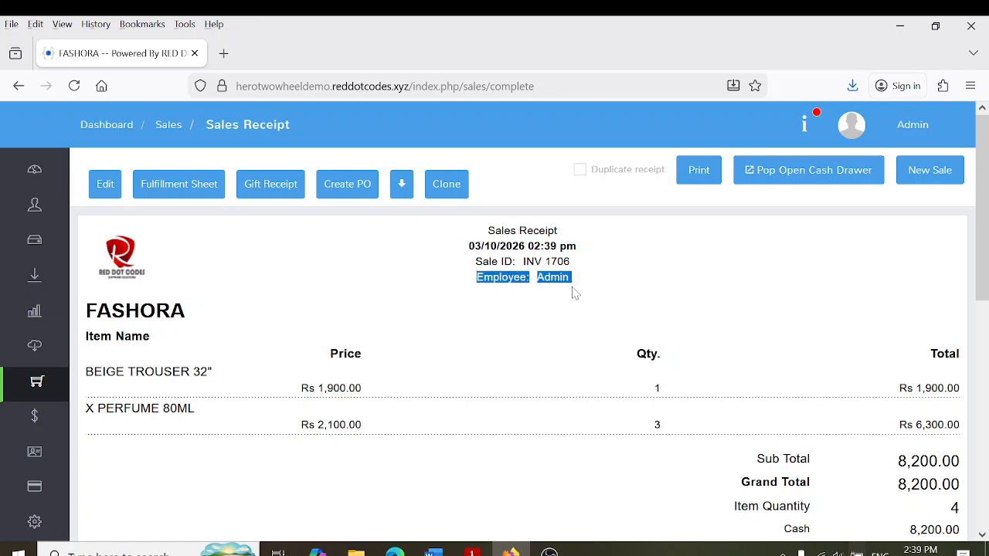
pyautogui.click(556, 298)
pyautogui.moveTo(337, 354); pyautogui.dragTo(342, 482)
pyautogui.click(510, 380)
pyautogui.scroll(-3, 985, 348)
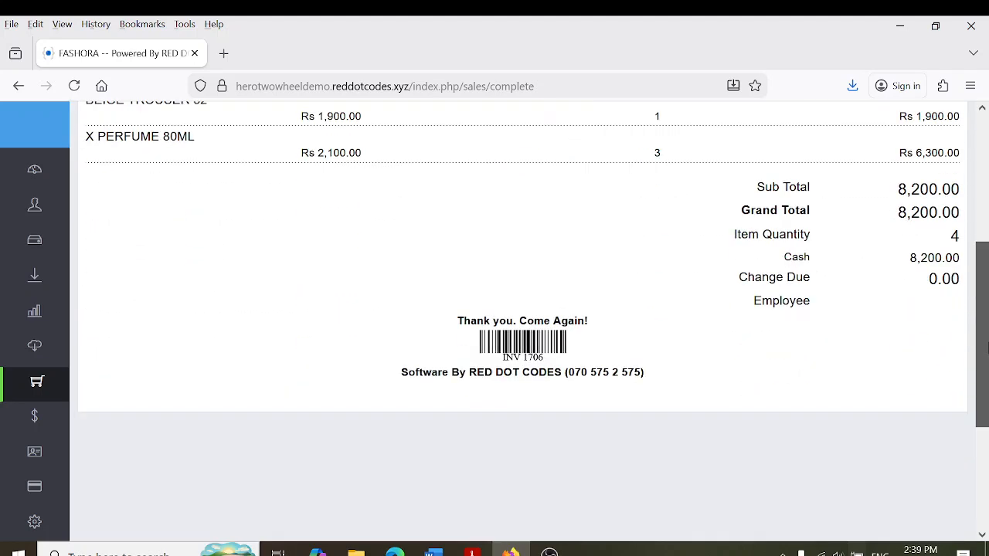
pyautogui.scroll(2, 985, 347)
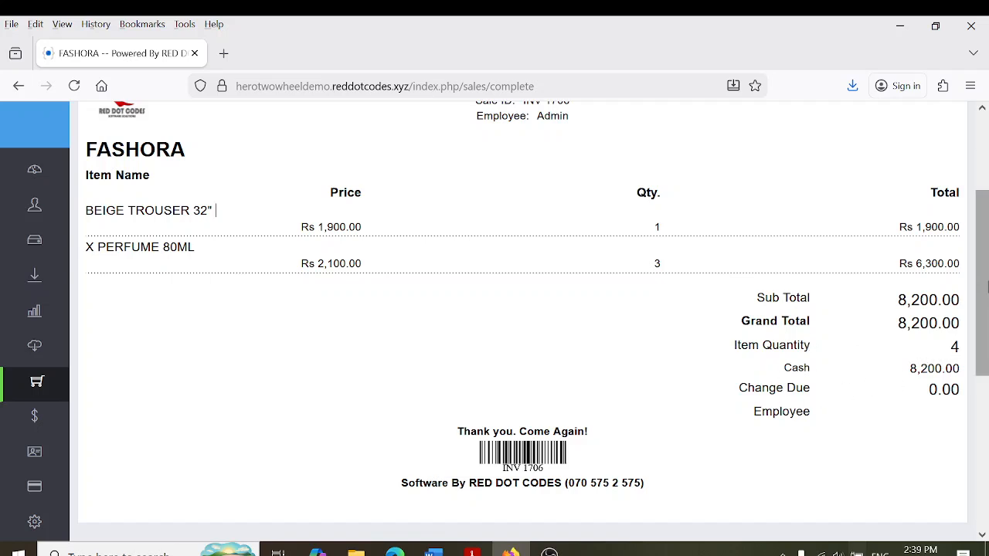
pyautogui.scroll(3, 985, 286)
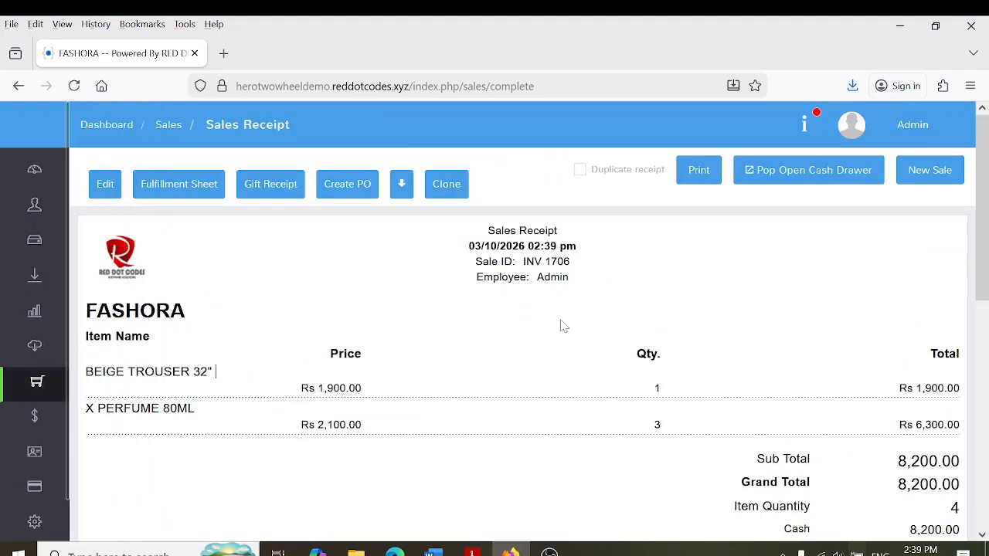
# In Store Config, tick Disable Confirmation for Complete Sale and Complete Receiving, then save
pyautogui.click(114, 197)
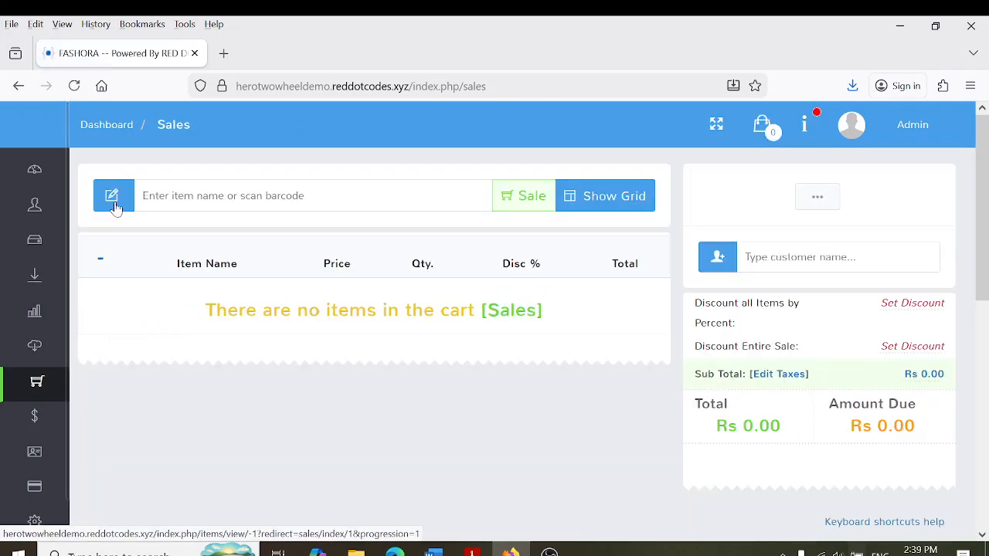
pyautogui.moveTo(4, 421)
pyautogui.scroll(-1, 71, 458)
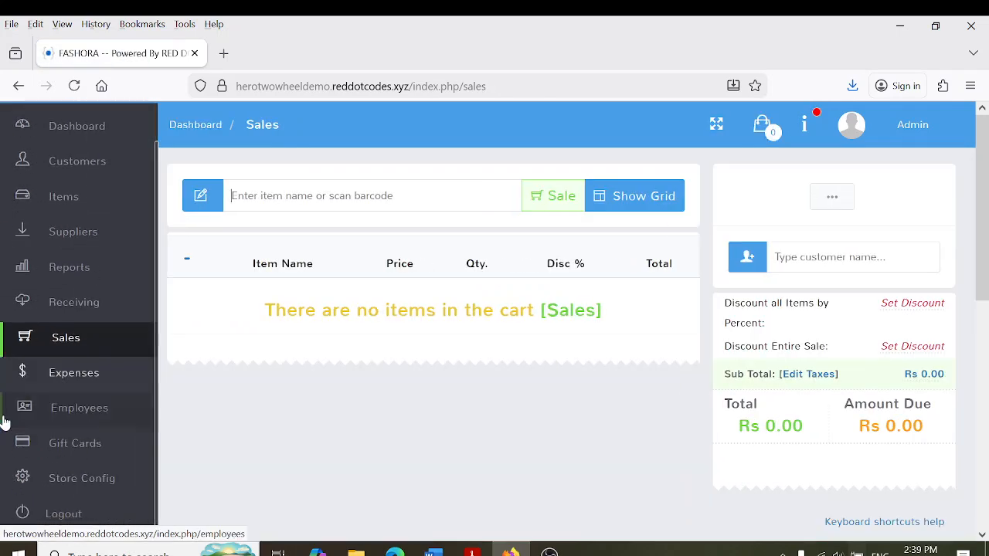
pyautogui.click(75, 493)
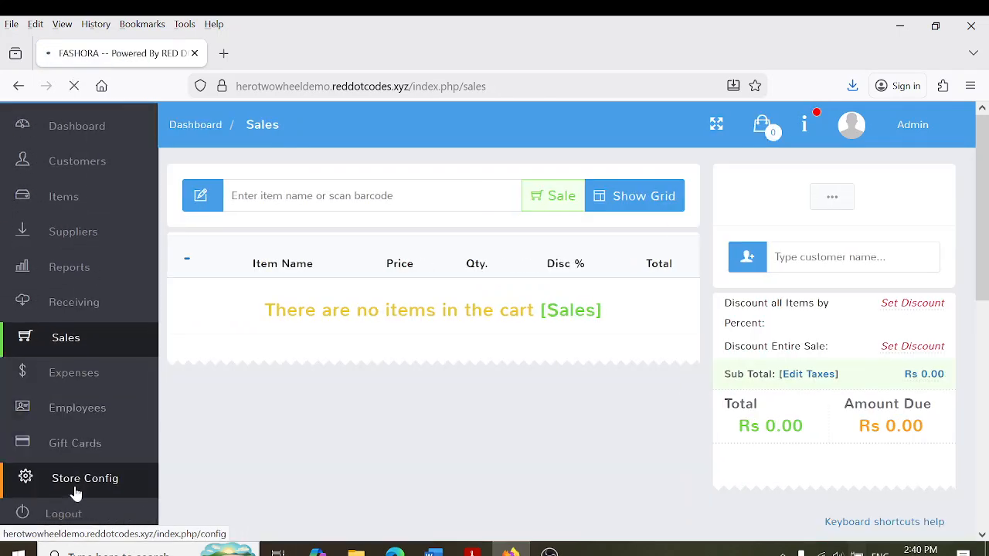
pyautogui.write('disabl')
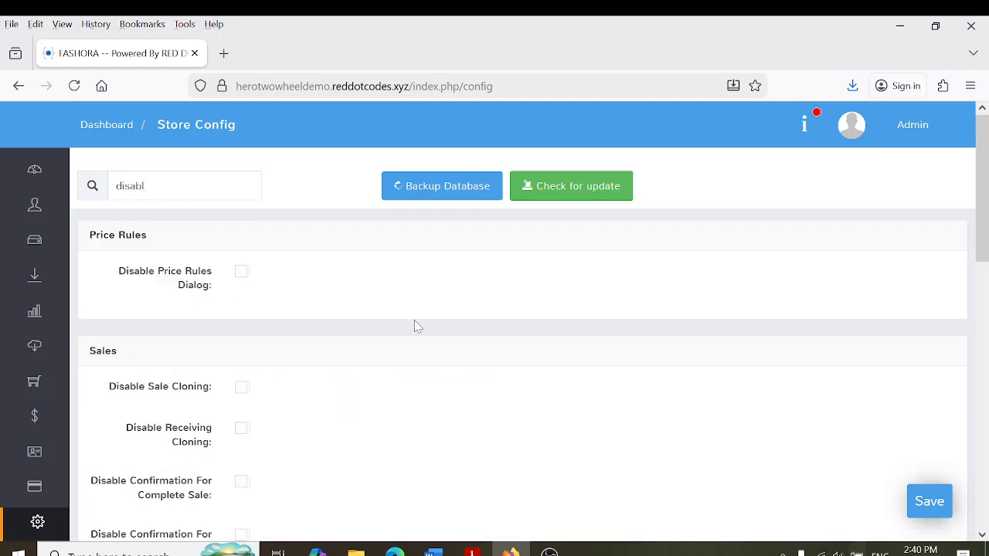
pyautogui.moveTo(984, 191); pyautogui.dragTo(986, 271)
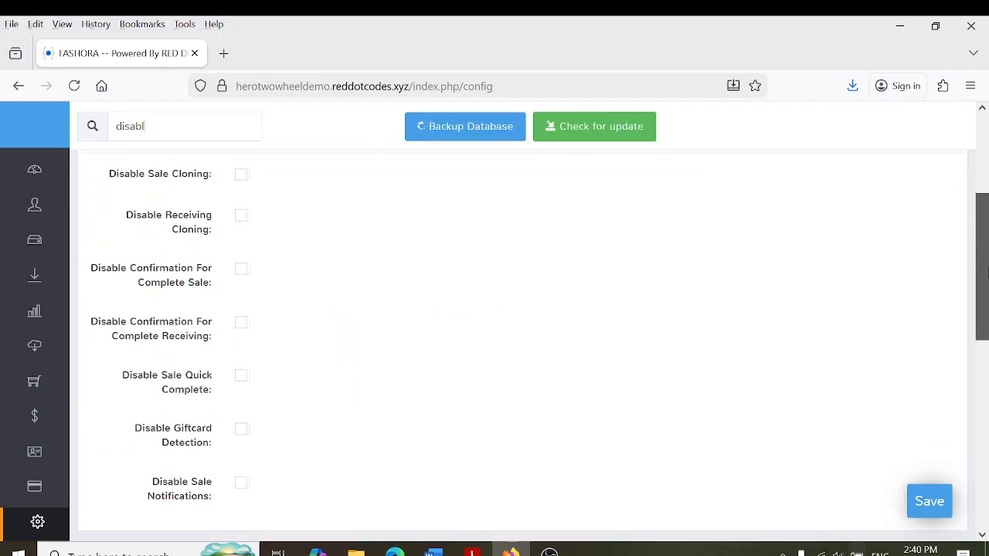
pyautogui.click(241, 271)
pyautogui.click(241, 323)
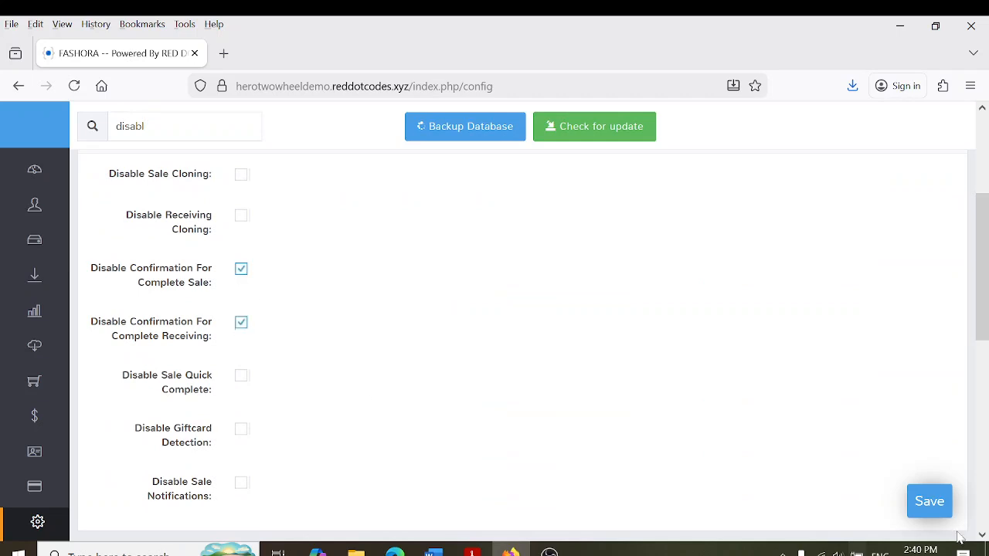
pyautogui.click(926, 504)
pyautogui.click(75, 380)
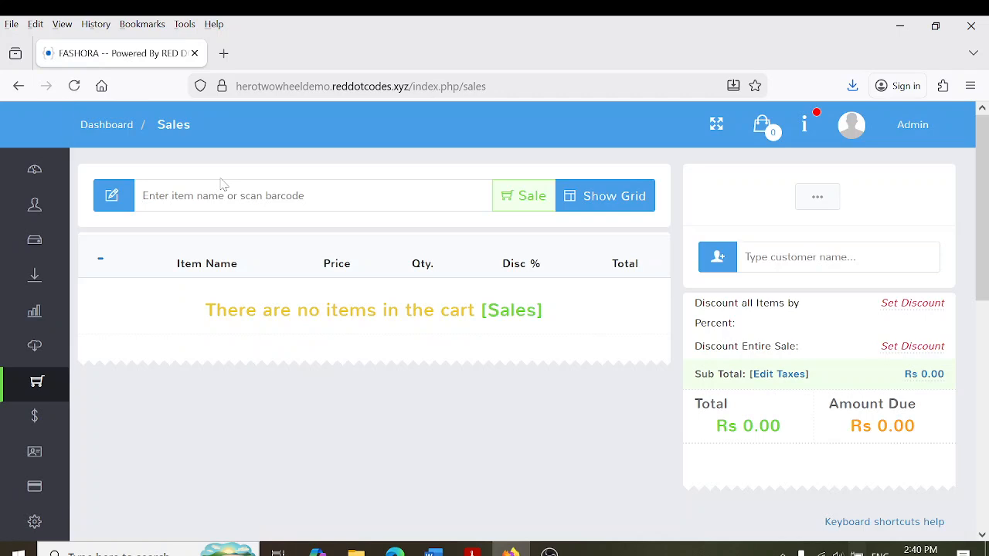
# Sell one X PERFUME 80ML found by name for Rs 2,500 cash, giving Rs 400 change
pyautogui.write('x perfume 80ml')
pyautogui.press('Return')
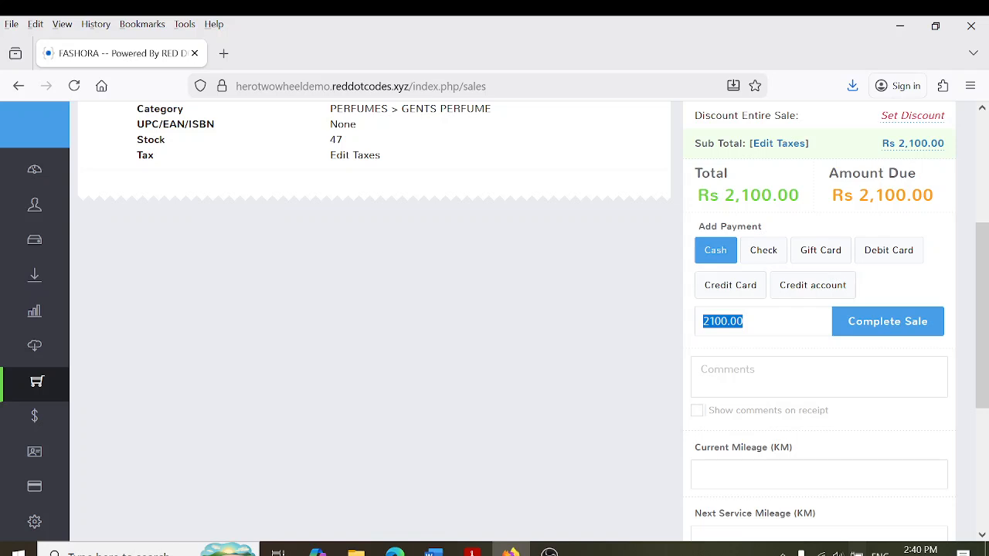
pyautogui.write('2500')
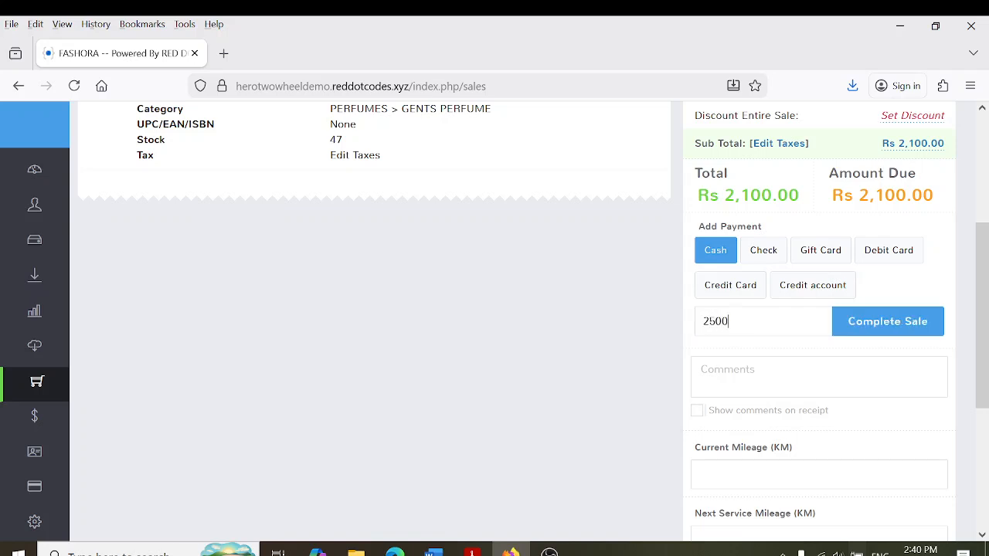
pyautogui.click(864, 328)
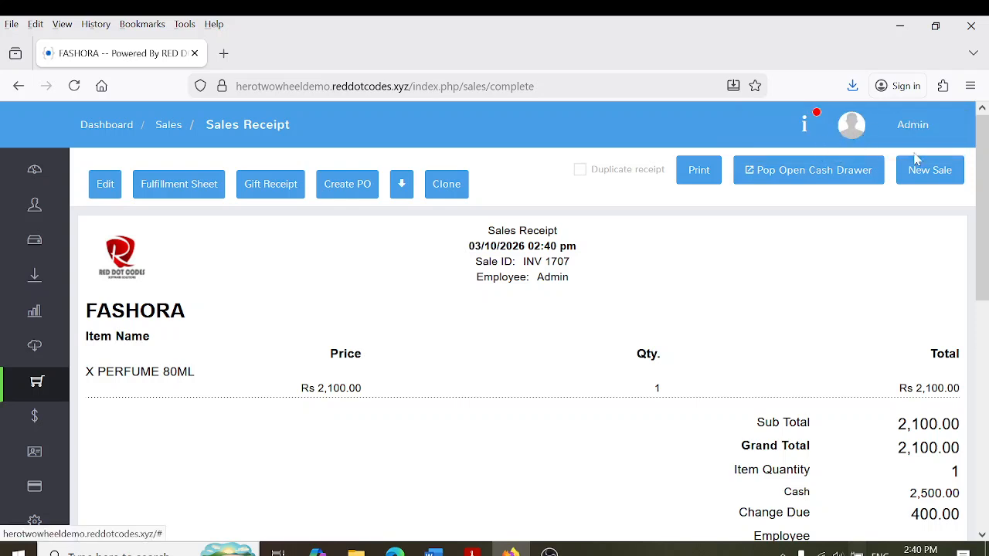
pyautogui.scroll(-3, 914, 154)
pyautogui.moveTo(765, 363); pyautogui.dragTo(950, 342)
pyautogui.click(950, 342)
pyautogui.scroll(5, 985, 263)
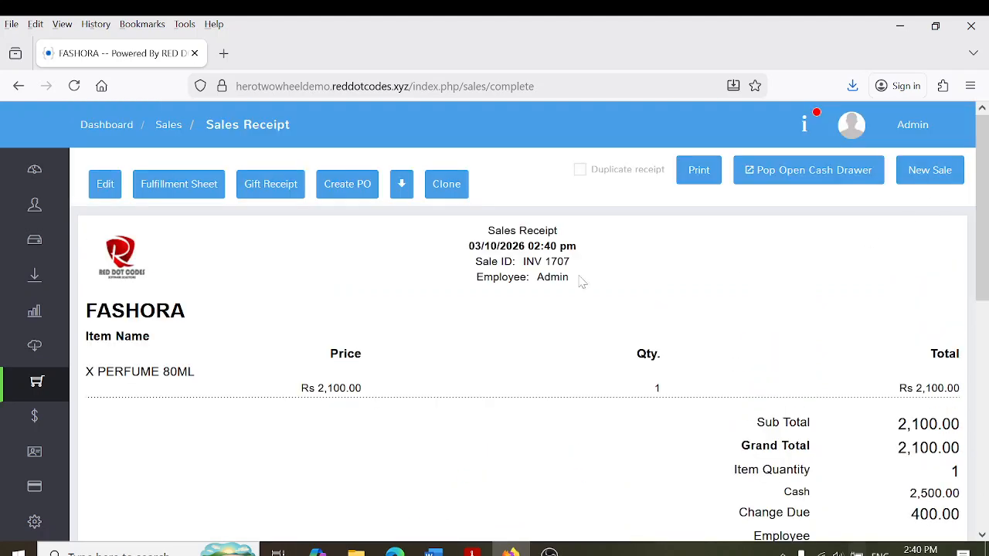
pyautogui.click(41, 396)
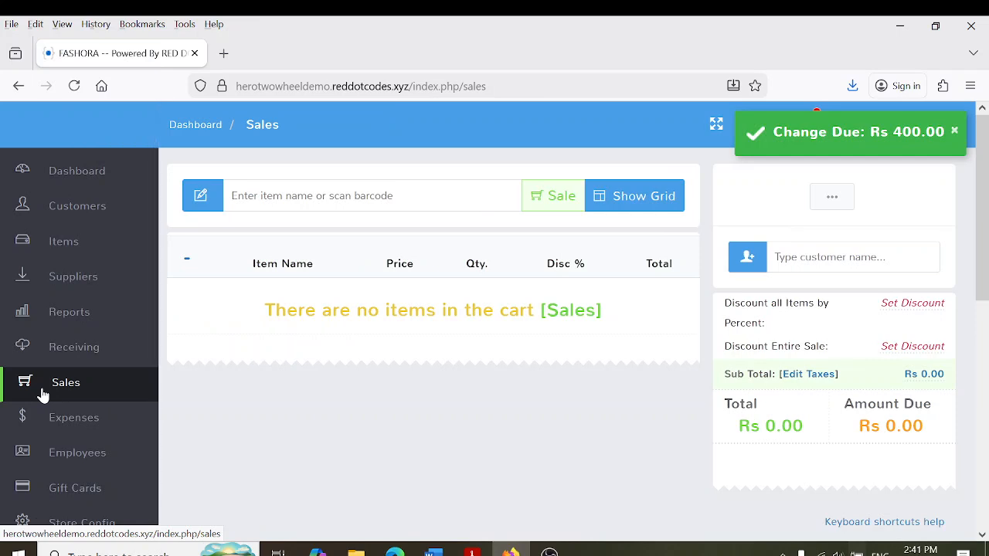
pyautogui.write('4792310112716')
pyautogui.press('Return')
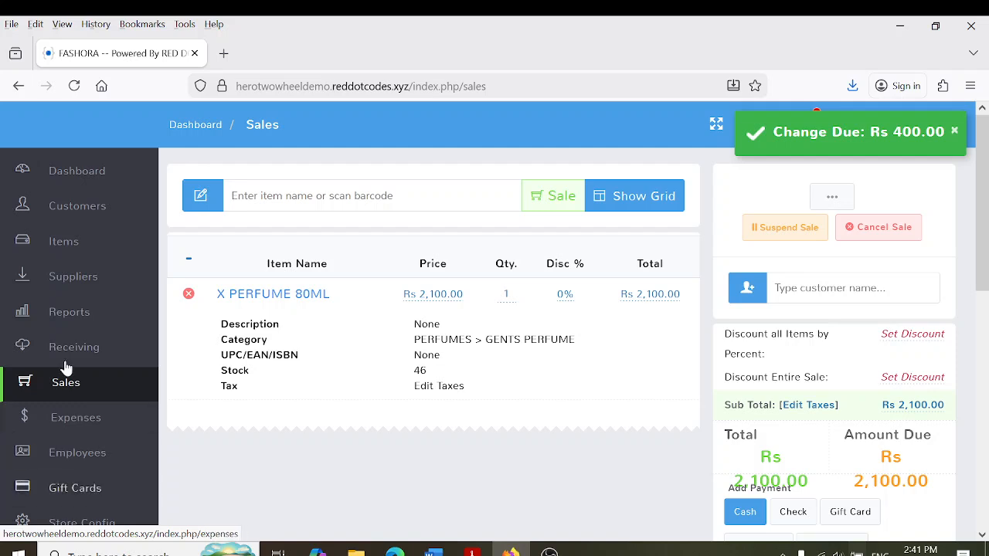
pyautogui.click(354, 300)
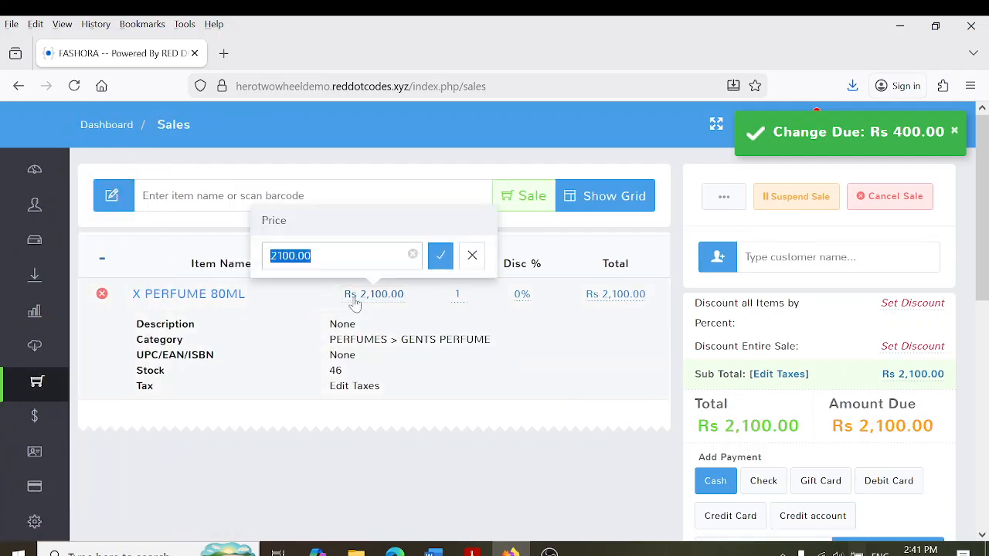
pyautogui.write('1900')
pyautogui.press('Return')
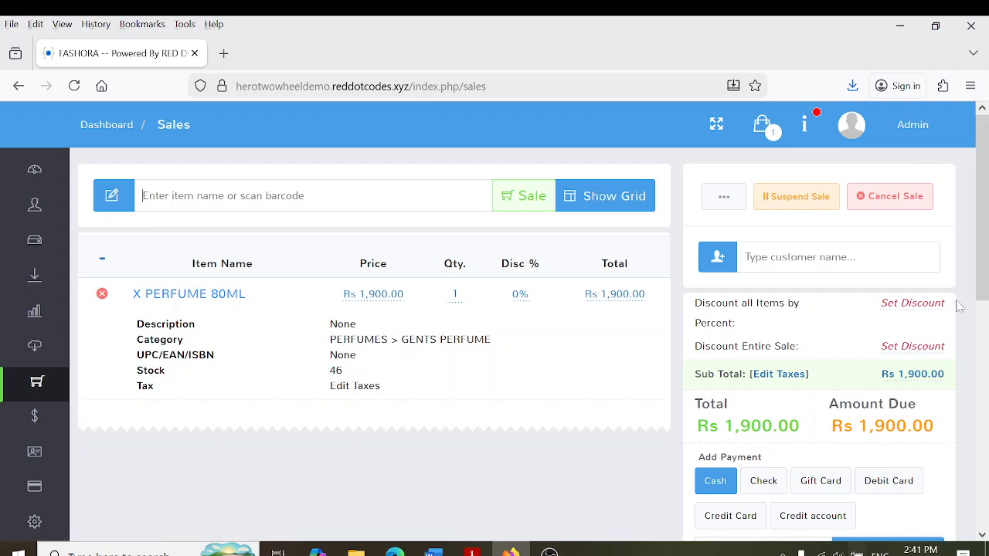
pyautogui.click(877, 483)
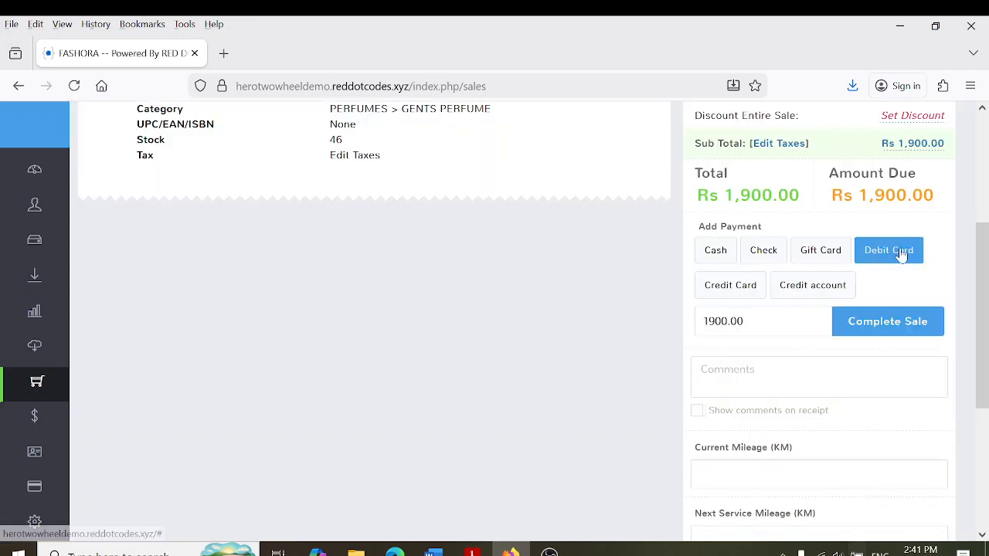
pyautogui.click(888, 322)
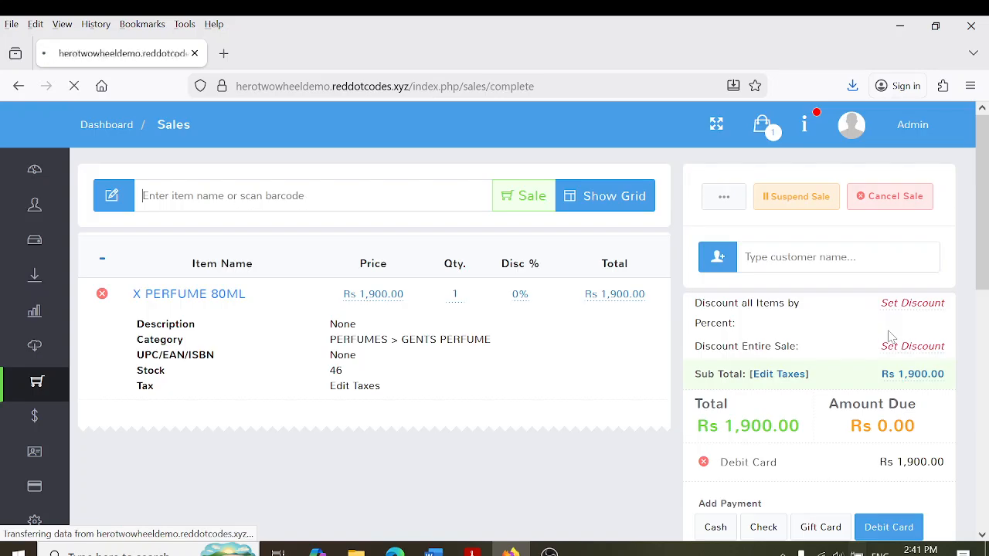
pyautogui.moveTo(16, 331)
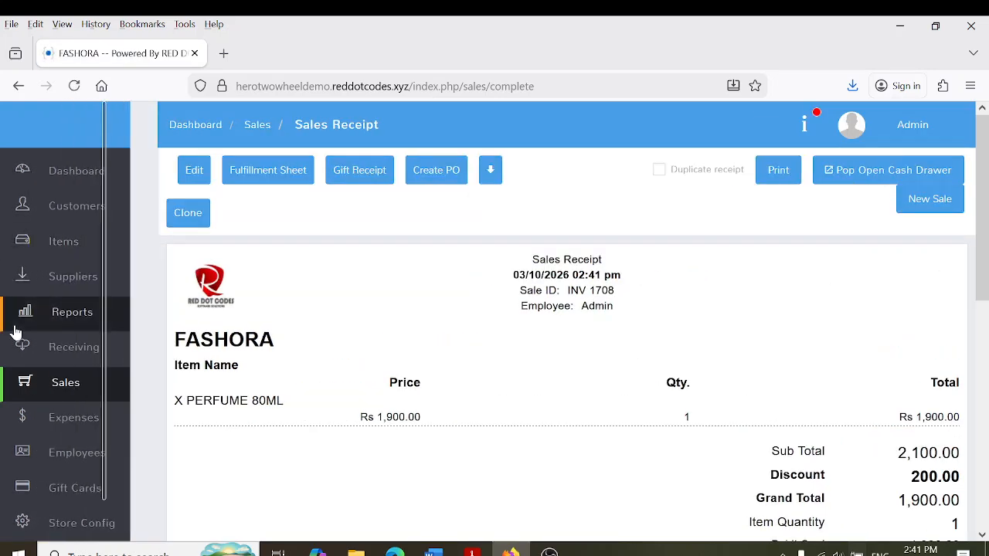
pyautogui.click(44, 385)
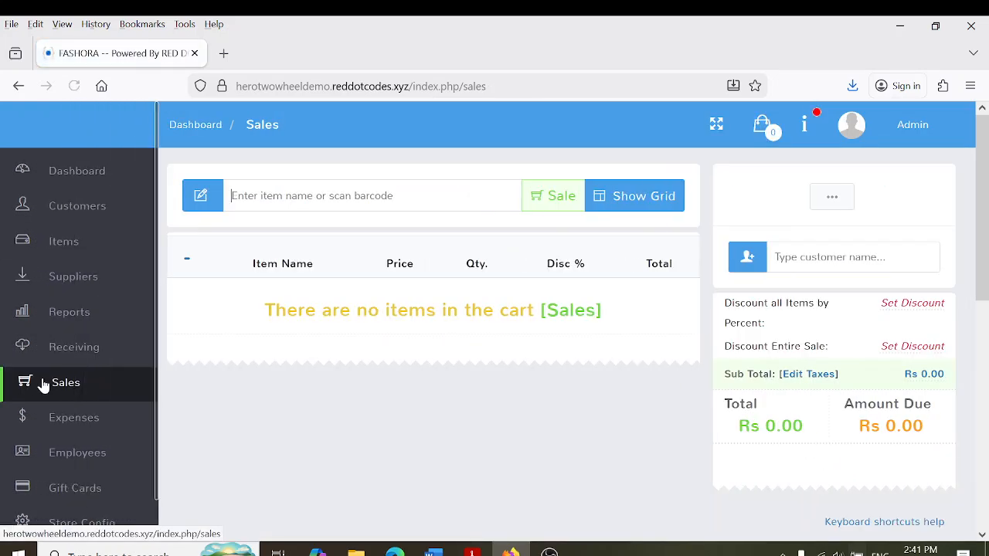
pyautogui.write('47922101216')
pyautogui.press('Return')
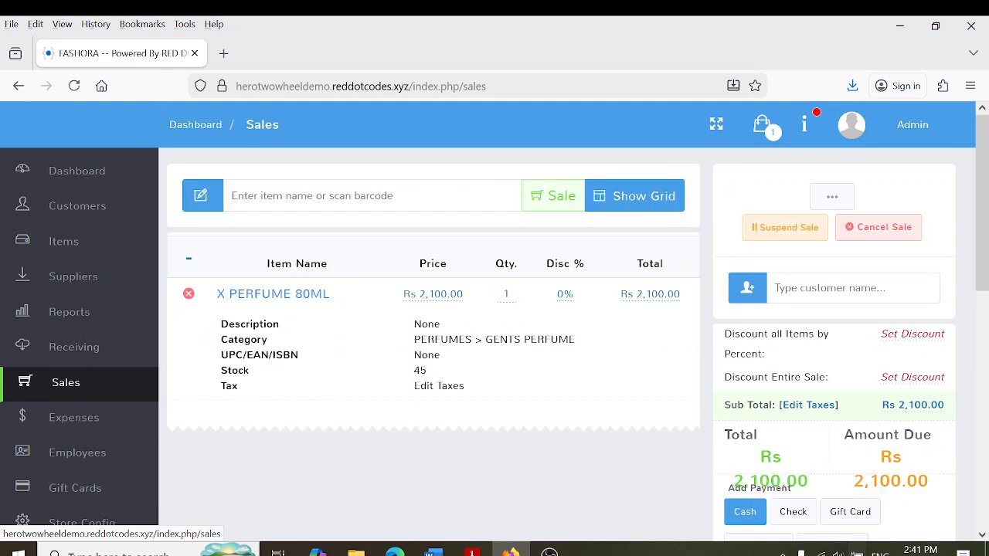
pyautogui.click(454, 296)
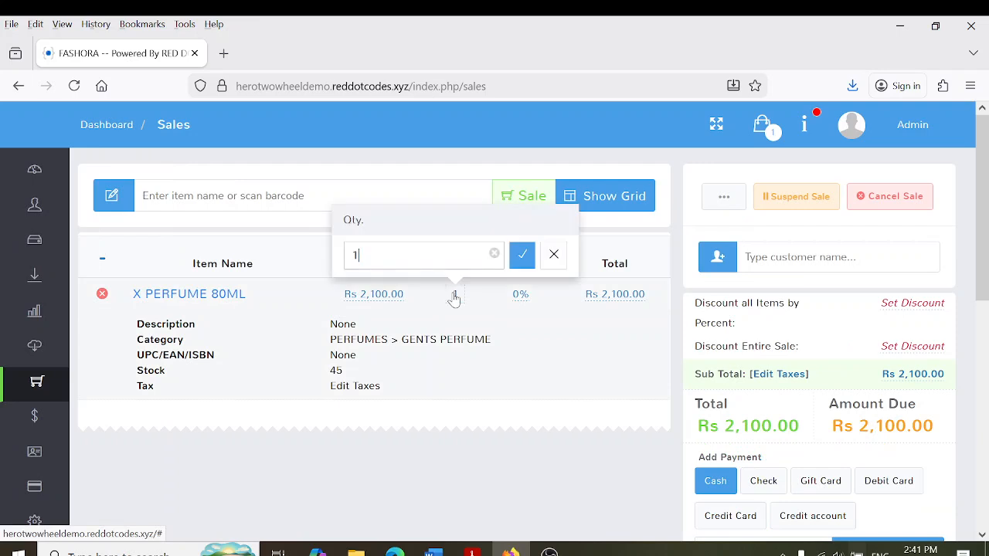
pyautogui.write('1')
pyautogui.press('Return')
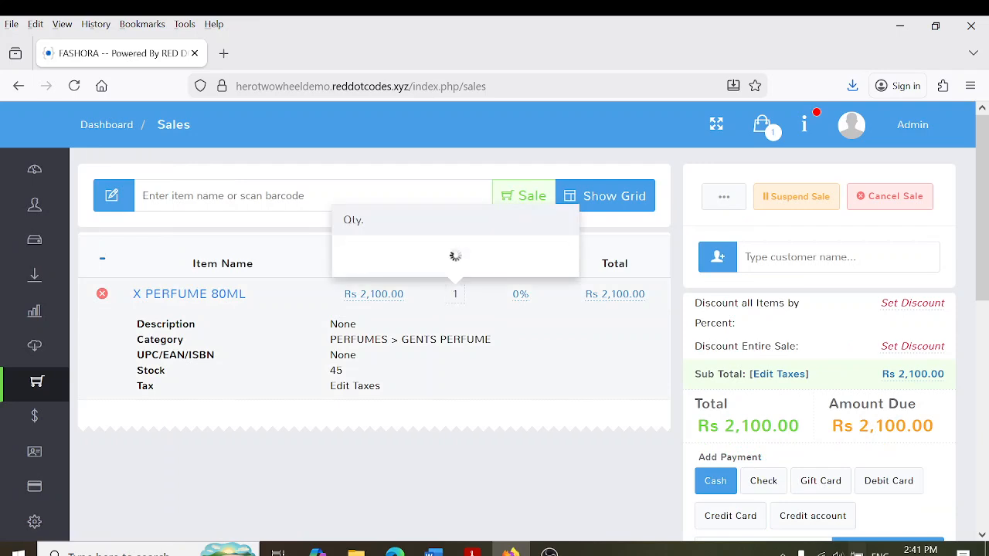
pyautogui.scroll(-2, 987, 242)
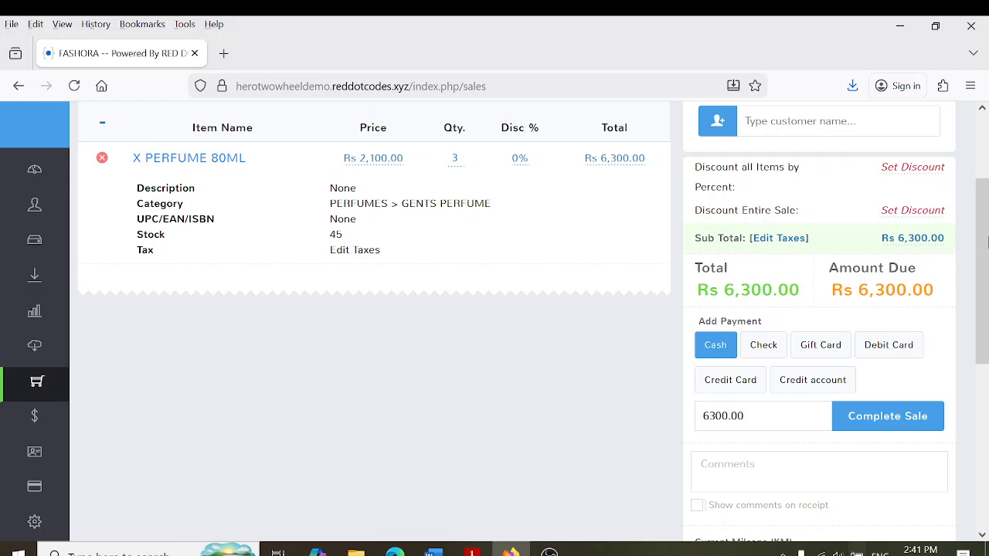
# Pay Rs 5,000 in cash and the remaining Rs 1,300 by debit card to complete the sale
pyautogui.click(719, 352)
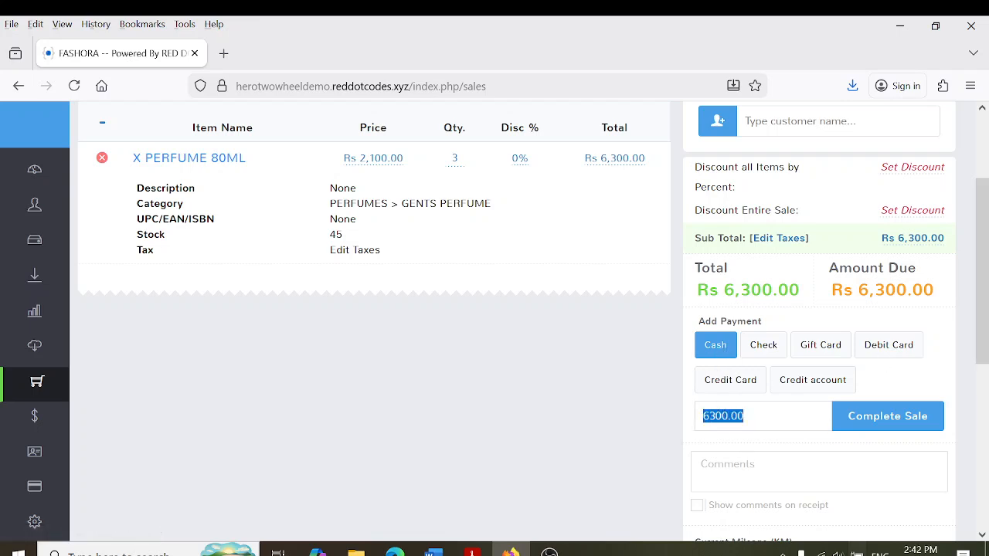
pyautogui.write('5000')
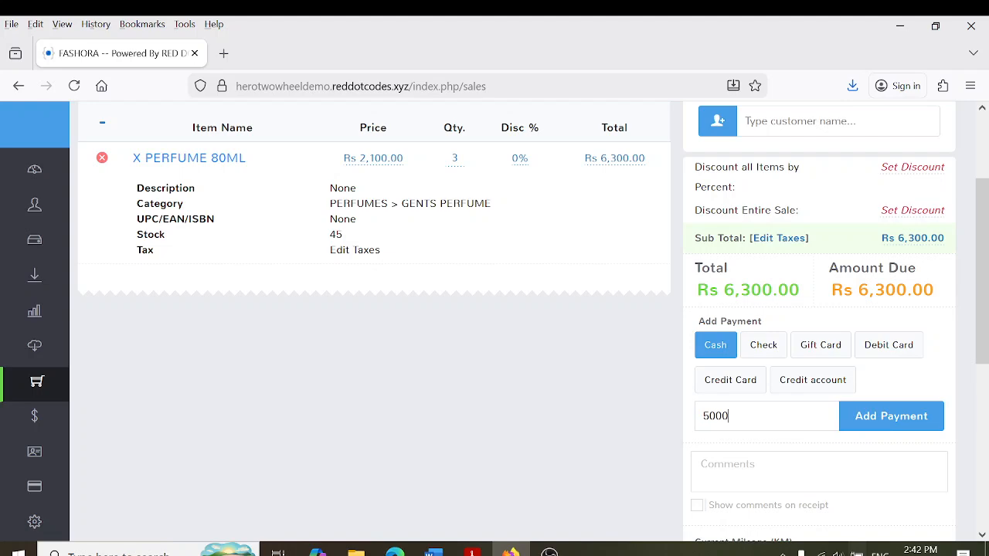
pyautogui.click(912, 419)
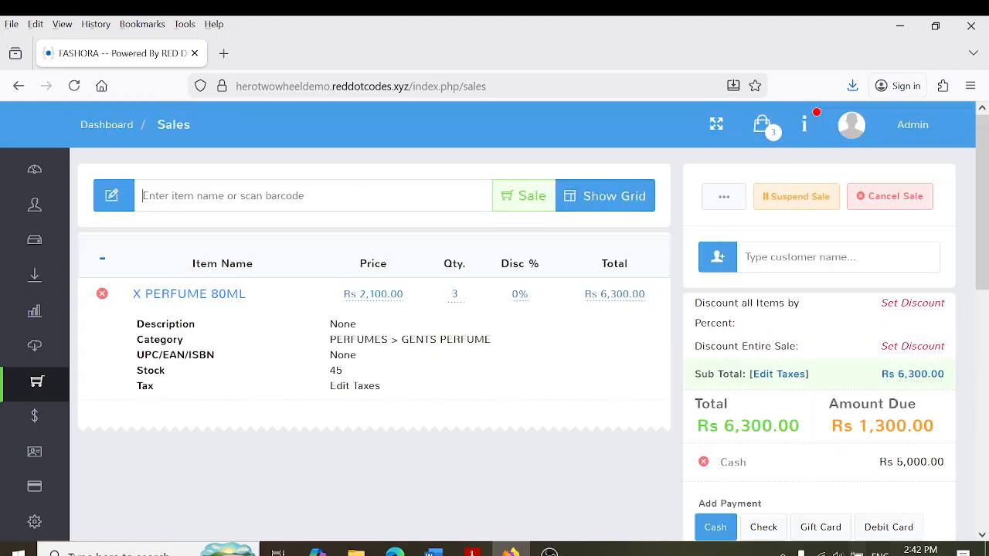
pyautogui.scroll(-2, 981, 351)
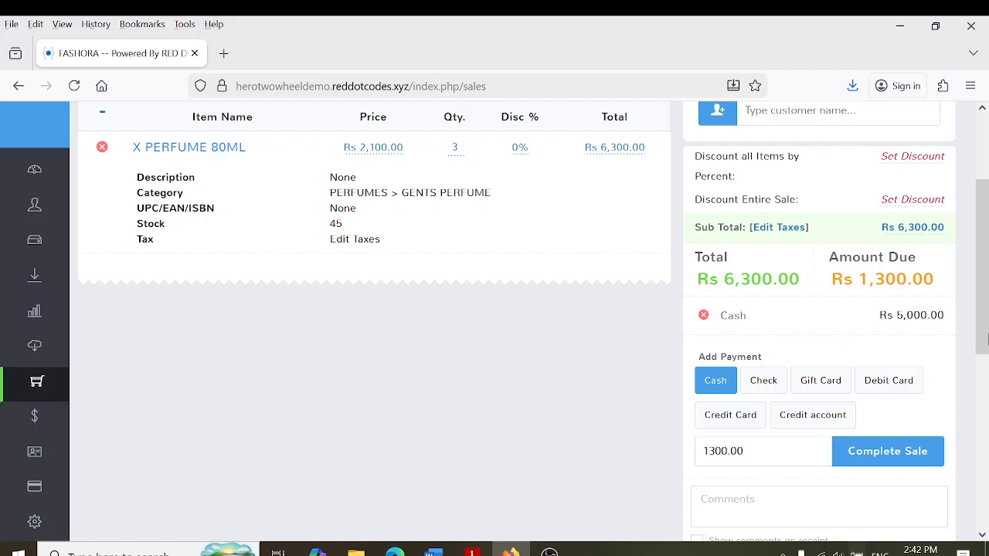
pyautogui.click(902, 388)
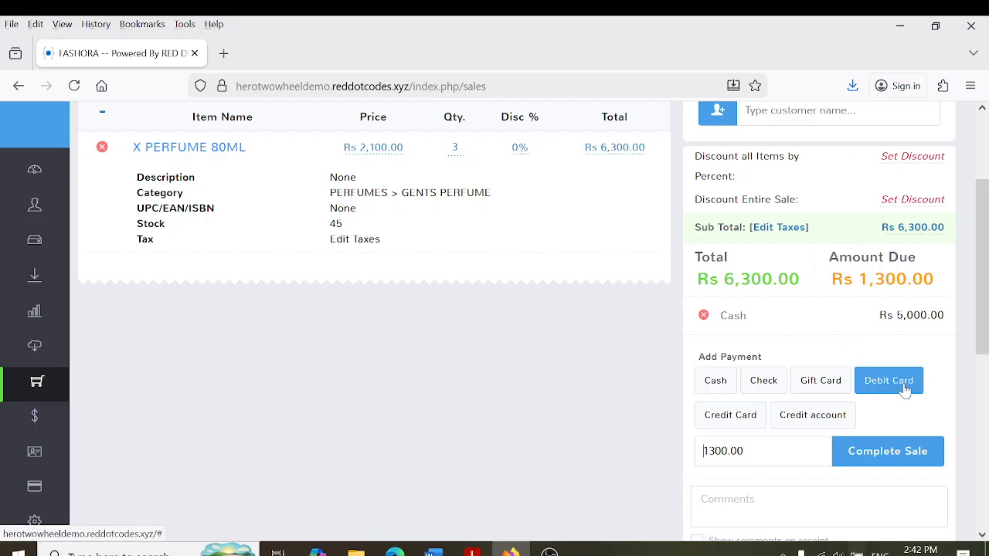
pyautogui.click(915, 462)
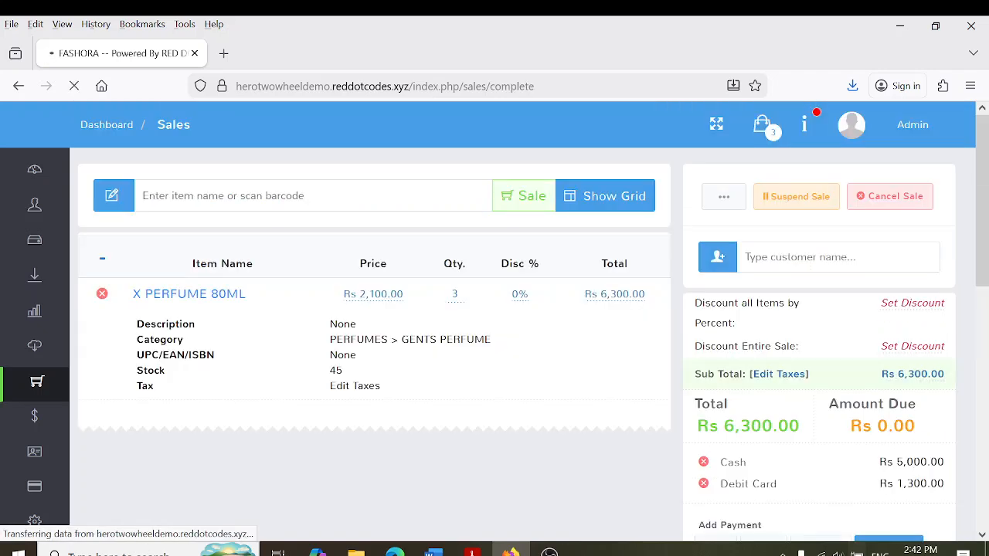
pyautogui.scroll(-1, 832, 406)
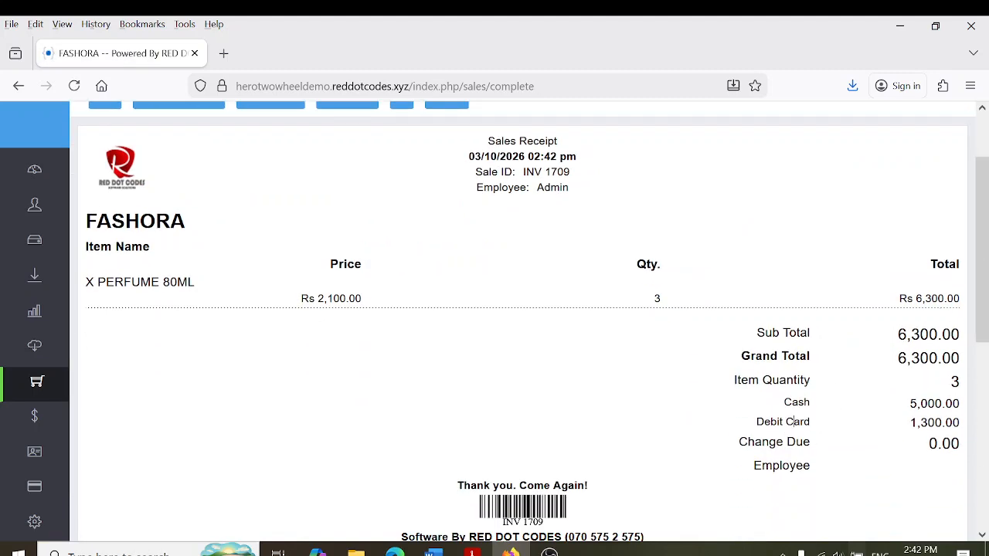
pyautogui.scroll(1, 986, 340)
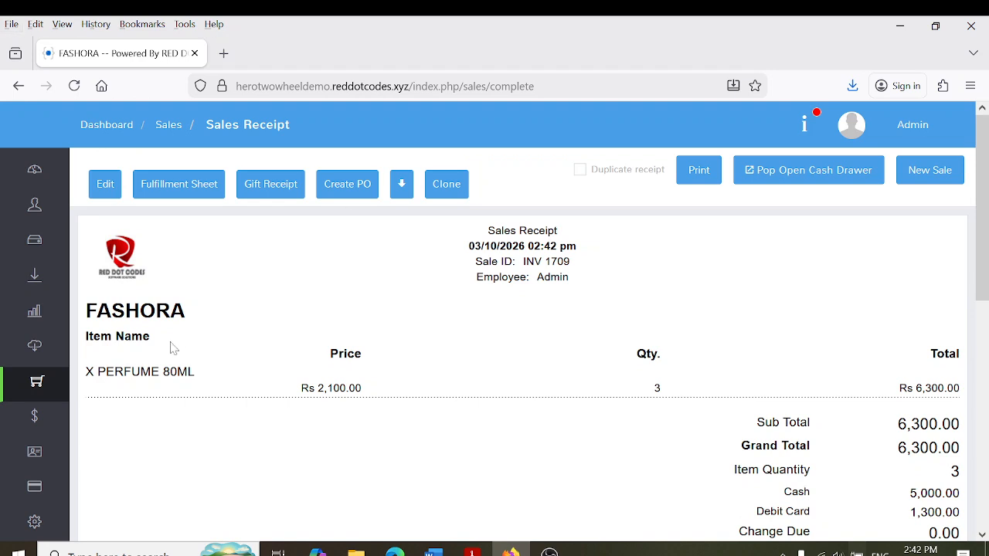
pyautogui.click(51, 391)
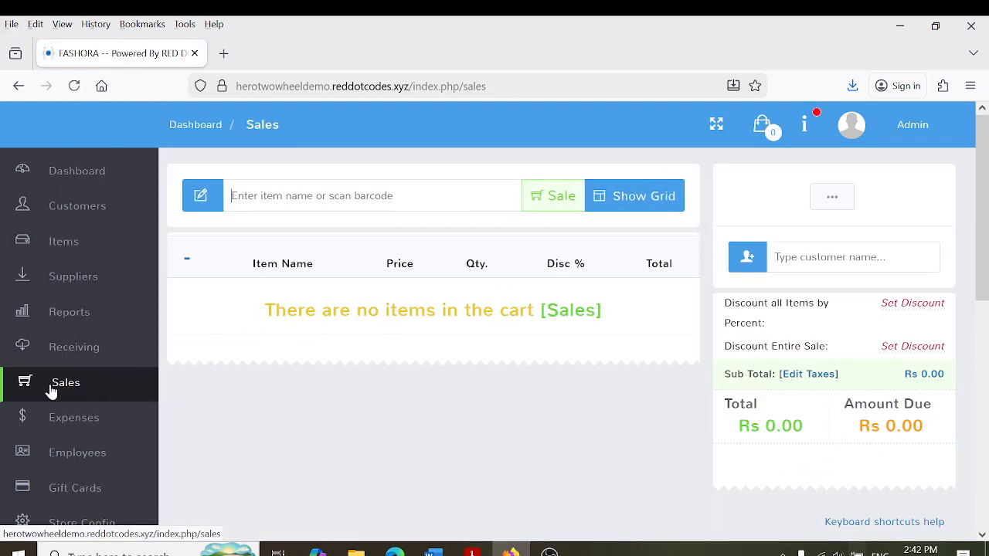
pyautogui.write('47922810216')
pyautogui.press('Return')
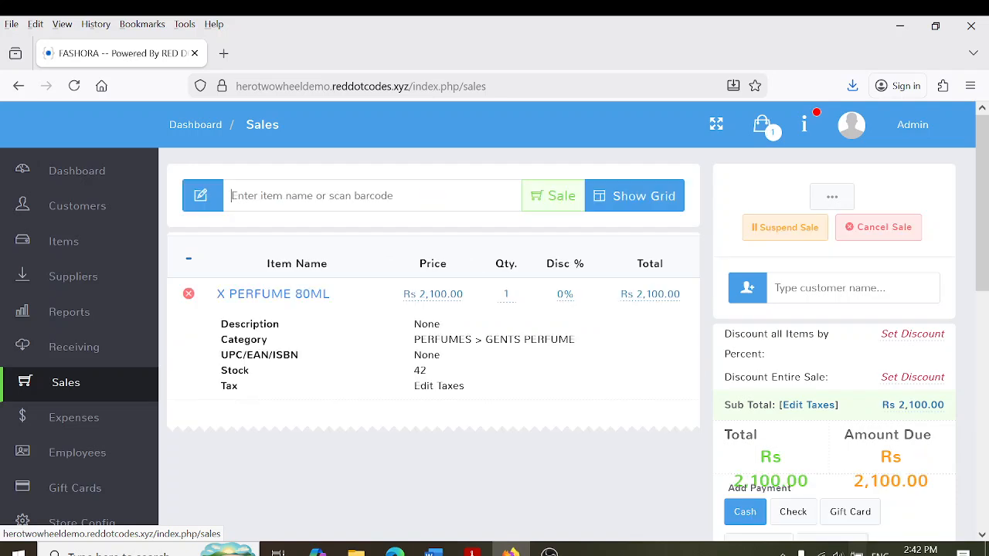
pyautogui.write('4790005431')
pyautogui.press('Return')
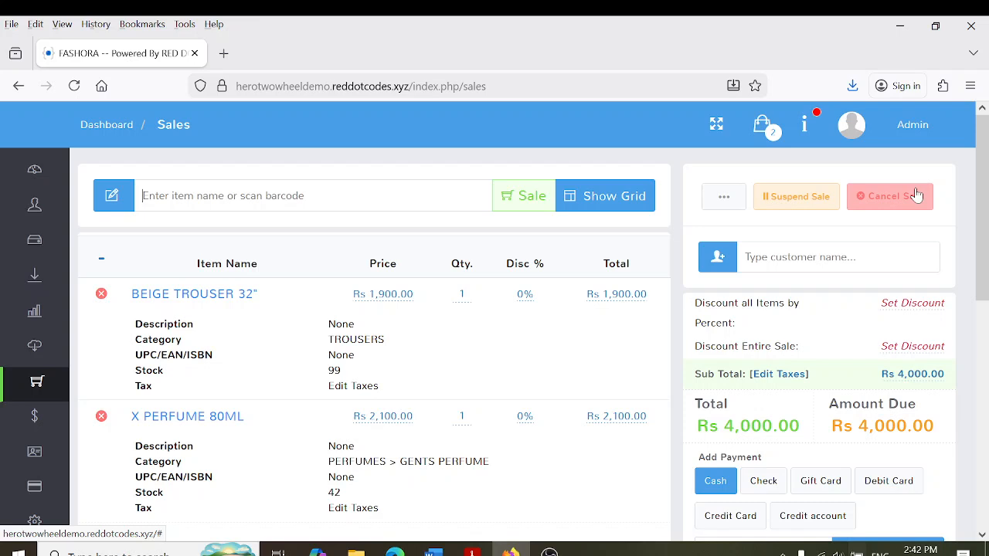
# Suspend the Rs 4,000 sale as a layaway and confirm it
pyautogui.click(809, 202)
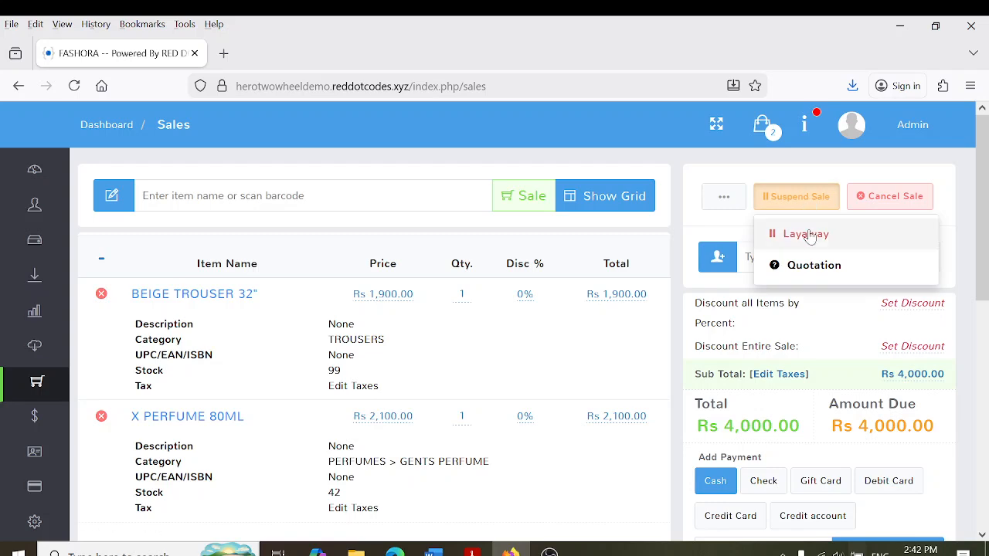
pyautogui.click(809, 233)
pyautogui.click(731, 342)
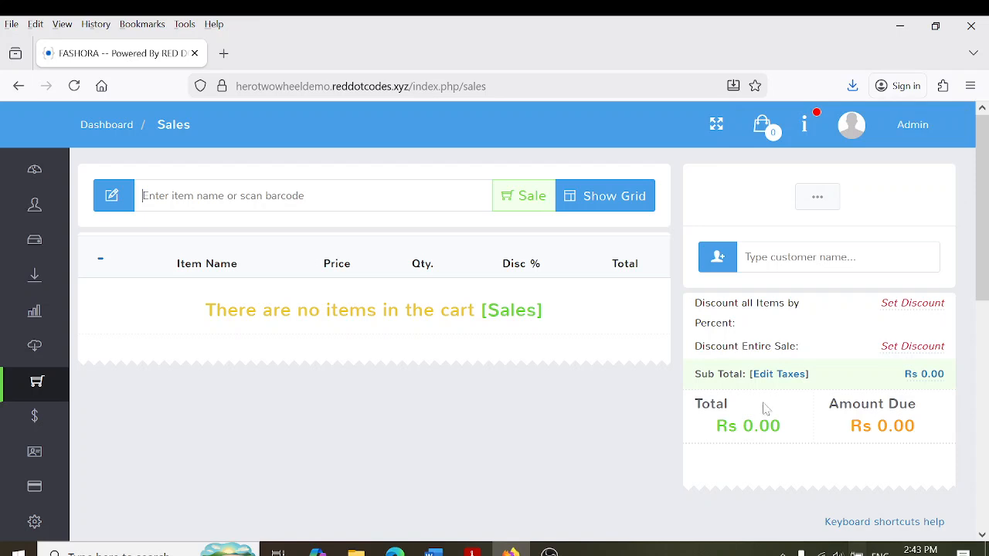
# Resume the suspended Rs 4,000 layaway sale and complete it in cash as INV 1710
pyautogui.click(832, 203)
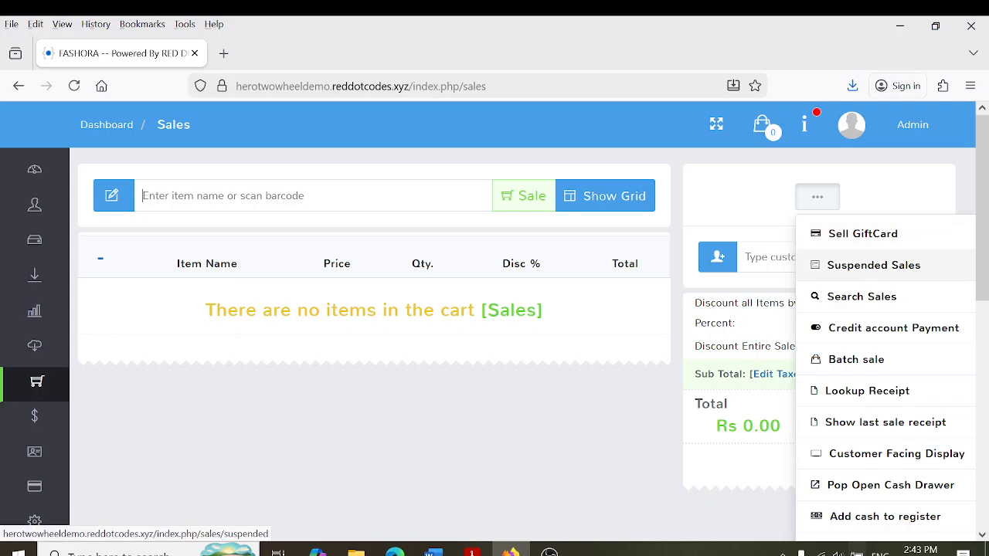
pyautogui.click(865, 265)
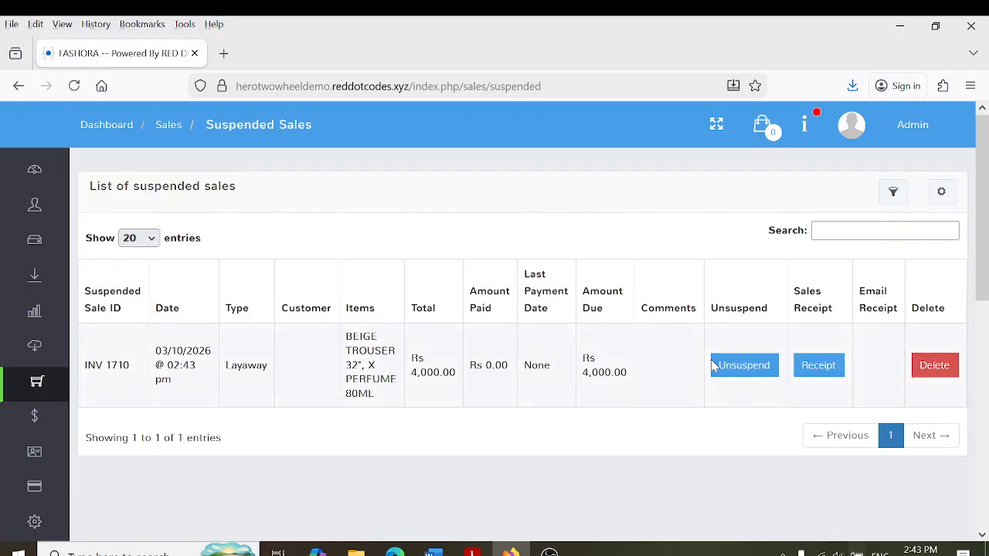
pyautogui.click(757, 375)
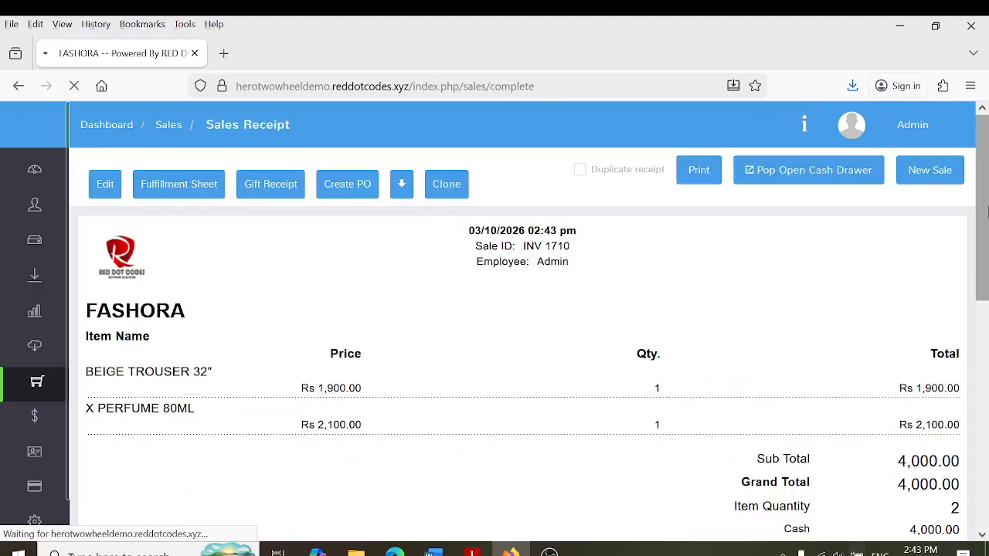
pyautogui.moveTo(48, 404)
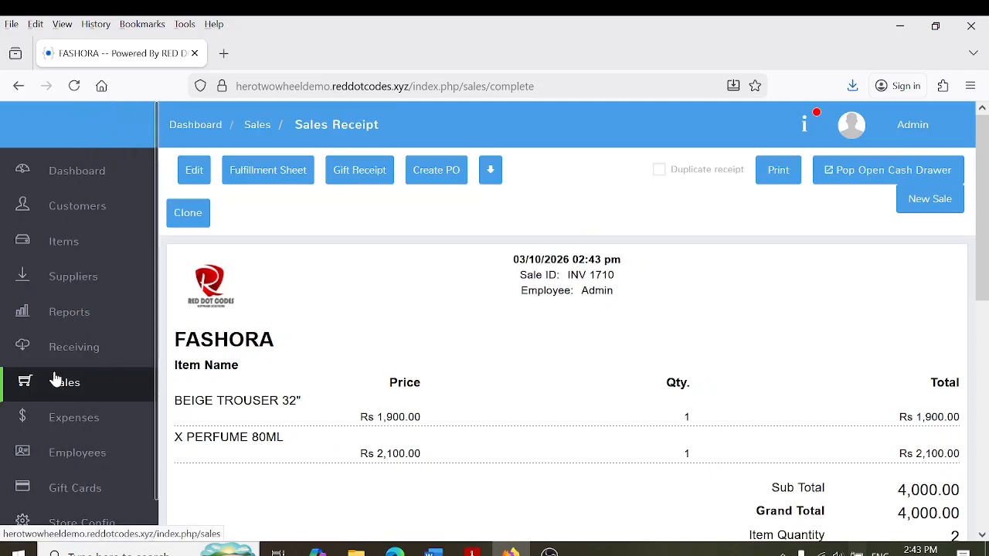
pyautogui.click(74, 389)
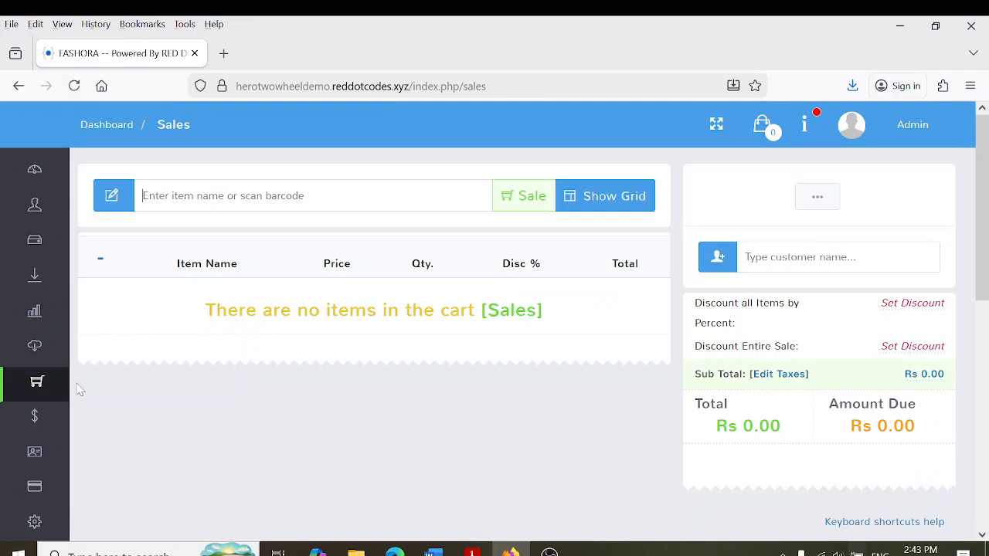
# Look over the Customers list and new-customer form, then go back to the register
pyautogui.click(26, 205)
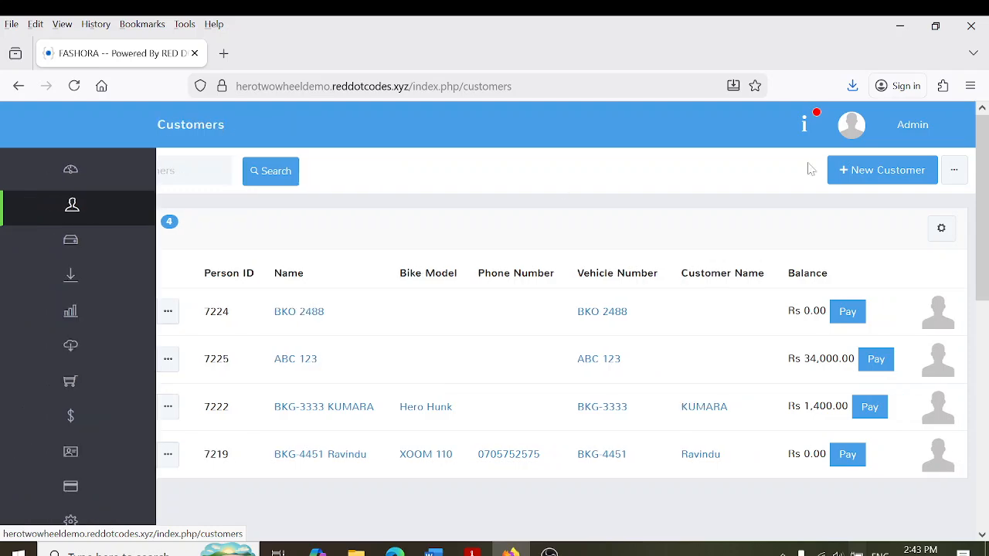
pyautogui.click(902, 181)
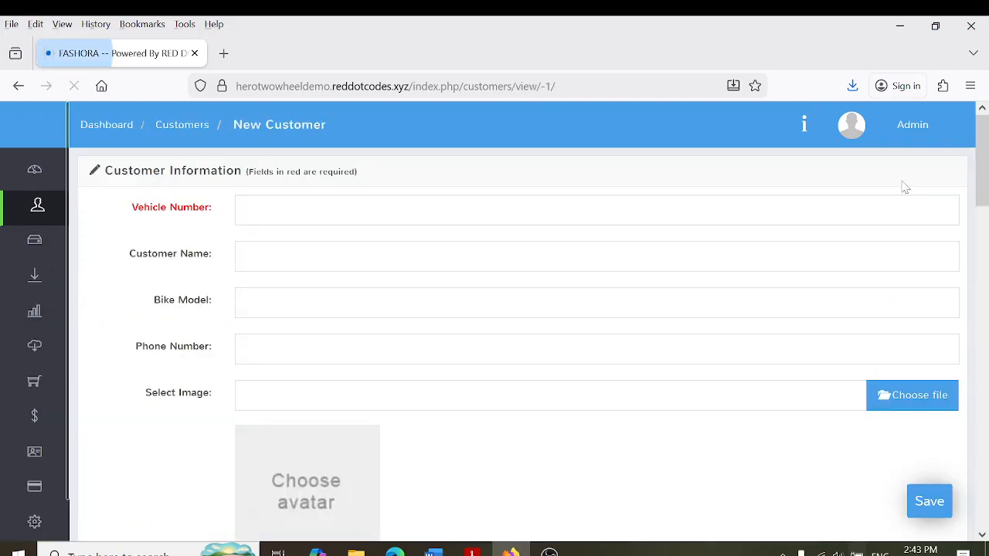
pyautogui.scroll(-3, 985, 221)
pyautogui.scroll(-15, 985, 220)
pyautogui.moveTo(18, 185)
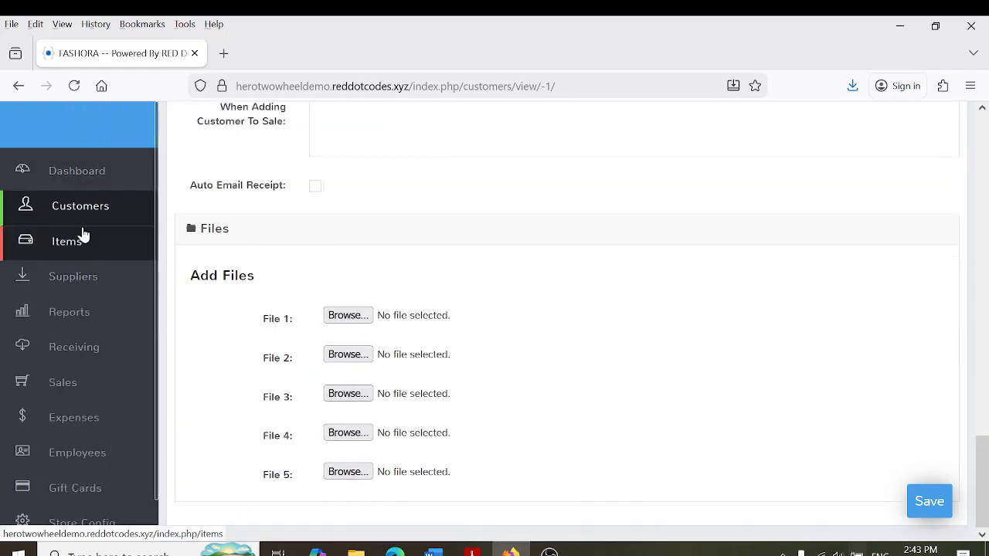
pyautogui.click(66, 382)
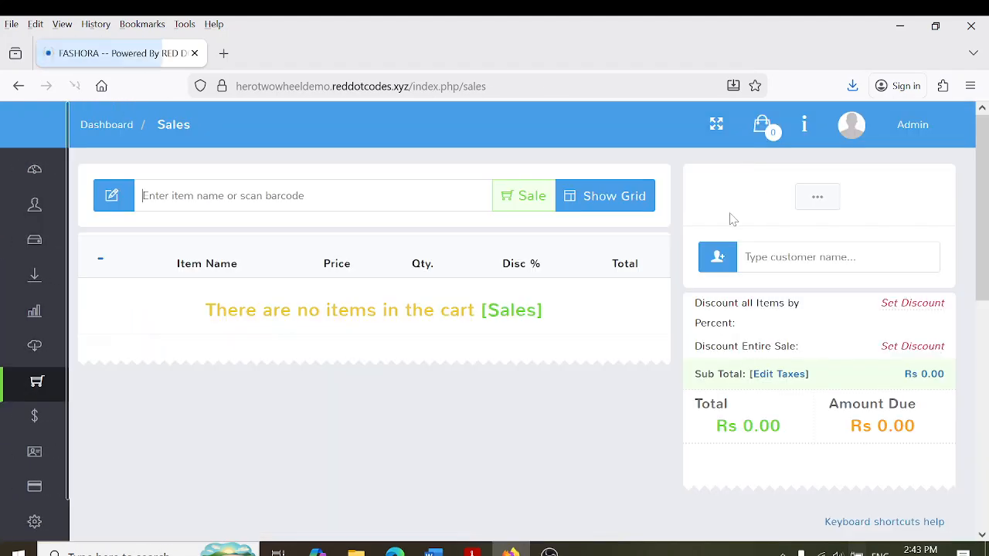
# Create a new customer from the sale, with their name in Vehicle Number, and save it
pyautogui.click(737, 263)
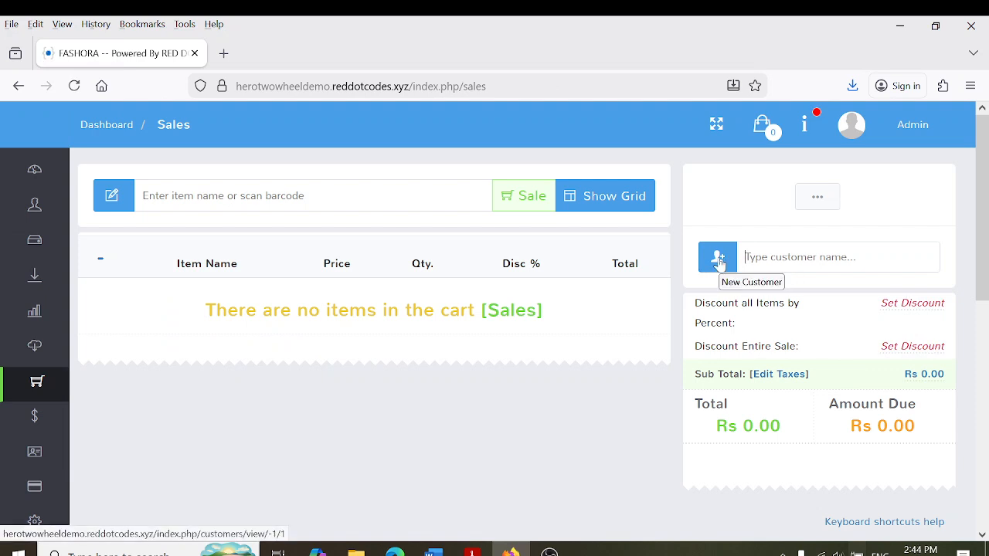
pyautogui.click(719, 261)
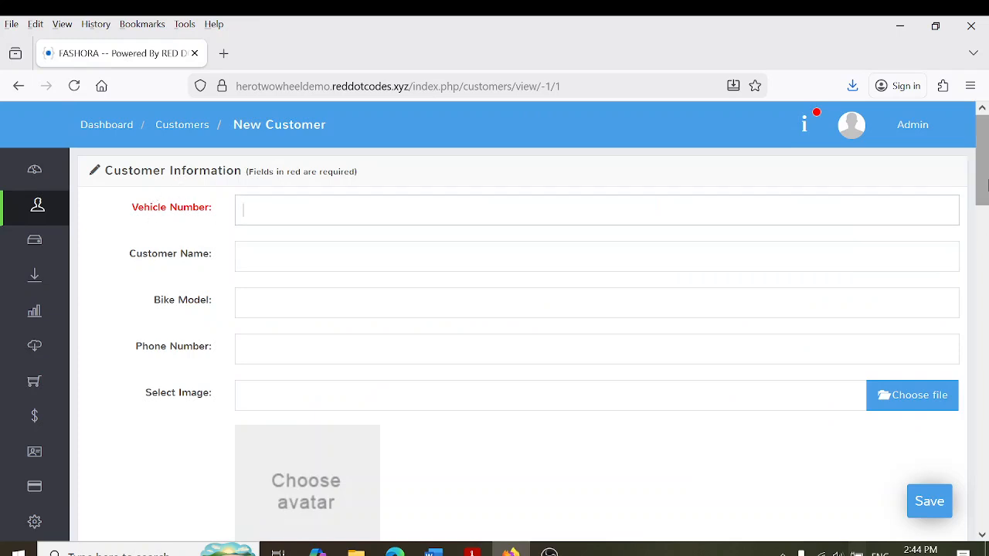
pyautogui.scroll(-1, 984, 183)
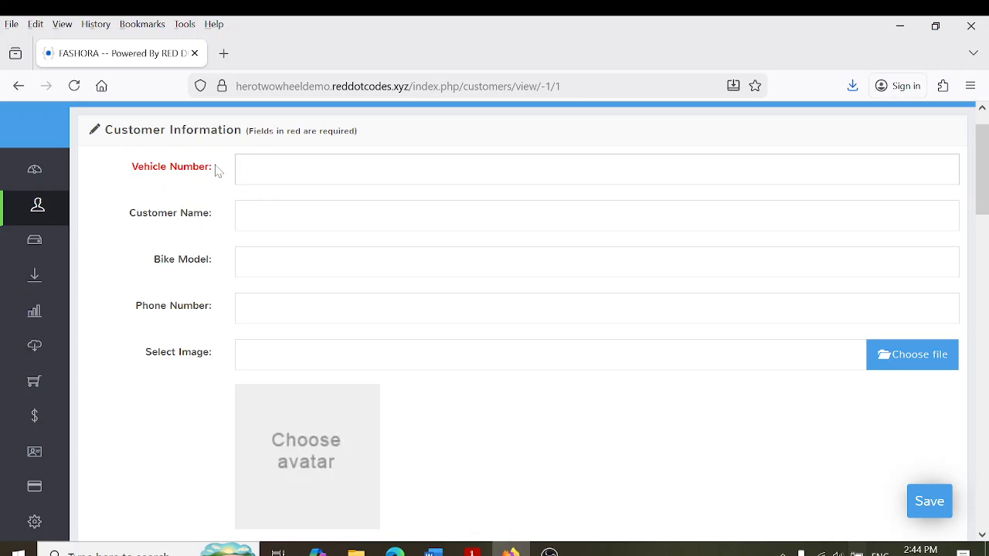
pyautogui.write('THARINDU')
pyautogui.scroll(-10, 981, 177)
pyautogui.click(918, 502)
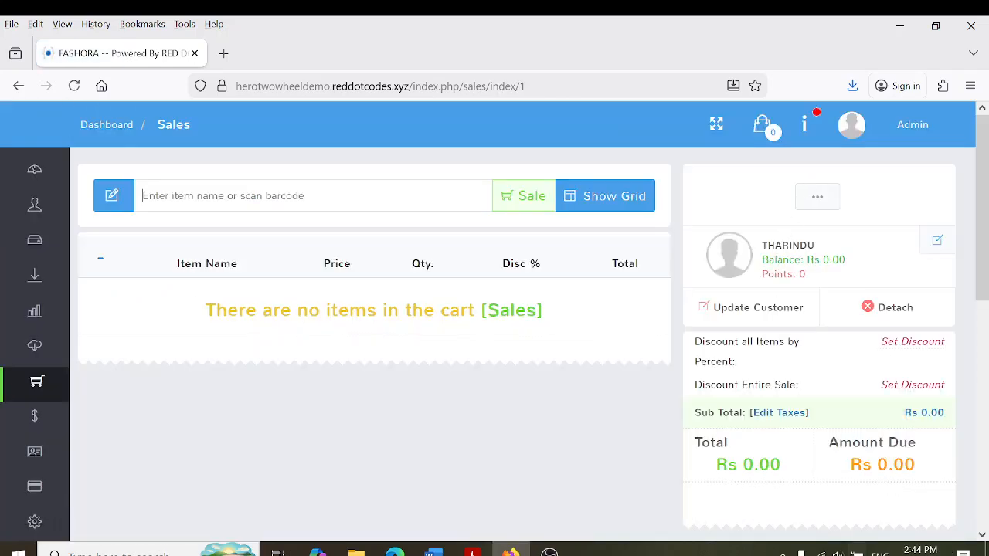
pyautogui.write('a')
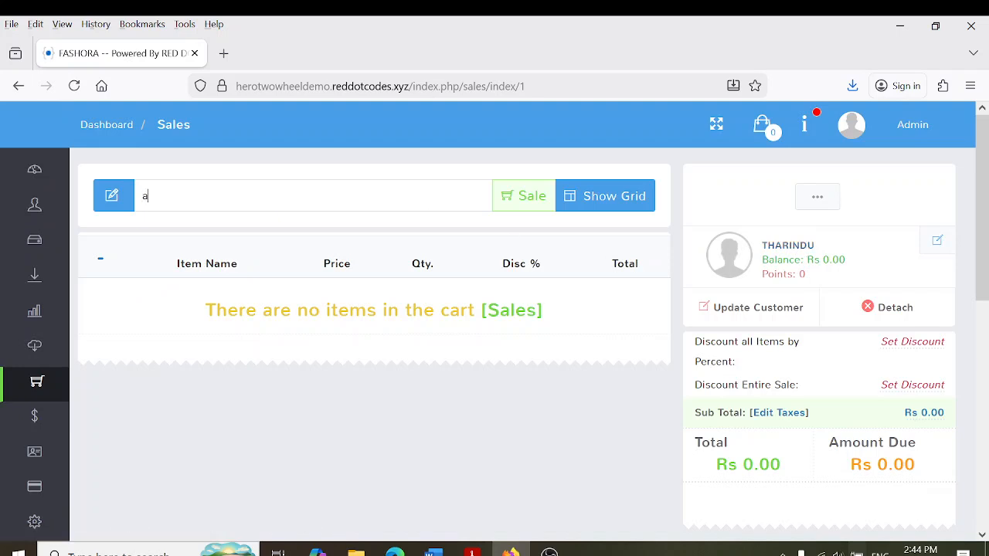
pyautogui.press('BackSpace')
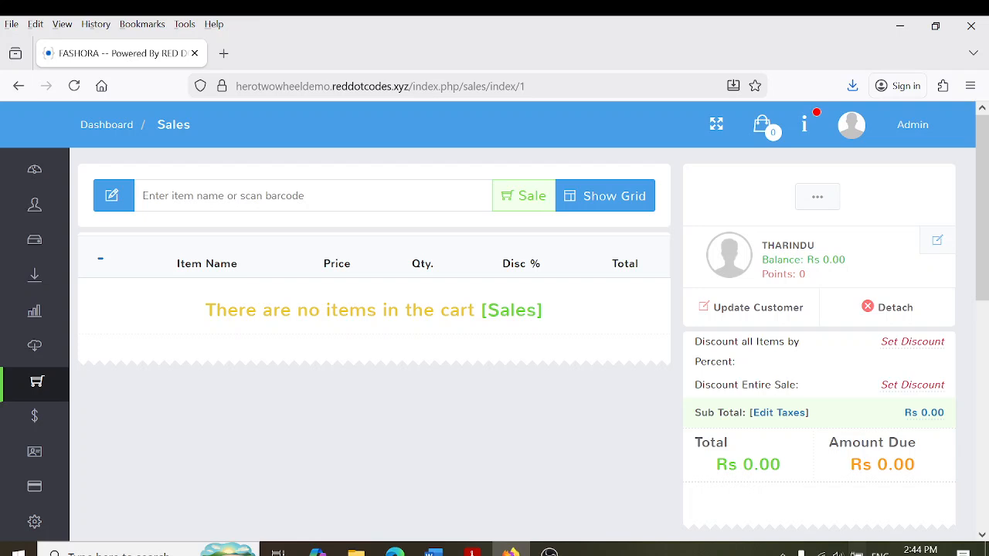
pyautogui.write('4706069501167')
pyautogui.press('Return')
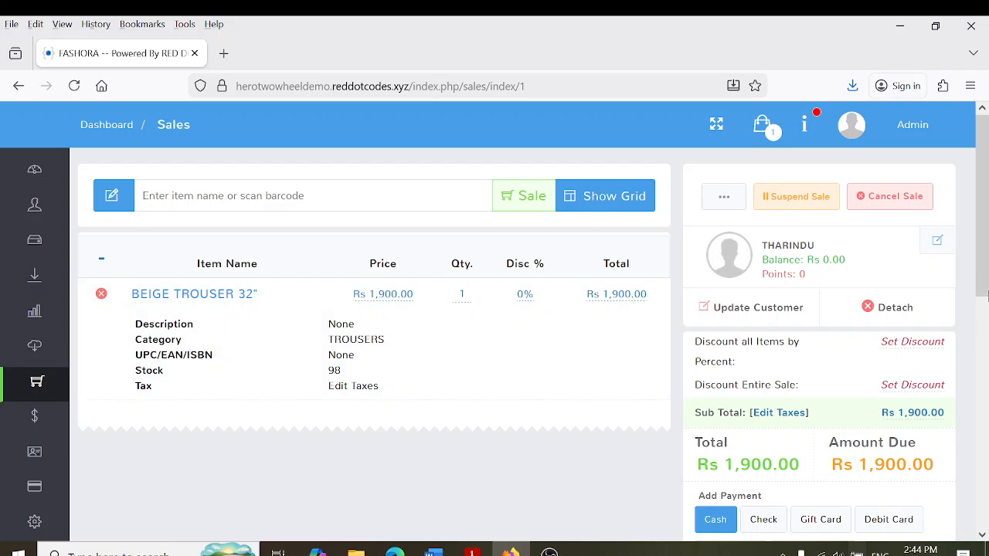
pyautogui.scroll(-1, 775, 192)
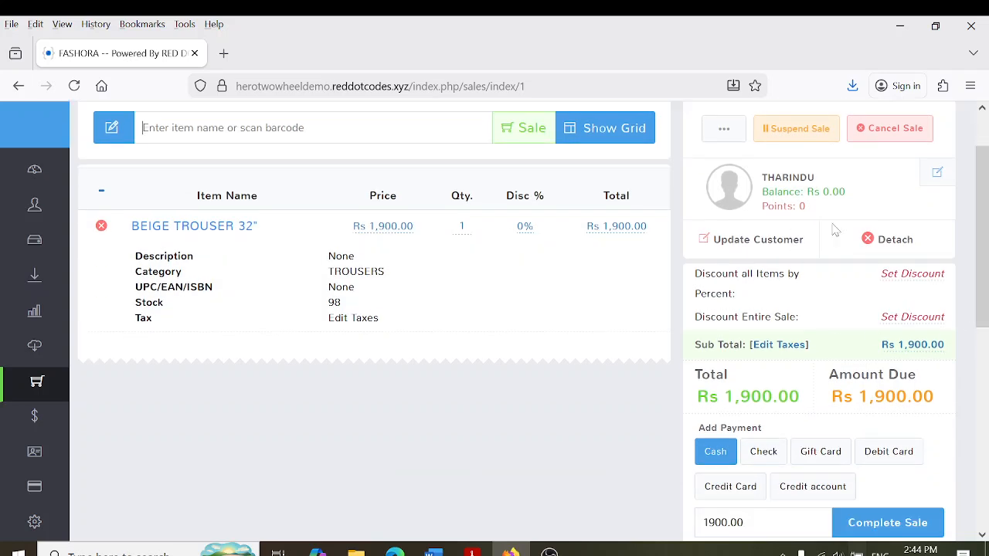
pyautogui.scroll(-2, 824, 452)
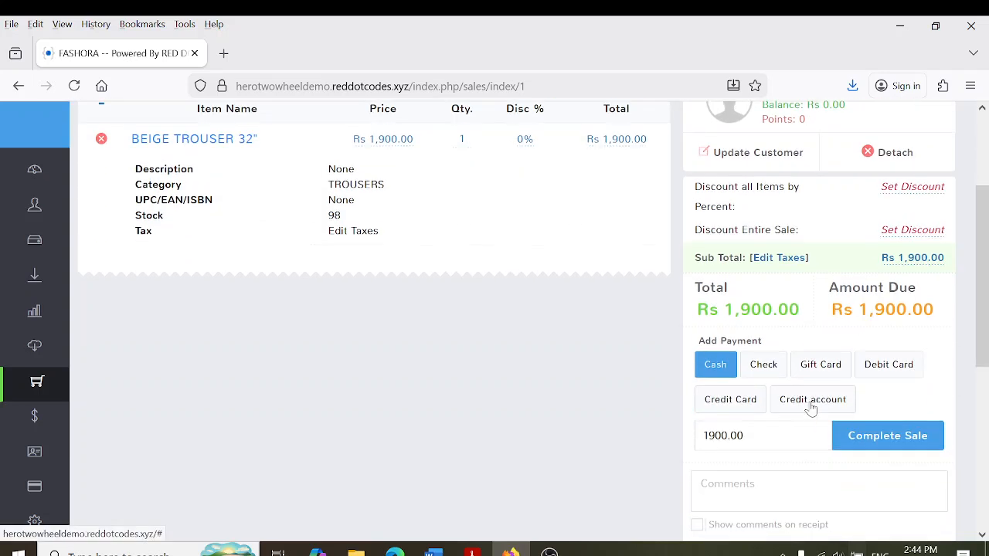
# Charge the Rs 1,900 trouser to the customer's credit account, completing INV 1711
pyautogui.click(811, 409)
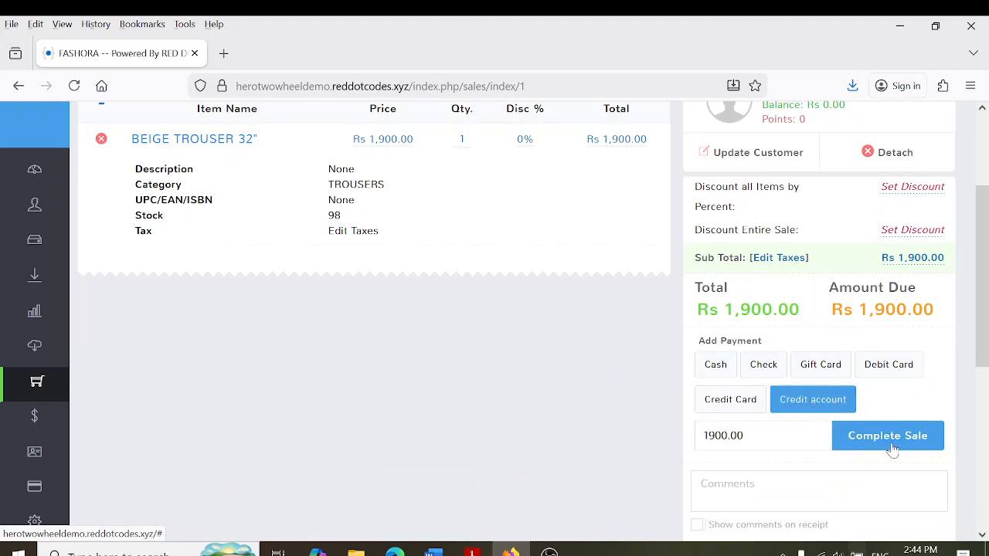
pyautogui.click(887, 440)
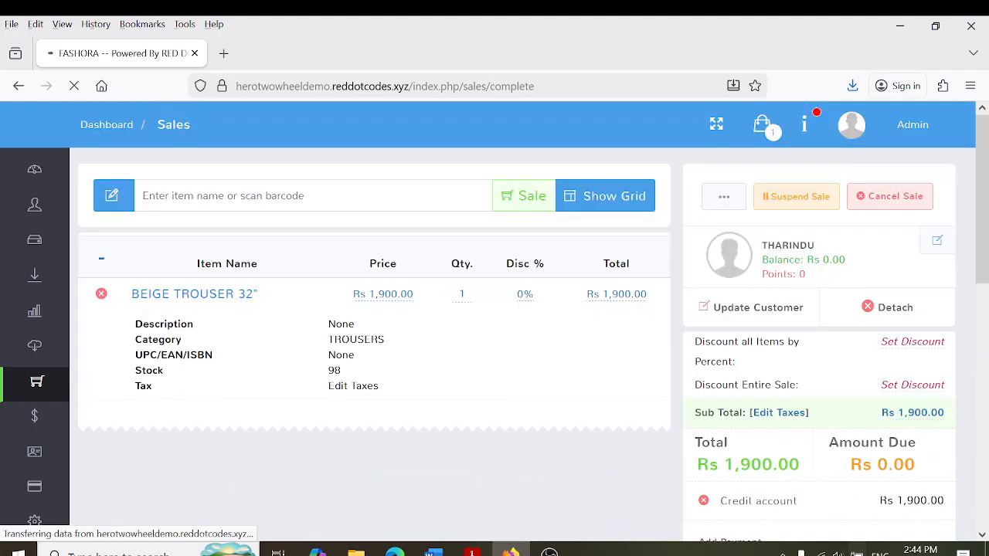
pyautogui.moveTo(987, 266)
pyautogui.mouseDown()
pyautogui.moveTo(987, 313)
pyautogui.moveTo(986, 262)
pyautogui.mouseUp()
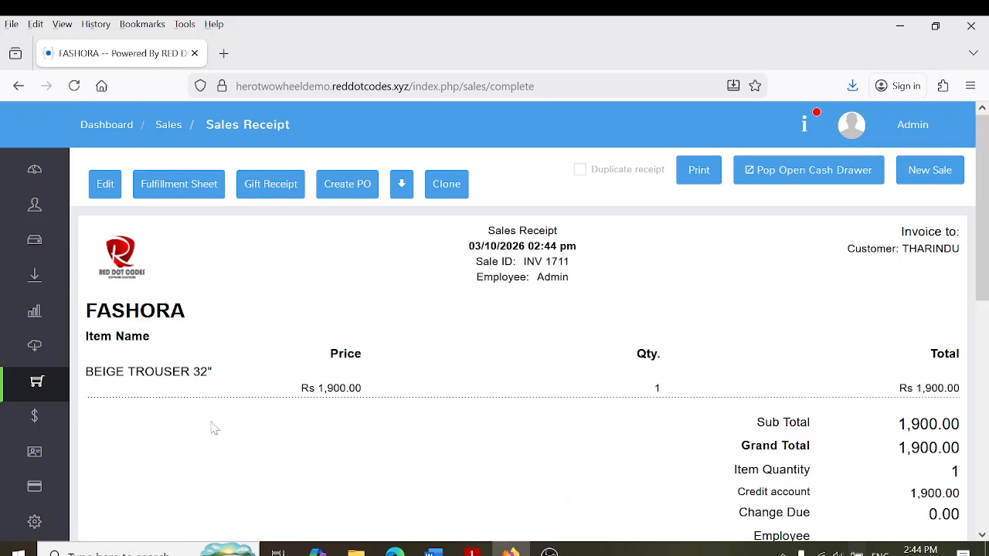
pyautogui.scroll(-2, 640, 335)
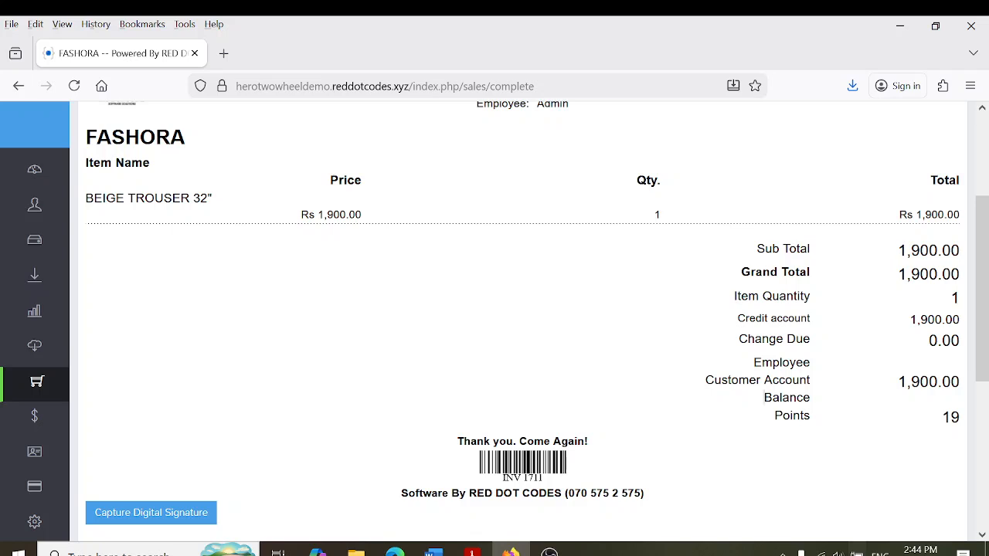
pyautogui.scroll(3, 958, 437)
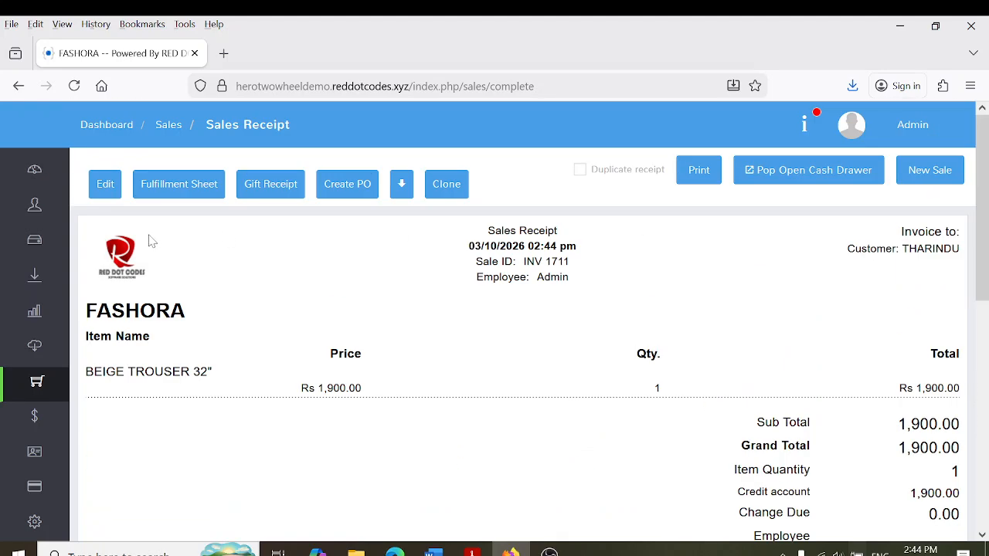
pyautogui.moveTo(42, 276)
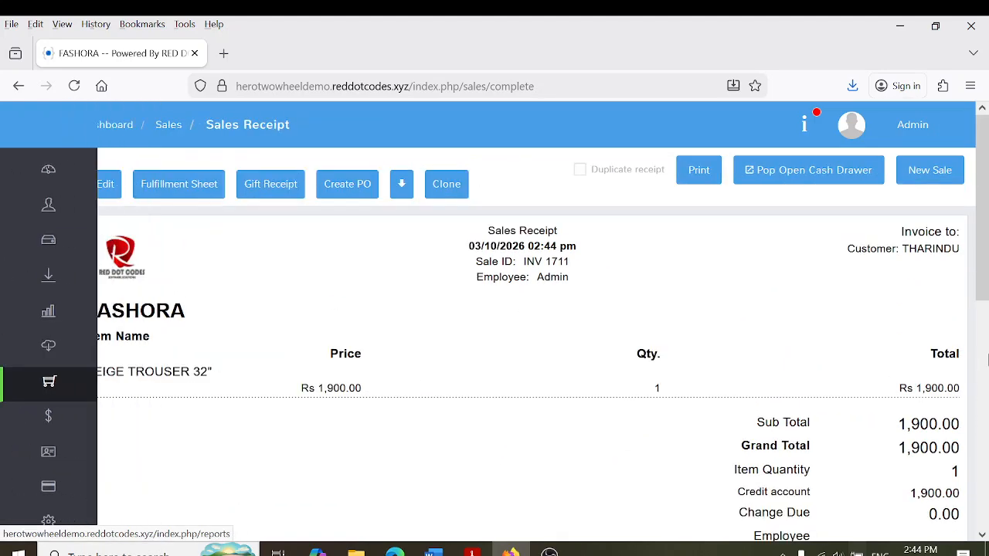
pyautogui.moveTo(58, 407)
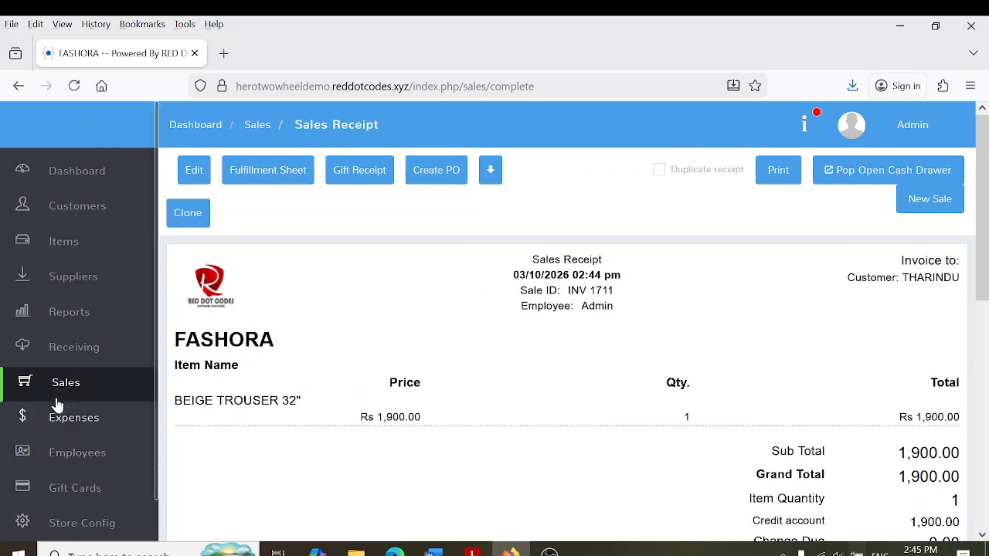
pyautogui.click(67, 382)
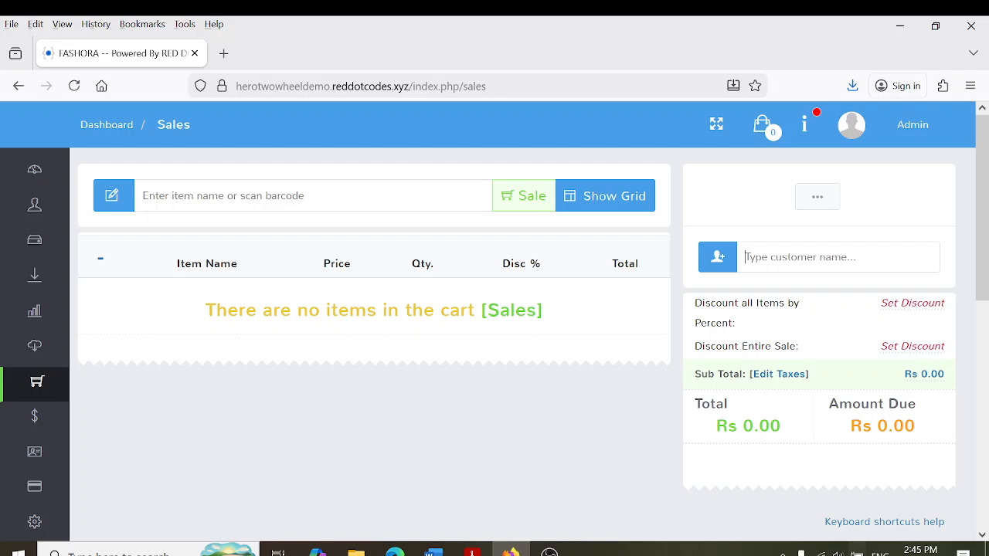
# Attach the existing customer and add X PERFUME 80ML found by searching 'pe'
pyautogui.write('Th')
pyautogui.click(812, 305)
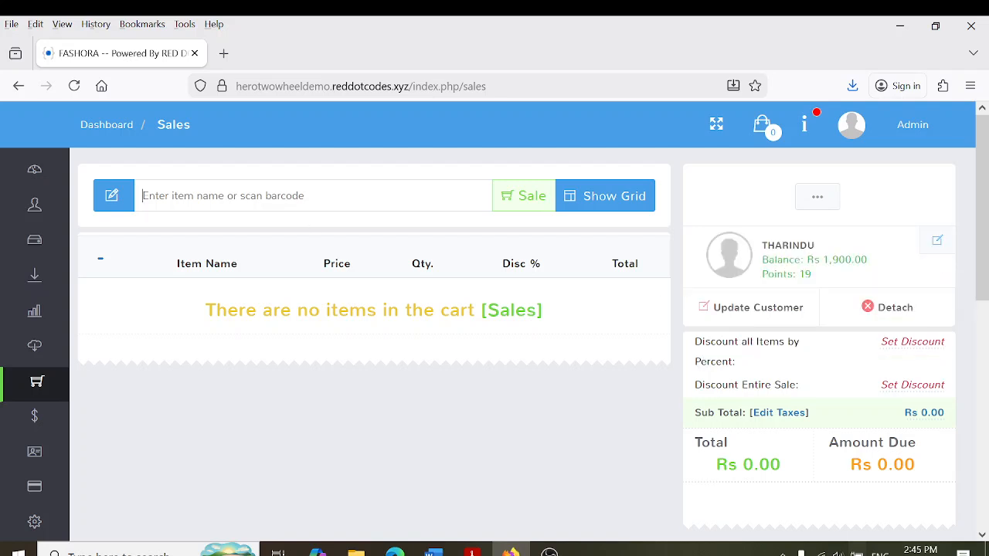
pyautogui.write('pe')
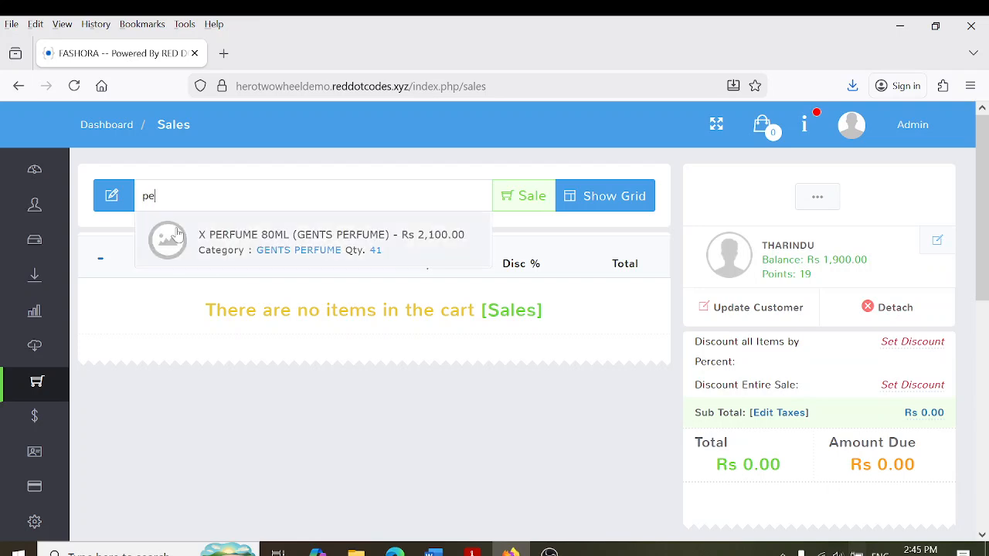
pyautogui.click(198, 241)
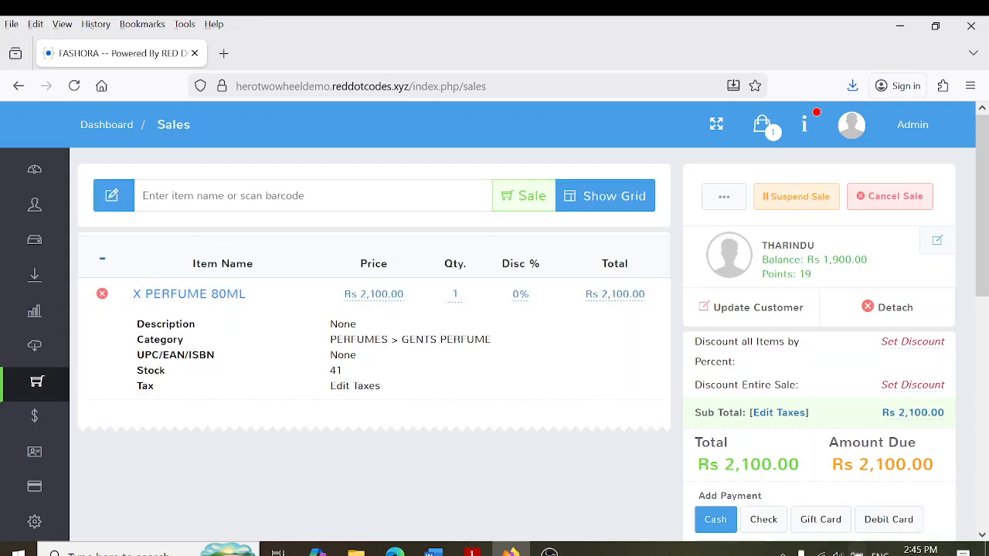
pyautogui.moveTo(822, 259); pyautogui.dragTo(886, 267)
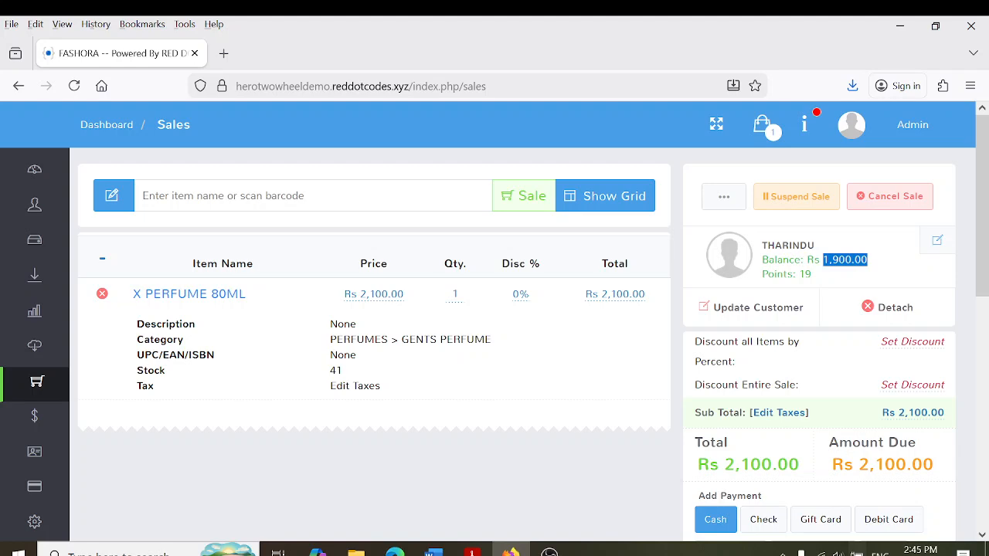
pyautogui.click(865, 260)
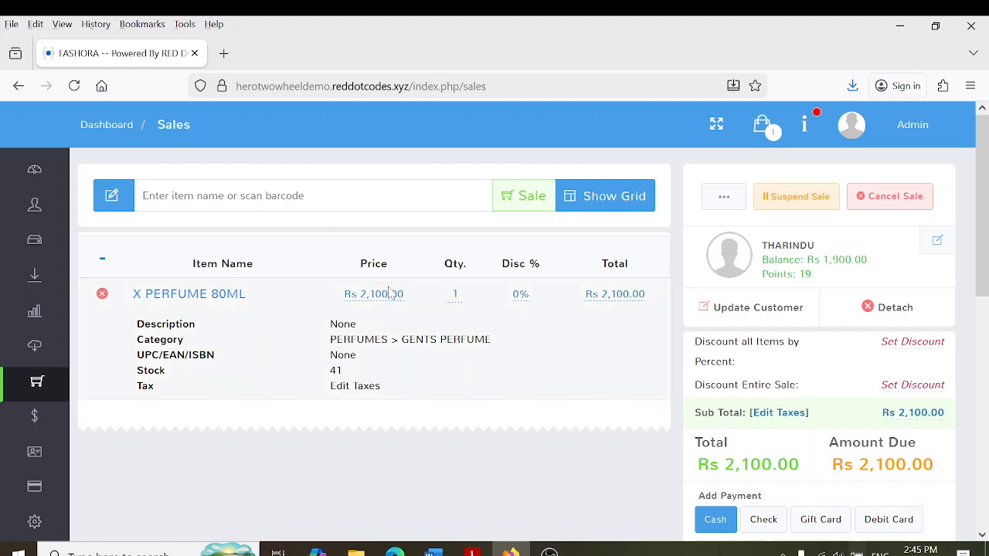
pyautogui.scroll(-3, 986, 189)
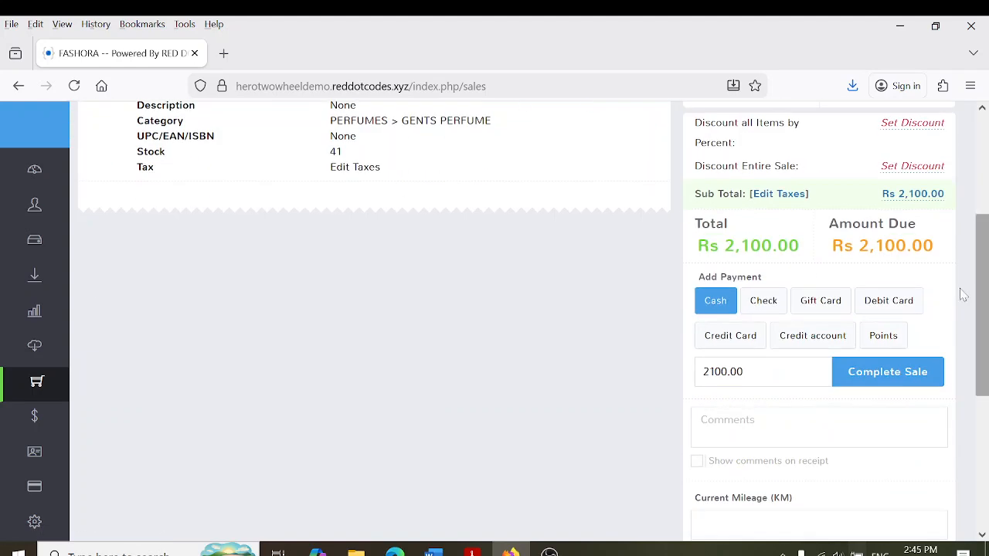
# Charge the Rs 2,100 perfume to credit as INV 1712, raising the balance to Rs 4,000
pyautogui.click(800, 346)
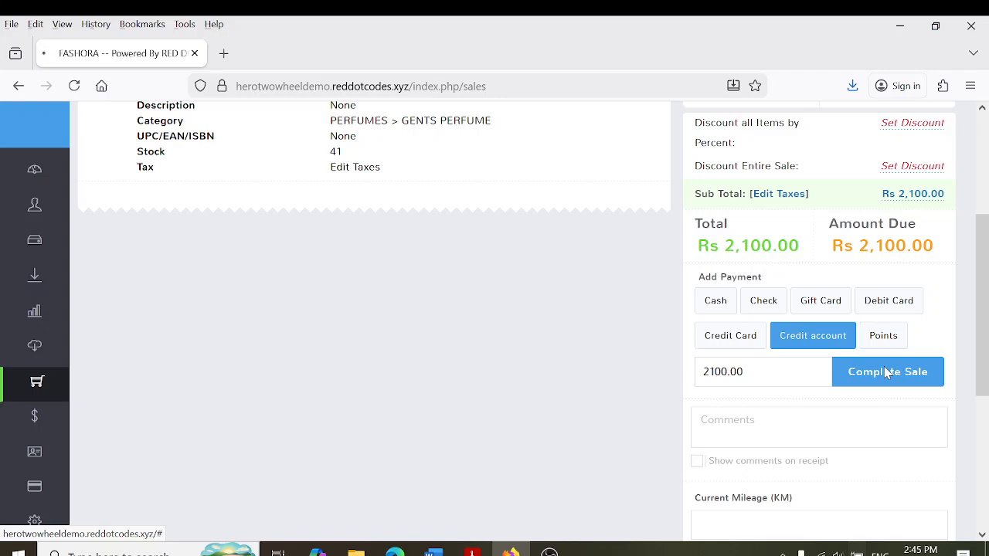
pyautogui.click(887, 372)
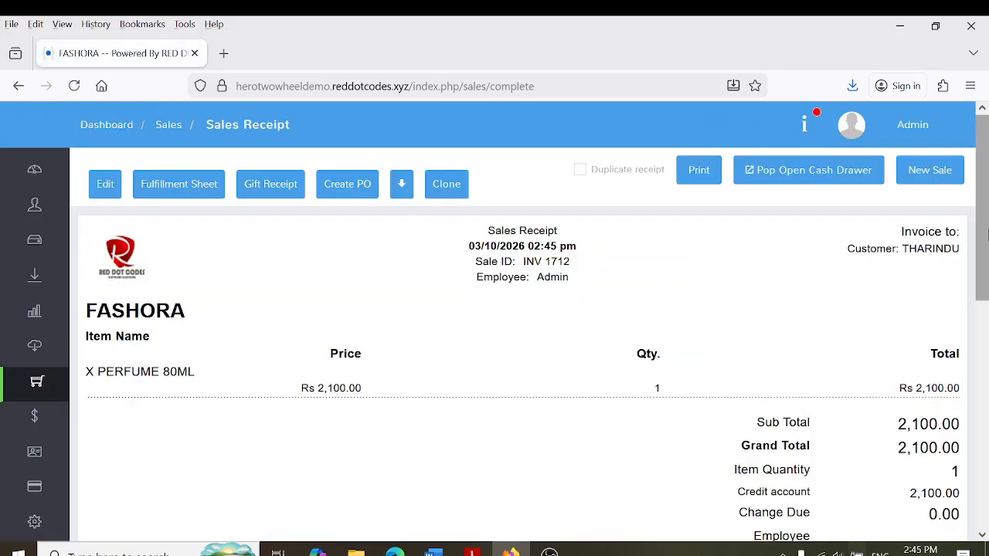
pyautogui.scroll(-3, 987, 235)
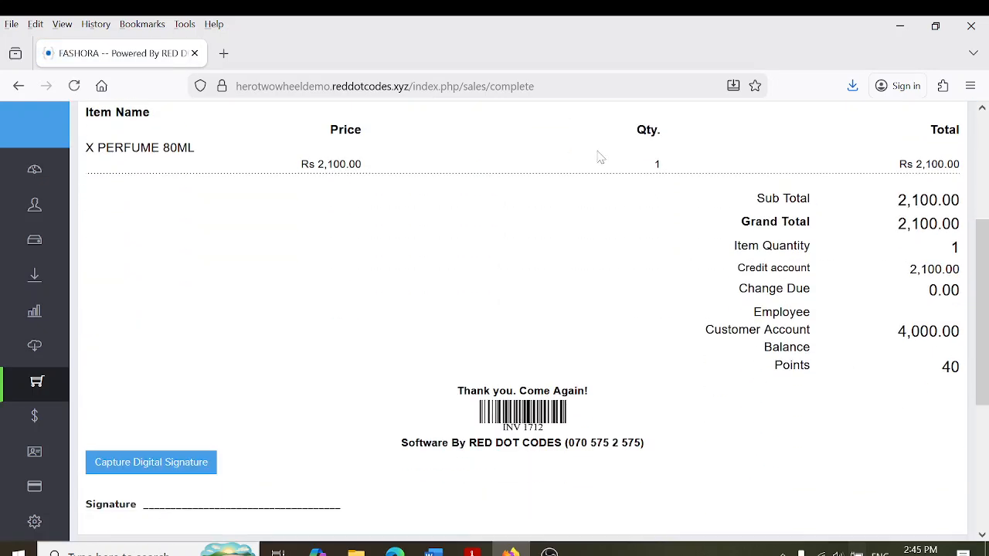
pyautogui.moveTo(911, 332); pyautogui.dragTo(951, 332)
pyautogui.click(951, 331)
pyautogui.scroll(1, 986, 340)
pyautogui.scroll(5, 985, 340)
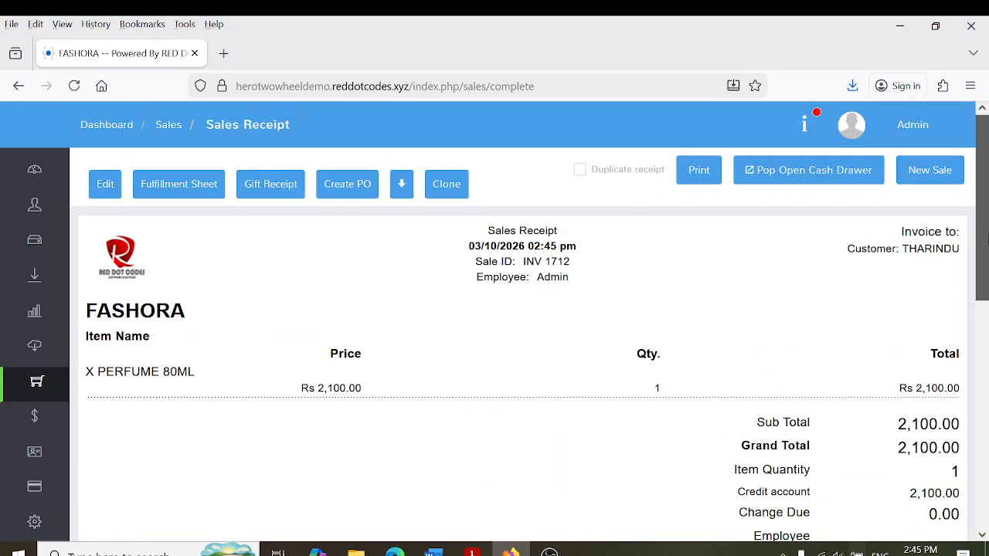
pyautogui.moveTo(42, 294)
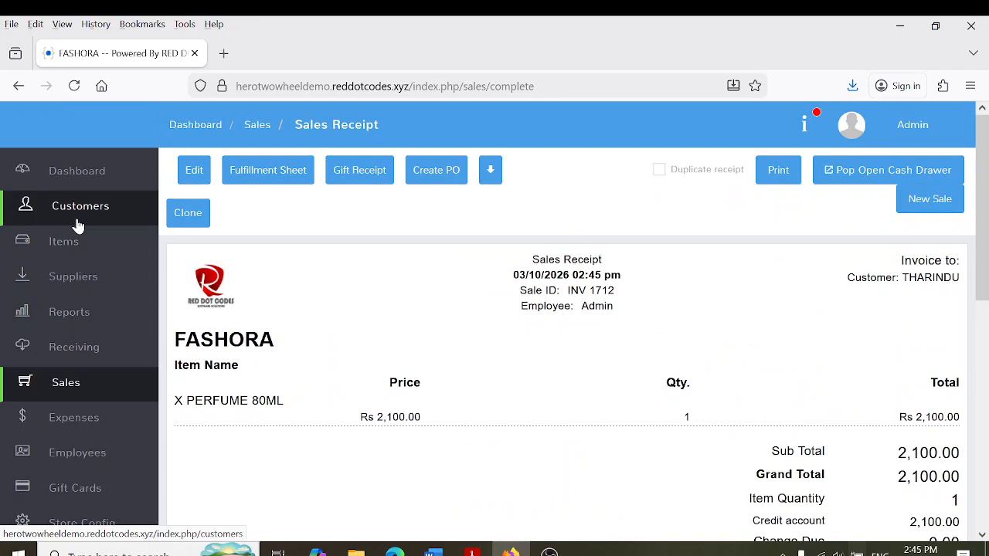
# Start a credit account payment for the customer owing Rs 4,000.00 from the Customers list
pyautogui.click(77, 225)
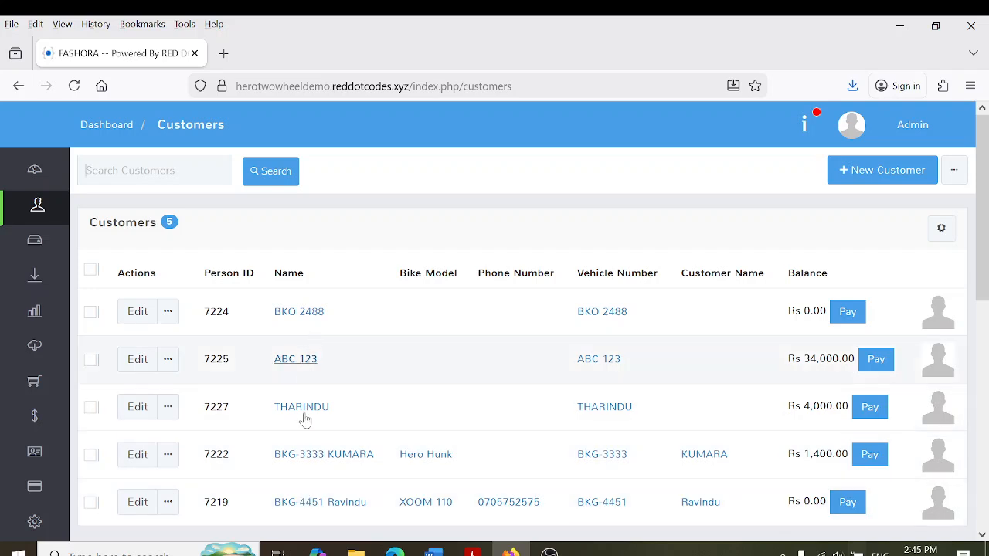
pyautogui.click(876, 412)
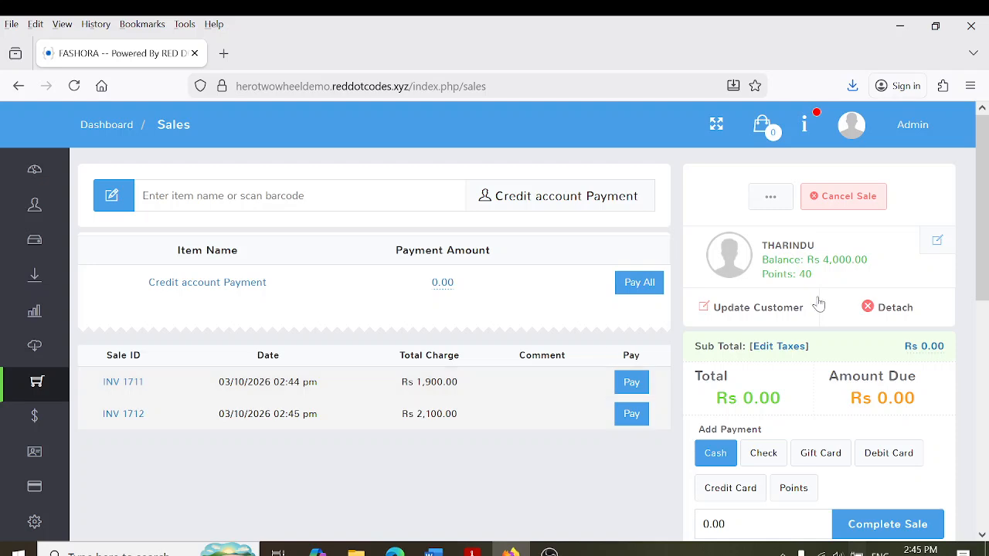
# Pay invoice INV 1711 in full with Rs 1,900 cash
pyautogui.moveTo(814, 260); pyautogui.dragTo(868, 260)
pyautogui.click(631, 389)
pyautogui.click(728, 369)
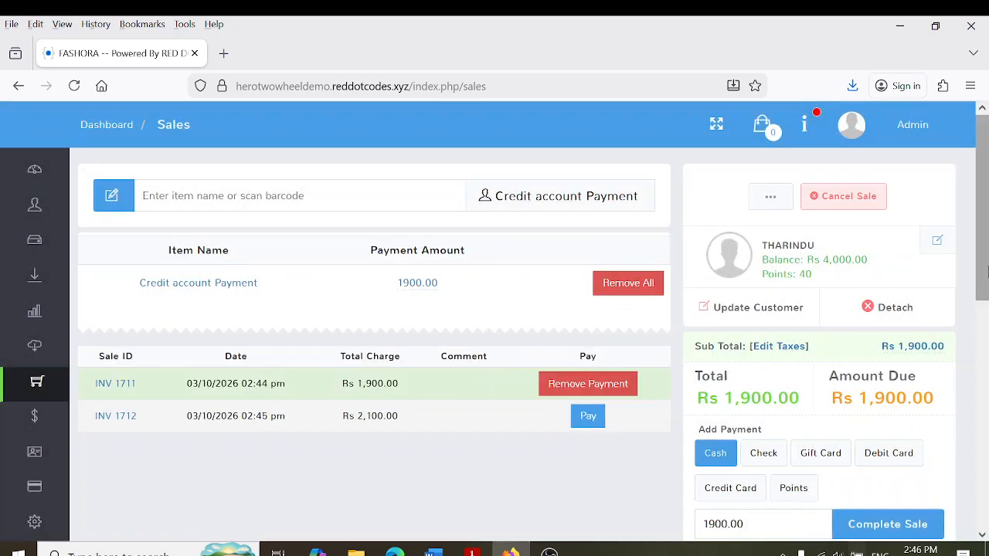
pyautogui.scroll(-2, 733, 371)
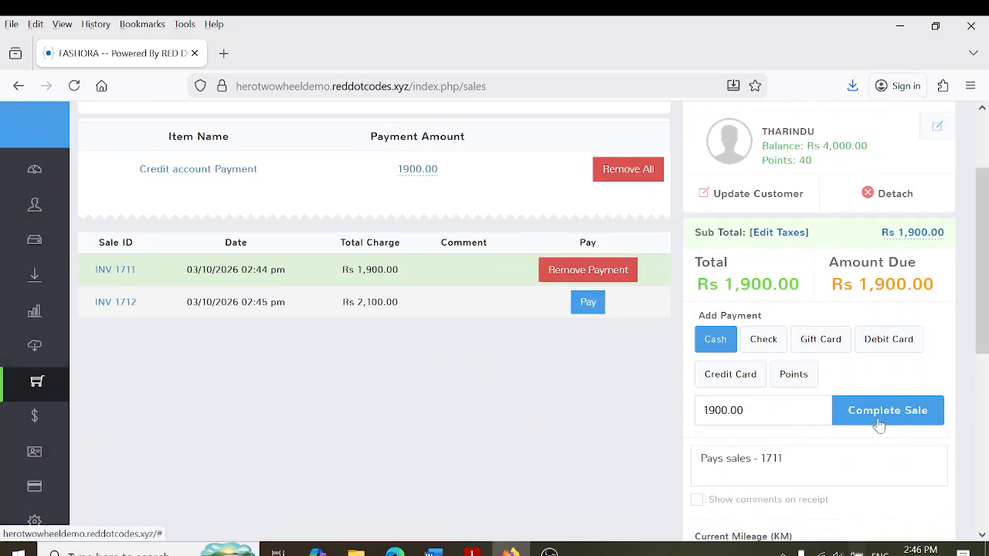
pyautogui.click(878, 424)
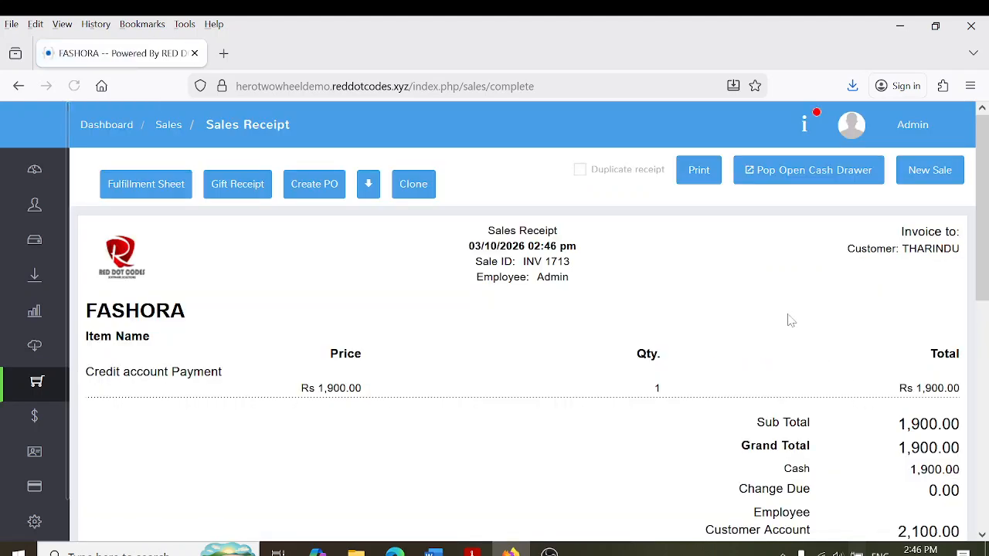
# Review receipt INV 1713, then view the customer list showing a Rs 2,100 balance
pyautogui.moveTo(291, 397); pyautogui.dragTo(342, 404)
pyautogui.scroll(-1, 987, 221)
pyautogui.scroll(-3, 986, 220)
pyautogui.click(867, 394)
pyautogui.moveTo(760, 369); pyautogui.dragTo(975, 387)
pyautogui.click(965, 390)
pyautogui.scroll(5, 966, 390)
pyautogui.moveTo(9, 360)
pyautogui.click(77, 224)
pyautogui.scroll(-2, 494, 309)
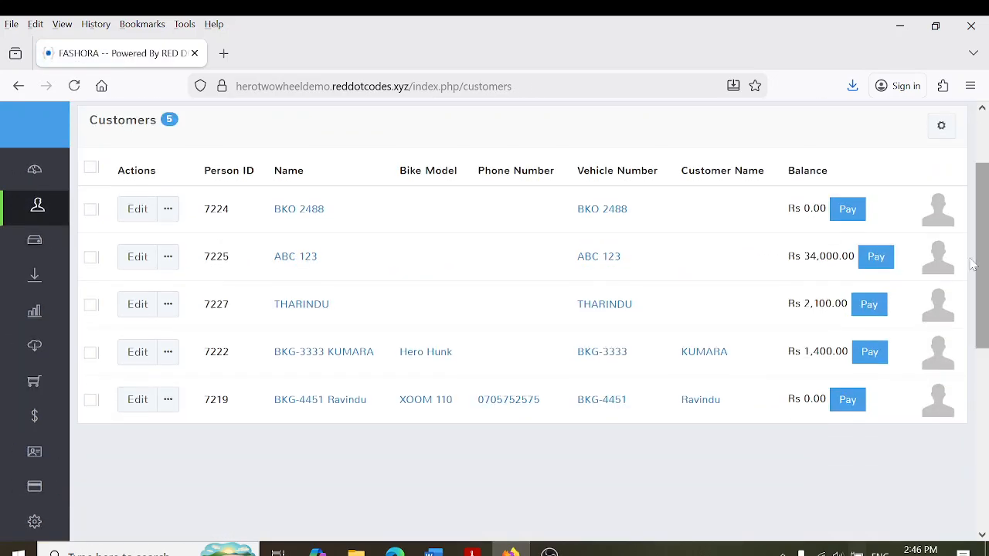
# Pay Rs 1,500 cash toward INV 1712, producing receipt INV 1714, then return to an empty register
pyautogui.click(868, 317)
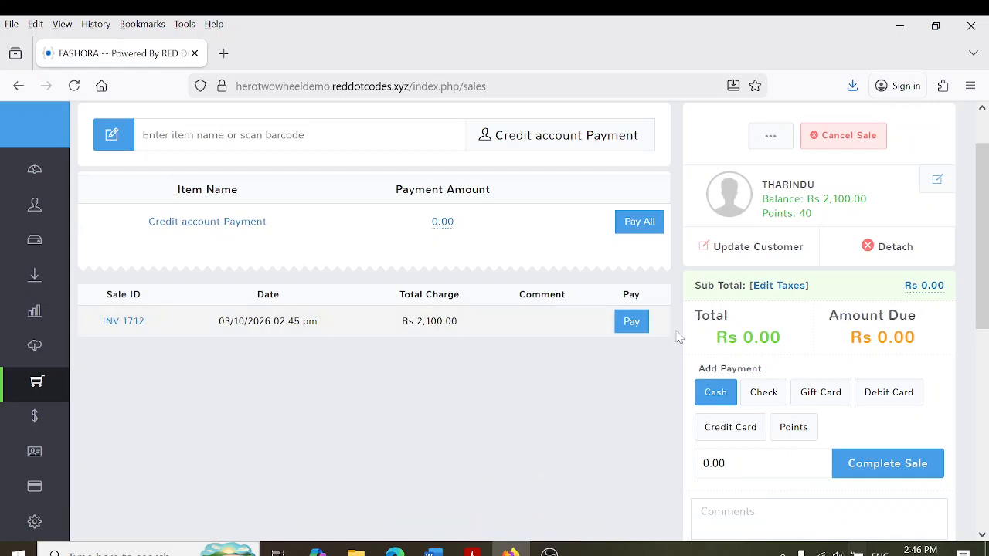
pyautogui.click(633, 322)
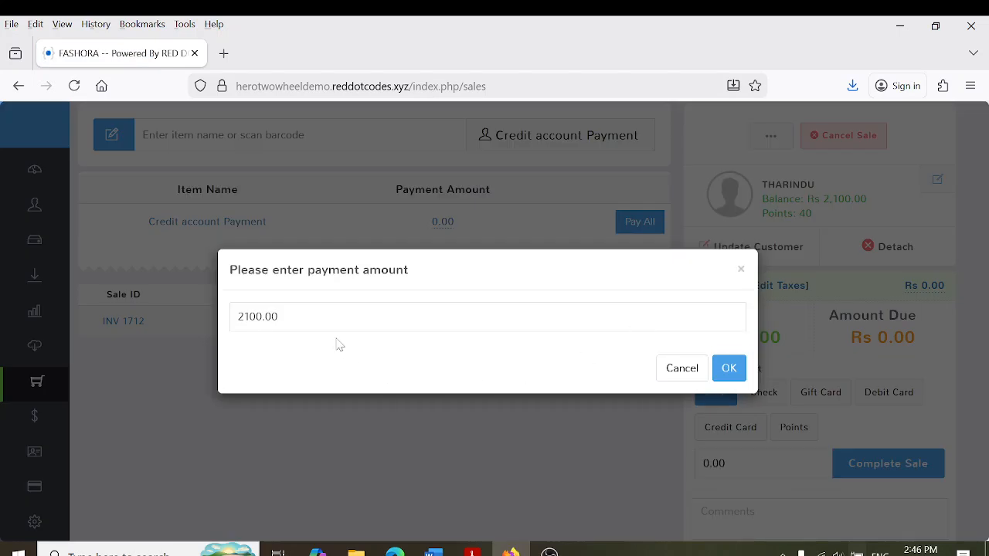
pyautogui.hotkey('ctrl', 'a')
pyautogui.write('1500')
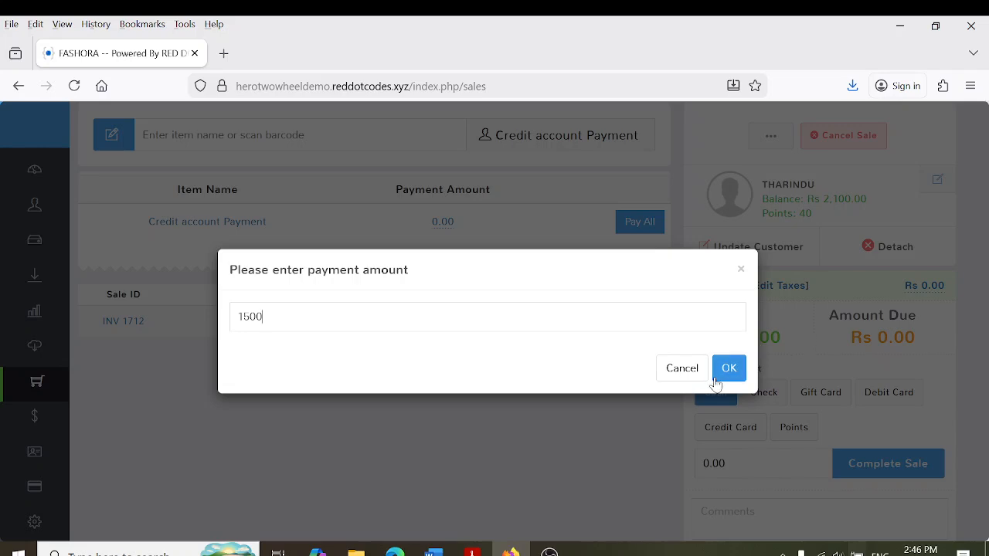
pyautogui.click(728, 369)
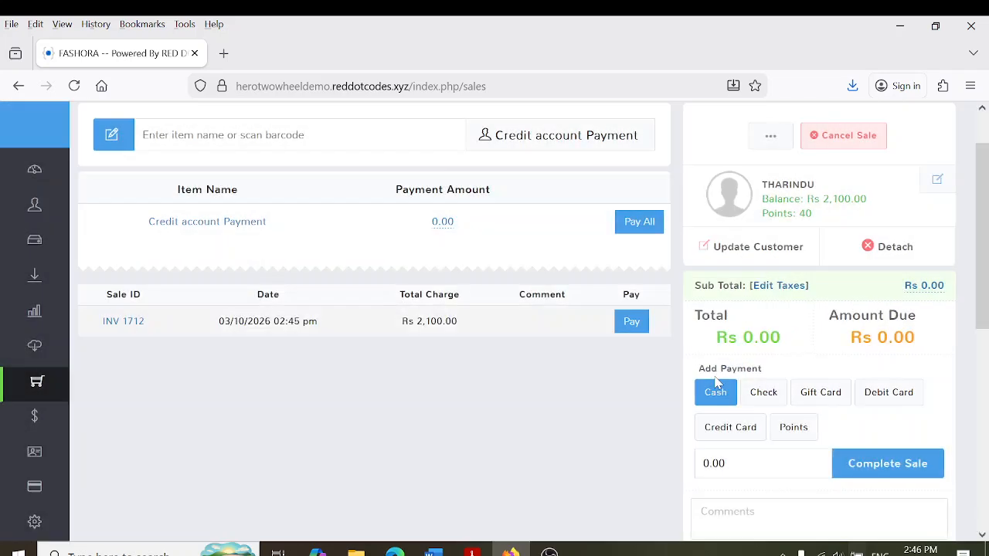
pyautogui.click(895, 480)
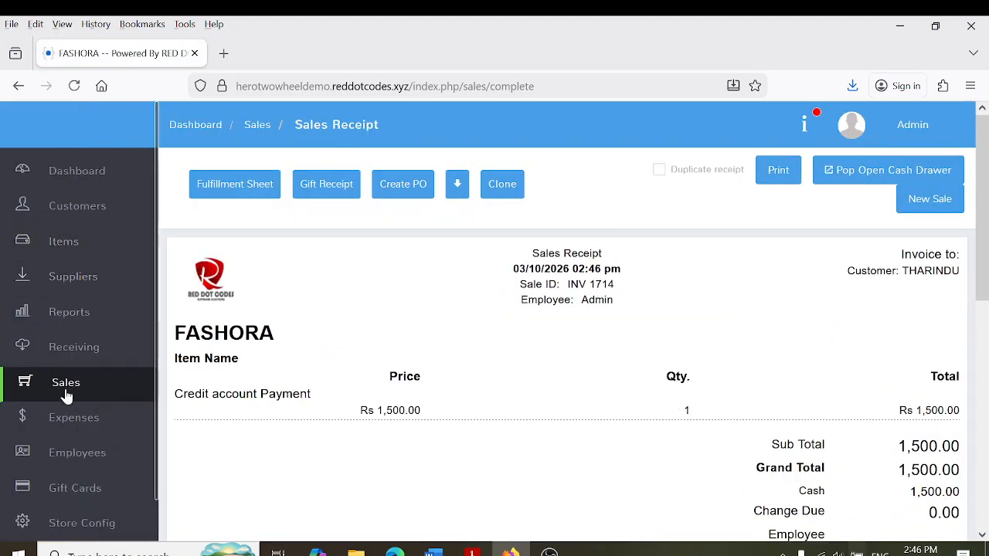
pyautogui.click(66, 393)
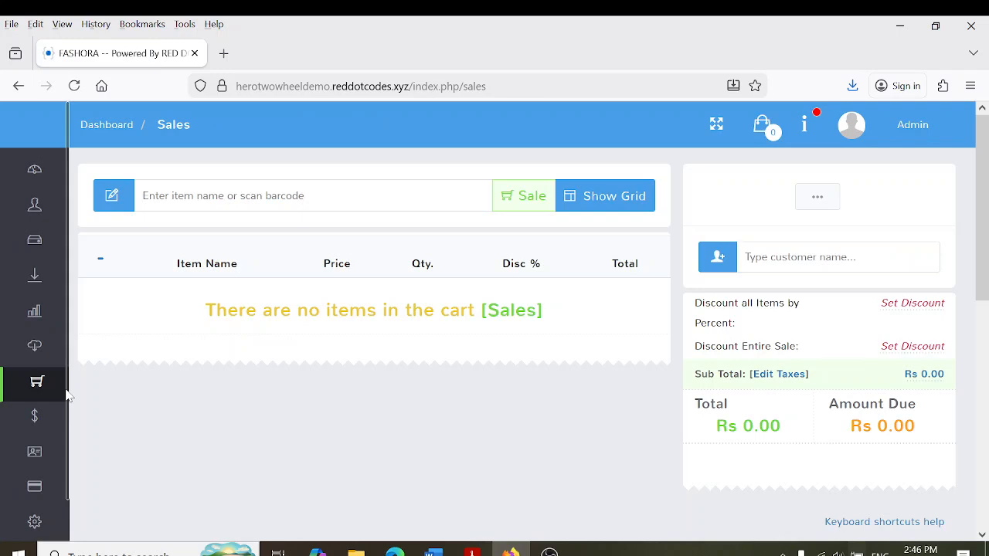
pyautogui.moveTo(5, 433)
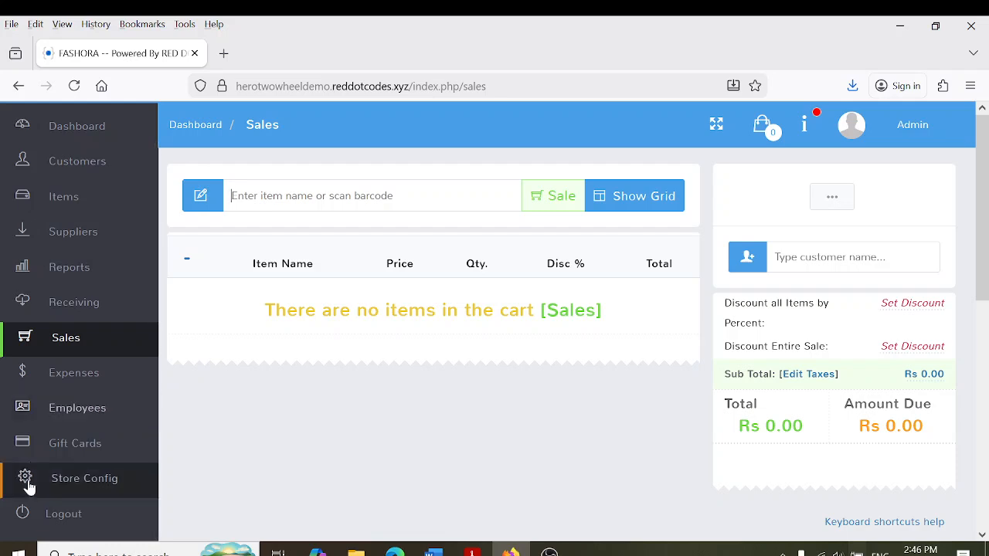
# Review the Customer Loyalty settings (100-to-1 spend ratio, point value 1, minimum 10 points) and save them
pyautogui.click(86, 482)
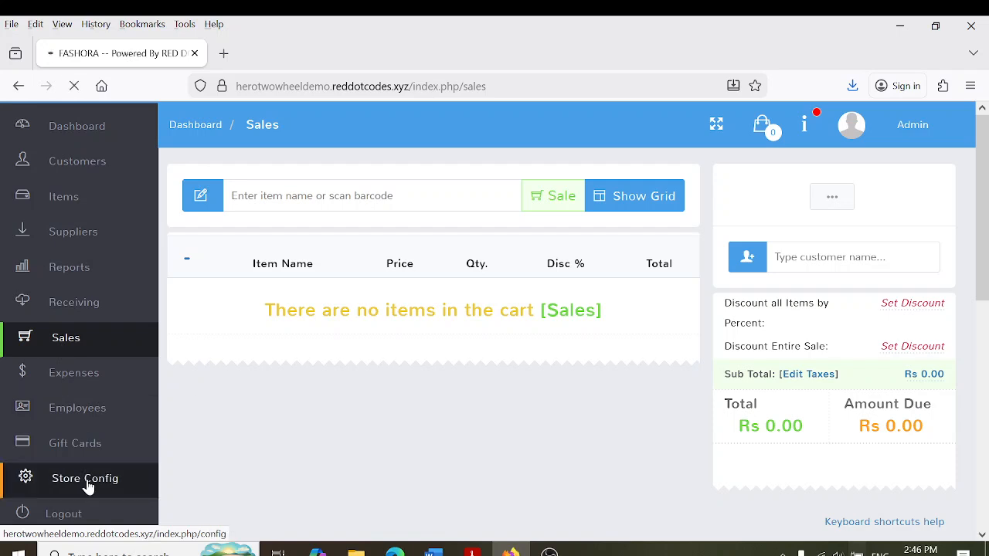
pyautogui.write('loya')
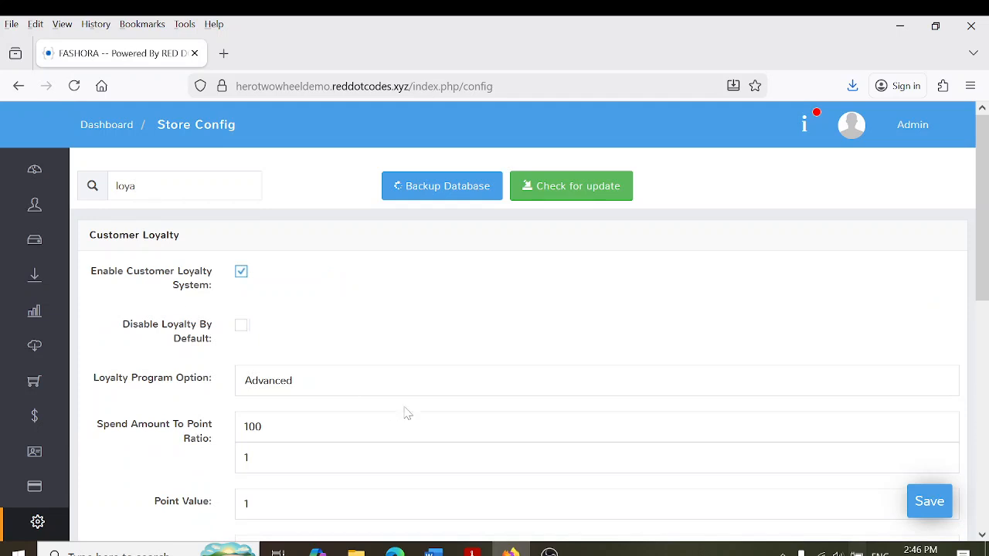
pyautogui.scroll(-3, 270, 348)
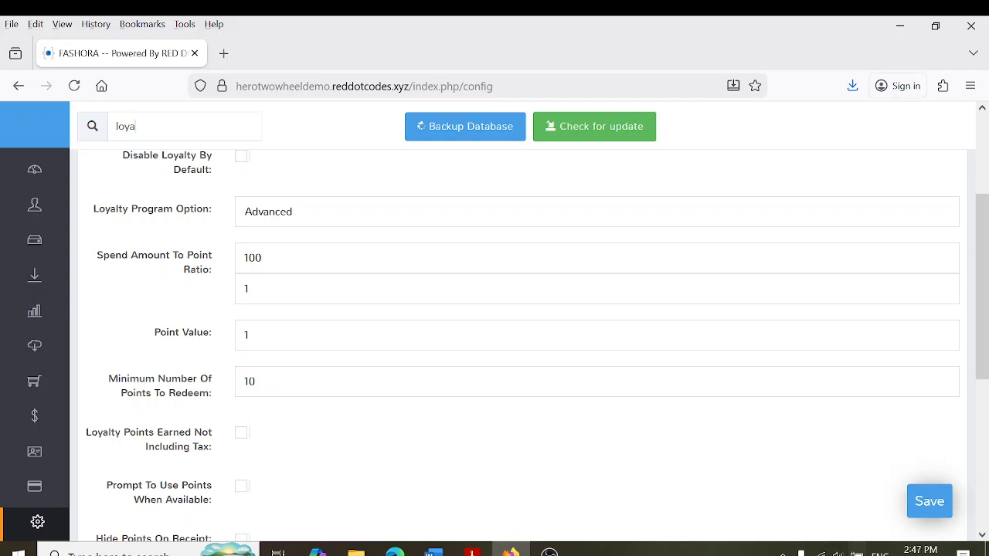
pyautogui.click(262, 257)
pyautogui.click(249, 288)
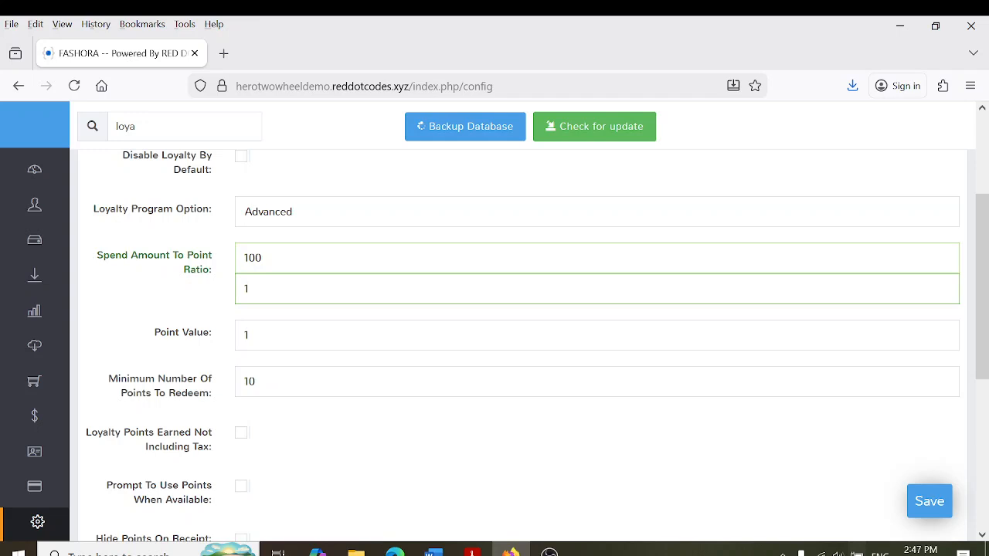
pyautogui.click(248, 334)
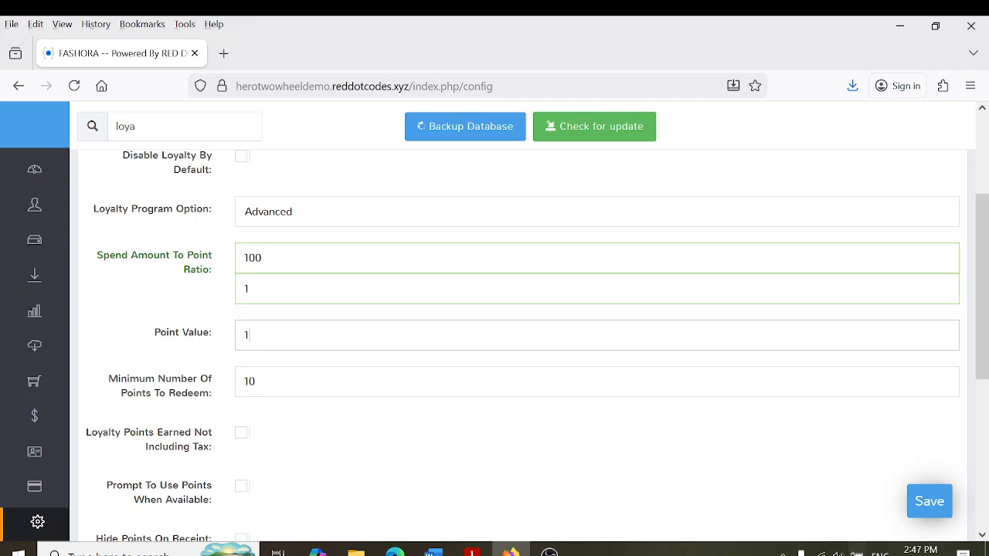
pyautogui.doubleClick(248, 334)
pyautogui.click(249, 334)
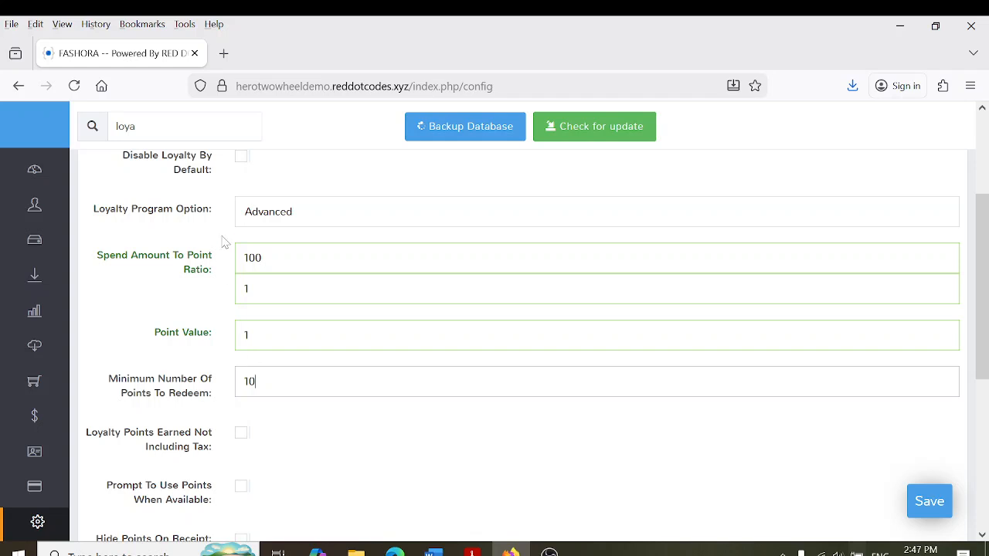
pyautogui.click(935, 508)
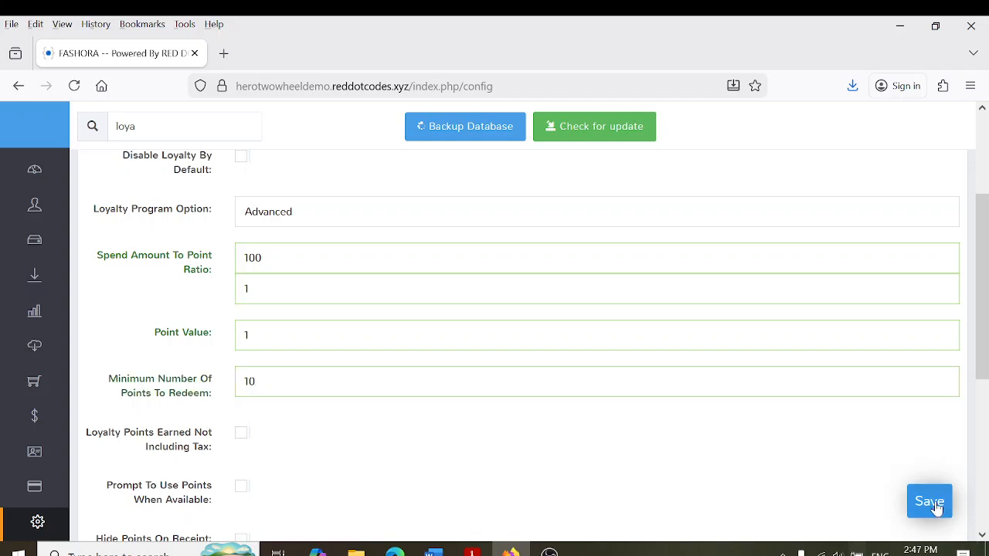
pyautogui.moveTo(7, 332)
pyautogui.click(78, 394)
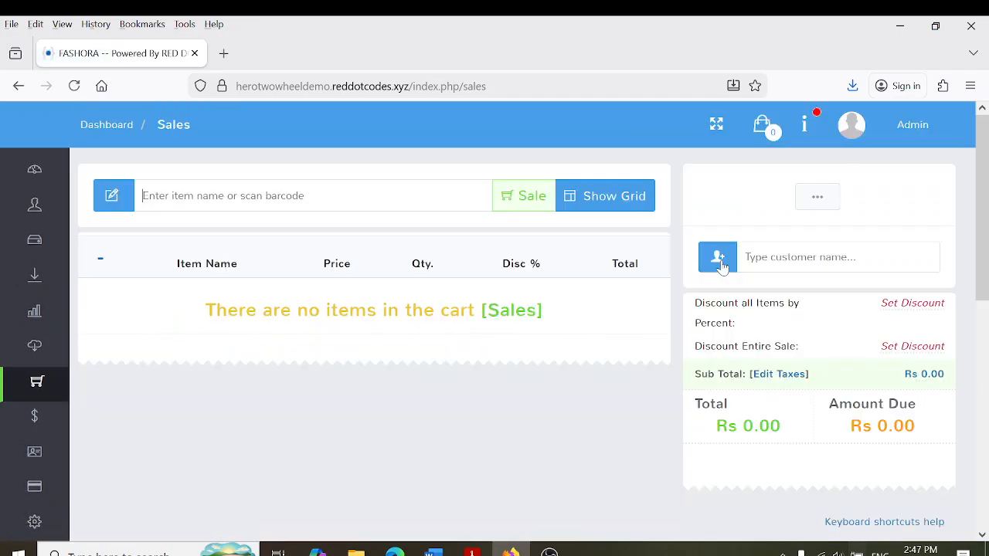
# Create a new customer with their name in Vehicle Number and save it
pyautogui.click(717, 260)
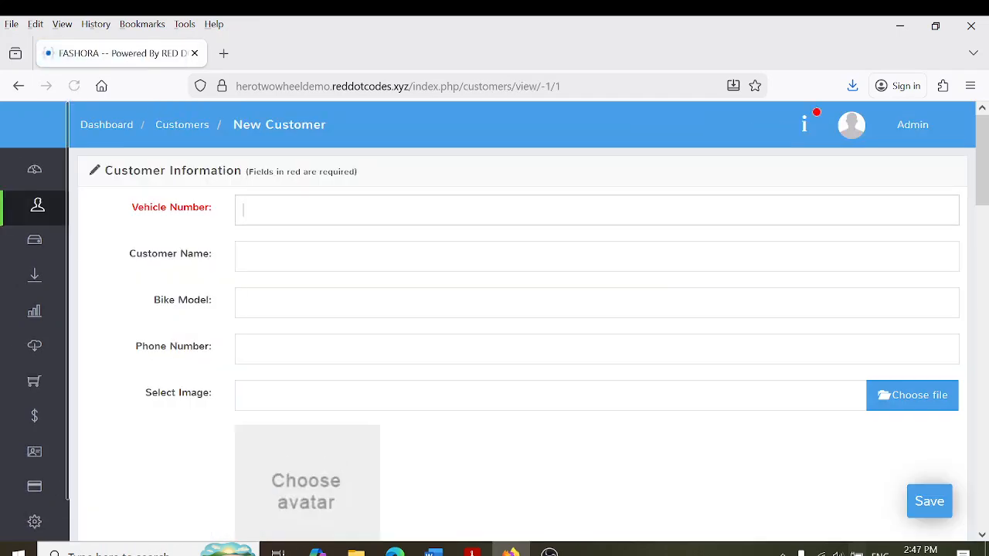
pyautogui.write('KUMARA')
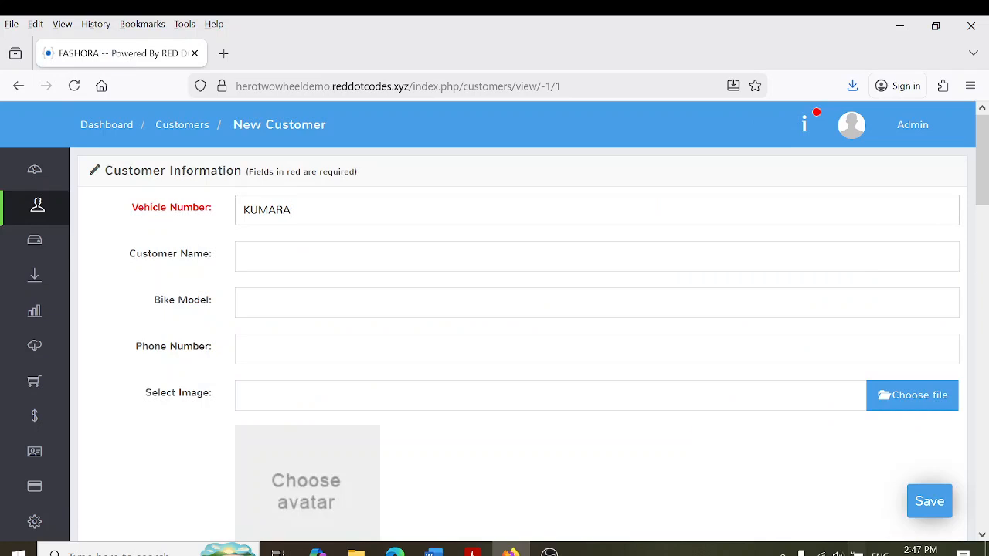
pyautogui.click(921, 511)
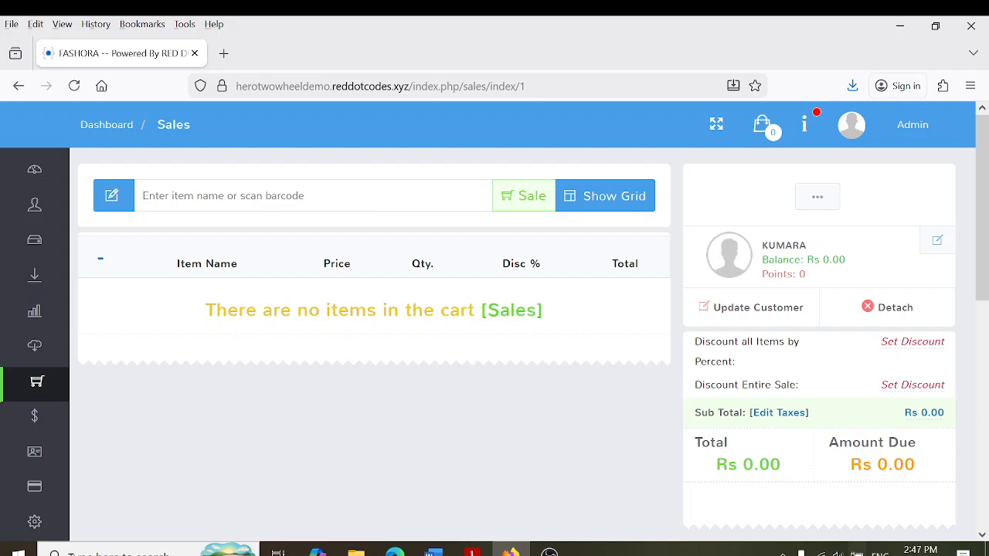
pyautogui.write('4786095611167')
pyautogui.press('Return')
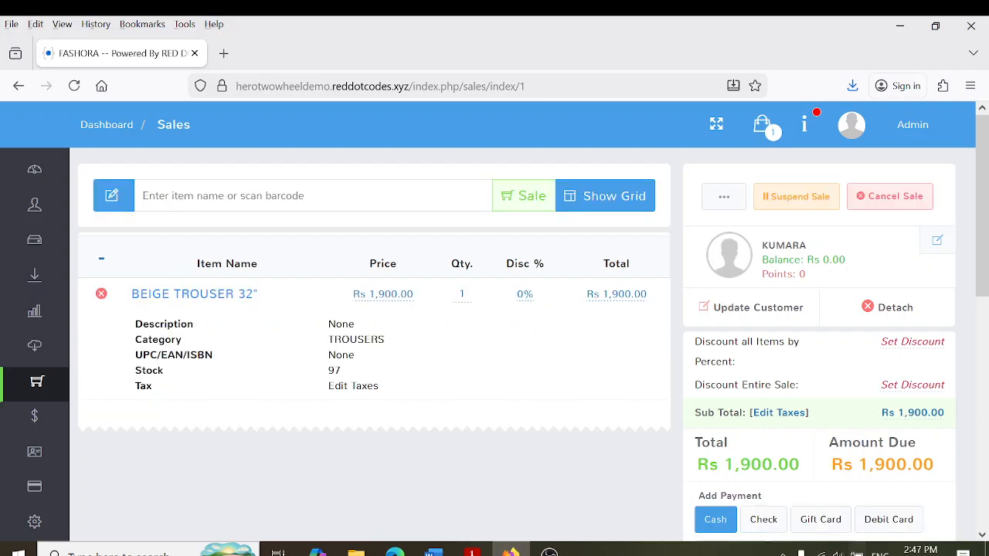
pyautogui.press('Return')
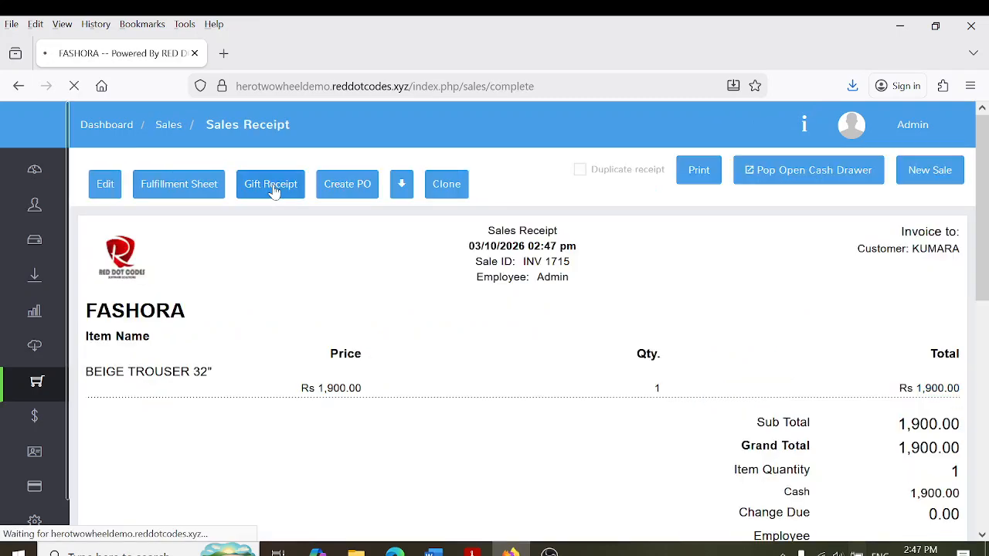
pyautogui.scroll(-2, 983, 282)
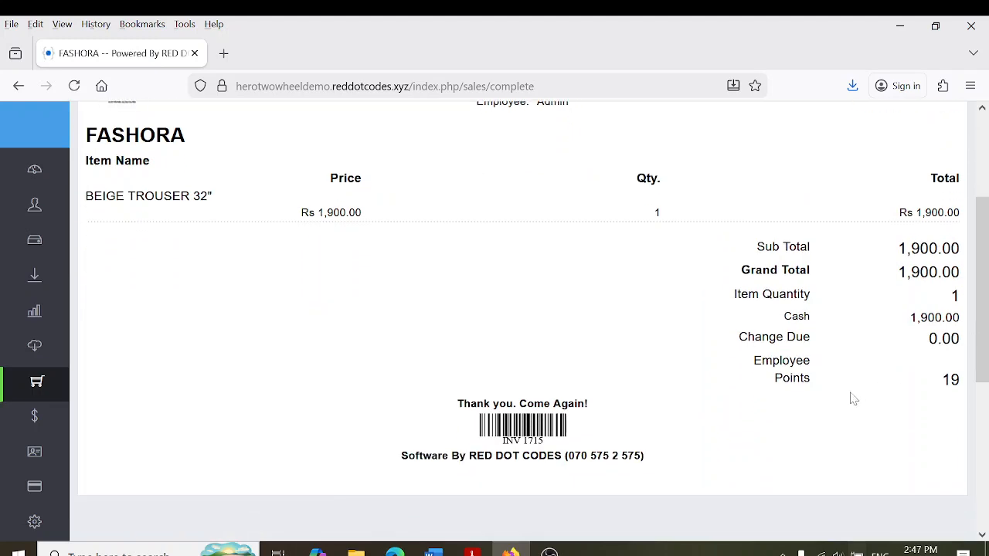
pyautogui.moveTo(942, 380); pyautogui.dragTo(968, 388)
pyautogui.click(969, 389)
pyautogui.scroll(2, 986, 229)
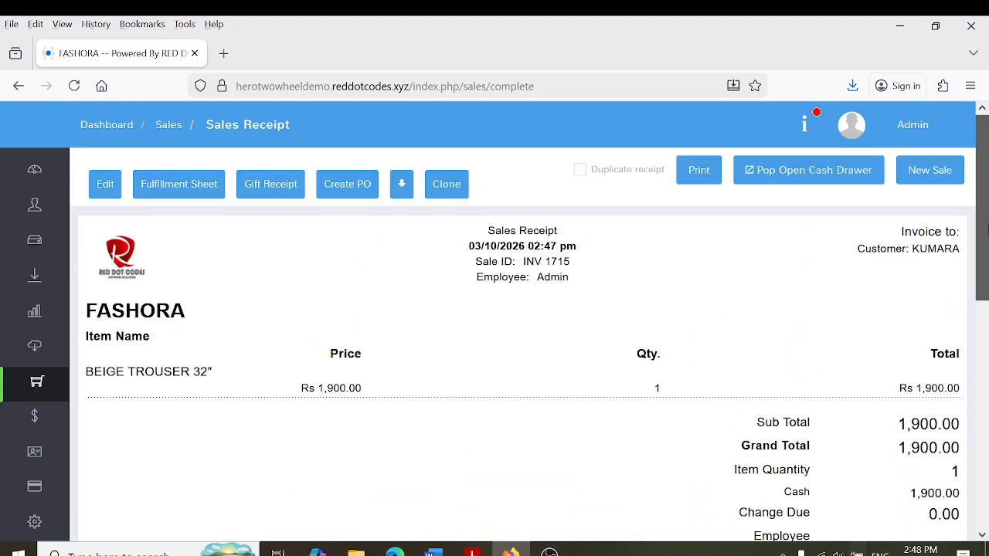
pyautogui.scroll(-3, 986, 230)
pyautogui.scroll(2, 987, 230)
pyautogui.moveTo(26, 270)
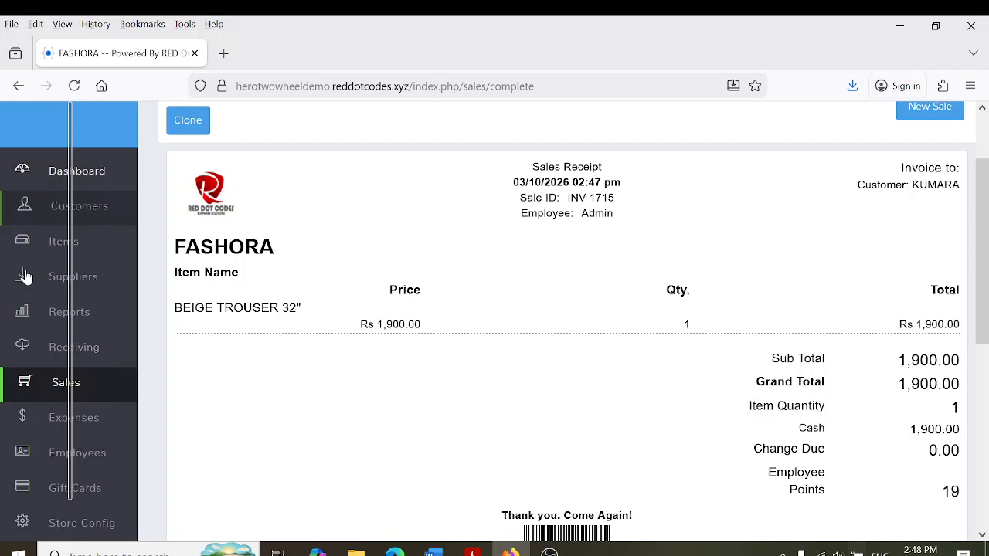
pyautogui.click(78, 387)
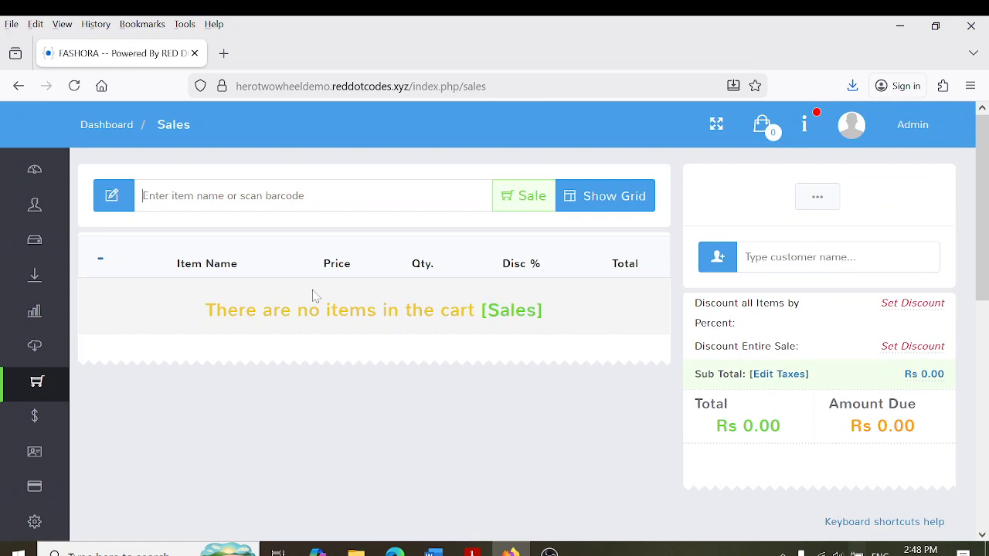
pyautogui.write('479215871215')
pyautogui.press('Return')
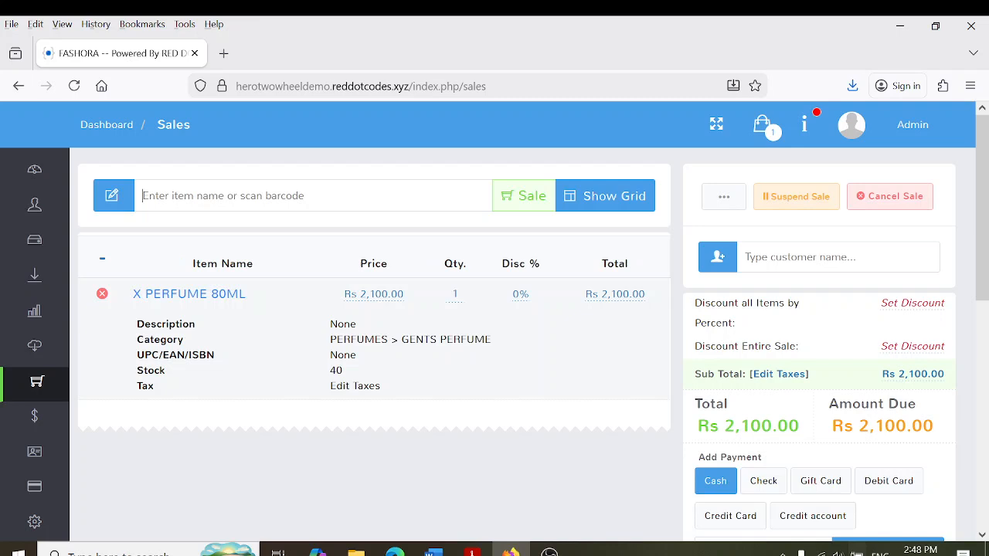
pyautogui.click(828, 262)
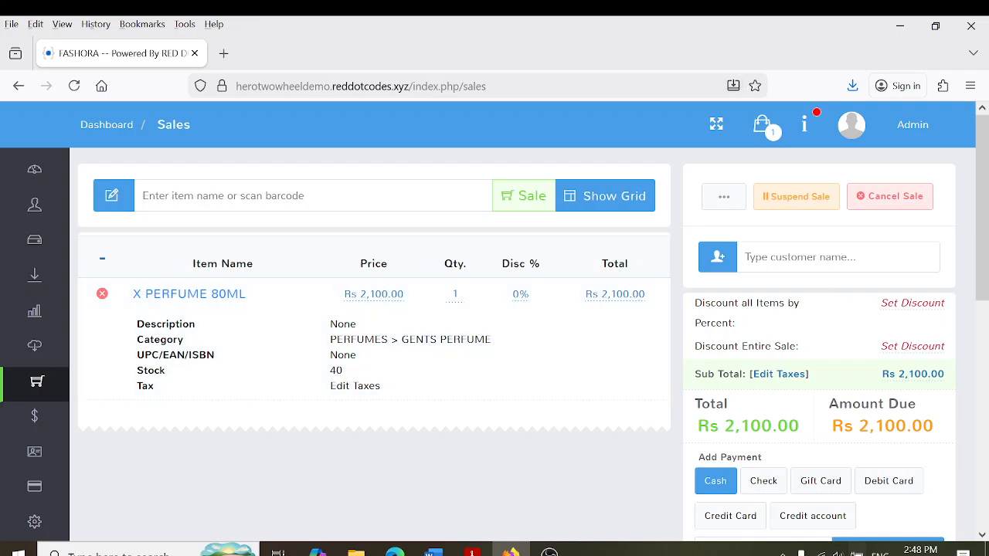
pyautogui.write('kum')
pyautogui.click(846, 343)
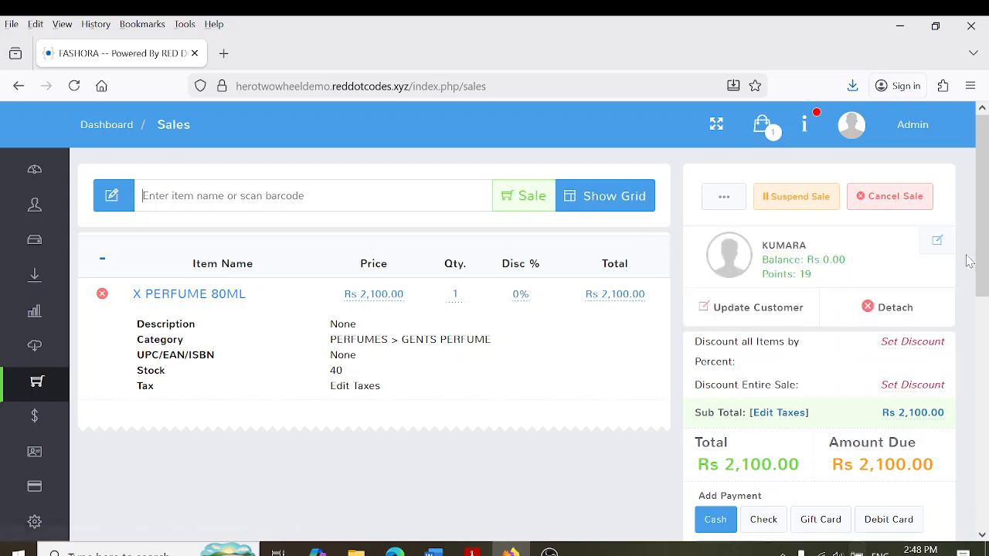
pyautogui.scroll(-2, 985, 306)
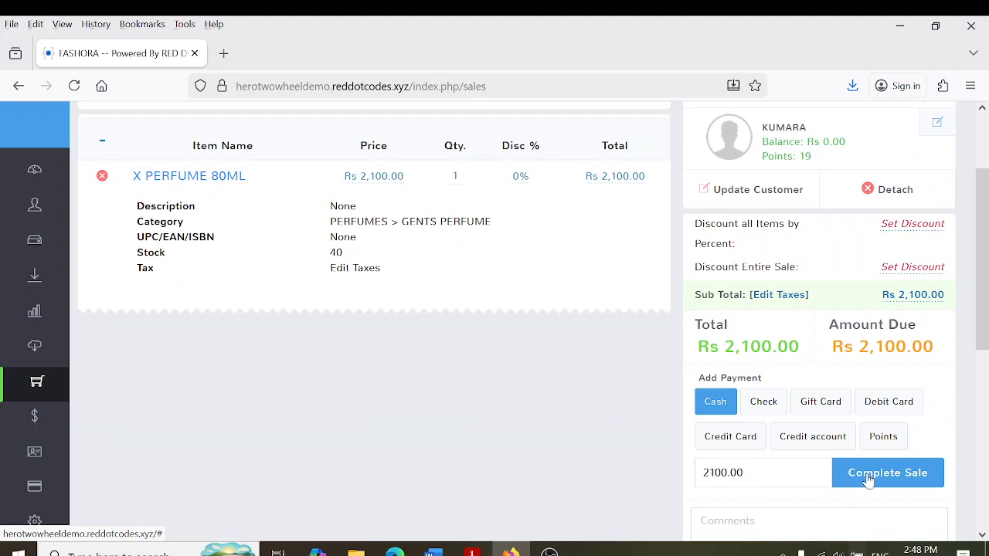
pyautogui.click(868, 474)
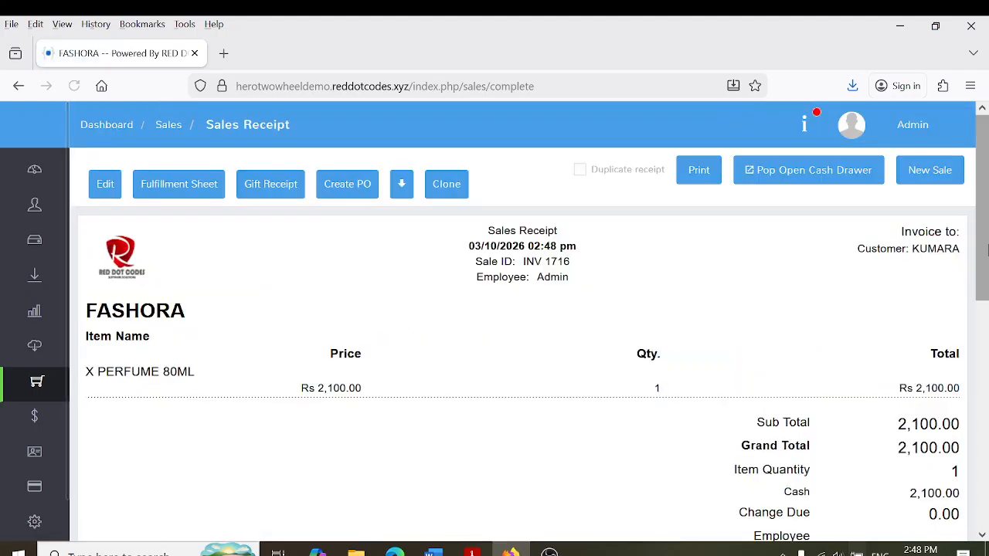
pyautogui.scroll(-3, 985, 251)
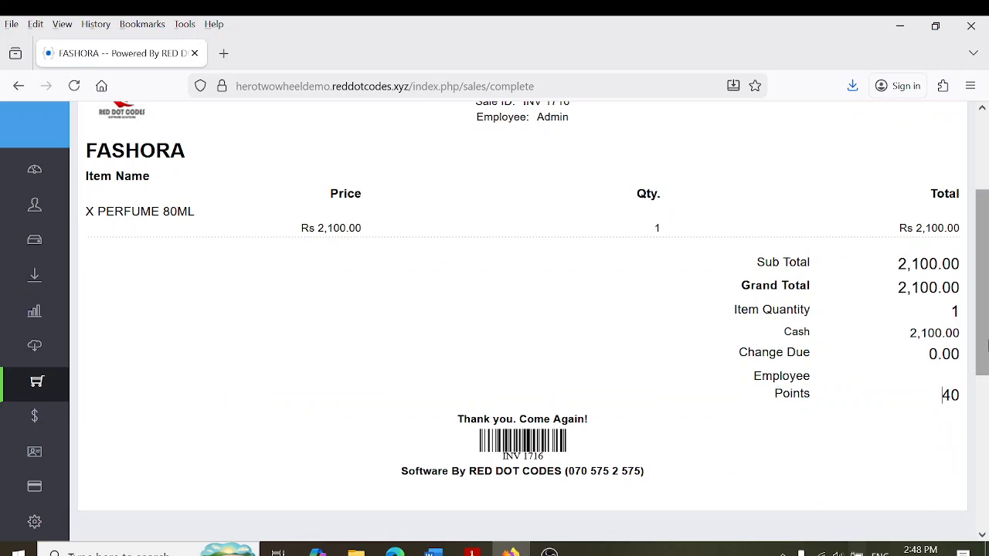
pyautogui.scroll(4, 950, 396)
pyautogui.click(26, 386)
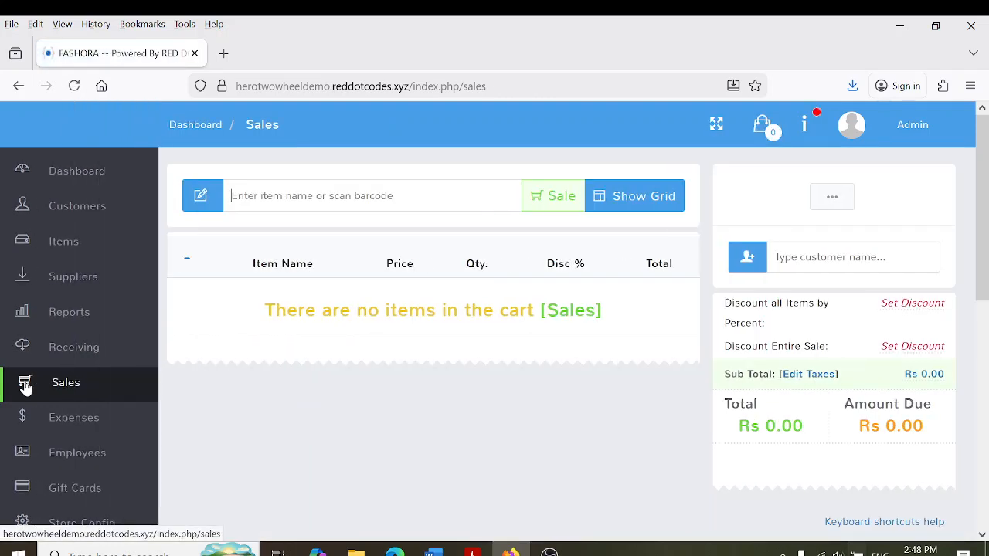
pyautogui.write('47800054116')
pyautogui.press('Return')
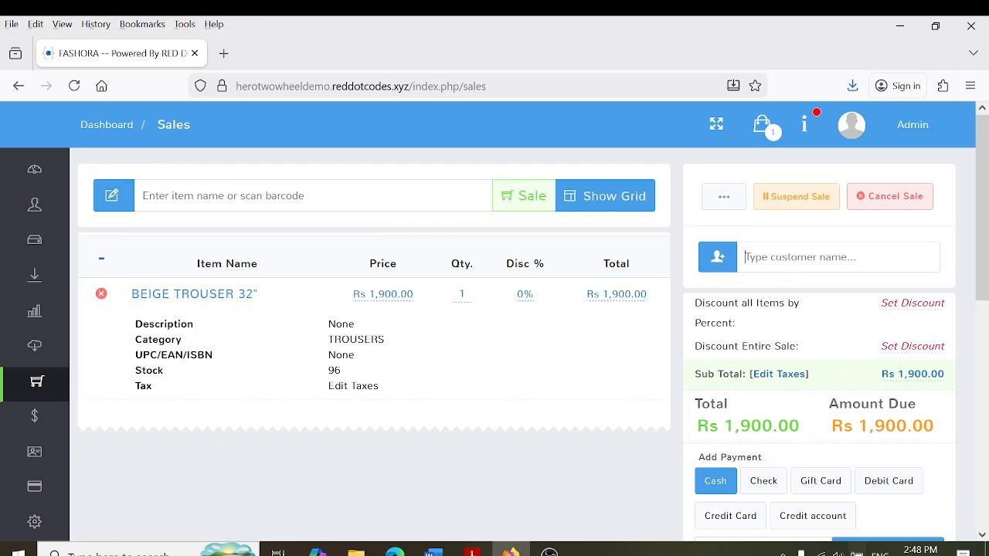
pyautogui.write('kum')
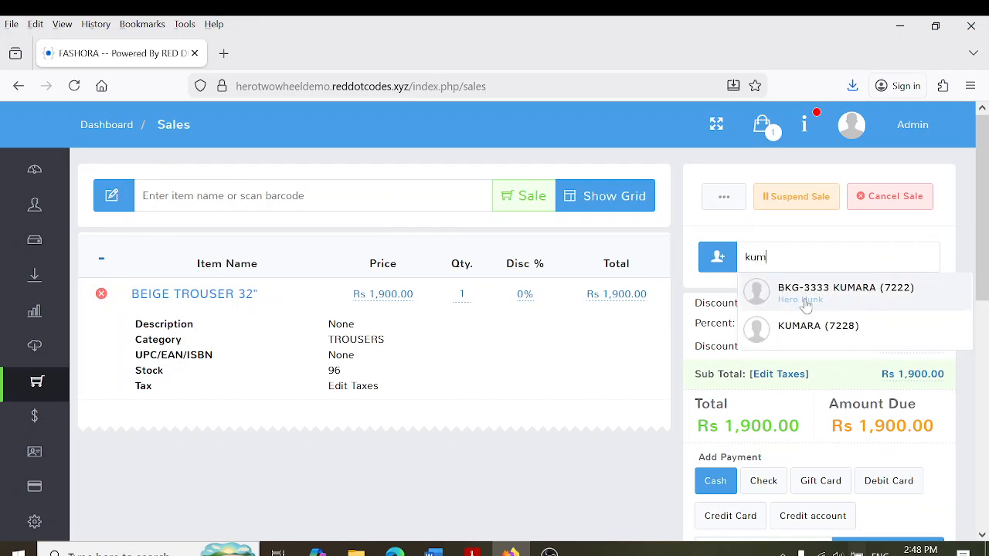
pyautogui.click(807, 332)
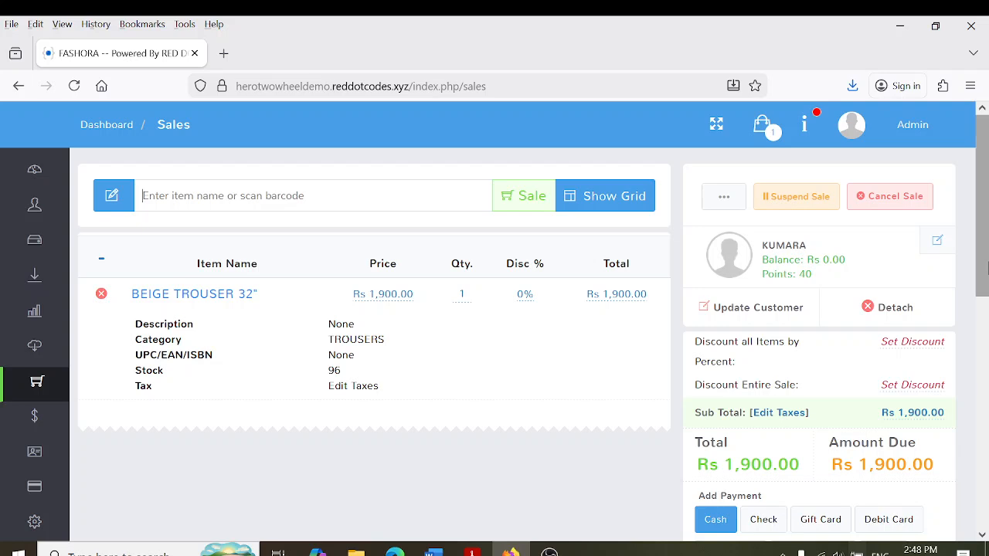
# Add a loyalty Points payment of 30
pyautogui.scroll(-3, 987, 274)
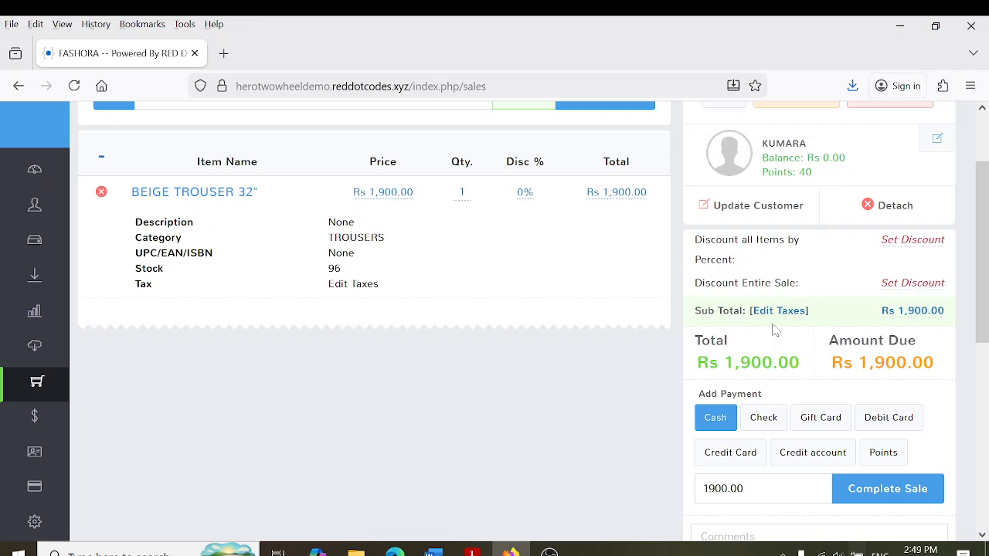
pyautogui.click(884, 453)
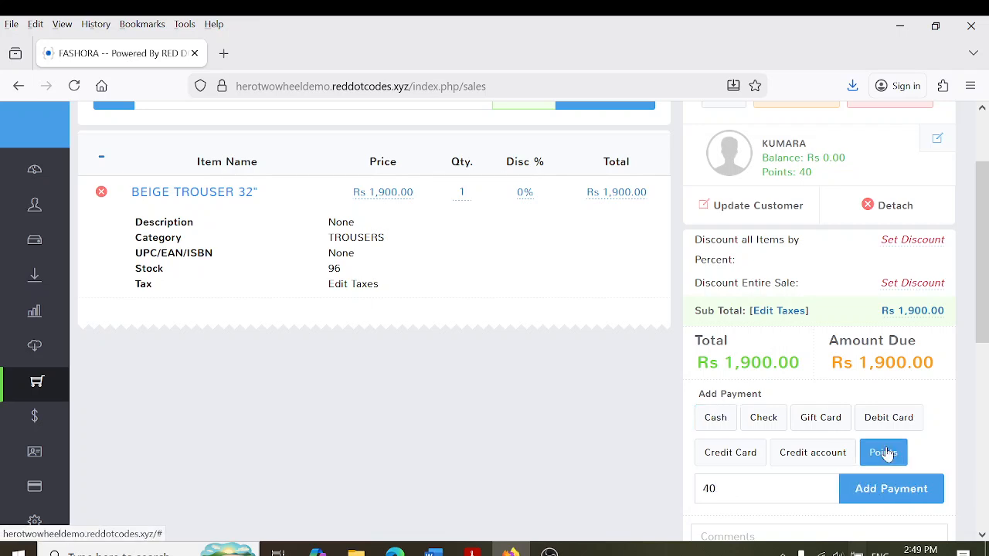
pyautogui.scroll(-1, 985, 313)
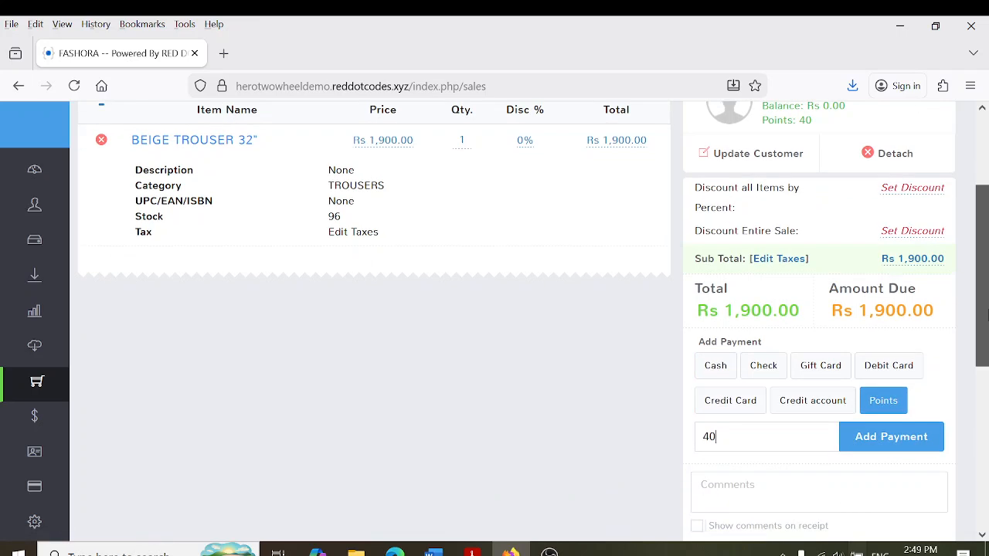
pyautogui.doubleClick(711, 436)
pyautogui.write('30')
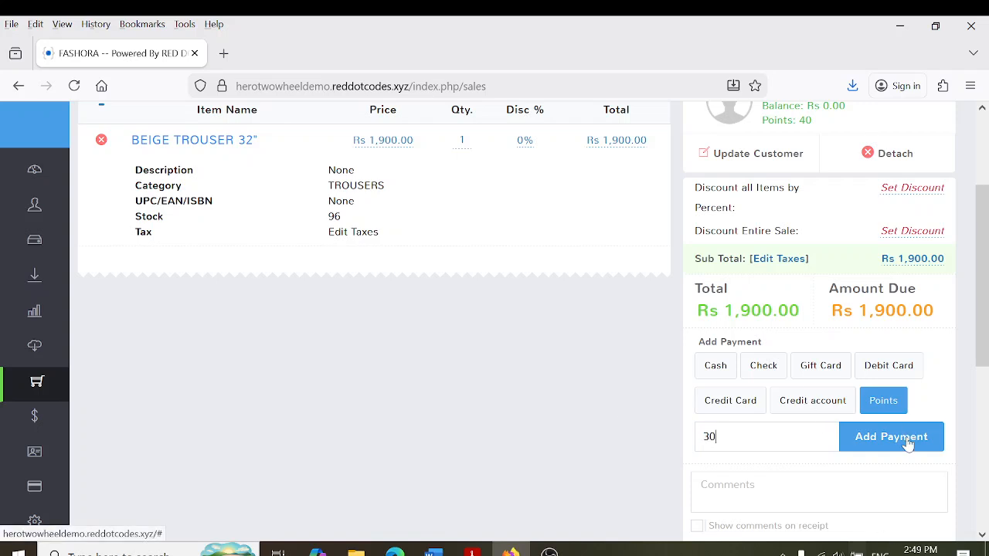
pyautogui.click(908, 437)
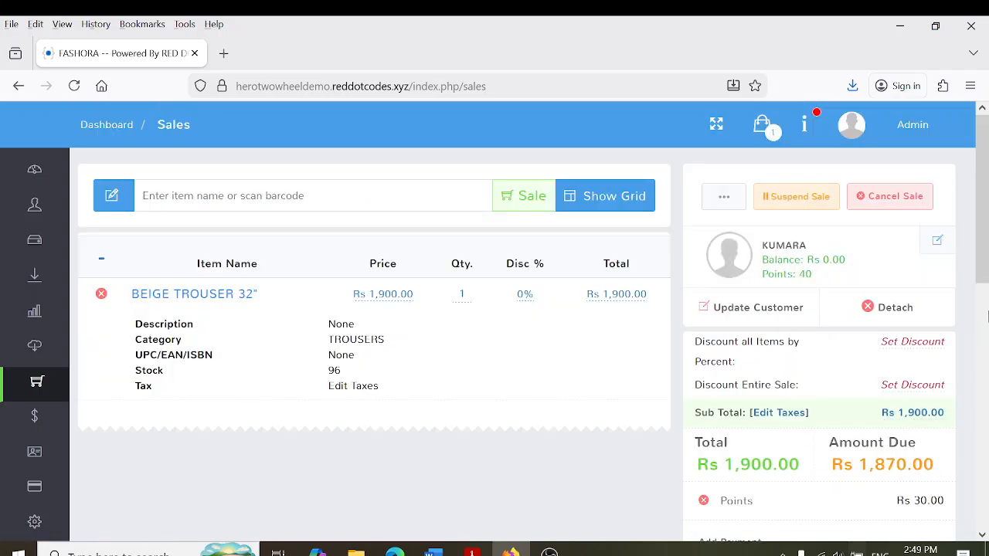
# Pay the remaining Rs 1,870 in cash, complete the sale and review receipt INV 1717
pyautogui.scroll(-3, 910, 335)
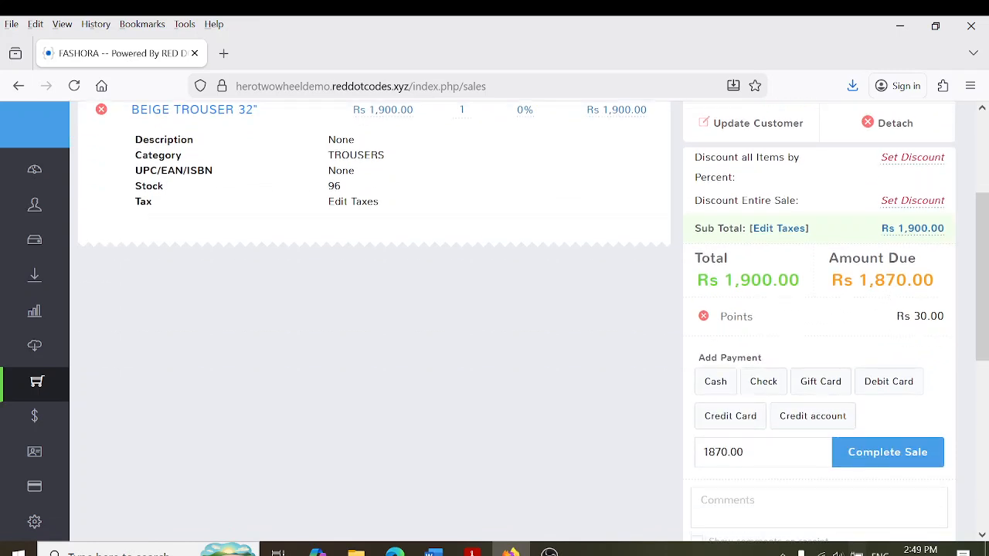
pyautogui.click(728, 390)
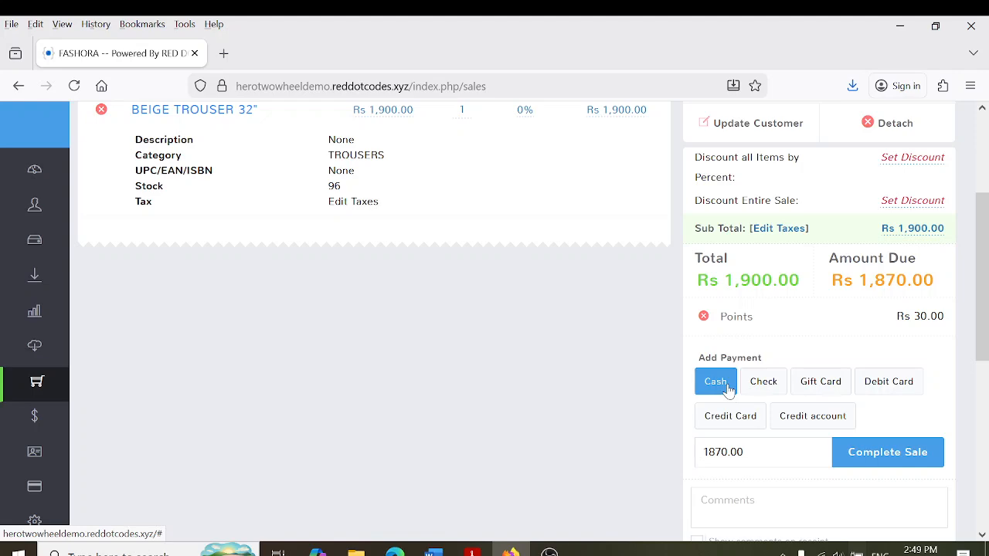
pyautogui.click(896, 463)
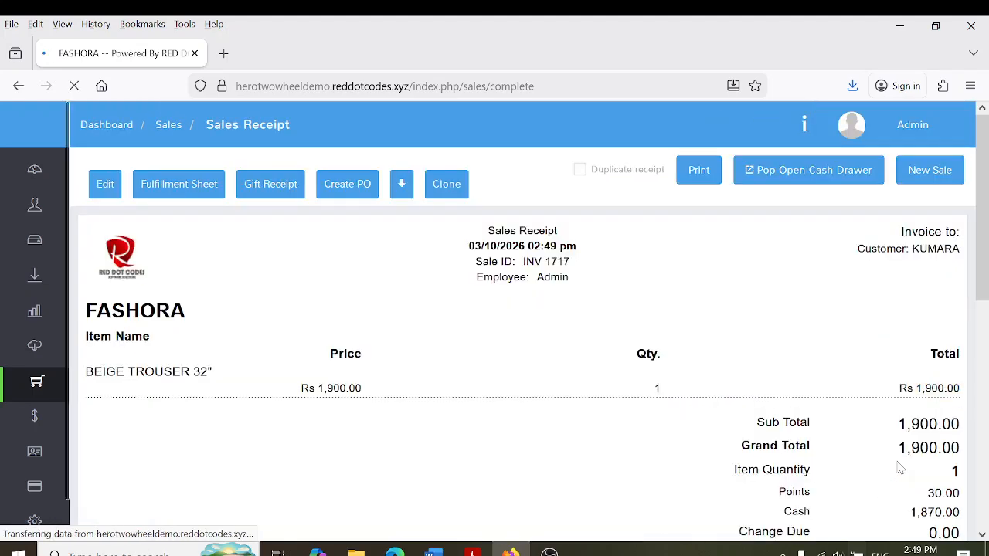
pyautogui.scroll(-3, 987, 226)
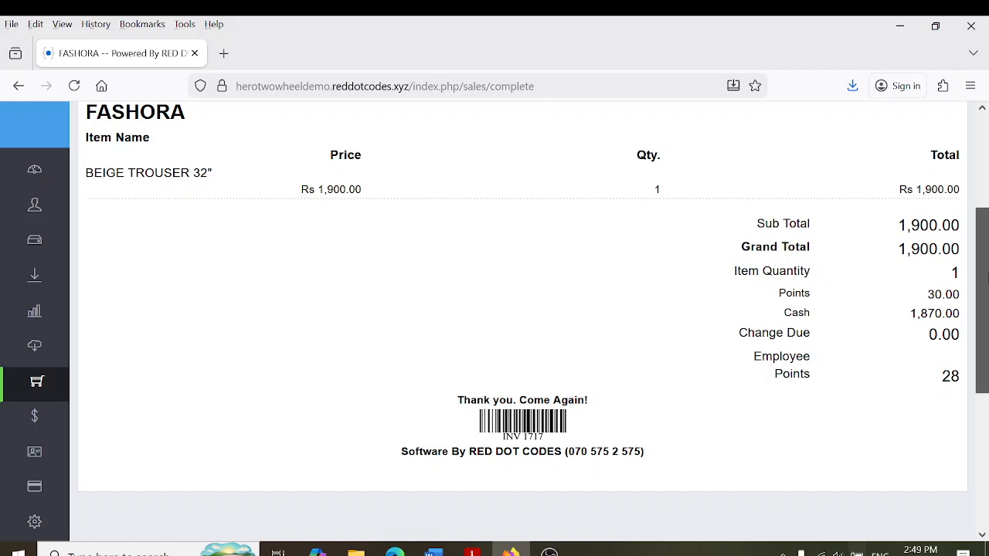
pyautogui.scroll(3, 986, 280)
pyautogui.scroll(-2, 986, 158)
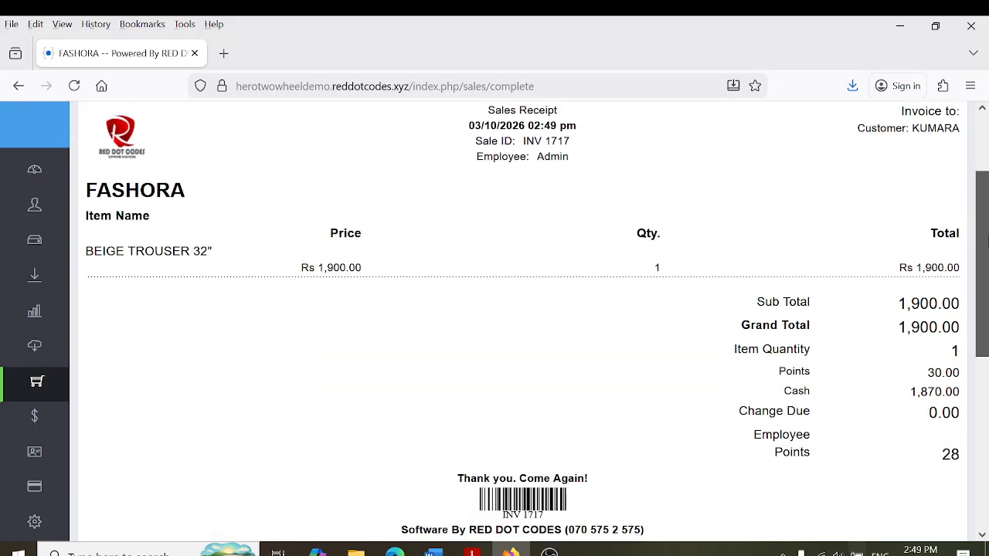
pyautogui.scroll(1, 986, 220)
pyautogui.scroll(1, 986, 222)
pyautogui.scroll(-1, 987, 199)
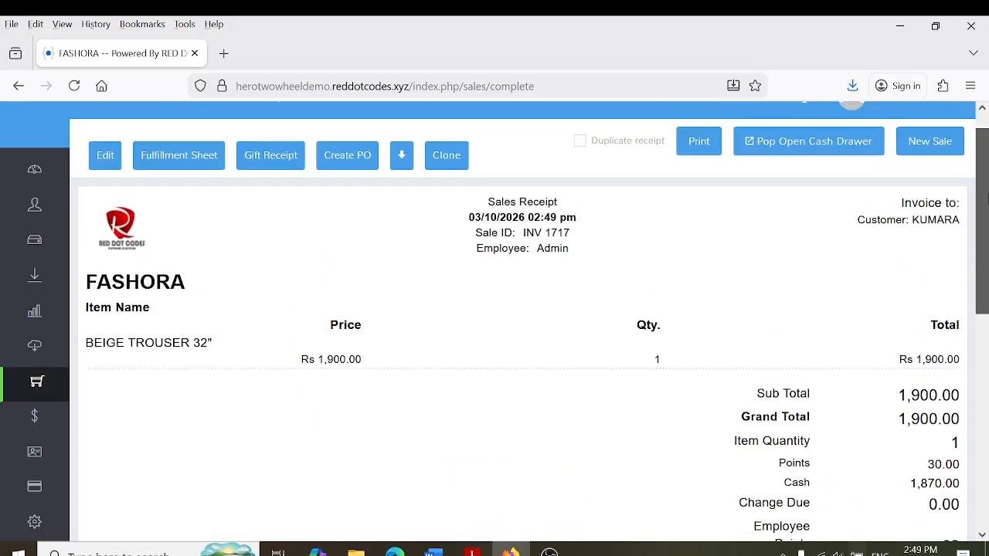
pyautogui.scroll(1, 986, 199)
pyautogui.moveTo(70, 170)
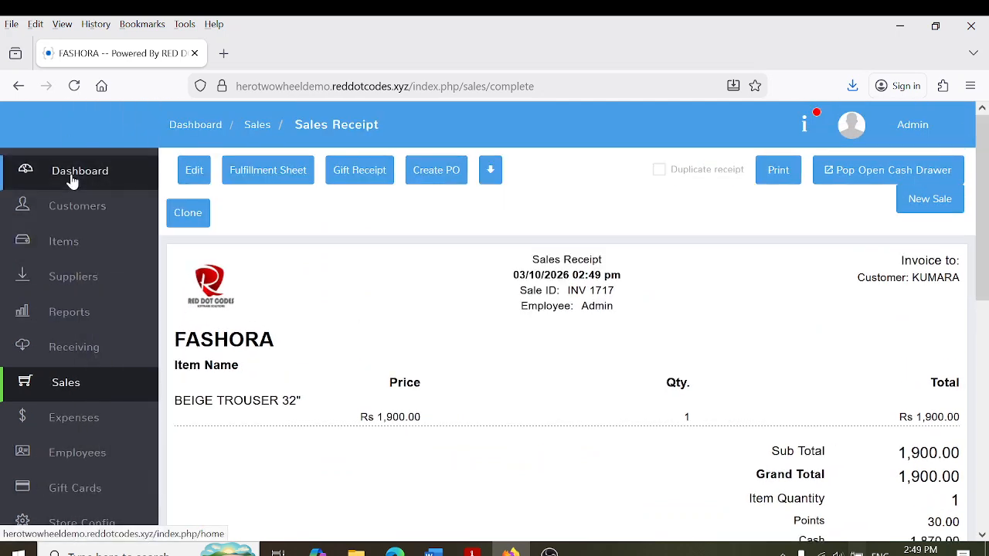
pyautogui.click(104, 383)
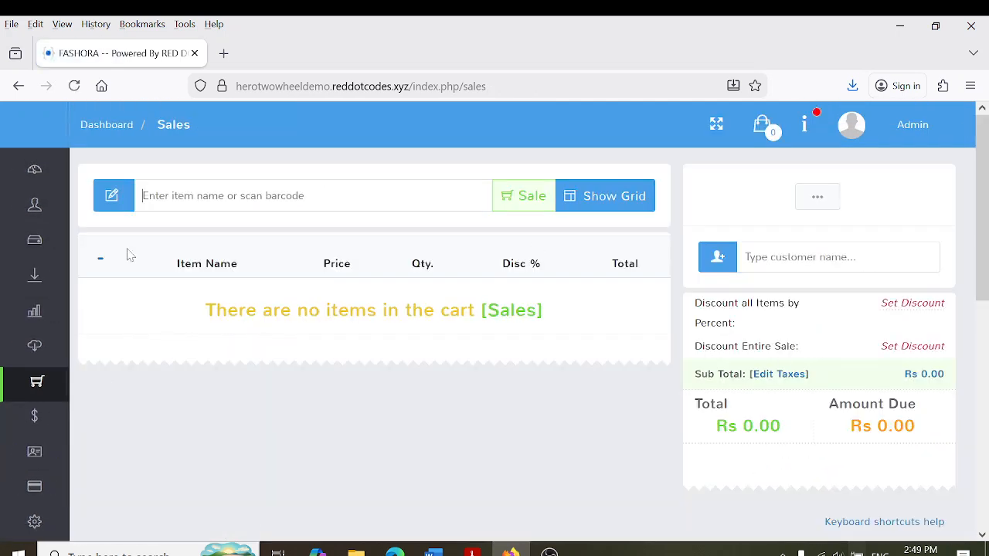
pyautogui.moveTo(22, 415)
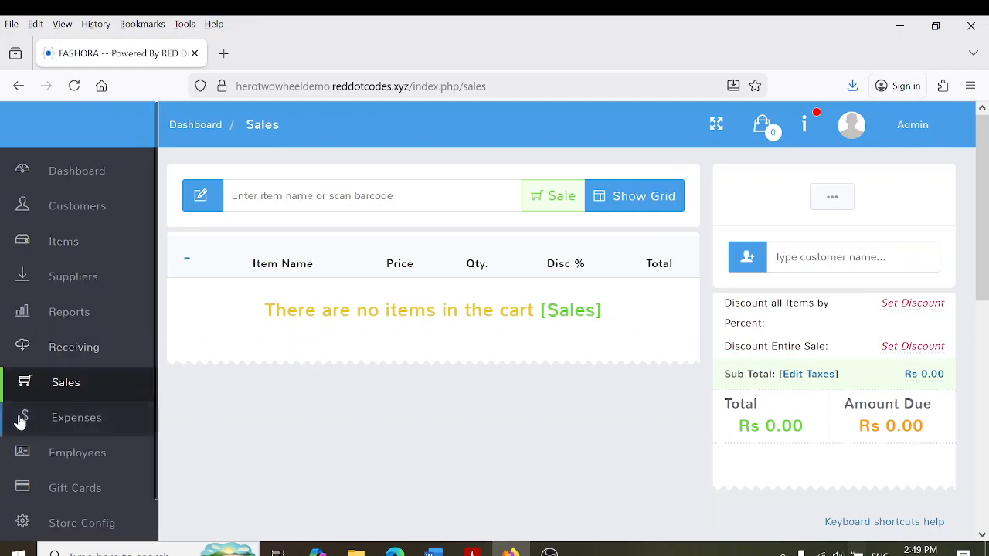
pyautogui.click(89, 200)
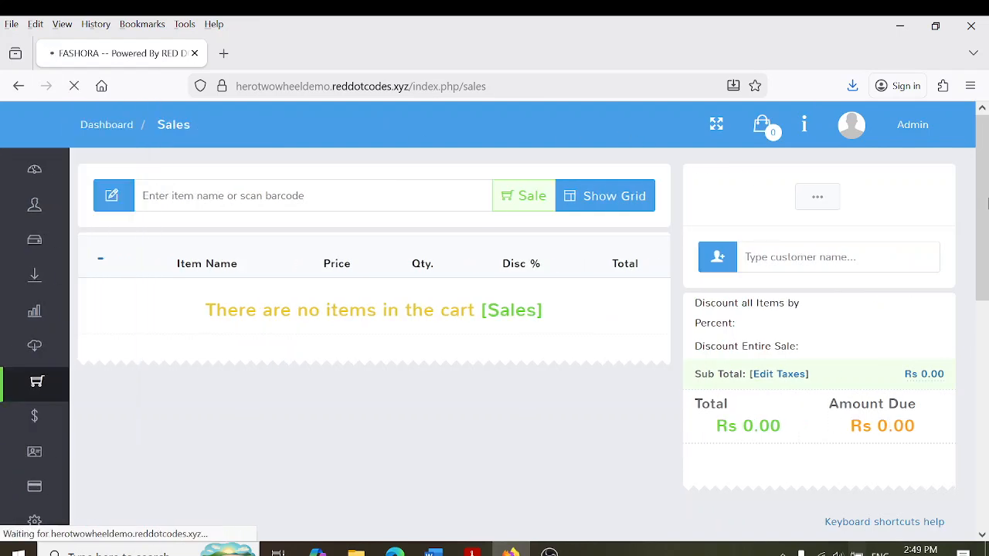
pyautogui.click(817, 199)
pyautogui.click(817, 199)
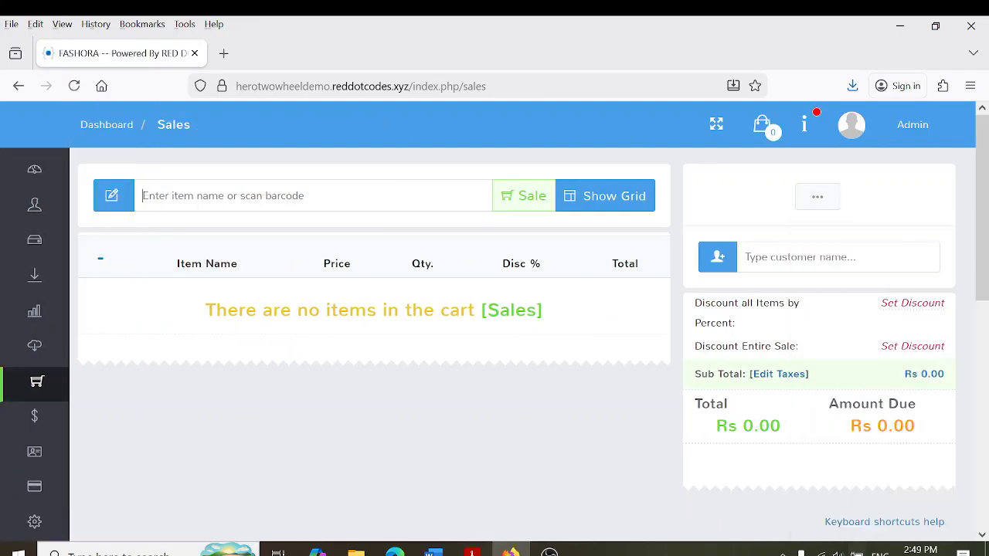
pyautogui.write('a')
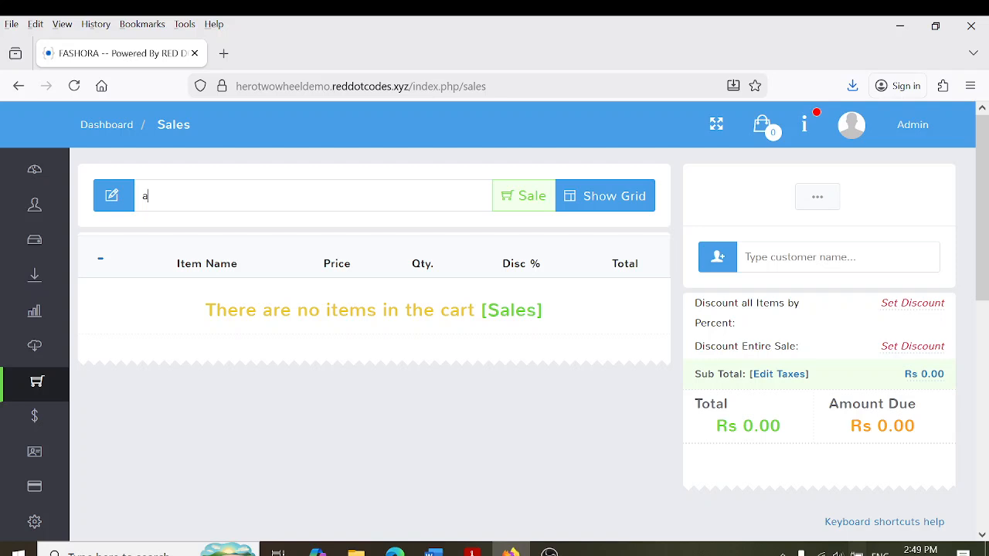
pyautogui.press('BackSpace')
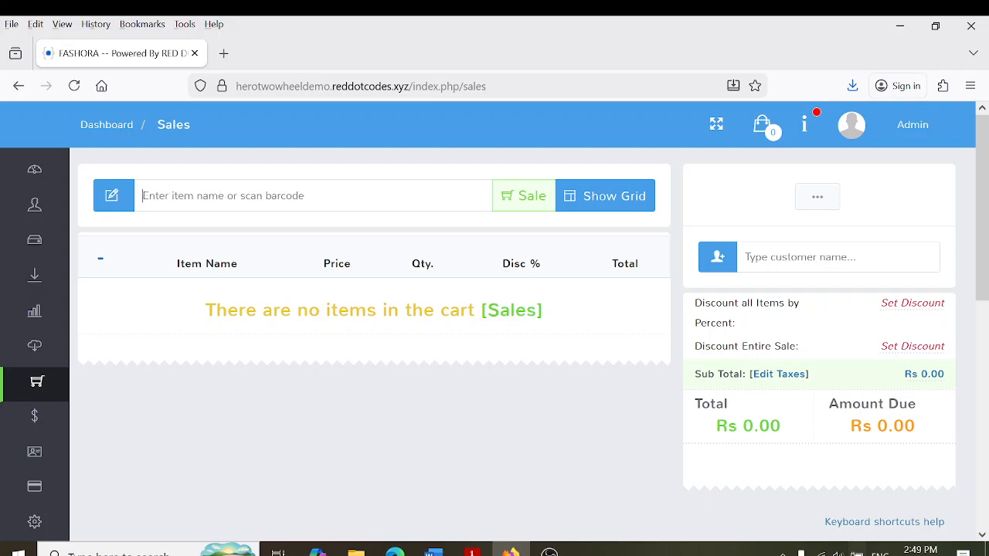
pyautogui.write('4706000601167')
pyautogui.press('Return')
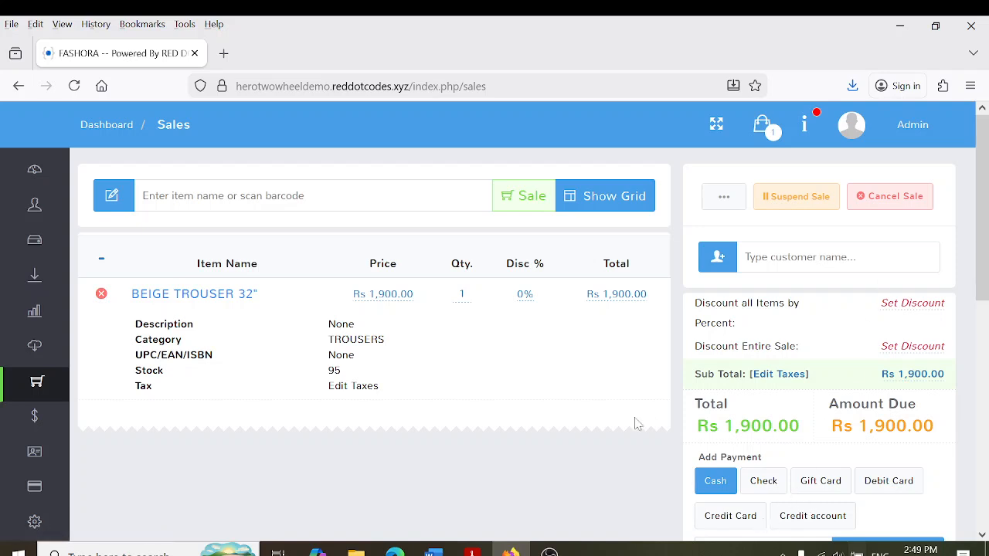
# Complete the Rs 1,900 cash sale and return to an empty Sales register
pyautogui.scroll(-1, 920, 472)
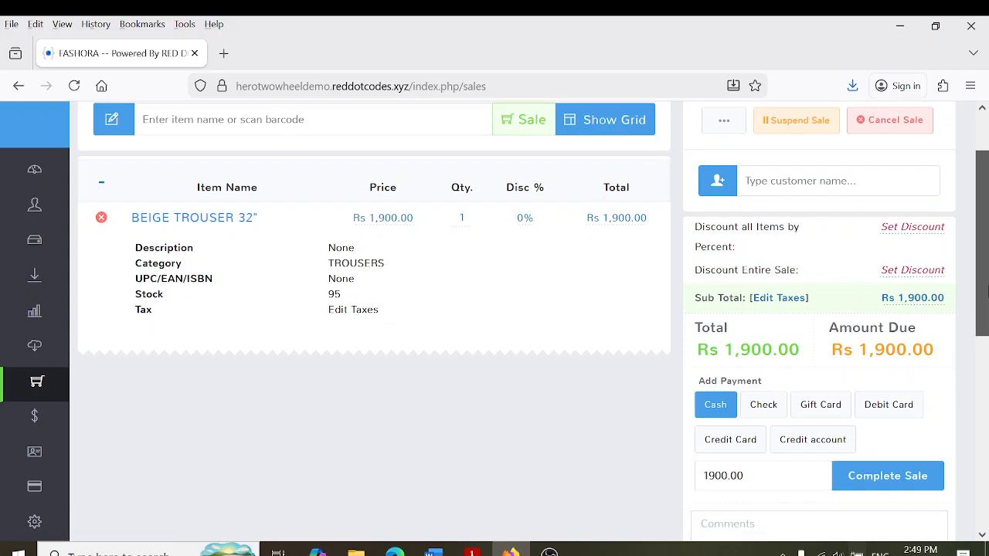
pyautogui.click(901, 483)
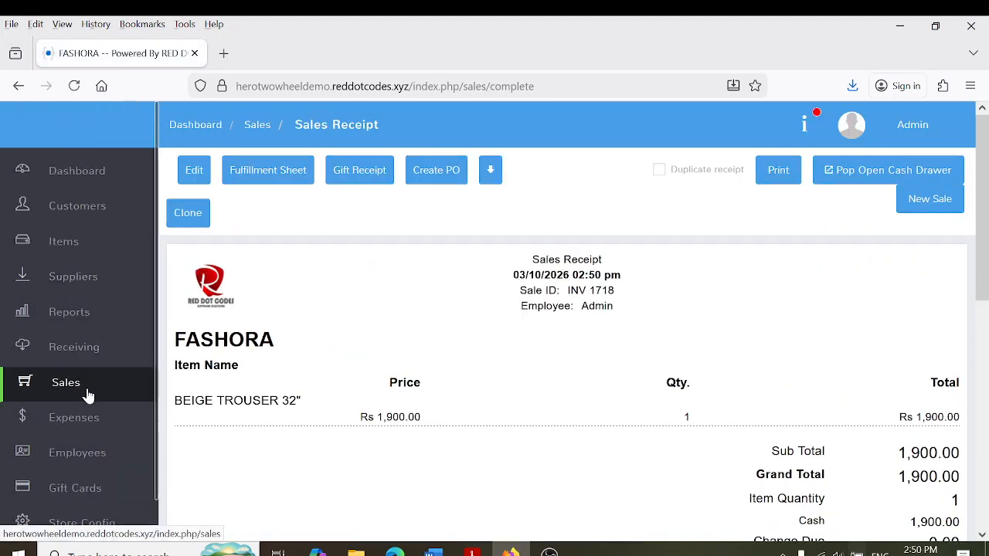
pyautogui.click(88, 393)
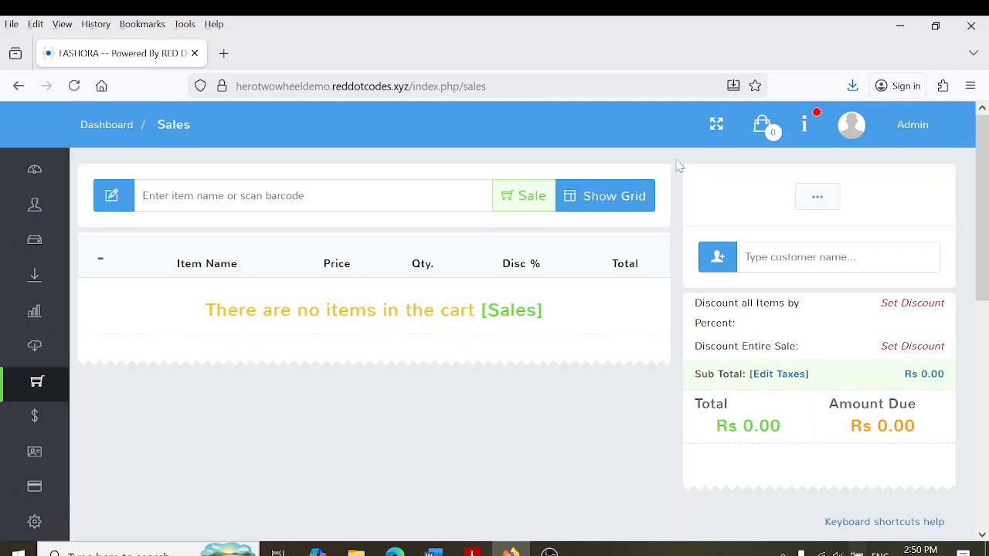
# Add gift card 0002 worth Rs 2,000 to the sale via Sell GiftCard
pyautogui.click(827, 200)
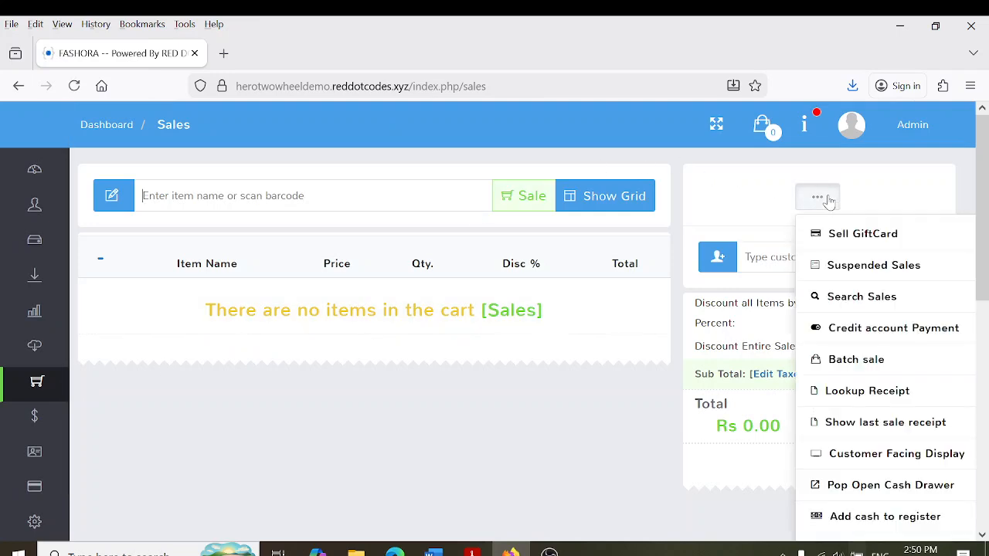
pyautogui.click(850, 242)
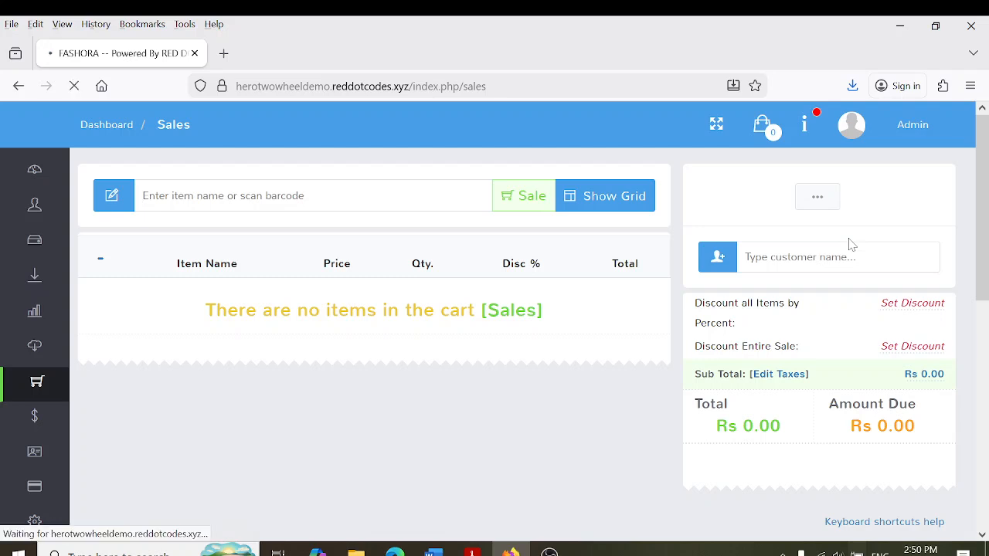
pyautogui.click(253, 213)
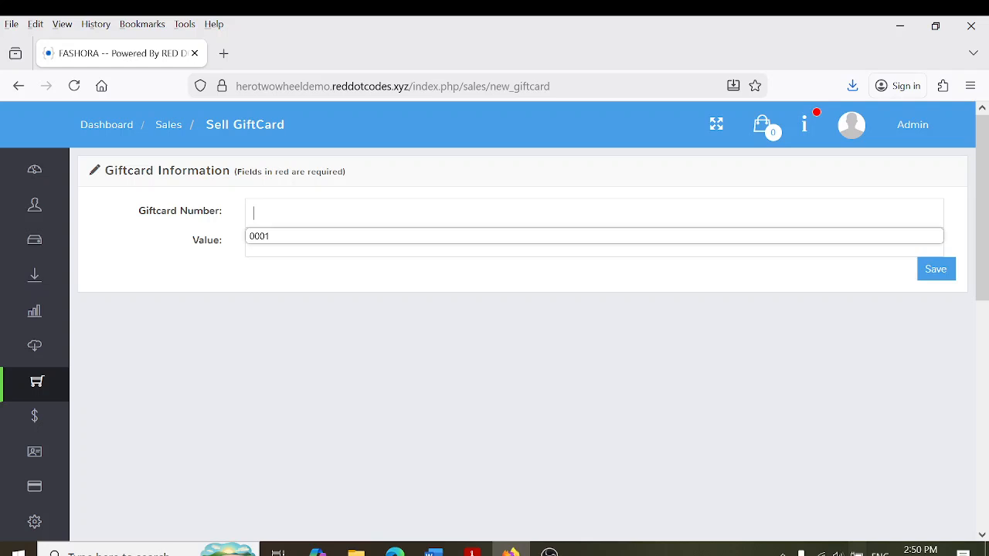
pyautogui.write('0002')
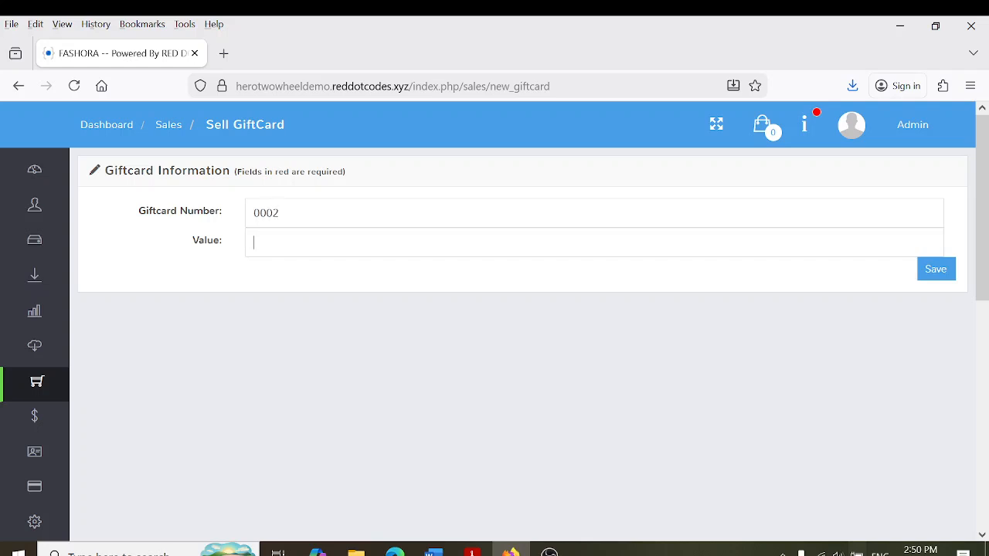
pyautogui.write('2000')
pyautogui.click(944, 273)
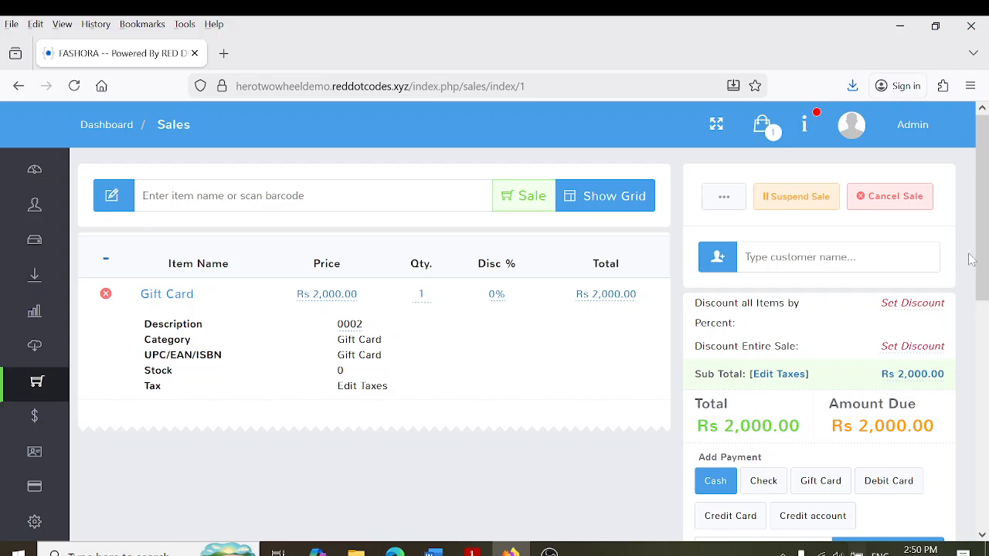
# Complete the sale with Rs 2,000 cash and check gift card 0002 on receipt INV 1719
pyautogui.scroll(-2, 949, 277)
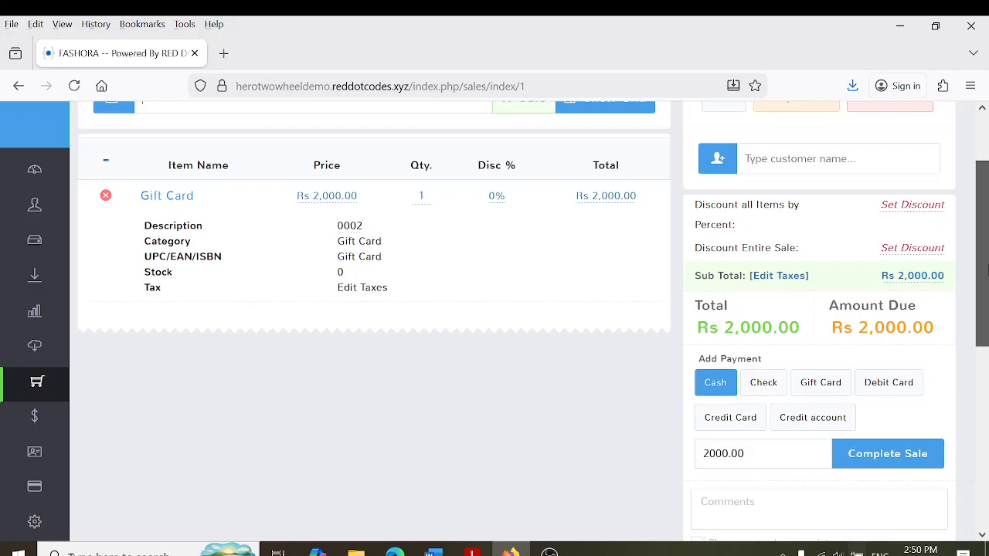
pyautogui.click(878, 460)
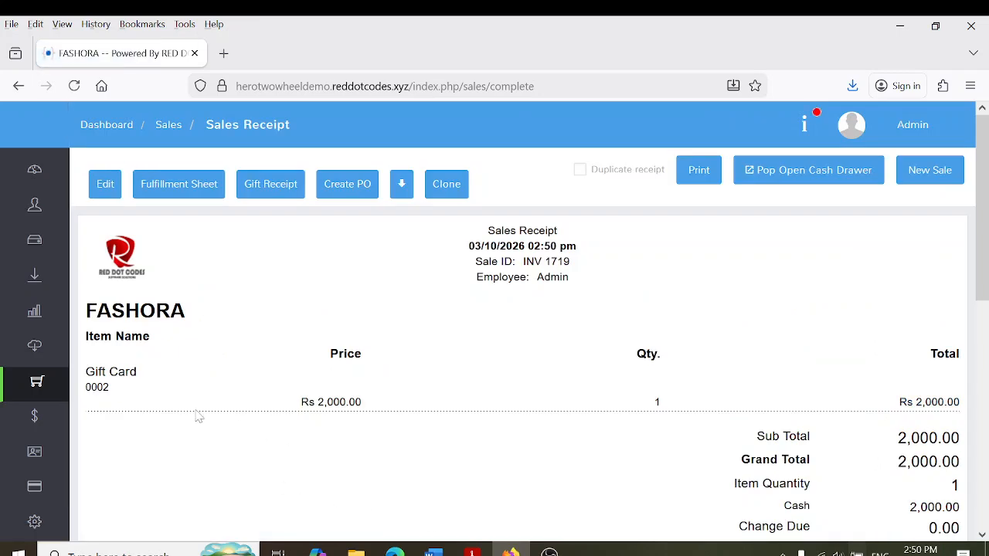
pyautogui.moveTo(86, 386); pyautogui.dragTo(121, 397)
pyautogui.click(120, 397)
# Add the BEIGE TROUSER 32" and two X PERFUME 80ML to a new sale
pyautogui.moveTo(46, 397)
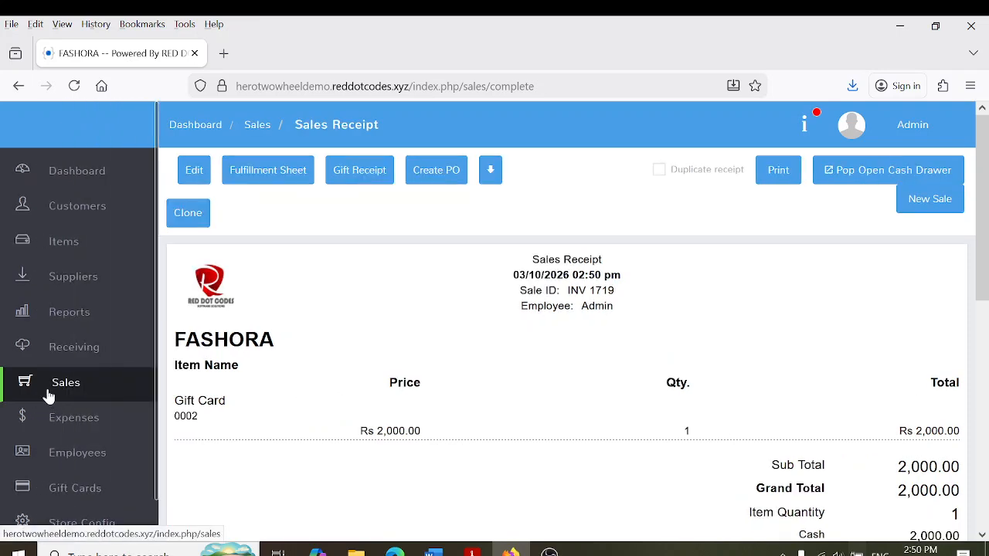
pyautogui.click(48, 396)
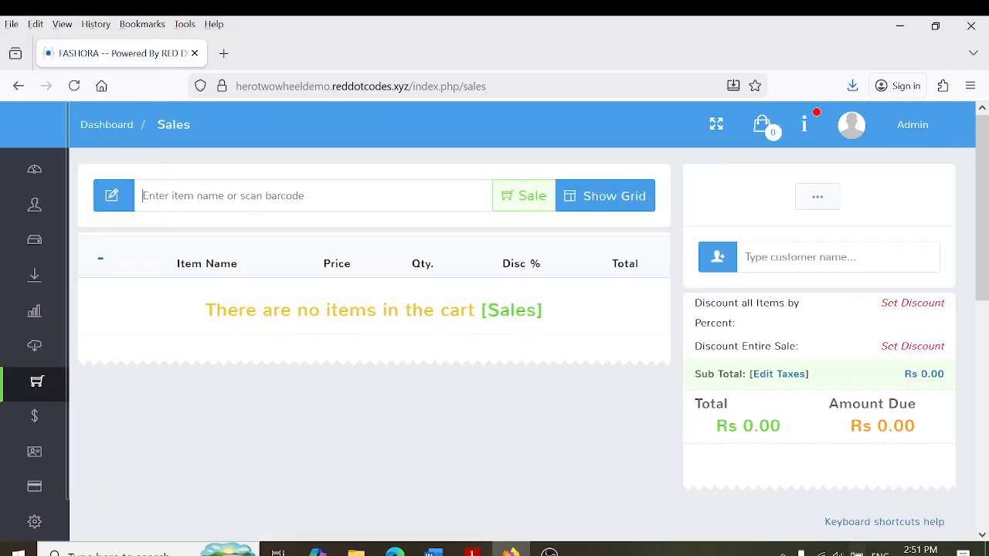
pyautogui.write('4706000147')
pyautogui.press('Return')
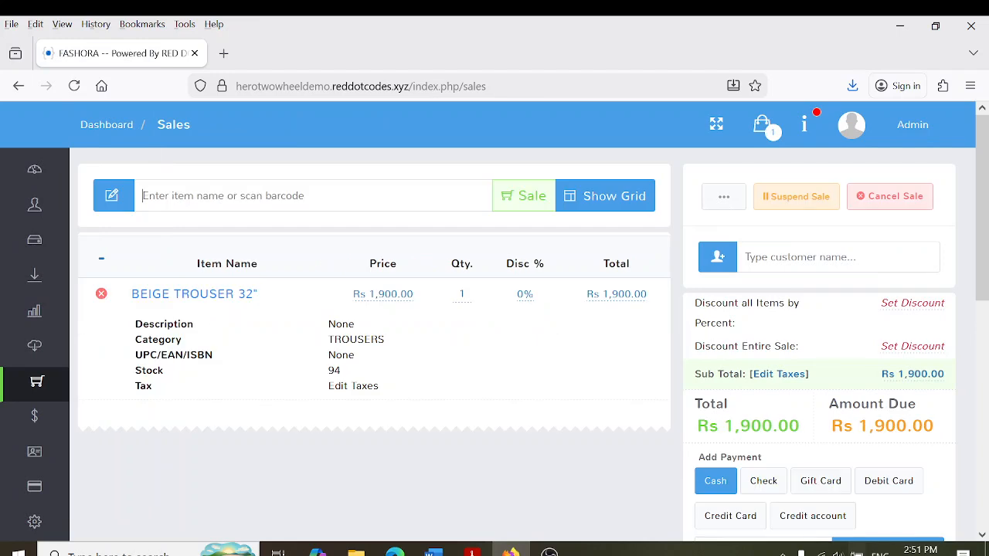
pyautogui.write('4702100132')
pyautogui.press('Return')
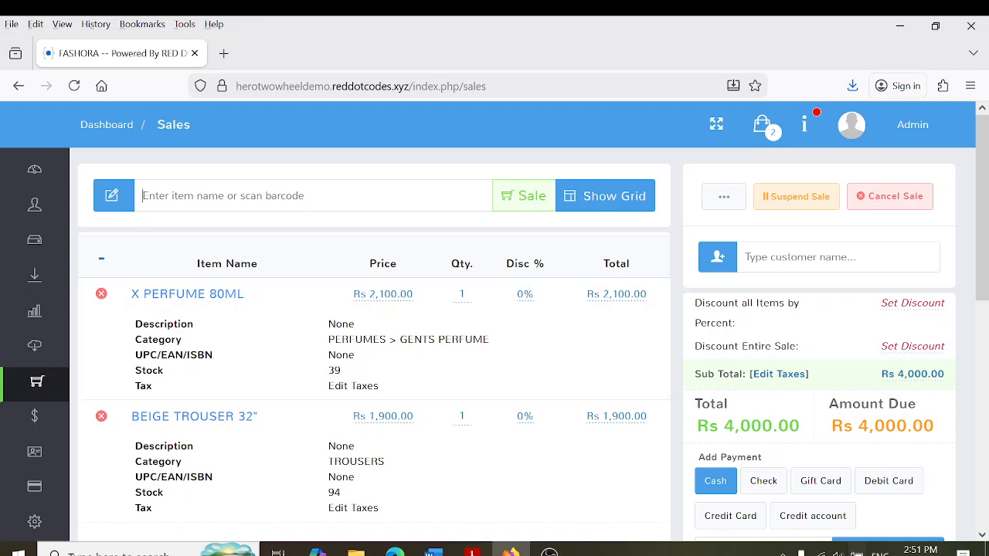
pyautogui.click(460, 294)
pyautogui.press('Return')
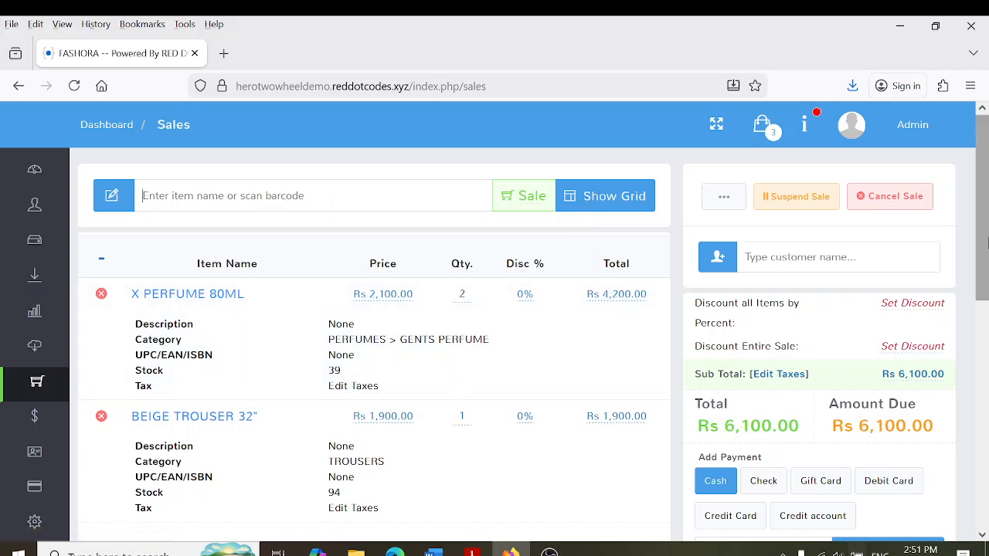
# Apply gift card 0002 as a Rs 2,000 payment
pyautogui.moveTo(986, 242); pyautogui.dragTo(986, 279)
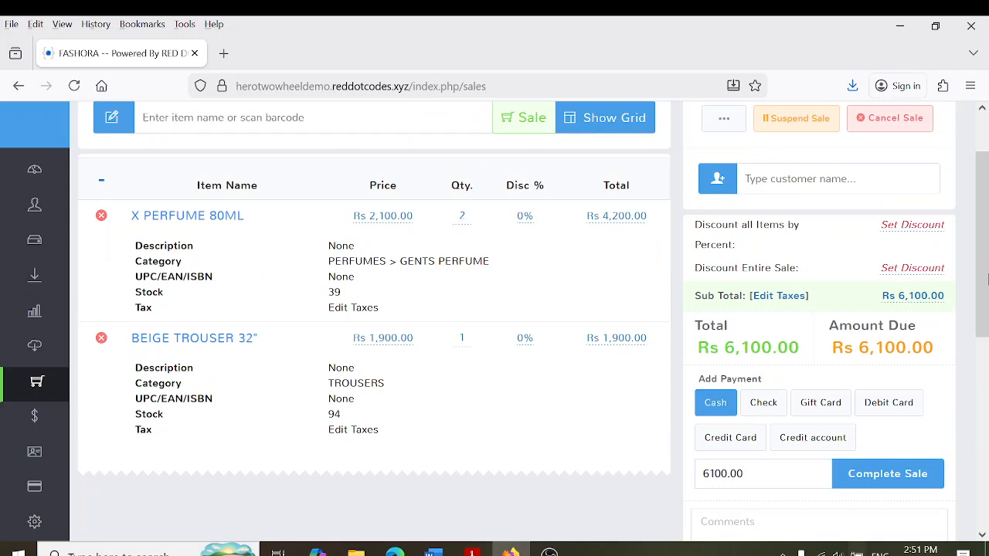
pyautogui.click(822, 406)
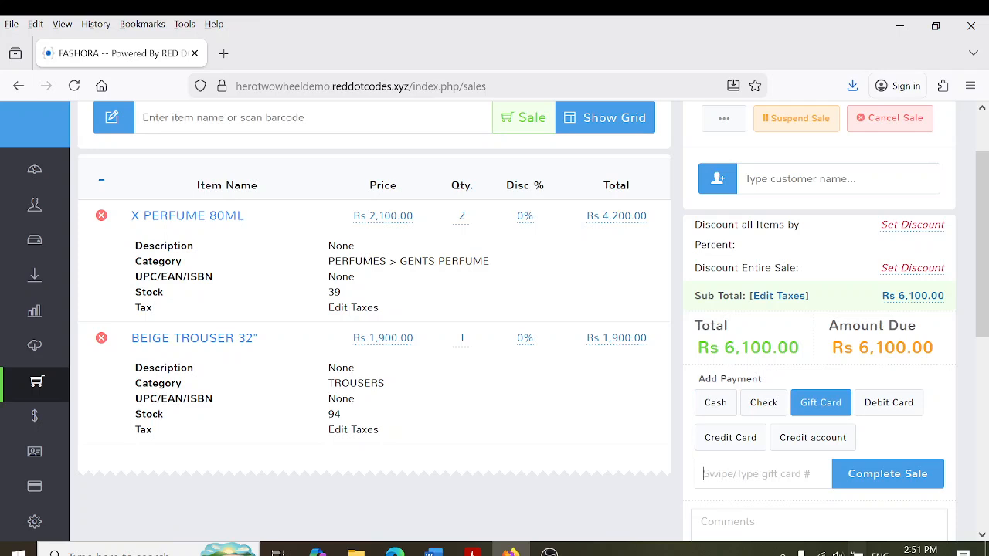
pyautogui.write('0002')
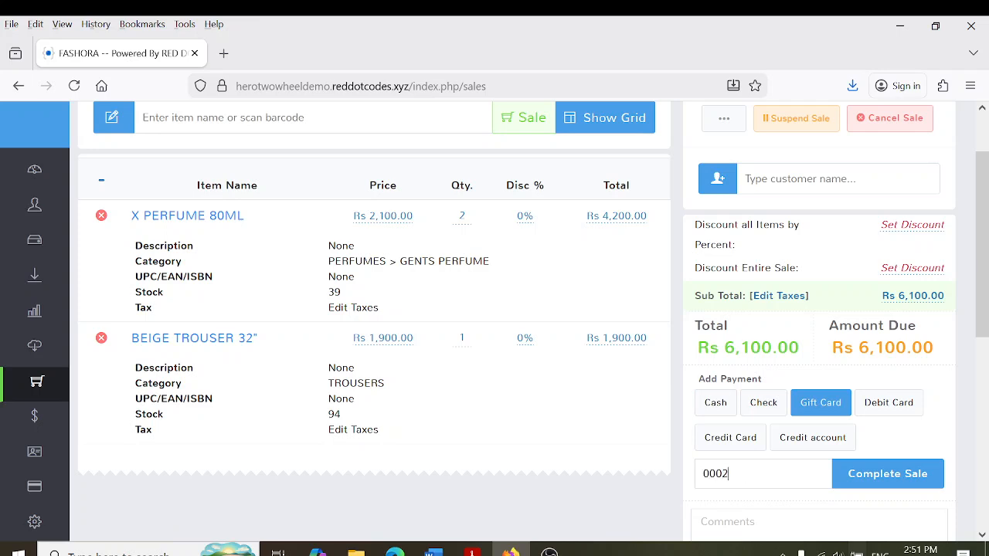
pyautogui.click(856, 466)
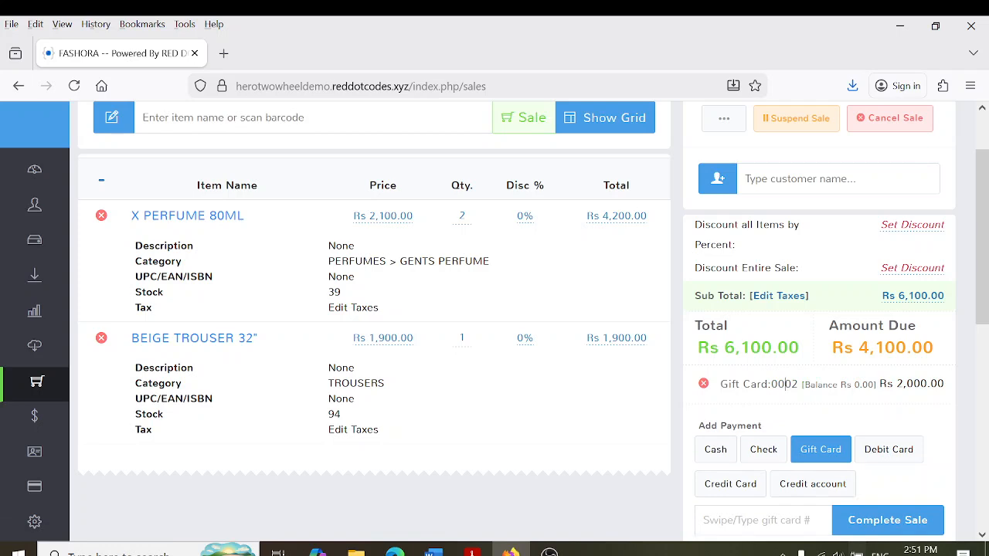
# Pay the remaining Rs 4,100 in cash and complete sale INV 1720
pyautogui.scroll(-2, 803, 384)
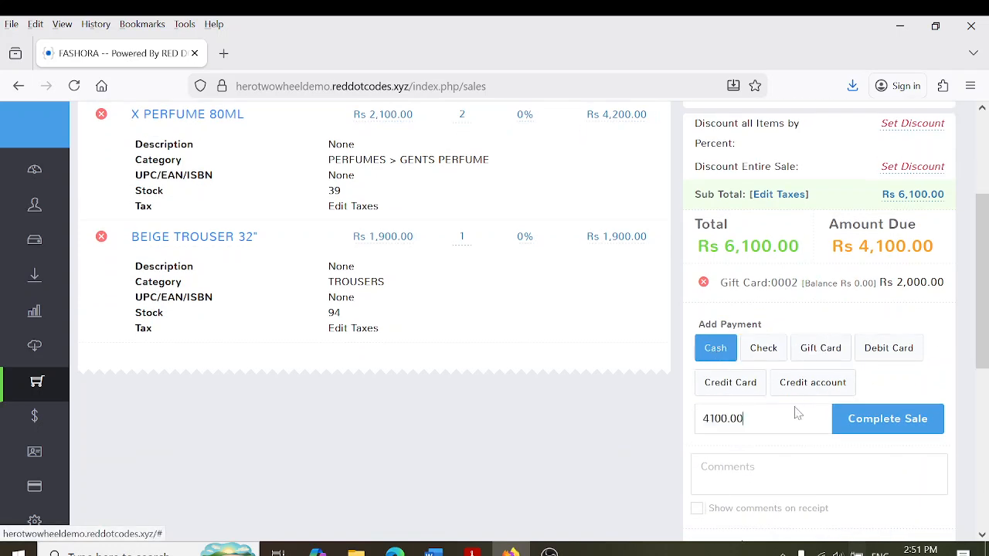
pyautogui.click(869, 424)
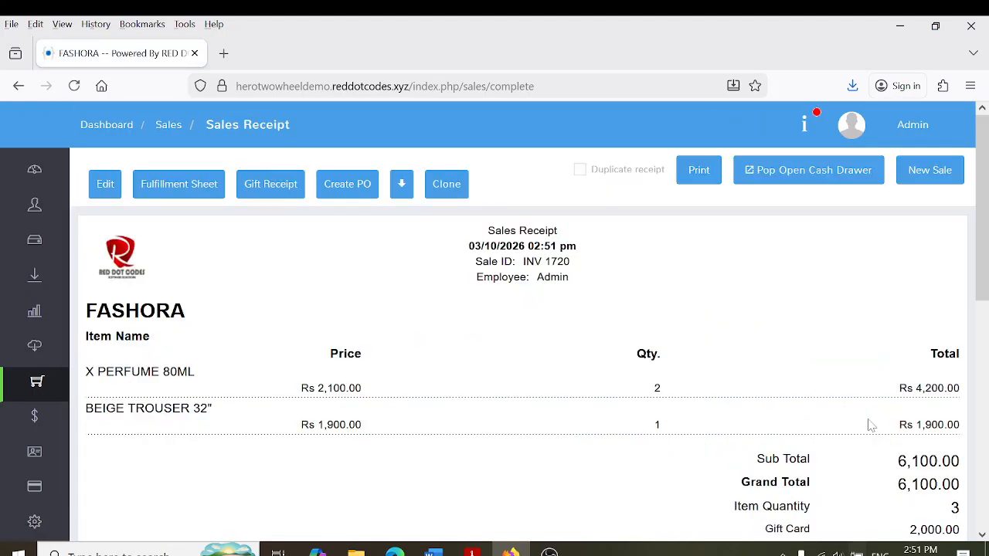
pyautogui.scroll(-2, 986, 321)
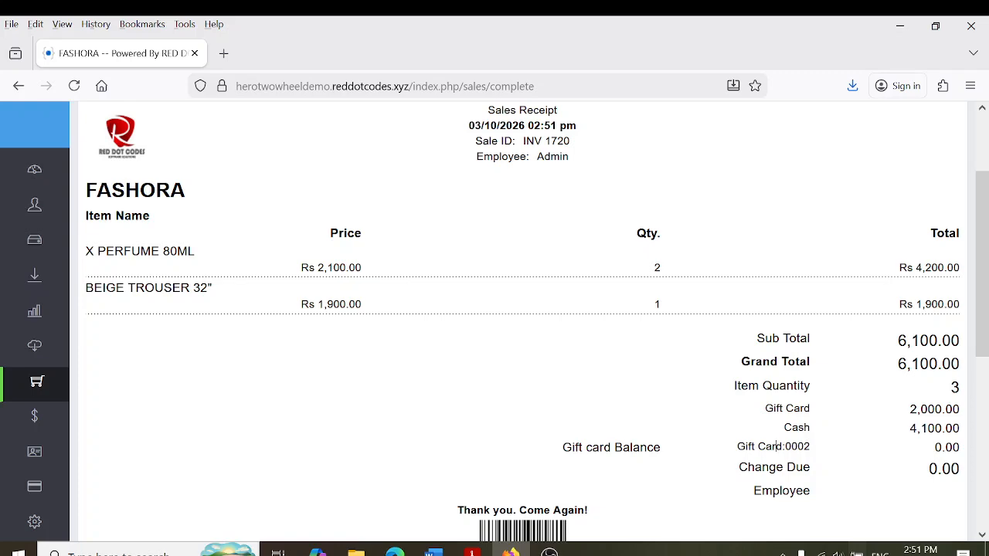
pyautogui.scroll(3, 986, 278)
# Return to Sales and open the Remove cash from register form
pyautogui.moveTo(41, 397)
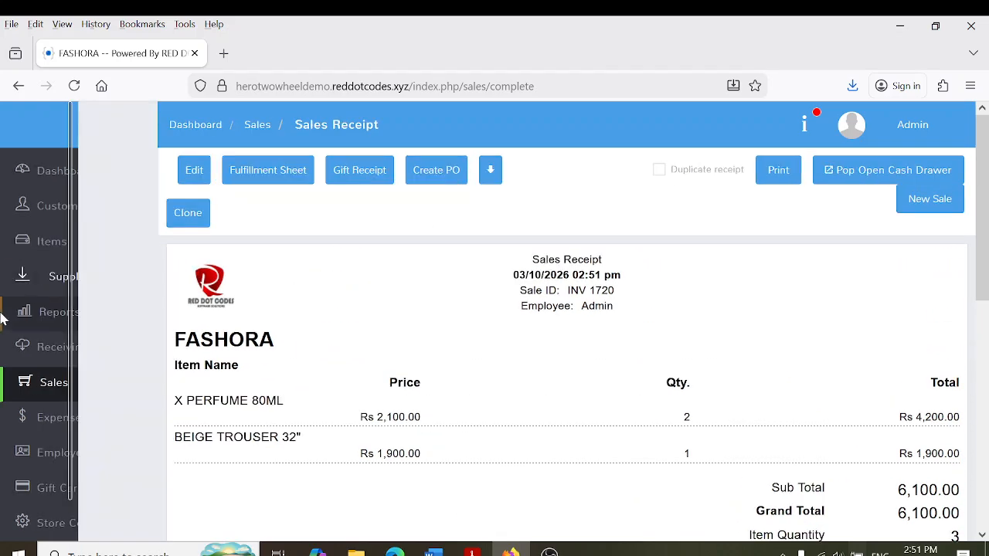
pyautogui.click(42, 398)
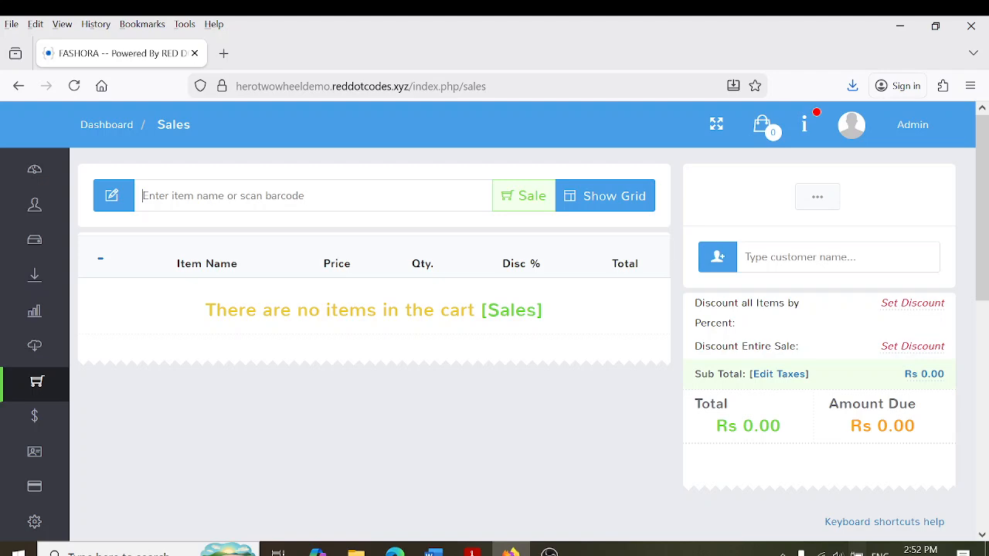
pyautogui.click(817, 196)
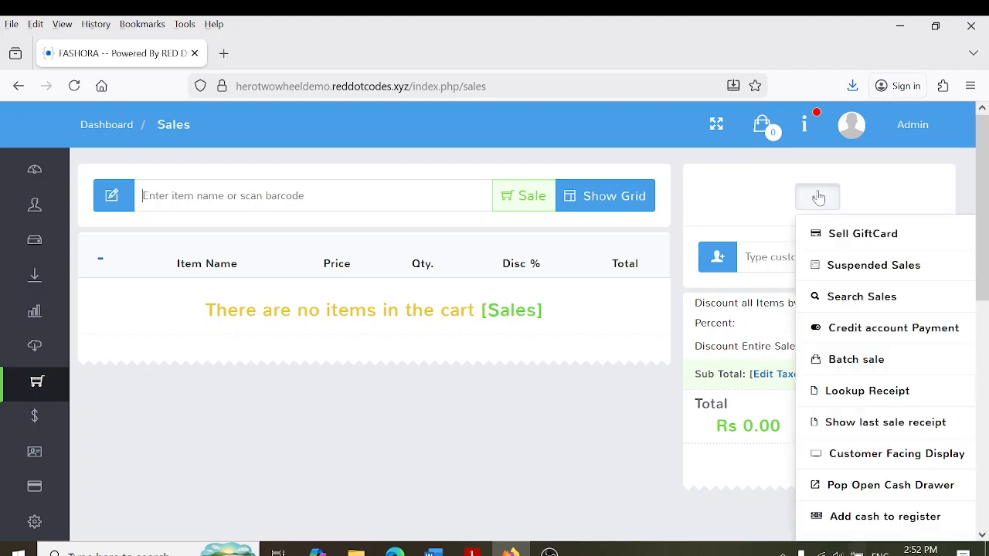
pyautogui.scroll(-3, 987, 202)
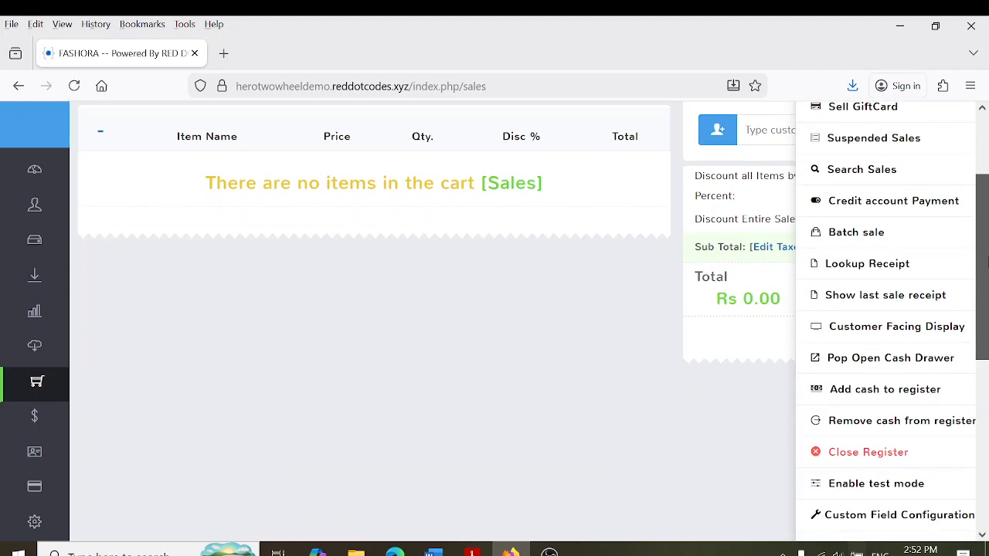
pyautogui.click(885, 430)
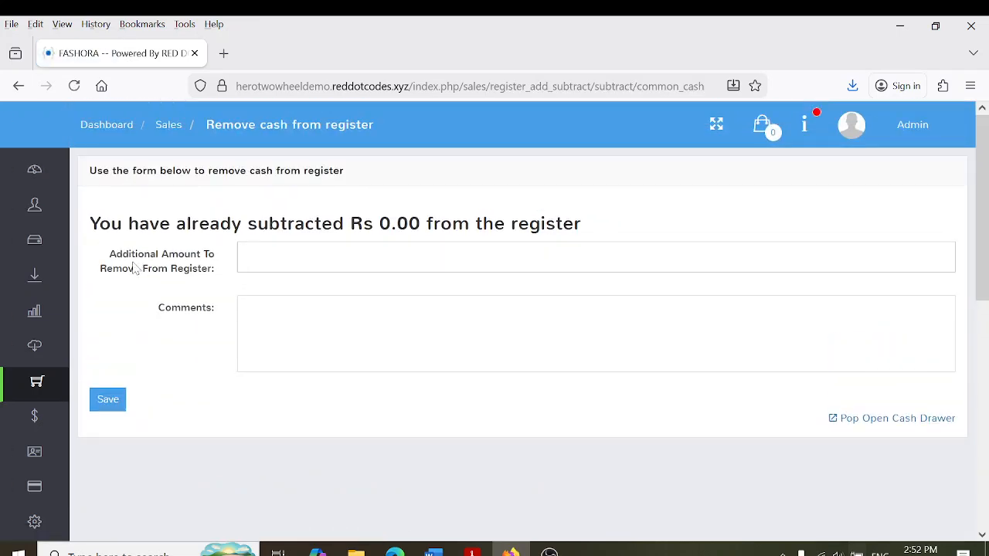
# Enter amount 300 with comment 'LUNCH - CASHIER 1' and save the removal
pyautogui.click(245, 258)
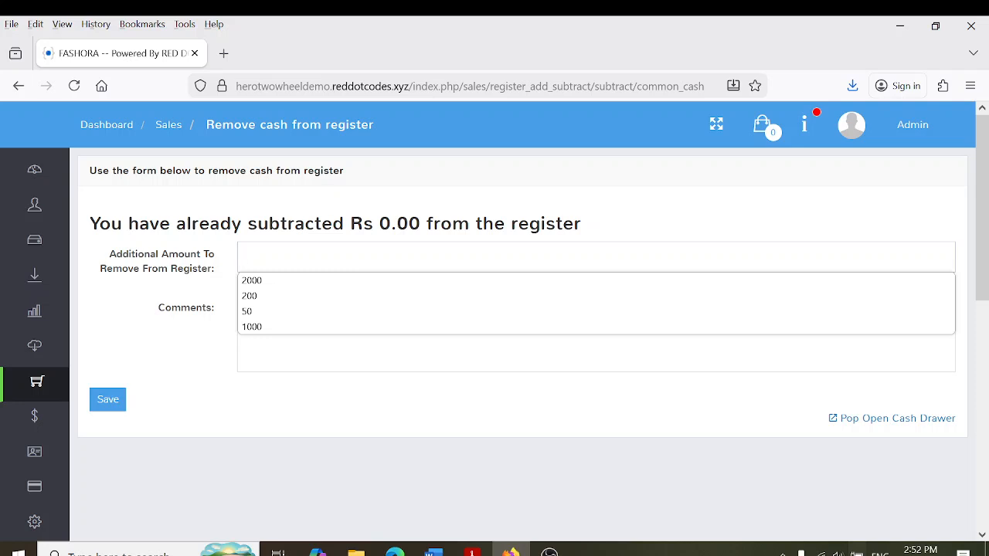
pyautogui.write('300')
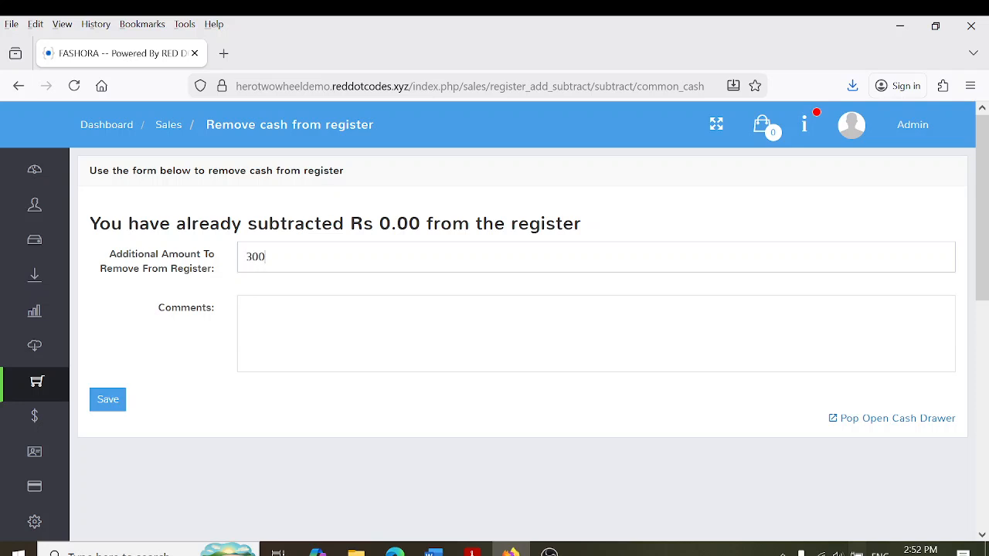
pyautogui.press('Tab')
pyautogui.write('LUNCH - CASHIER 1')
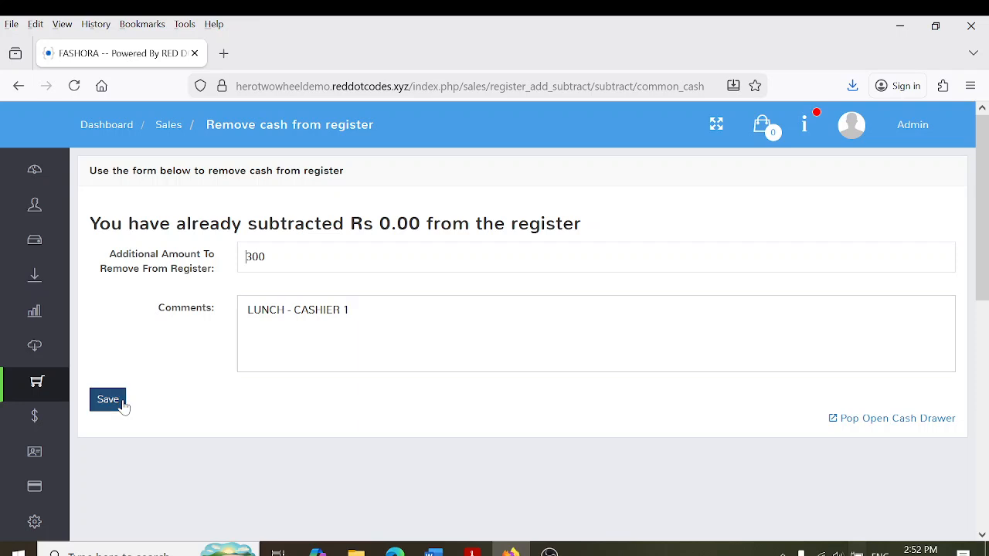
pyautogui.click(122, 403)
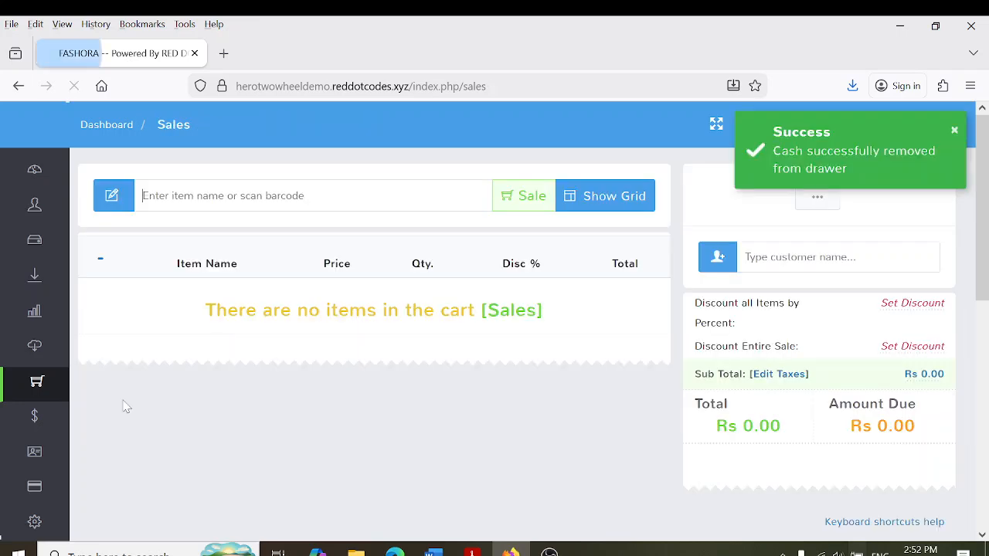
pyautogui.click(955, 130)
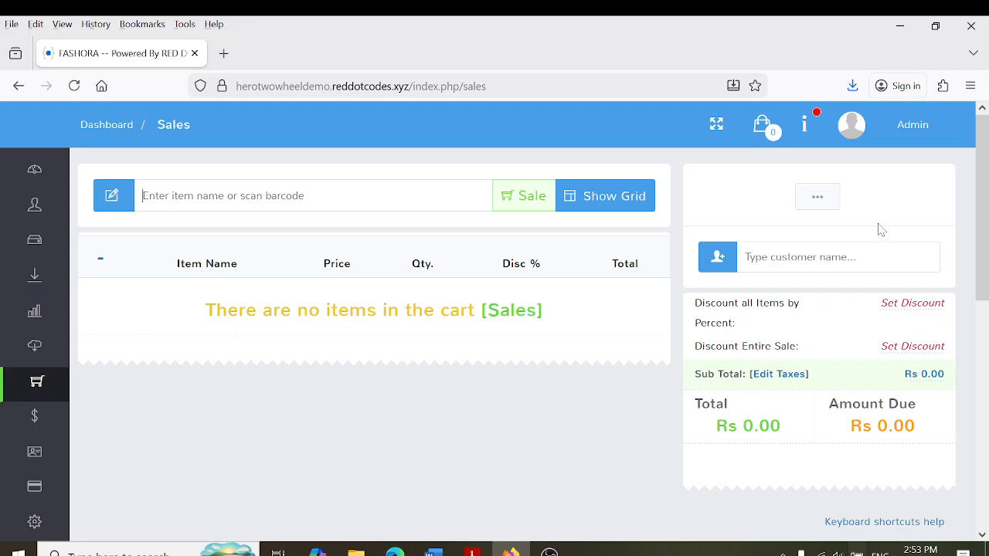
# Add Rs 1,000 cash to the register with comment 'CASH IN' and dismiss the confirmation
pyautogui.click(829, 202)
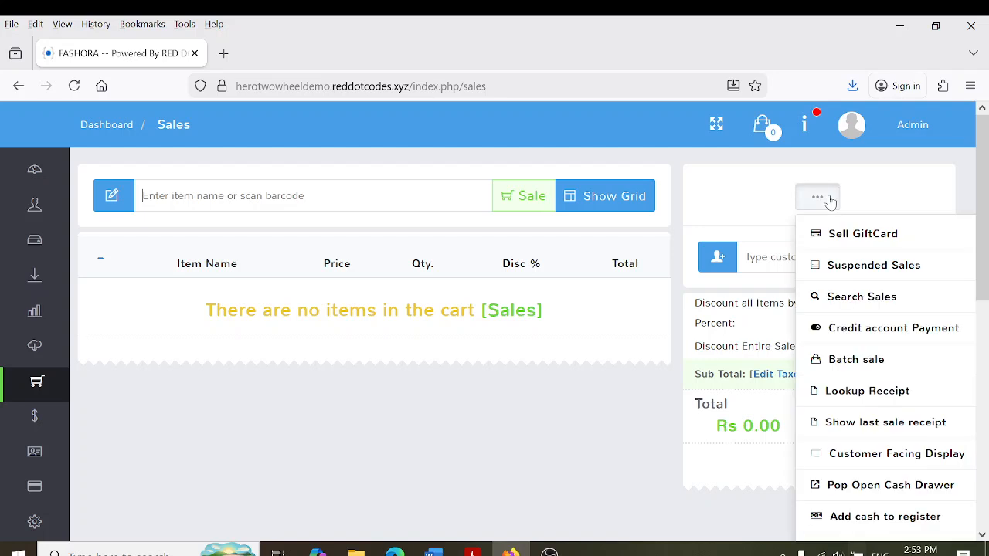
pyautogui.scroll(-3, 819, 347)
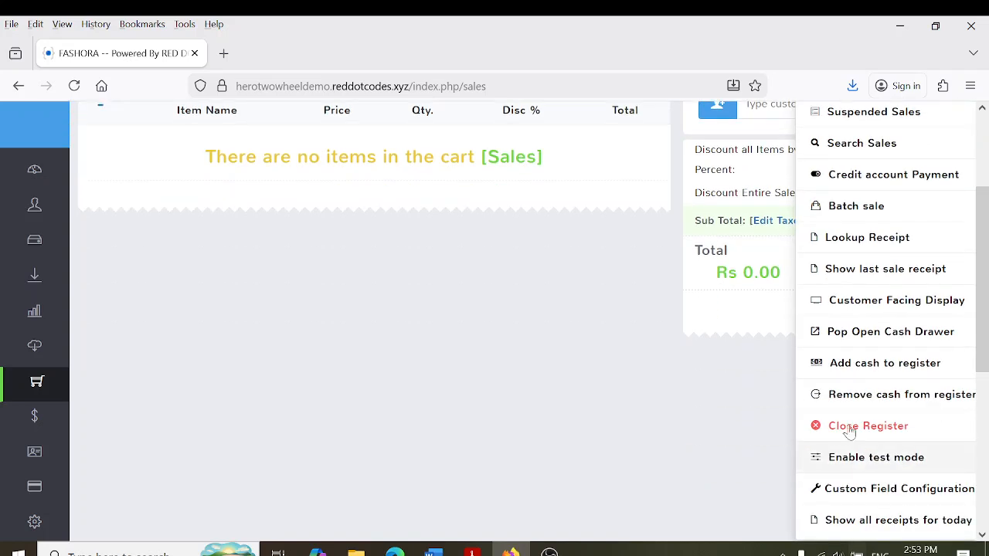
pyautogui.click(874, 363)
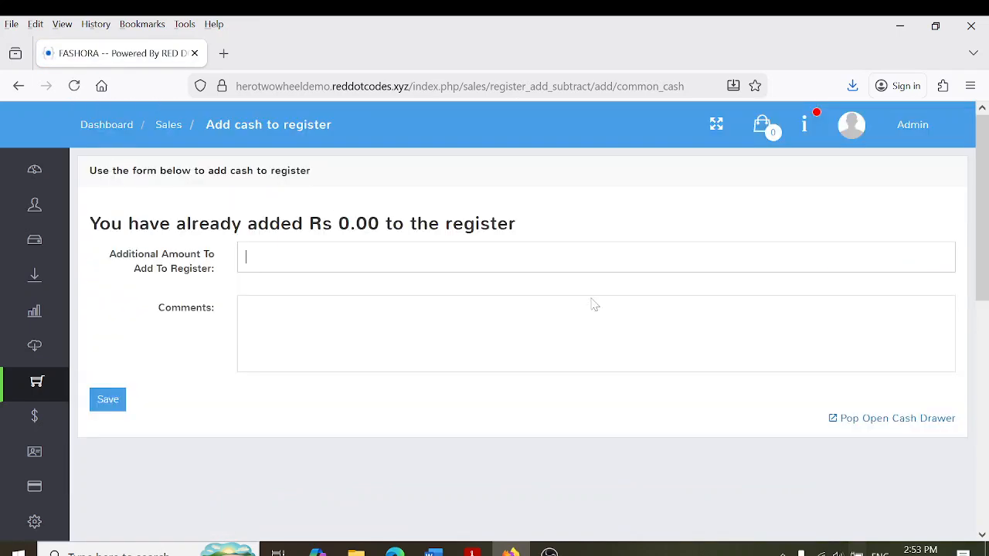
pyautogui.click(247, 257)
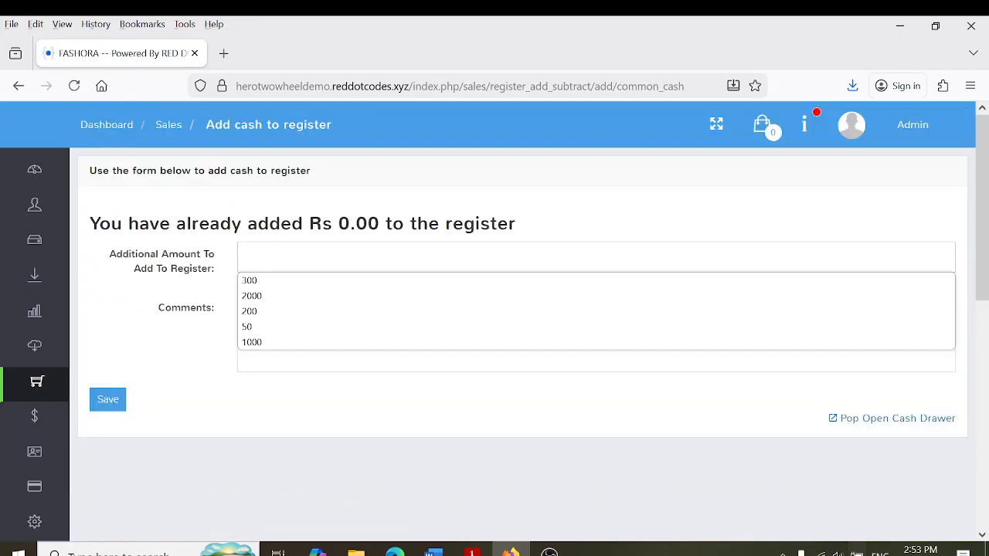
pyautogui.write('1000')
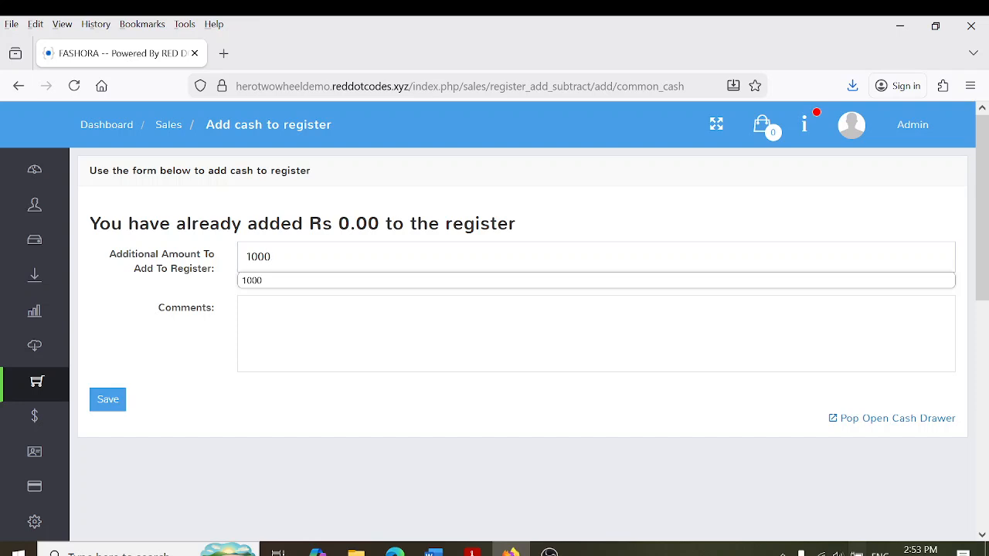
pyautogui.press('Tab')
pyautogui.write('CAS')
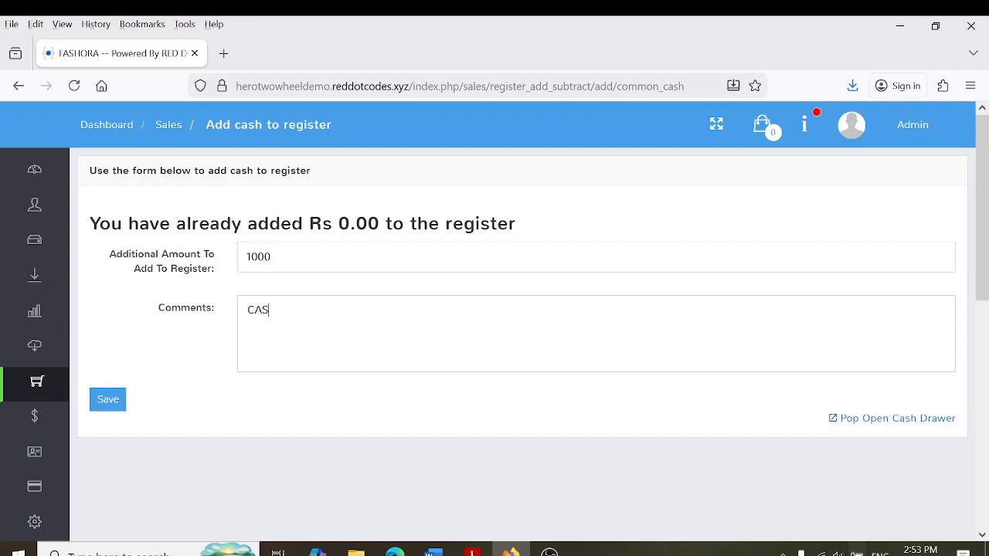
pyautogui.write('H IN')
pyautogui.click(117, 403)
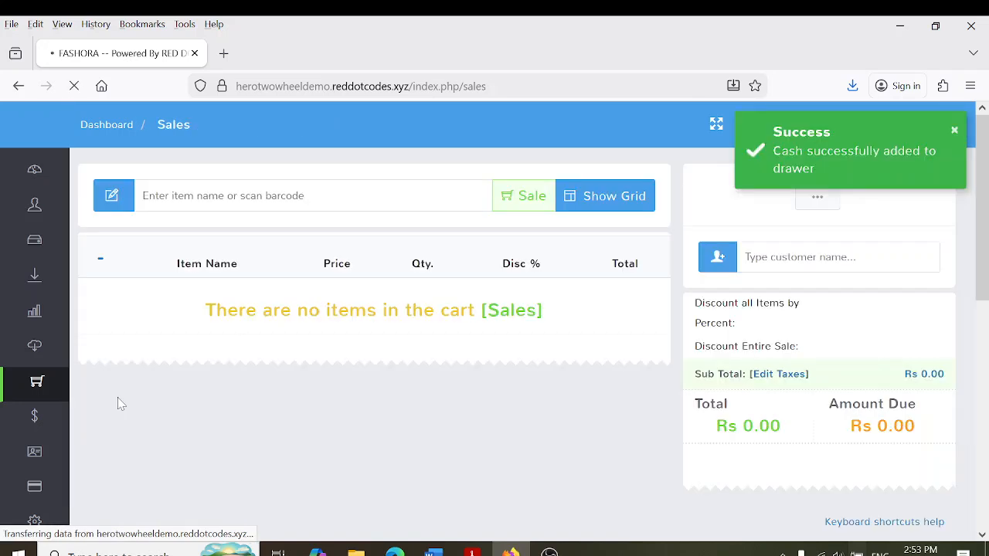
pyautogui.click(954, 131)
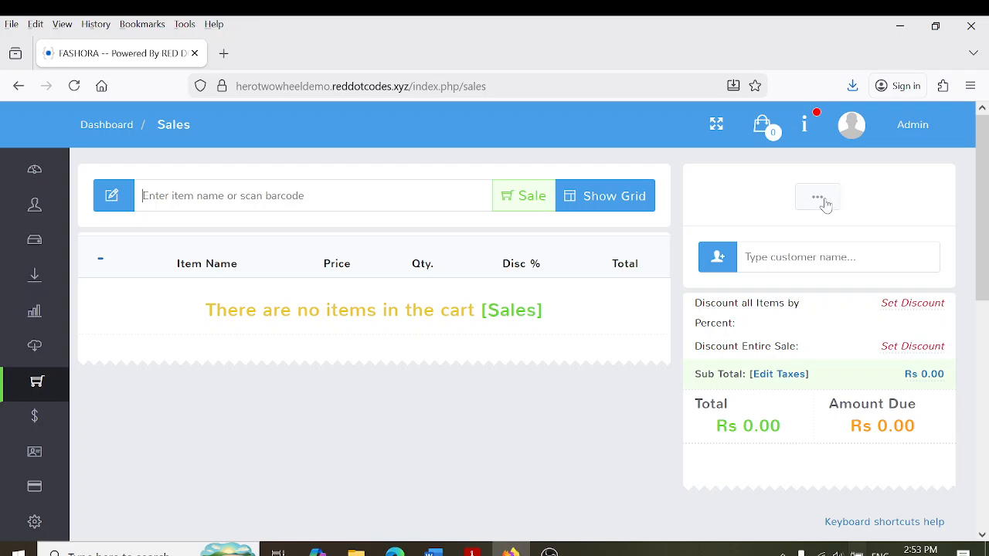
# Open the Close Register form and look through its list of note denominations
pyautogui.click(825, 203)
pyautogui.scroll(-3, 876, 415)
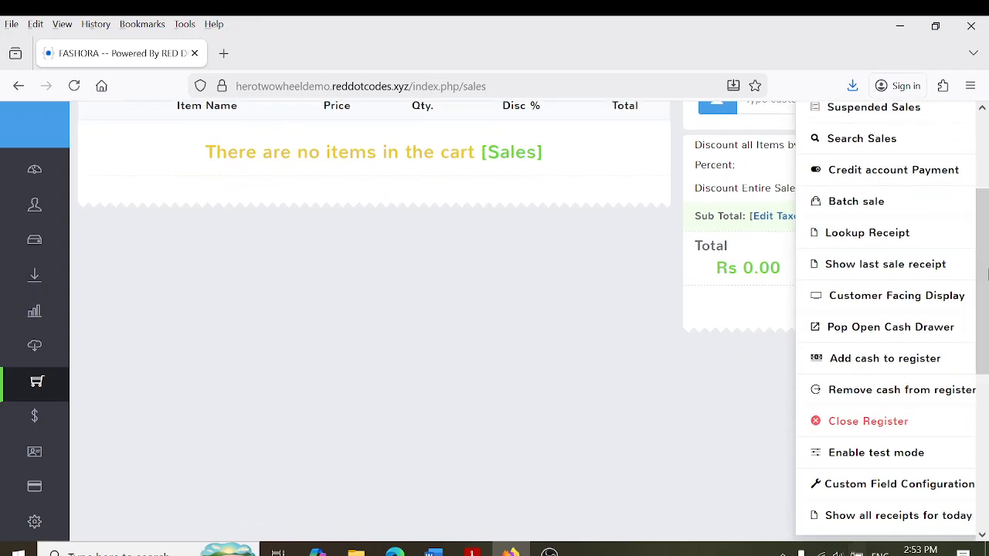
pyautogui.click(877, 417)
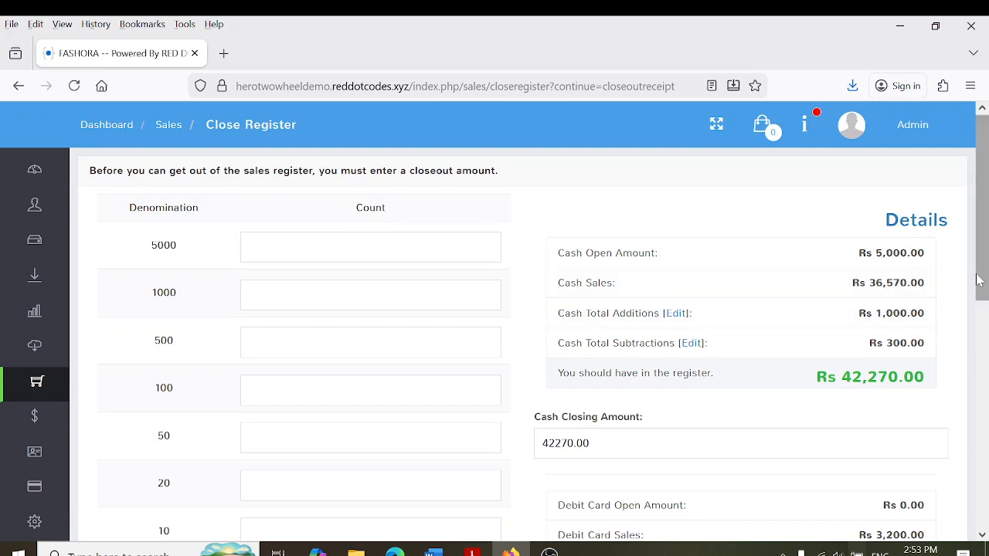
pyautogui.scroll(-1, 894, 283)
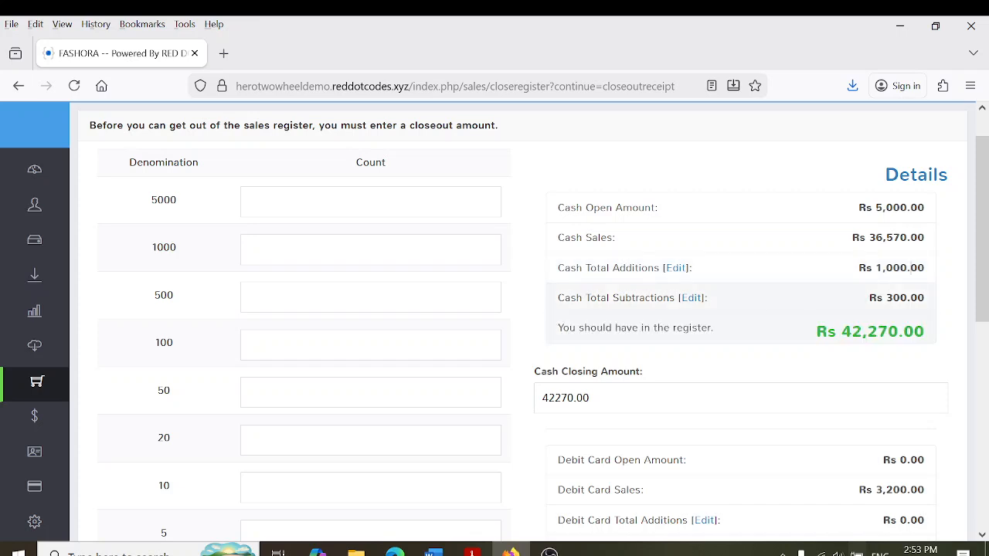
pyautogui.scroll(-2, 985, 306)
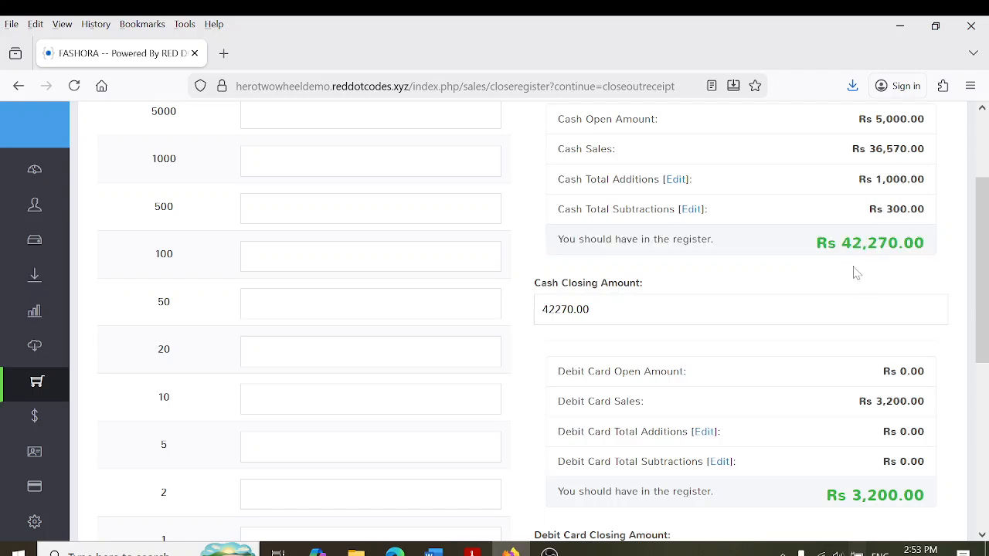
pyautogui.scroll(-3, 984, 267)
pyautogui.scroll(3, 985, 266)
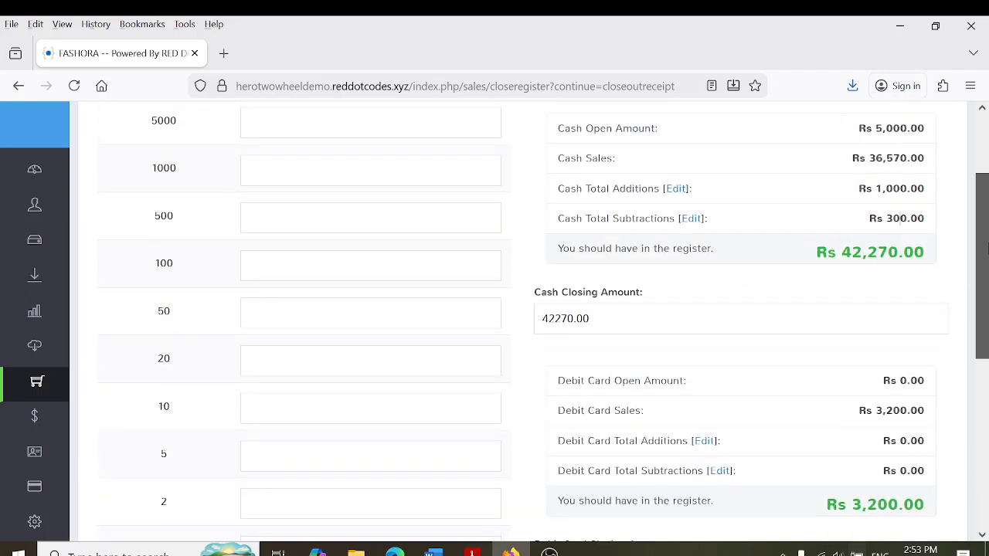
pyautogui.scroll(-1, 985, 267)
pyautogui.scroll(-1, 985, 266)
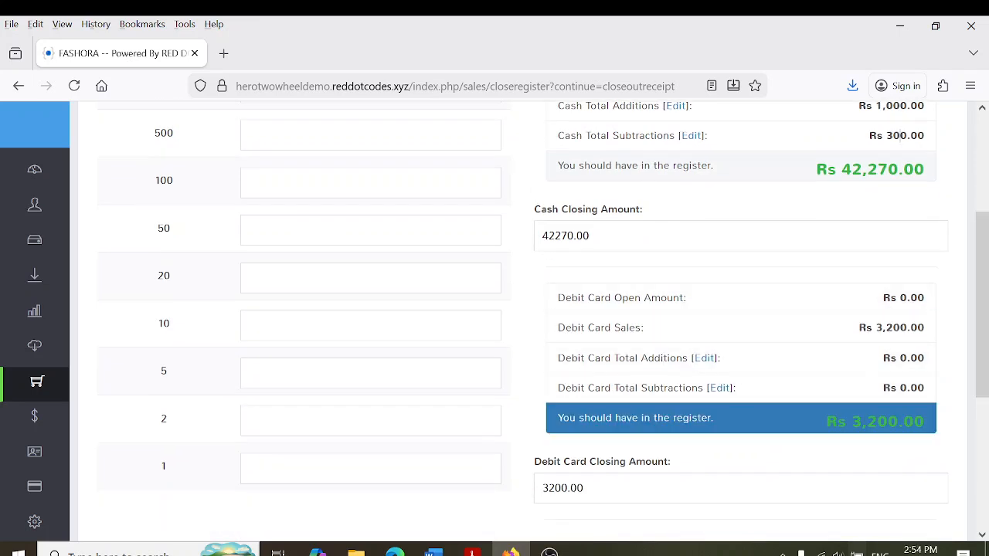
pyautogui.scroll(3, 906, 394)
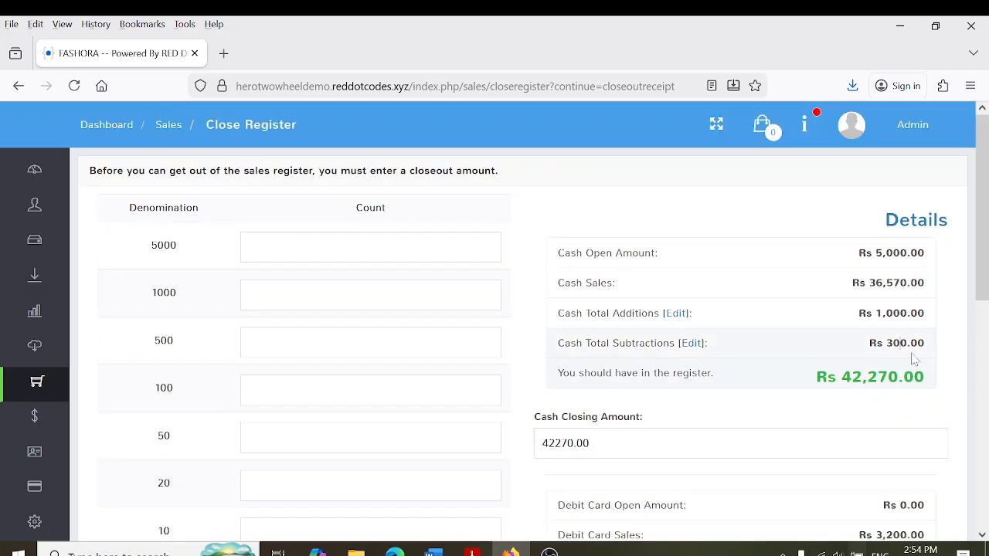
# Count 4×5000, 20×1000 and 4×500 notes and submit the Rs 42,000 closeout
pyautogui.click(246, 247)
pyautogui.write('4')
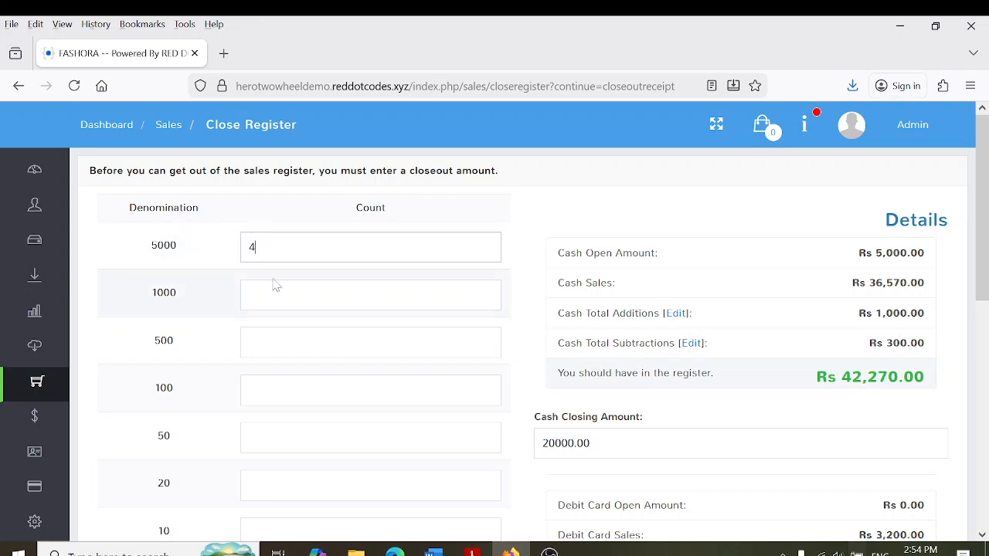
pyautogui.click(249, 294)
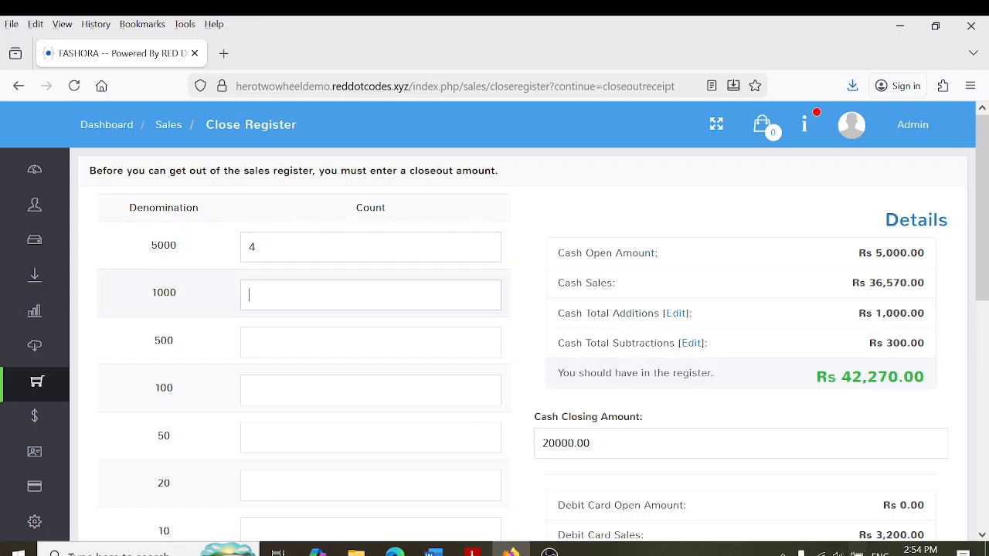
pyautogui.write('3')
pyautogui.press('BackSpace')
pyautogui.write('25')
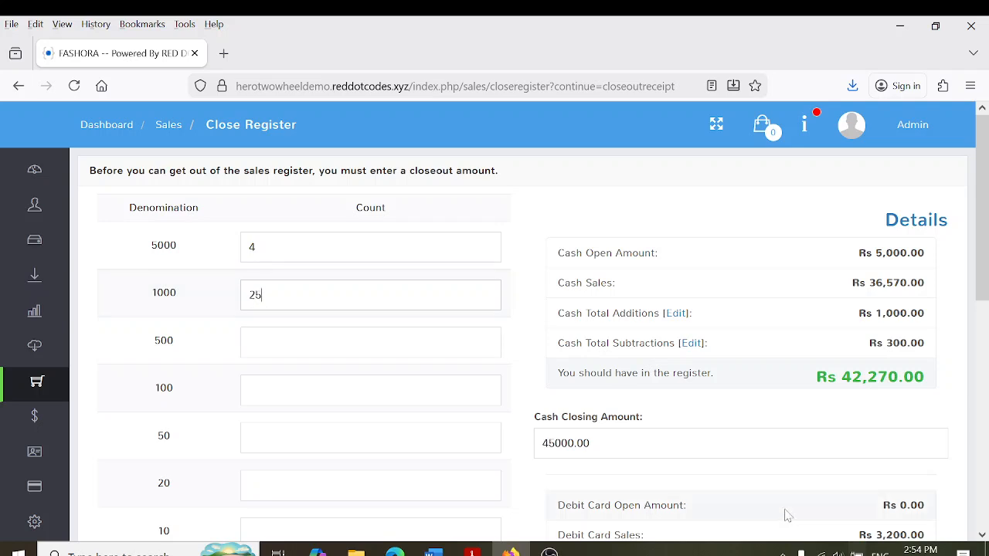
pyautogui.press('BackSpace')
pyautogui.press('BackSpace')
pyautogui.write('20')
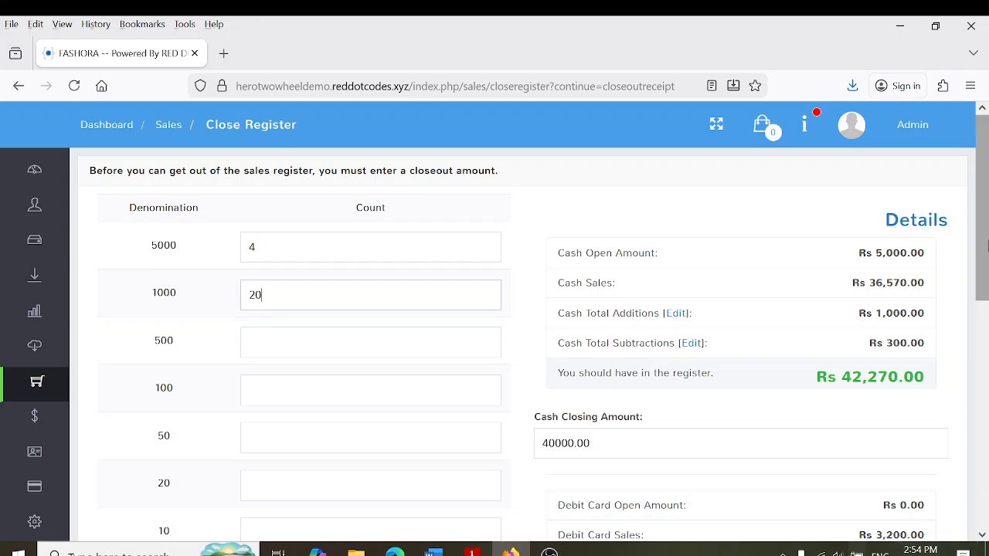
pyautogui.scroll(-1, 987, 245)
pyautogui.press('Tab')
pyautogui.write('4')
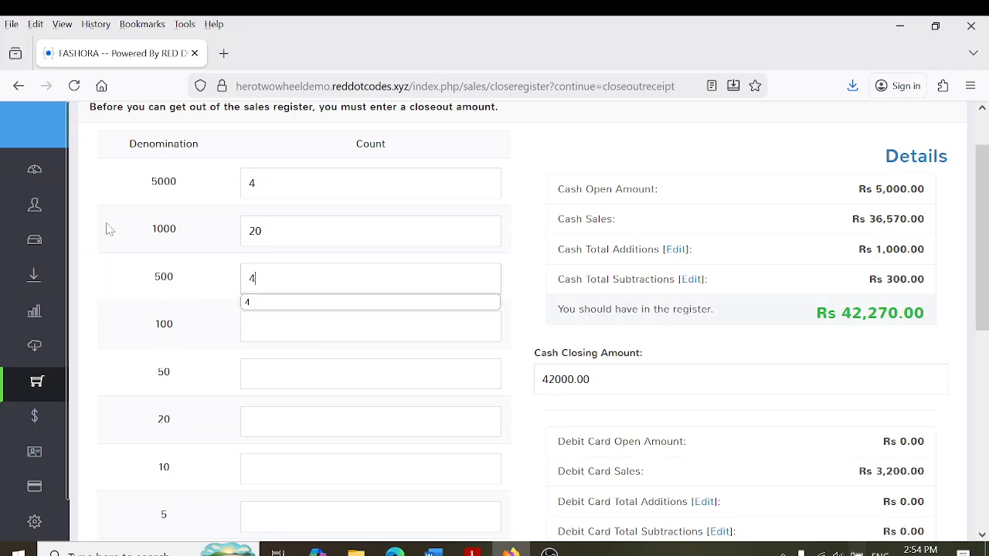
pyautogui.click(528, 270)
pyautogui.moveTo(982, 225); pyautogui.dragTo(986, 397)
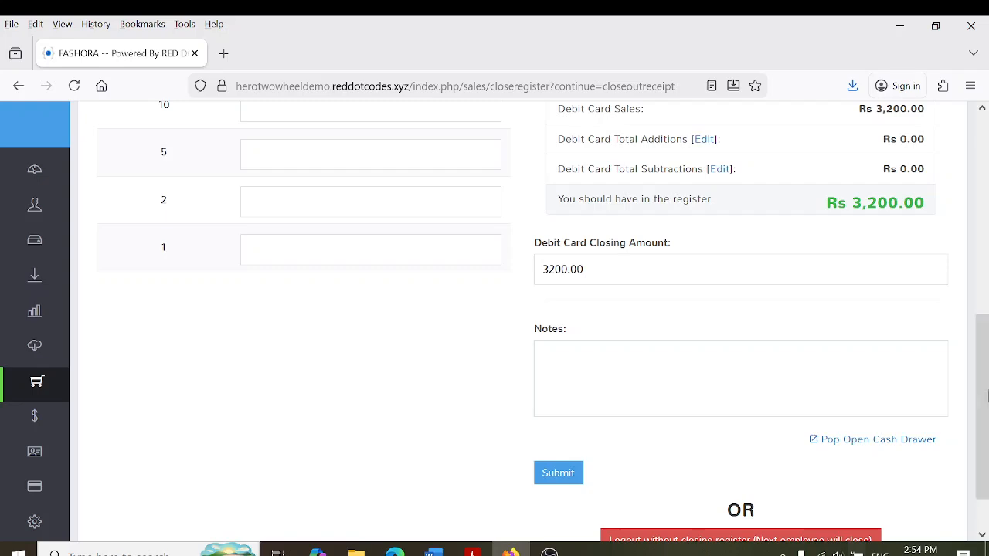
pyautogui.click(563, 473)
# Confirm the register closing and check the shift start time and Rs 5,000 opening amount
pyautogui.click(729, 344)
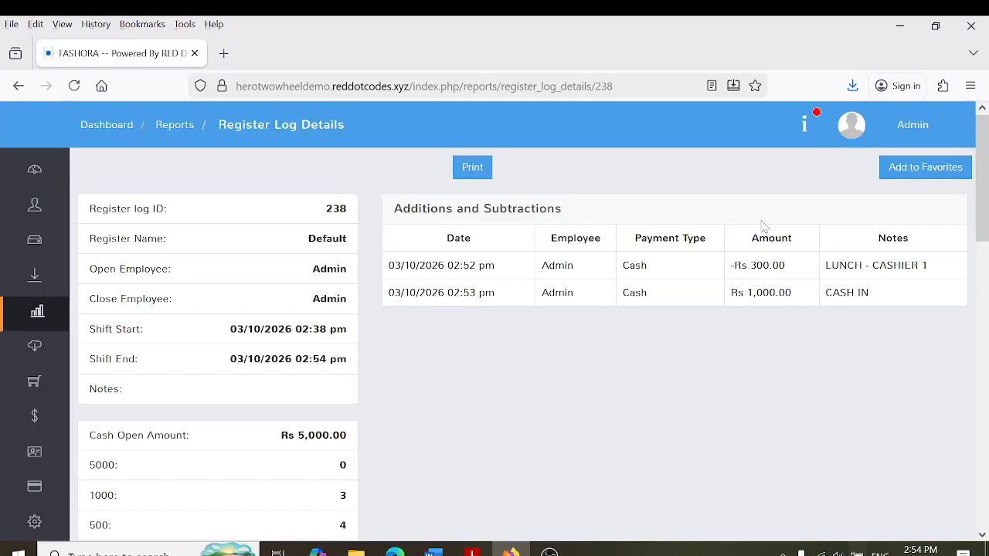
pyautogui.scroll(-1, 982, 201)
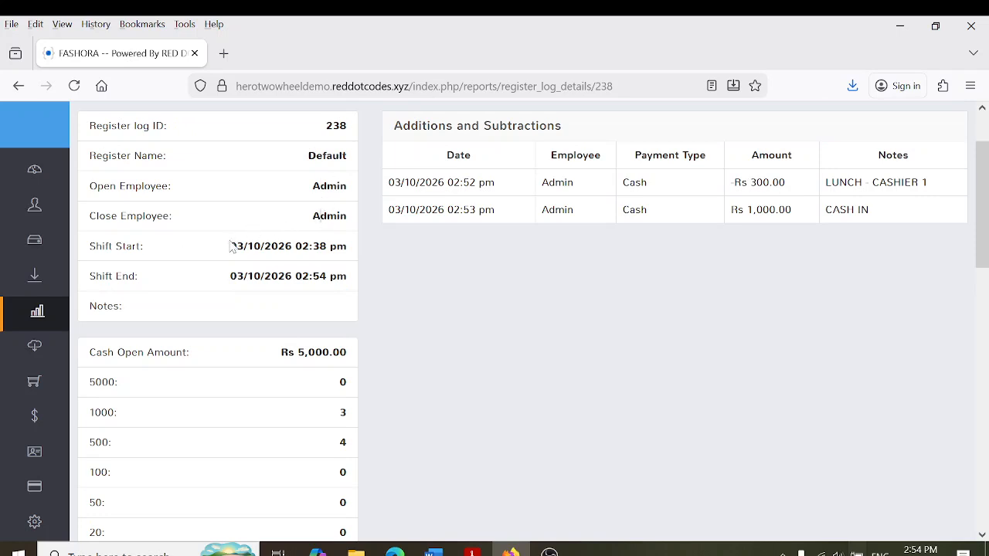
pyautogui.moveTo(230, 246); pyautogui.dragTo(319, 245)
pyautogui.click(271, 275)
pyautogui.scroll(-3, 499, 215)
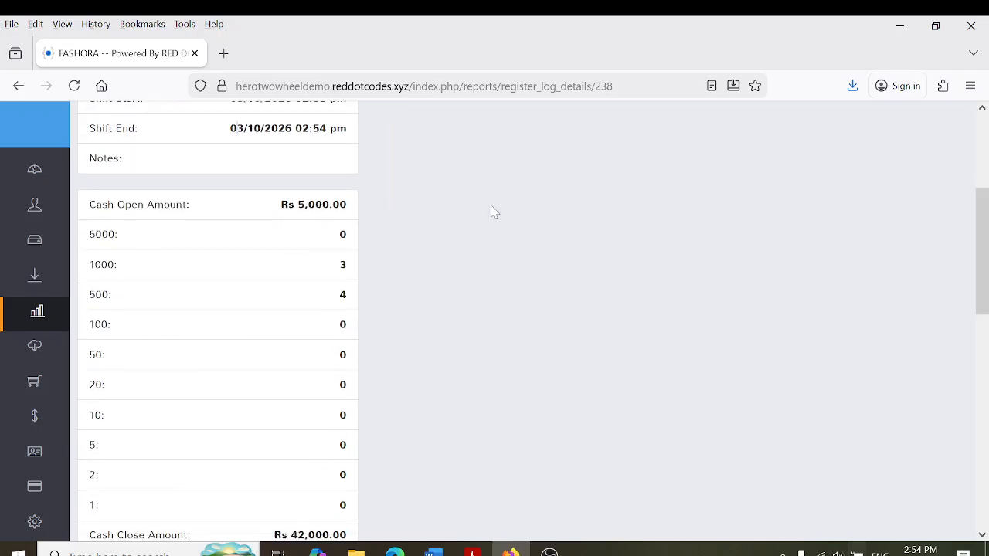
pyautogui.doubleClick(288, 204)
pyautogui.click(288, 203)
# Check the -Rs 270.00 difference, the debit card totals and the Rs 1,000.00 cash-in entry
pyautogui.moveTo(987, 223); pyautogui.dragTo(986, 350)
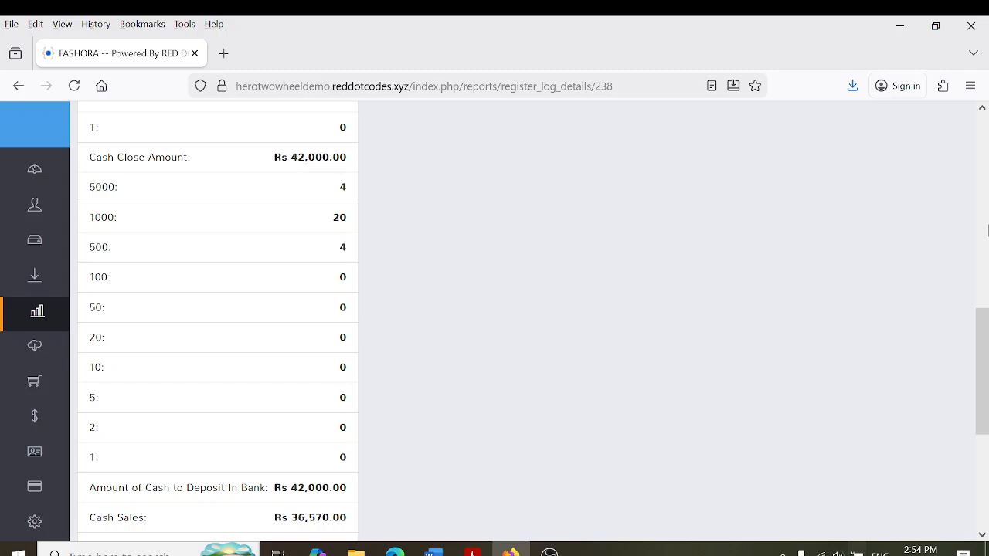
pyautogui.moveTo(985, 309); pyautogui.dragTo(986, 356)
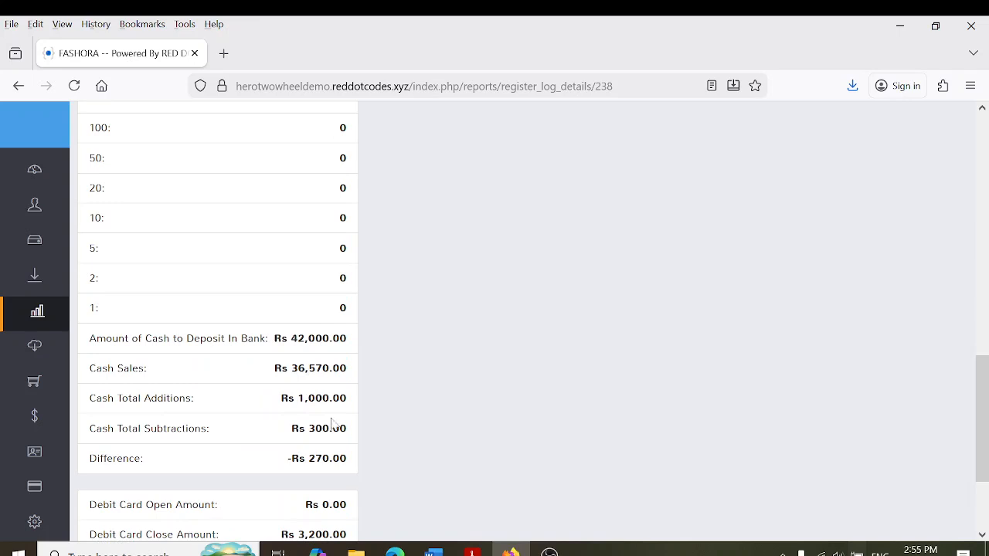
pyautogui.moveTo(982, 403); pyautogui.dragTo(984, 448)
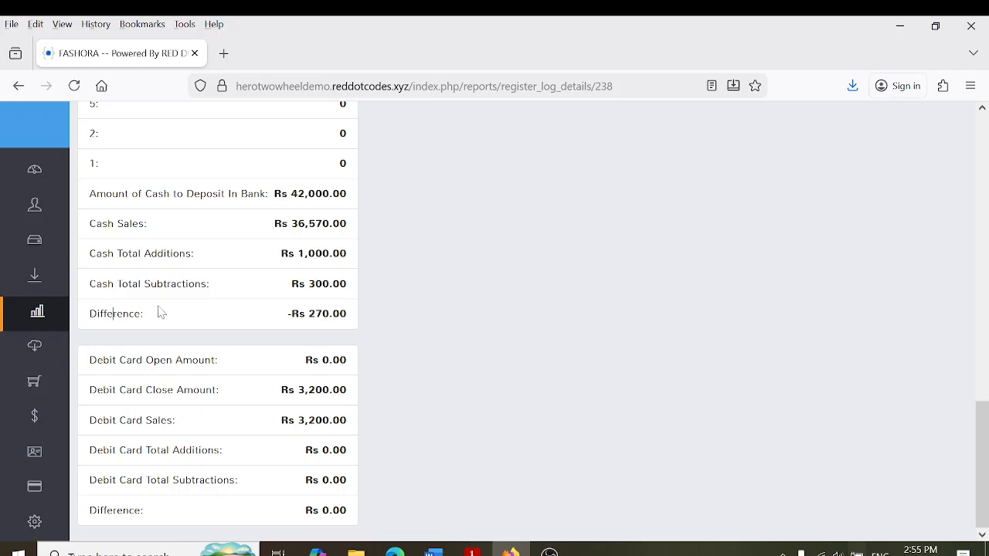
pyautogui.doubleClick(298, 314)
pyautogui.moveTo(281, 314); pyautogui.dragTo(349, 314)
pyautogui.click(147, 313)
pyautogui.moveTo(318, 360); pyautogui.dragTo(311, 476)
pyautogui.click(241, 479)
pyautogui.moveTo(986, 473); pyautogui.dragTo(977, 201)
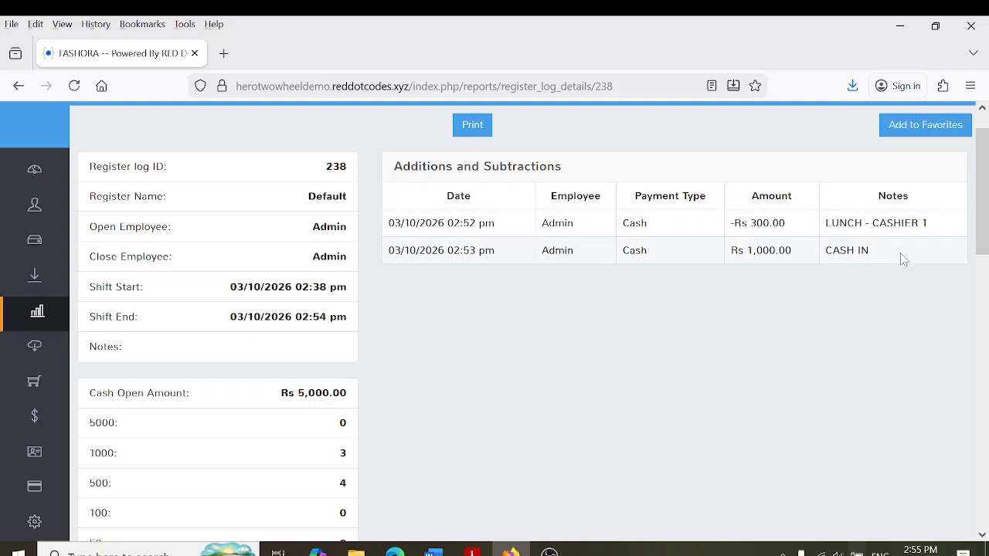
pyautogui.moveTo(935, 225); pyautogui.dragTo(826, 250)
pyautogui.click(846, 234)
pyautogui.scroll(1, 525, 324)
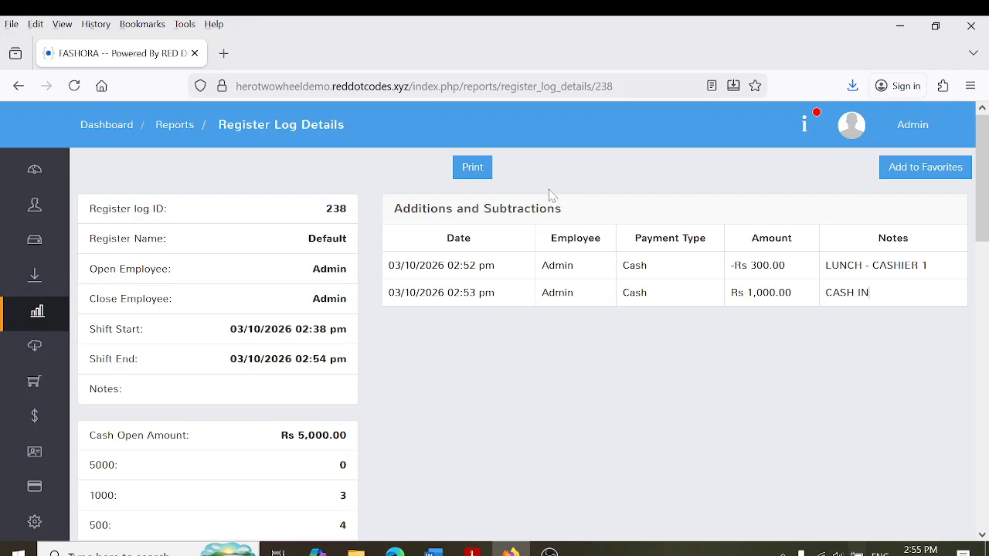
pyautogui.moveTo(8, 212)
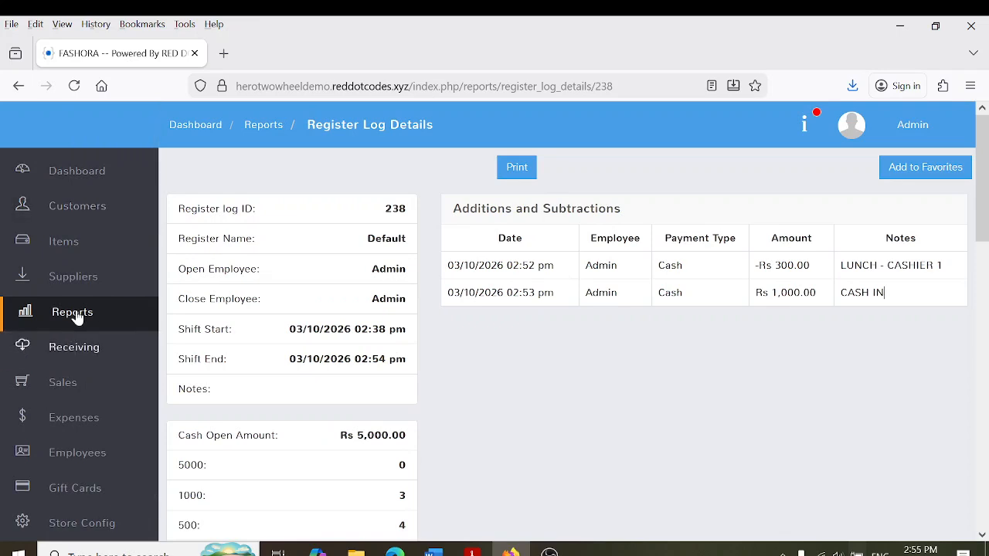
# Start a stock receiving and attach ABC FASION SUPPLIER
pyautogui.click(81, 356)
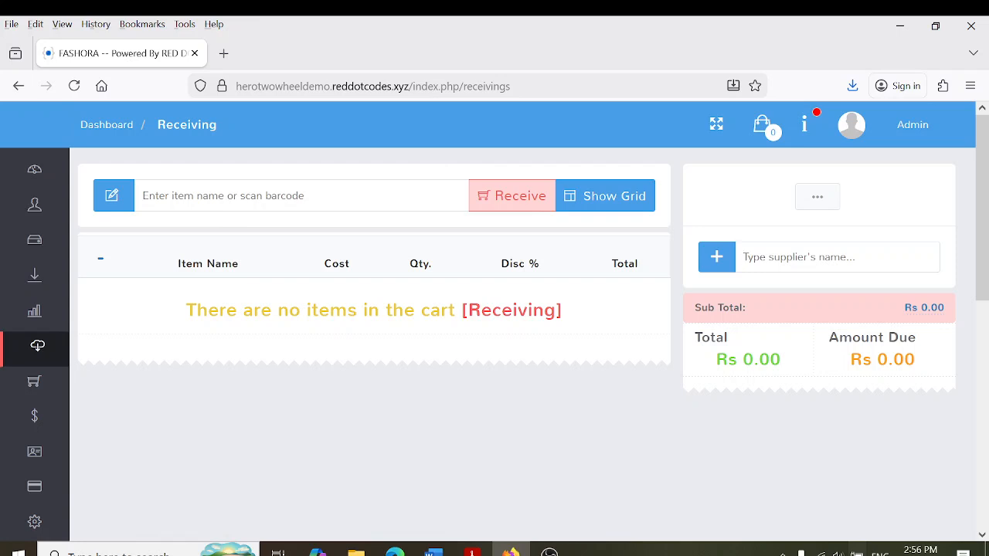
pyautogui.write('f')
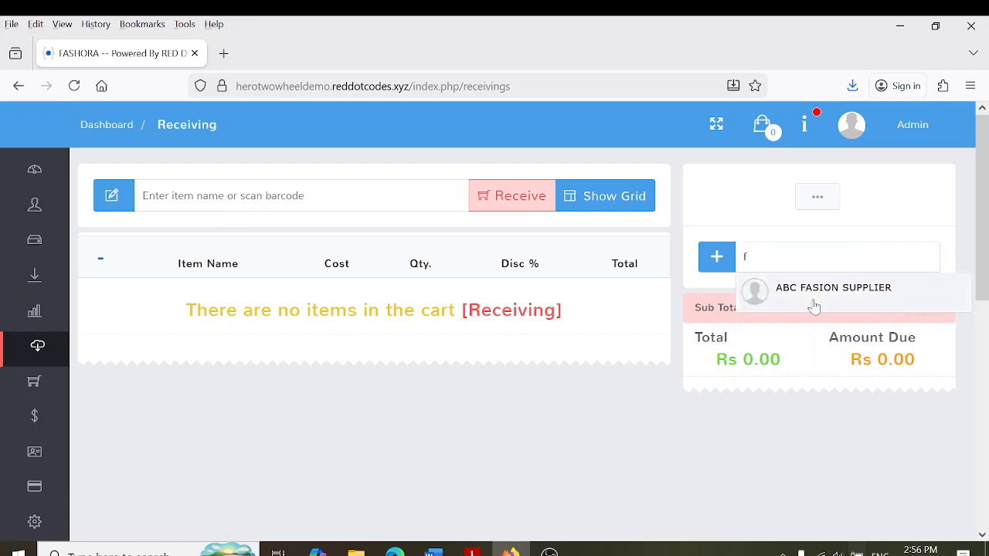
pyautogui.press('BackSpace')
pyautogui.write('7226')
pyautogui.press('Return')
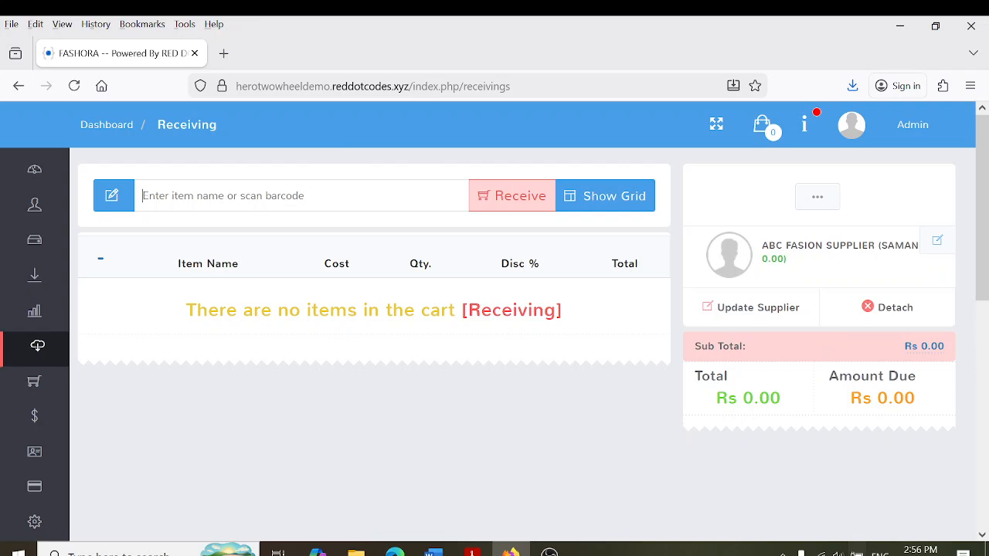
# Scan in 7 BEIGE TROUSER 32" and 13 X PERFUME 80ML by barcode
pyautogui.write('4706006011167')
pyautogui.press('Return')
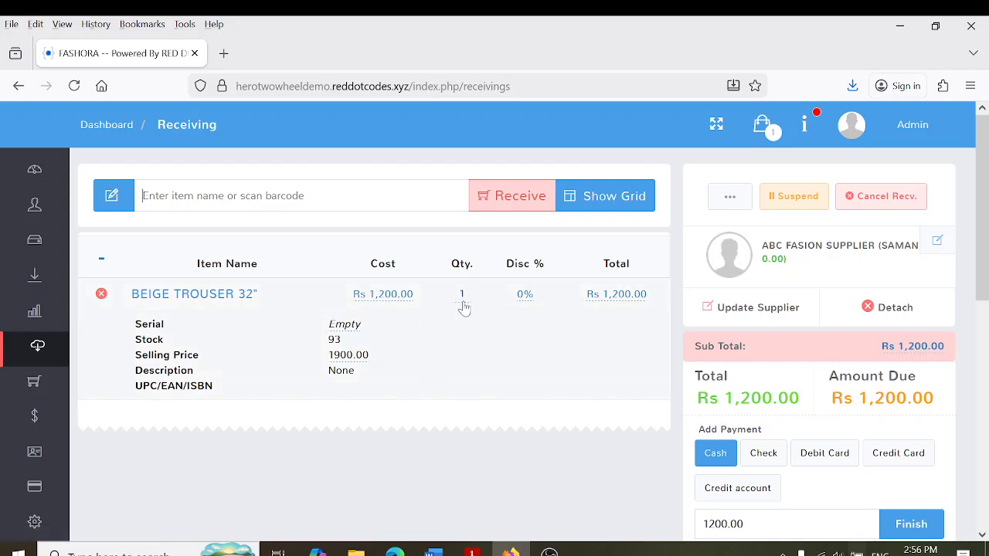
pyautogui.click(462, 300)
pyautogui.write('7')
pyautogui.press('Return')
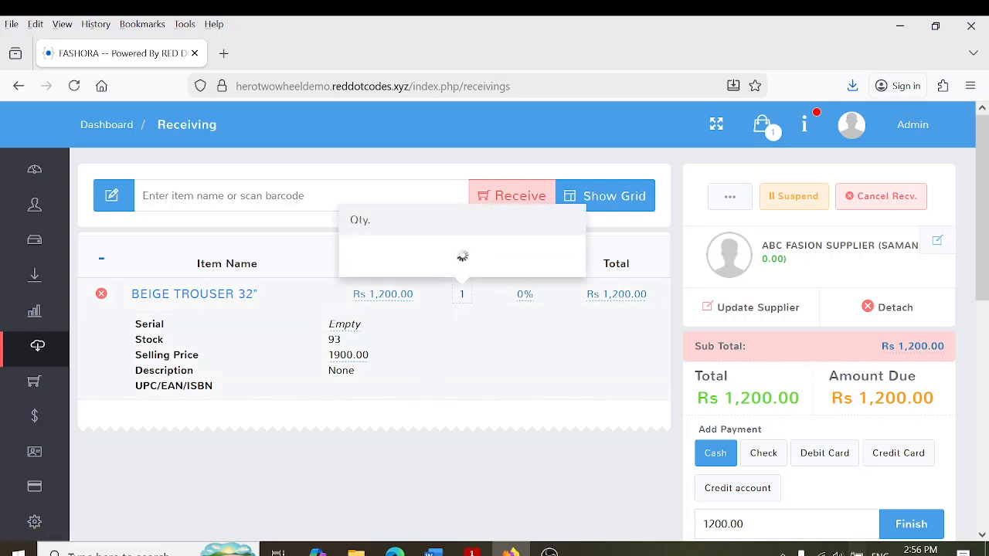
pyautogui.write('479210512TT')
pyautogui.press('Return')
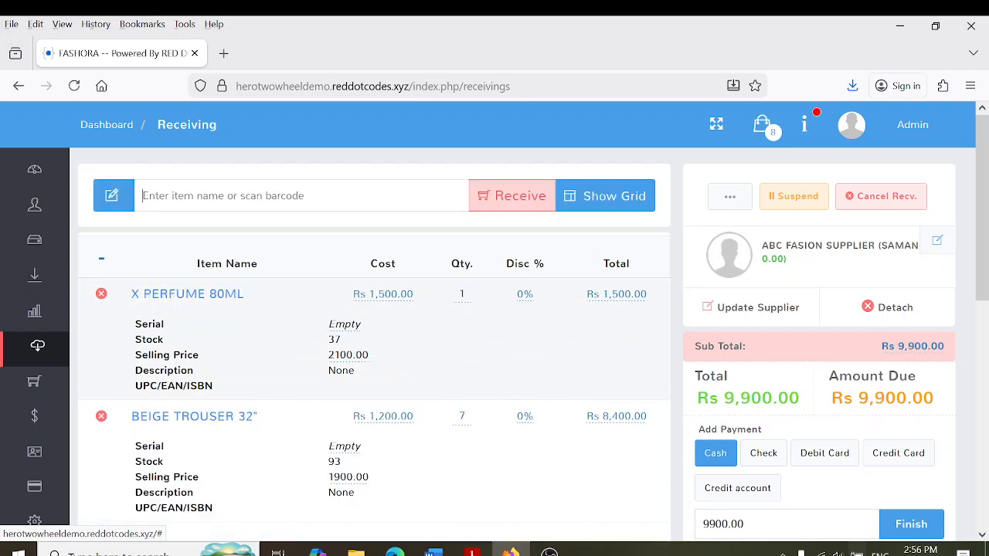
pyautogui.click(393, 295)
pyautogui.click(449, 255)
pyautogui.click(462, 295)
pyautogui.write('13')
pyautogui.press('Return')
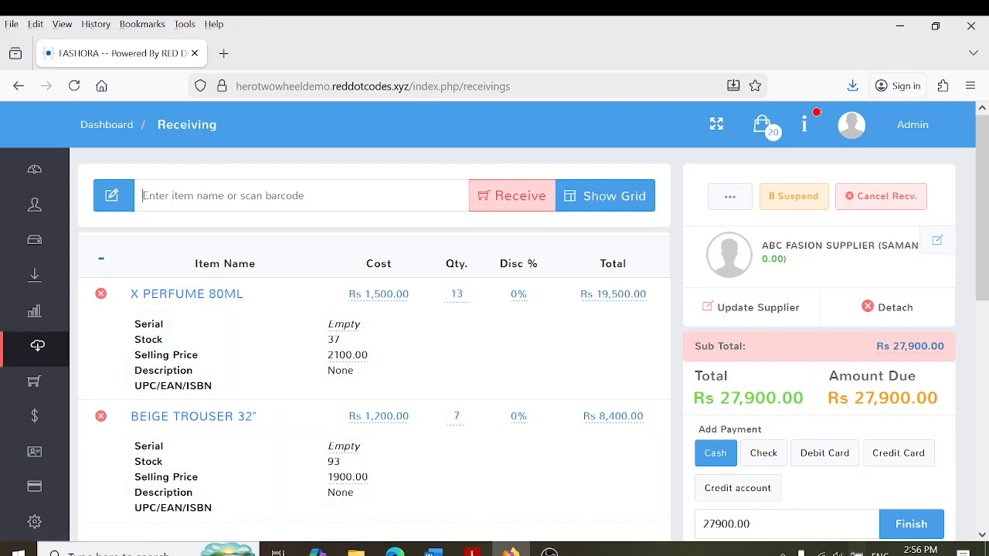
# Pay the Rs 27,900 receiving total on credit account
pyautogui.scroll(-2, 986, 272)
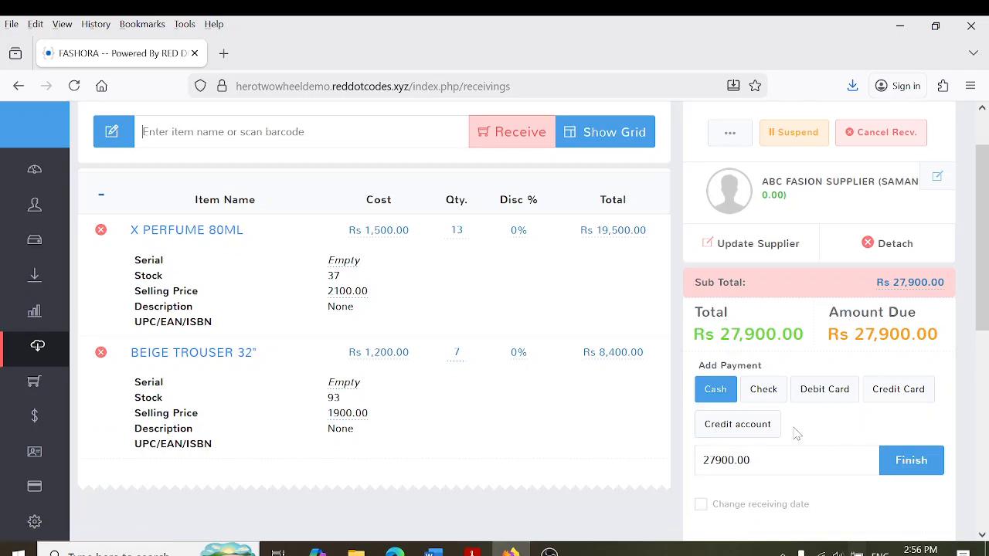
pyautogui.click(757, 434)
pyautogui.click(914, 468)
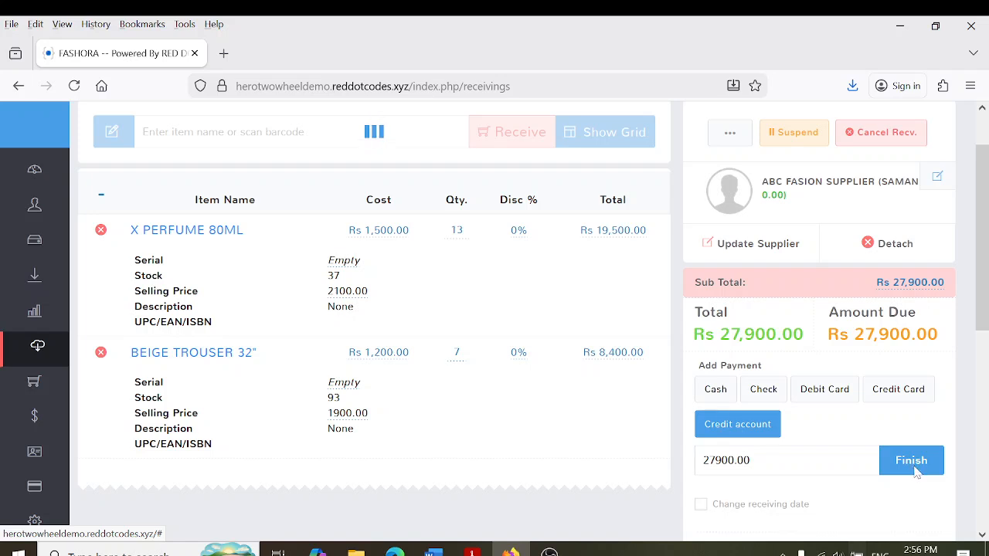
# Finish receipt RECV 10, check stock in the Items list, then view the Suppliers list
pyautogui.click(910, 505)
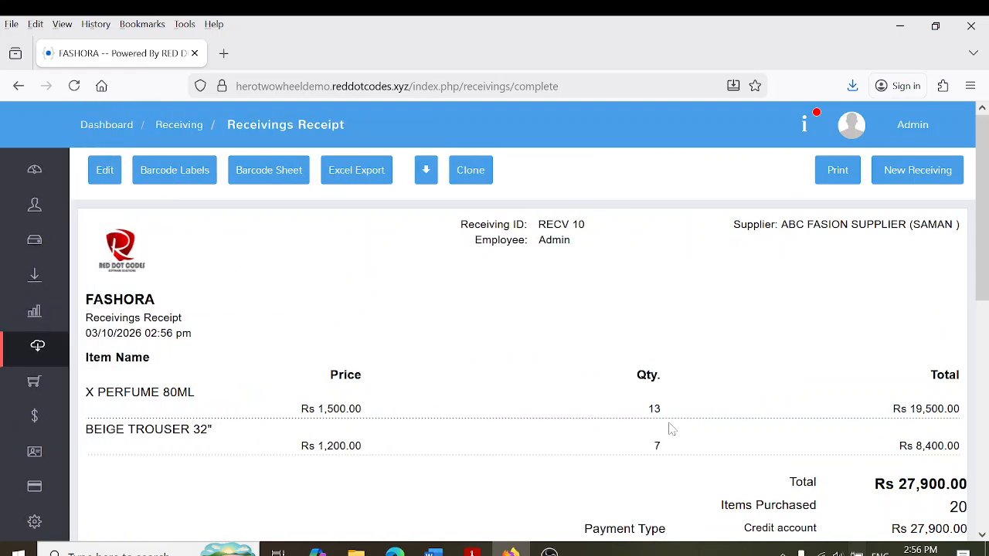
pyautogui.moveTo(1, 195)
pyautogui.click(29, 263)
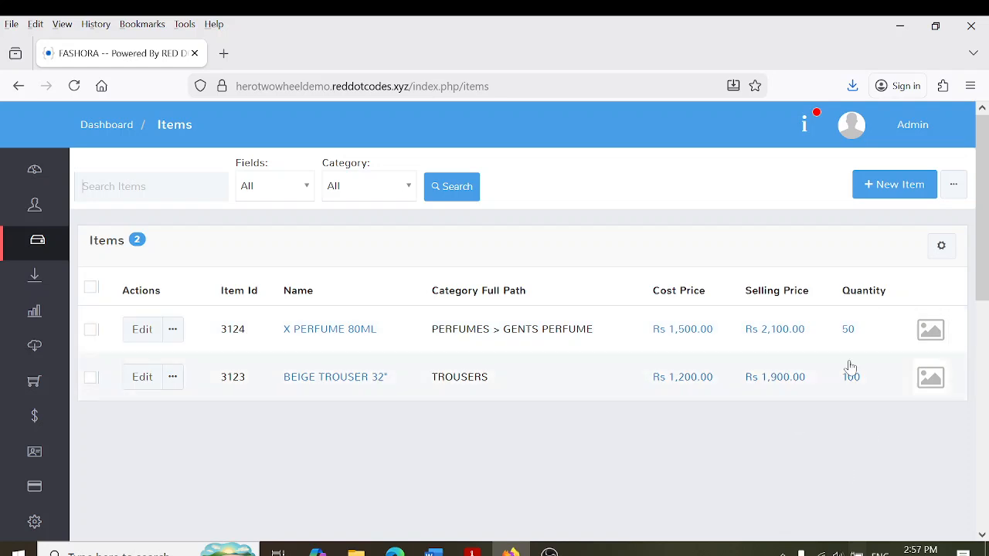
pyautogui.moveTo(28, 298)
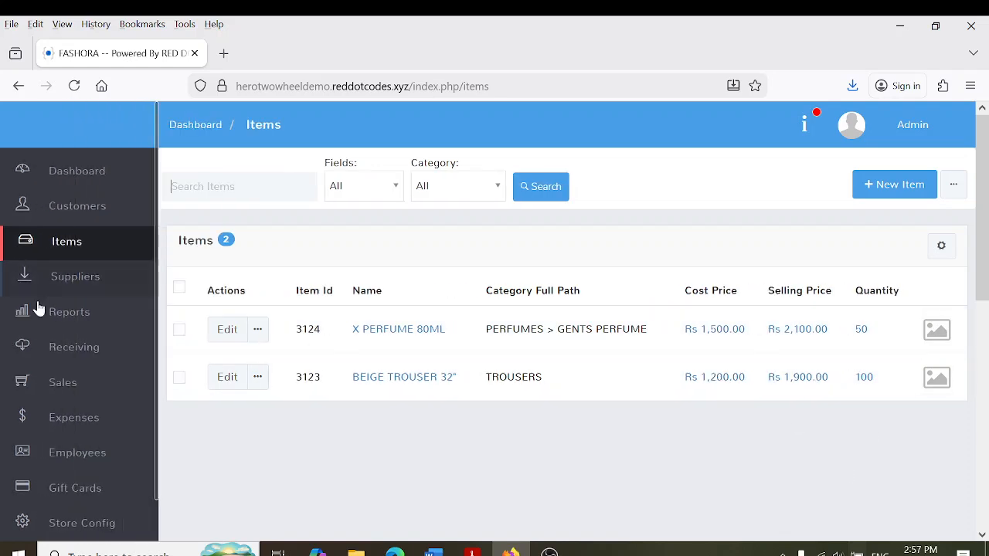
pyautogui.click(92, 251)
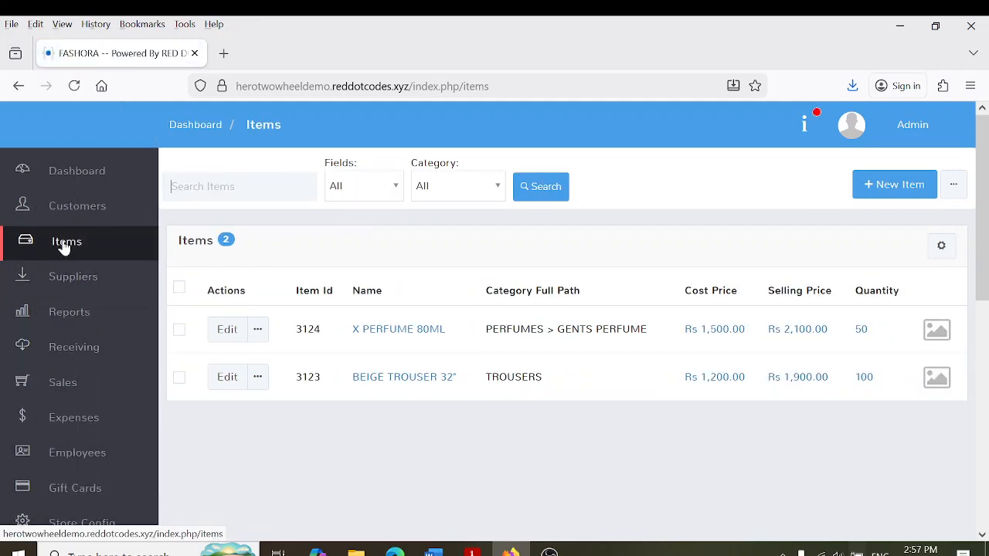
pyautogui.click(83, 352)
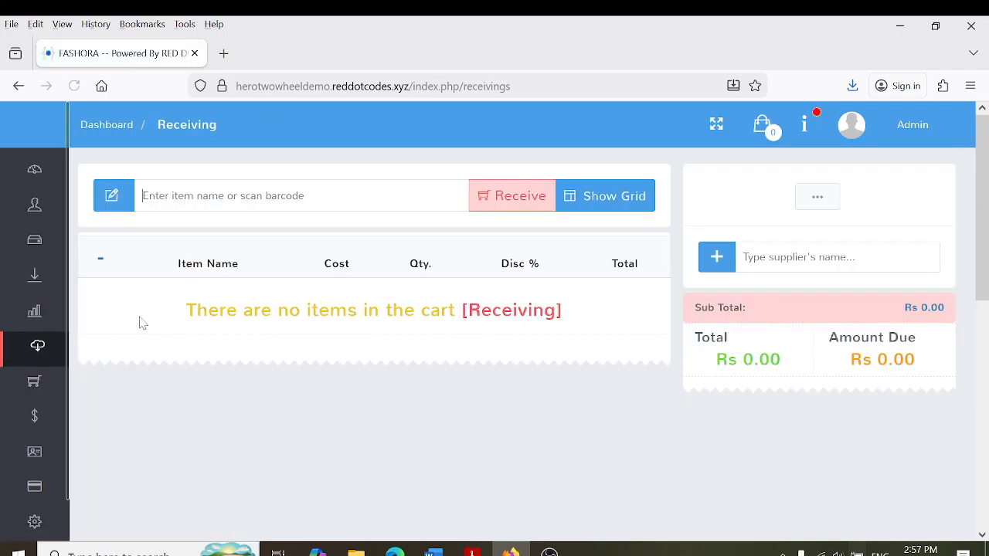
pyautogui.click(82, 281)
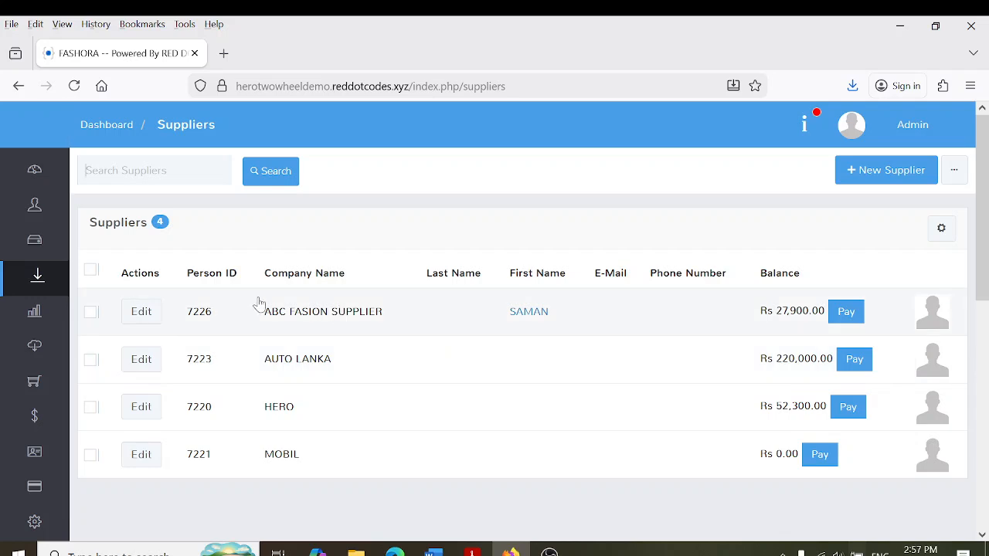
# Pay ABC FASION SUPPLIER Rs 10,000 cash against RECV 10, producing receipt RECV 11
pyautogui.click(836, 320)
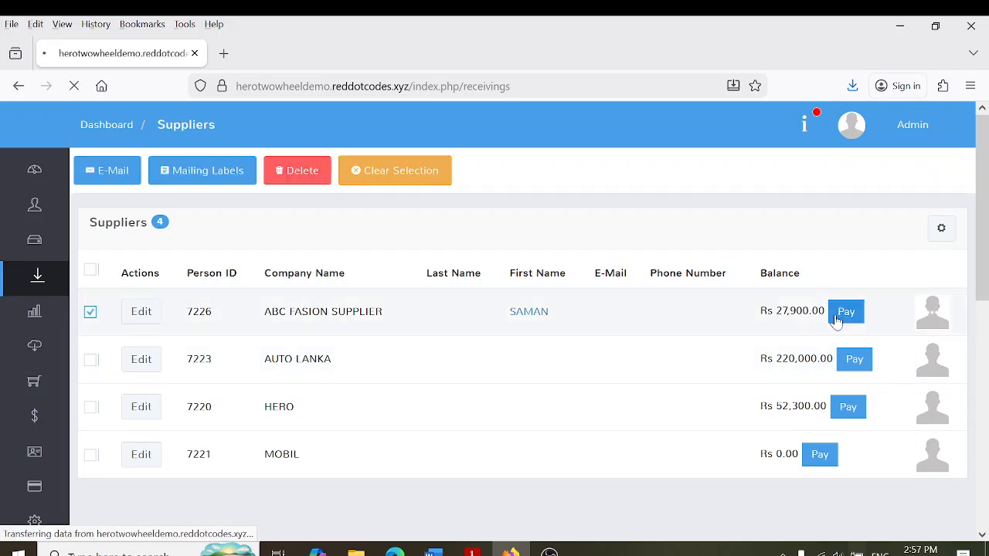
pyautogui.scroll(-2, 497, 333)
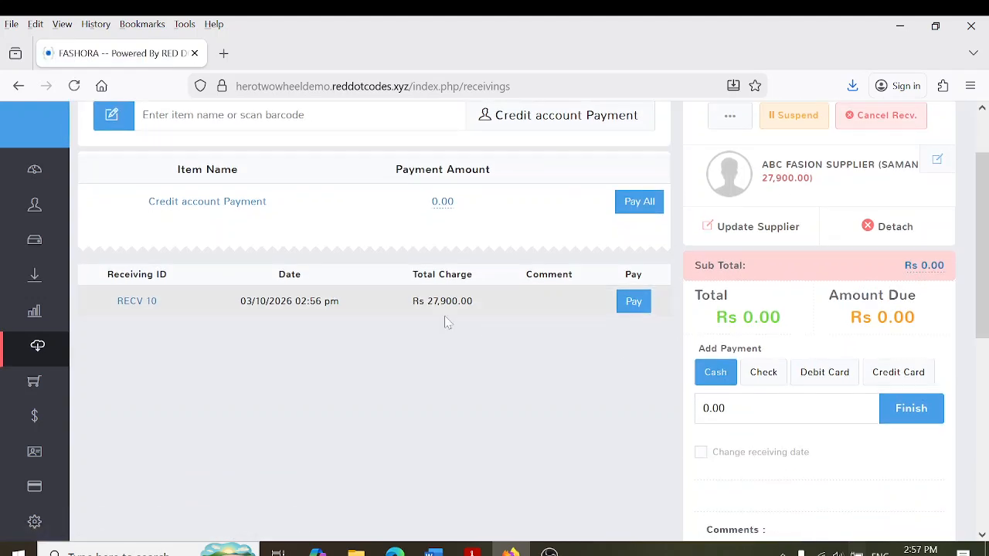
pyautogui.click(624, 305)
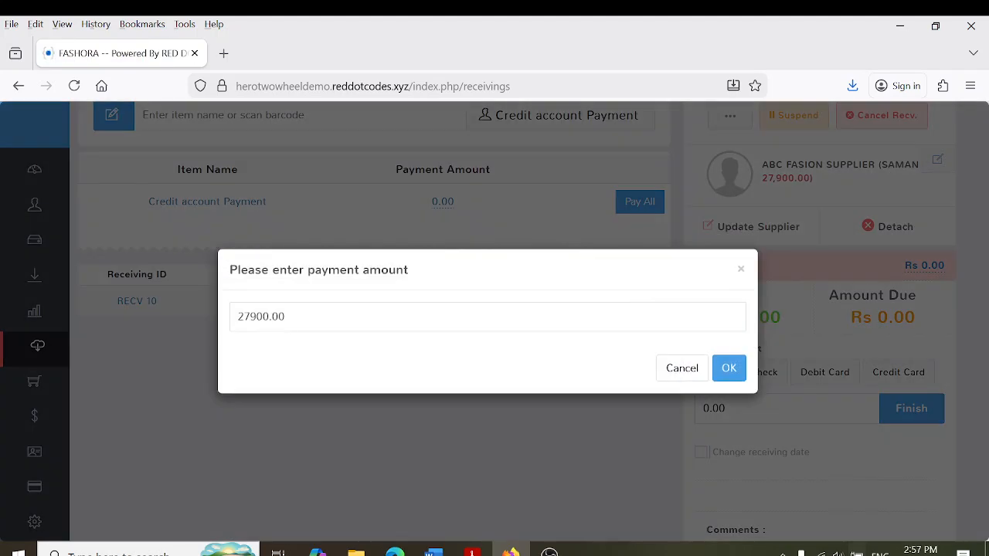
pyautogui.hotkey('ctrl', 'a')
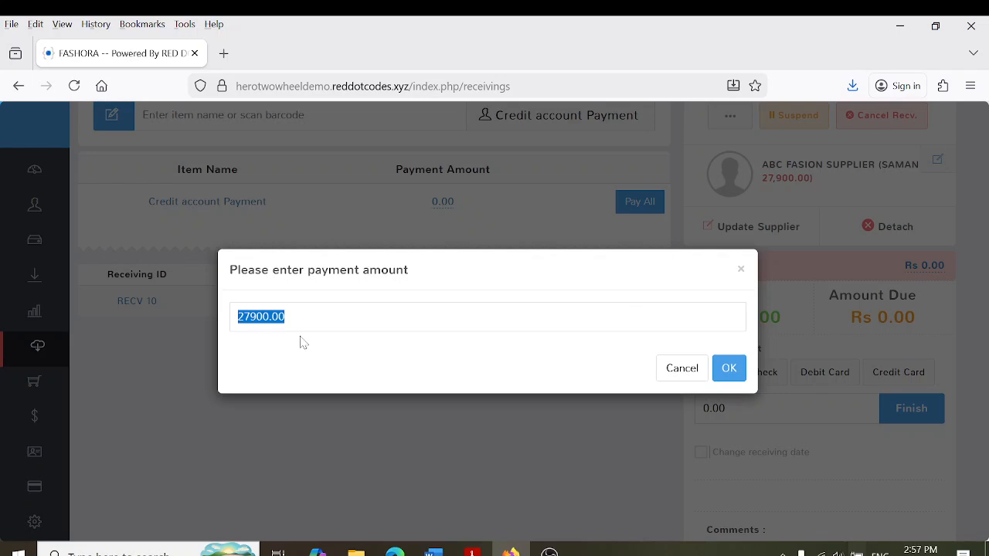
pyautogui.write('1')
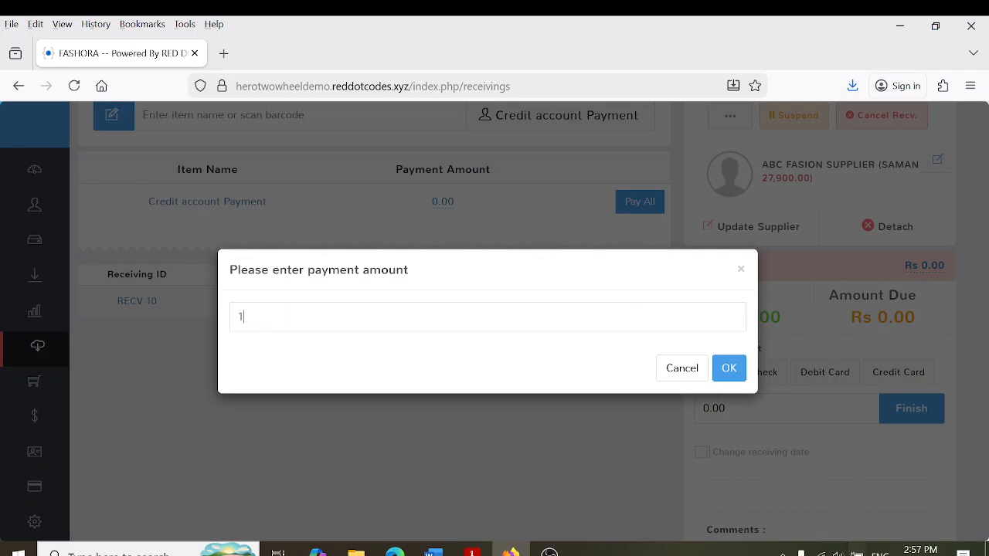
pyautogui.write('0000')
pyautogui.click(729, 367)
pyautogui.click(905, 419)
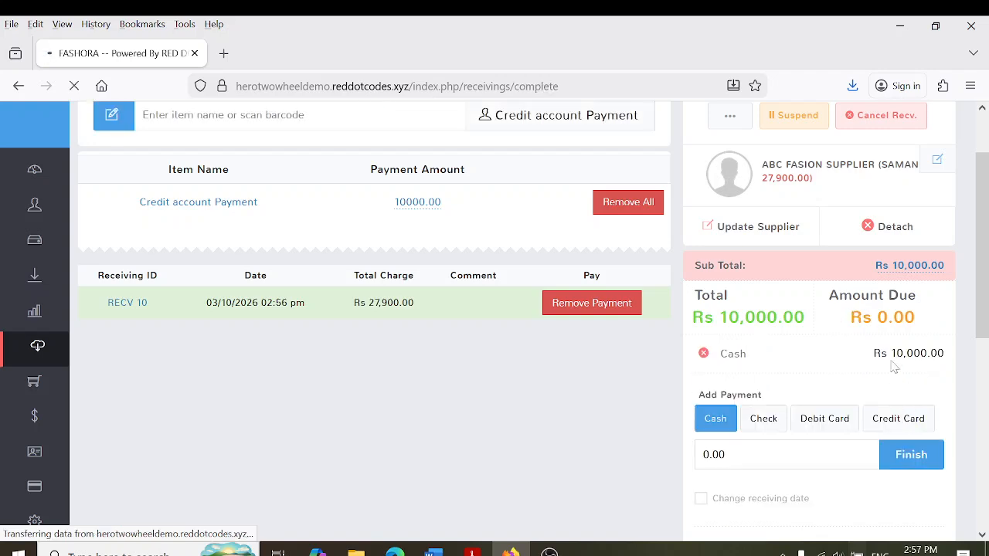
pyautogui.scroll(-3, 986, 340)
pyautogui.scroll(-1, 986, 340)
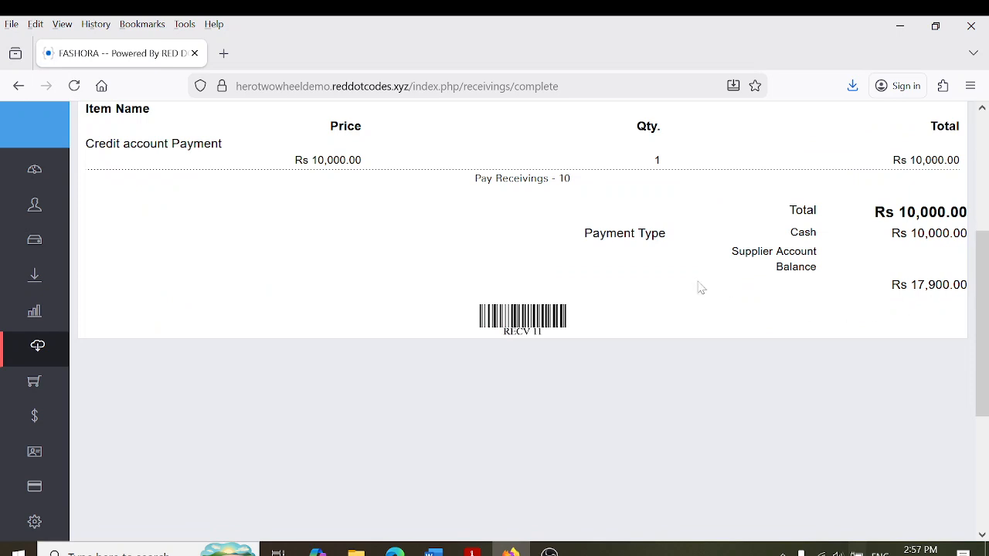
pyautogui.moveTo(88, 400)
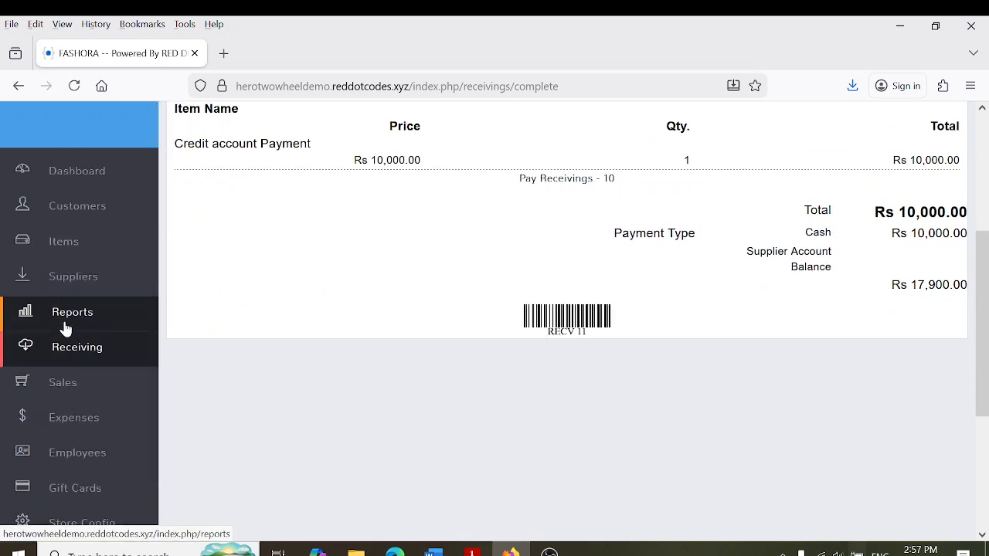
# Go from the receipt to the Expenses list and open its Manage categories page
pyautogui.click(48, 357)
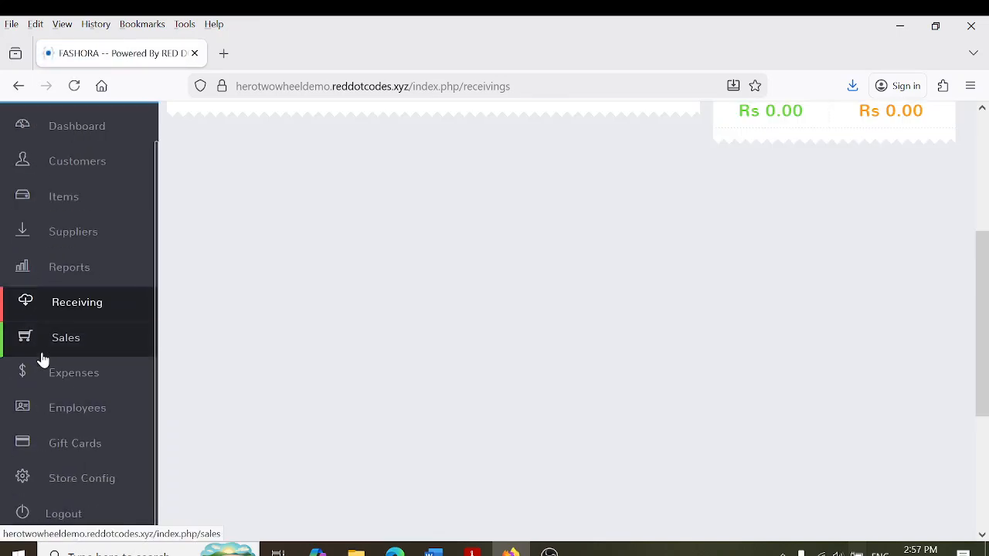
pyautogui.scroll(-3, 43, 360)
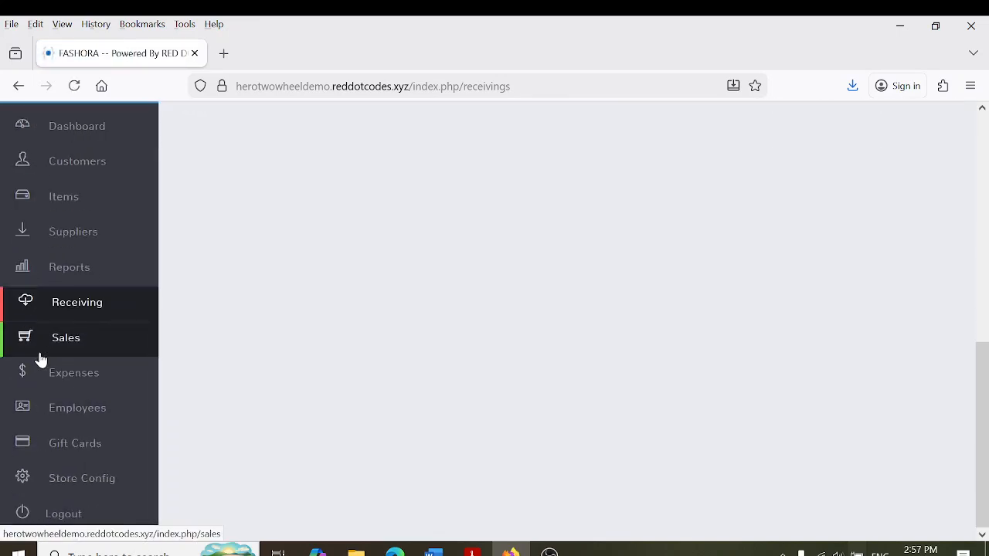
pyautogui.click(74, 377)
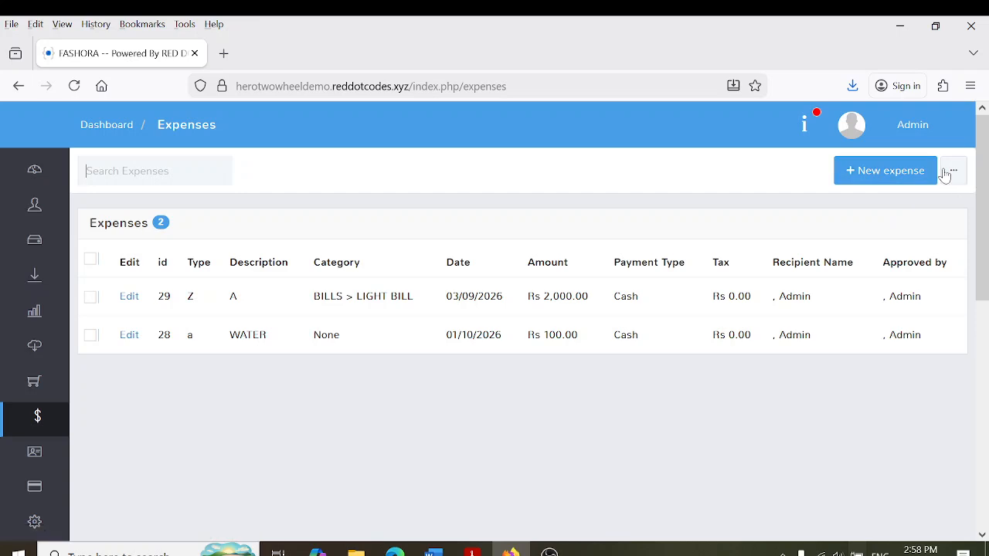
pyautogui.click(950, 177)
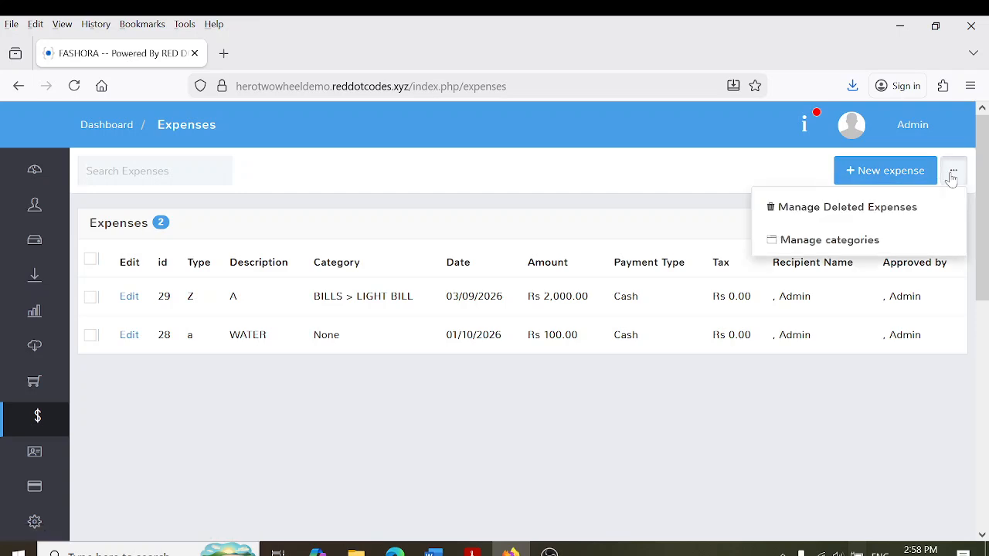
pyautogui.click(849, 242)
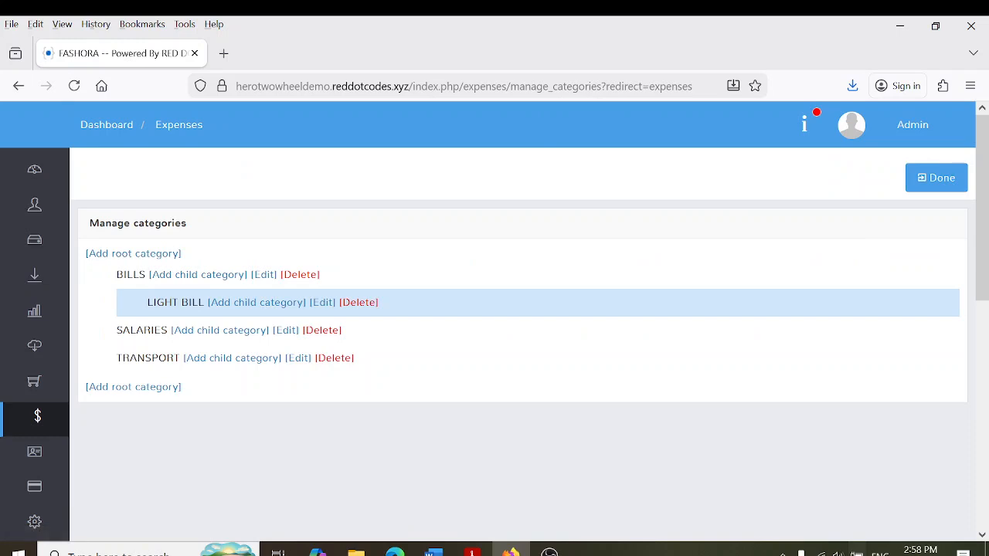
# Add WATER BILL as a child category under BILLS
pyautogui.click(198, 277)
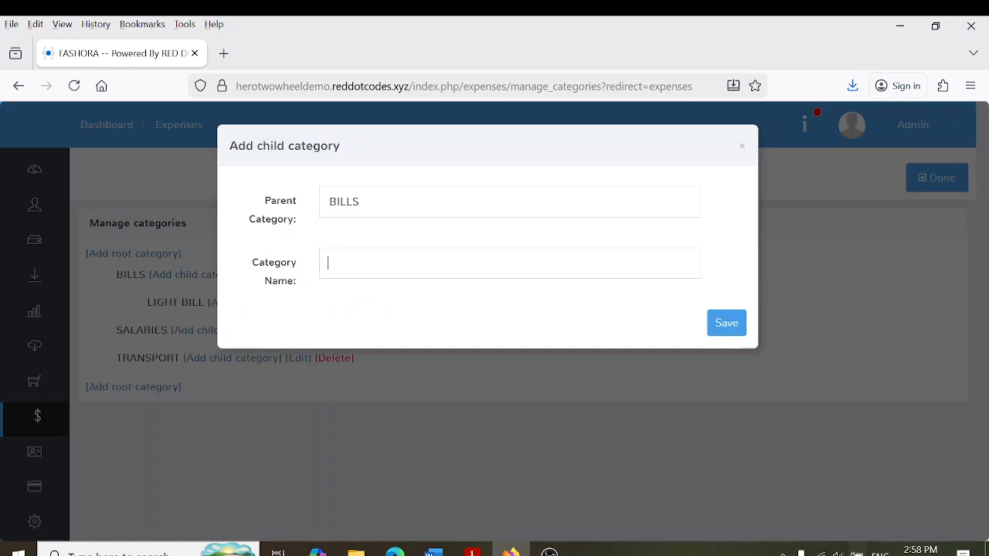
pyautogui.write('WATER BILL')
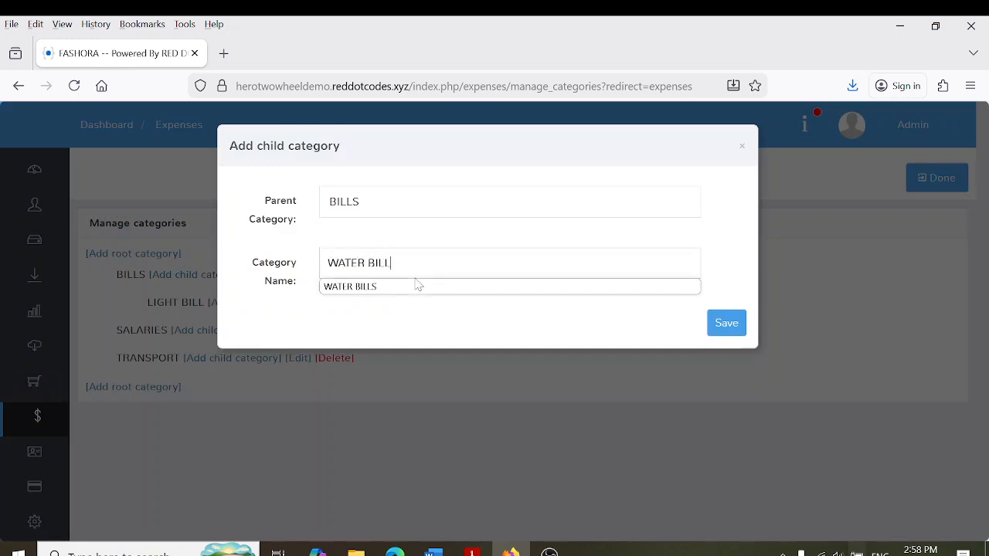
pyautogui.click(726, 324)
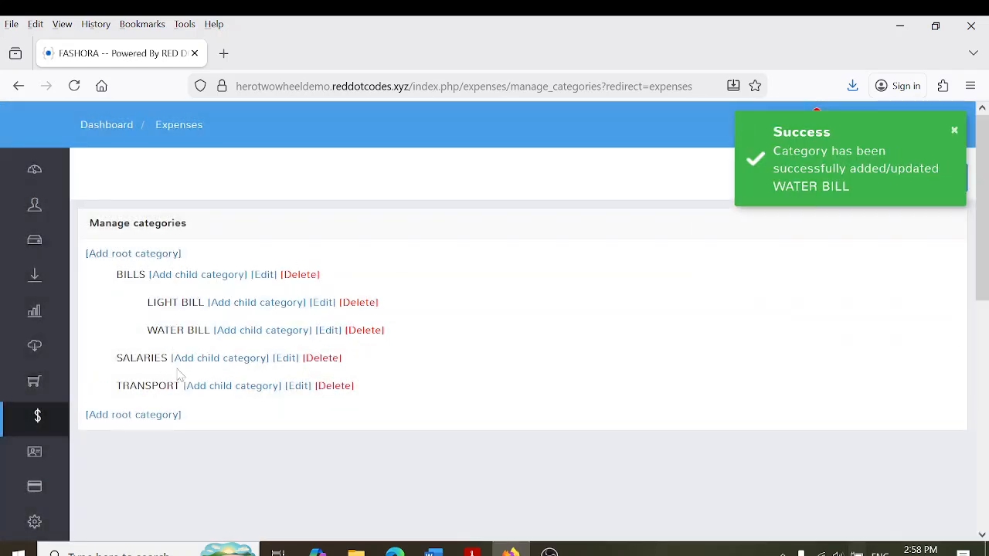
# Add a RENT root category and return to the Expenses list
pyautogui.click(128, 255)
pyautogui.write('RENT')
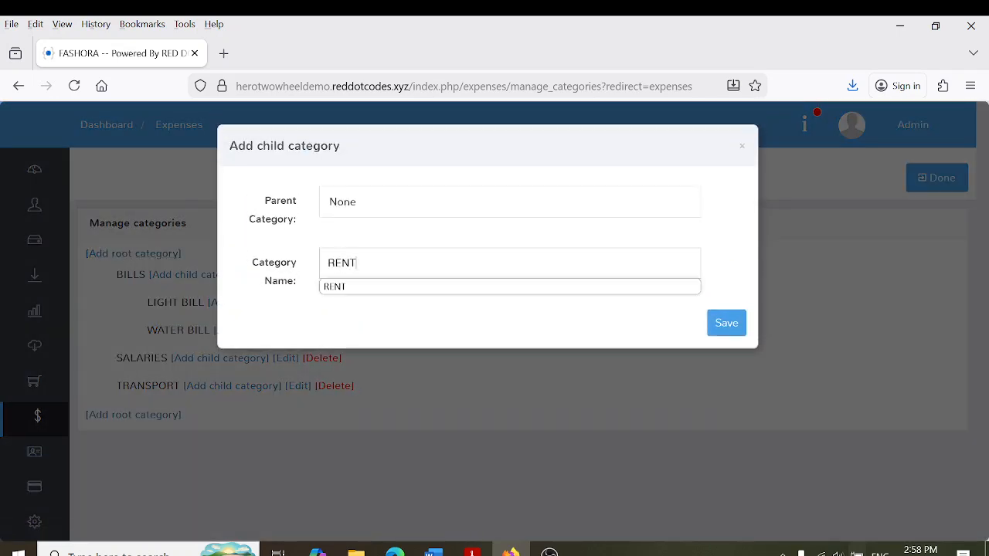
pyautogui.click(724, 323)
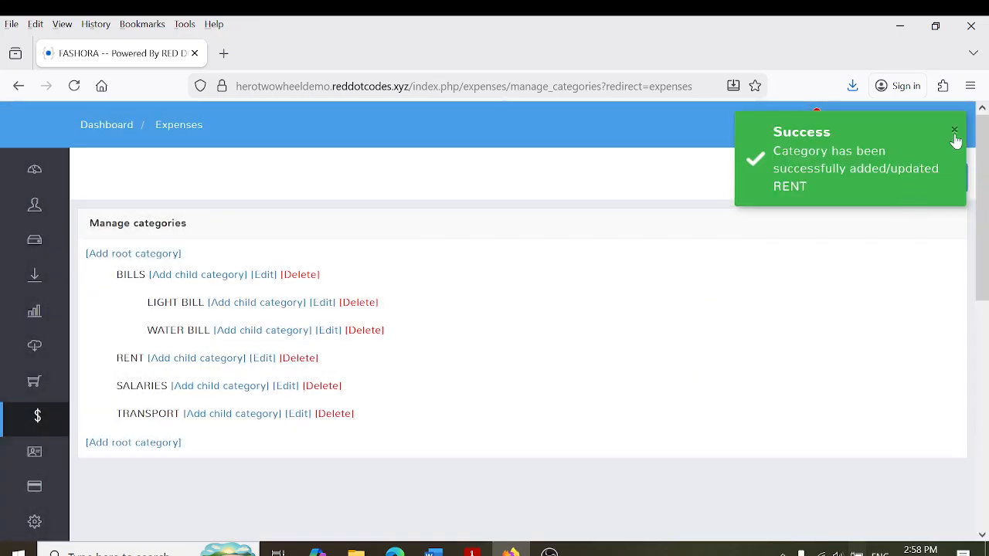
pyautogui.click(934, 179)
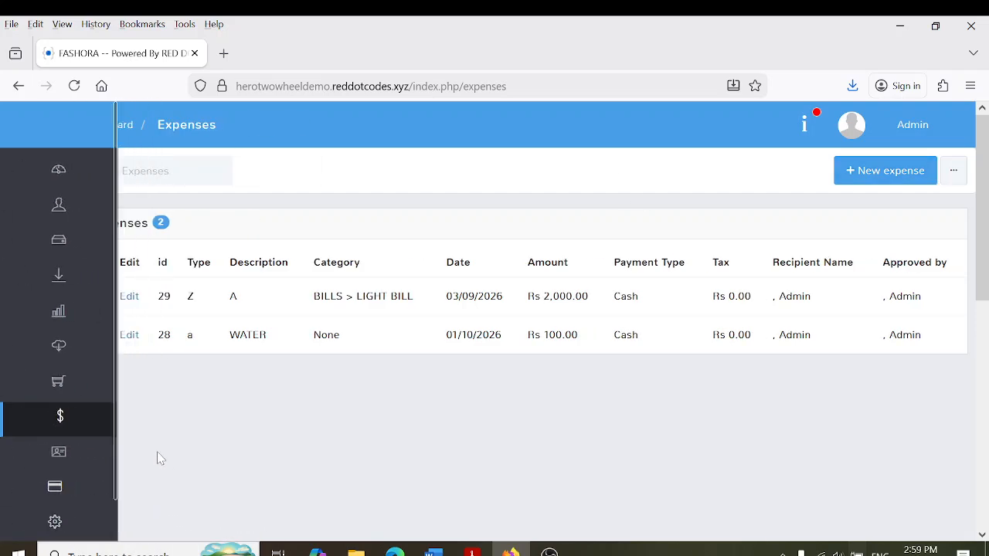
# Start a new expense with amount 100, description 1 and type 11
pyautogui.click(77, 432)
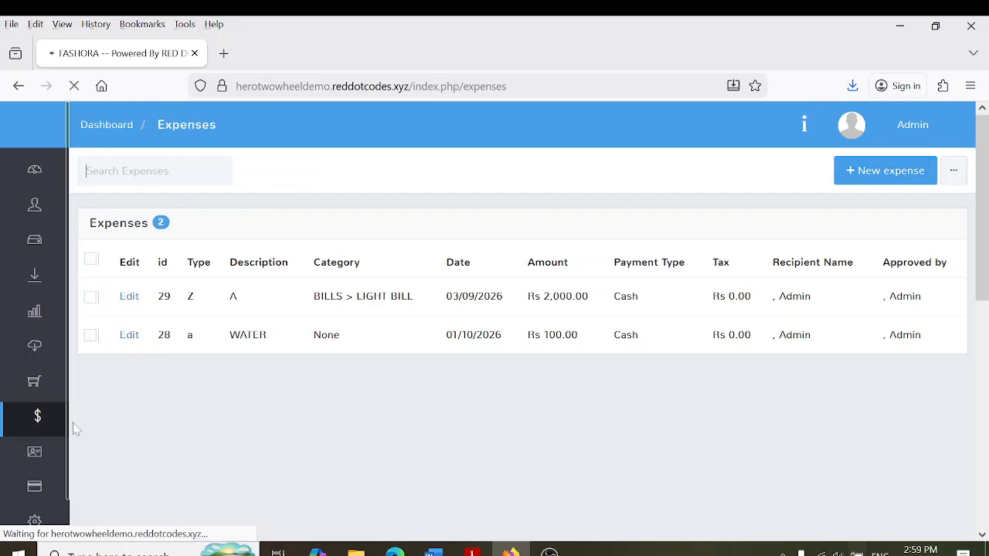
pyautogui.click(955, 175)
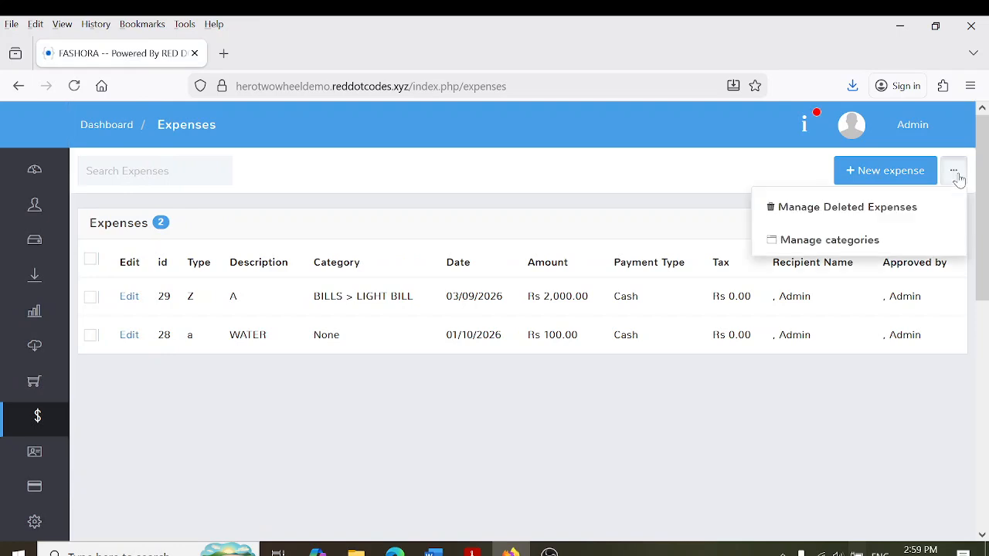
pyautogui.click(888, 171)
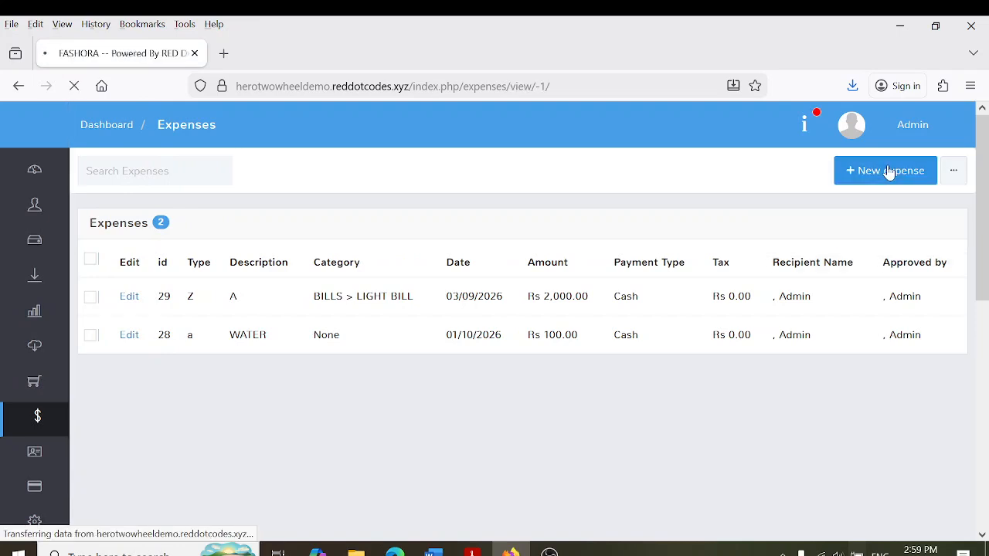
pyautogui.write('100')
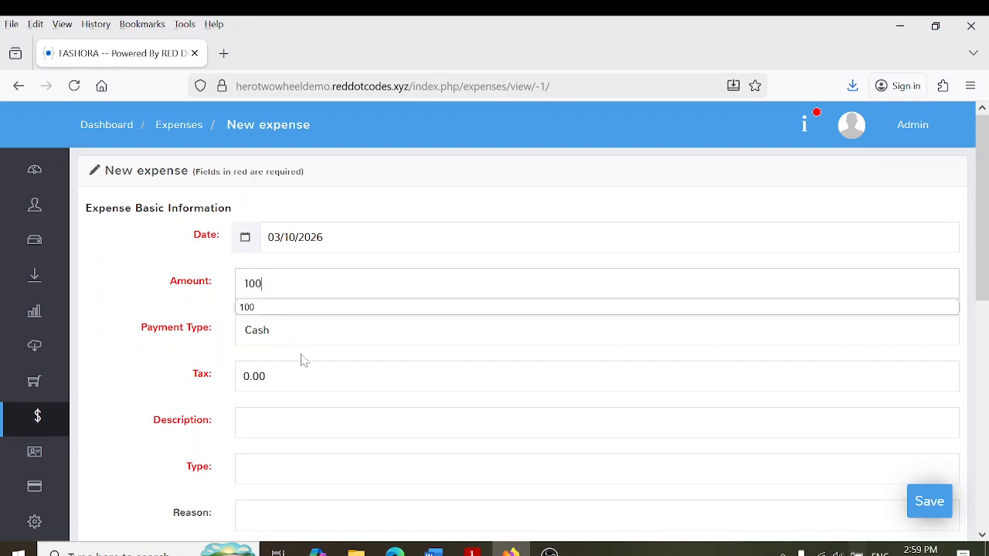
pyautogui.click(168, 422)
pyautogui.write('1')
pyautogui.press('Tab')
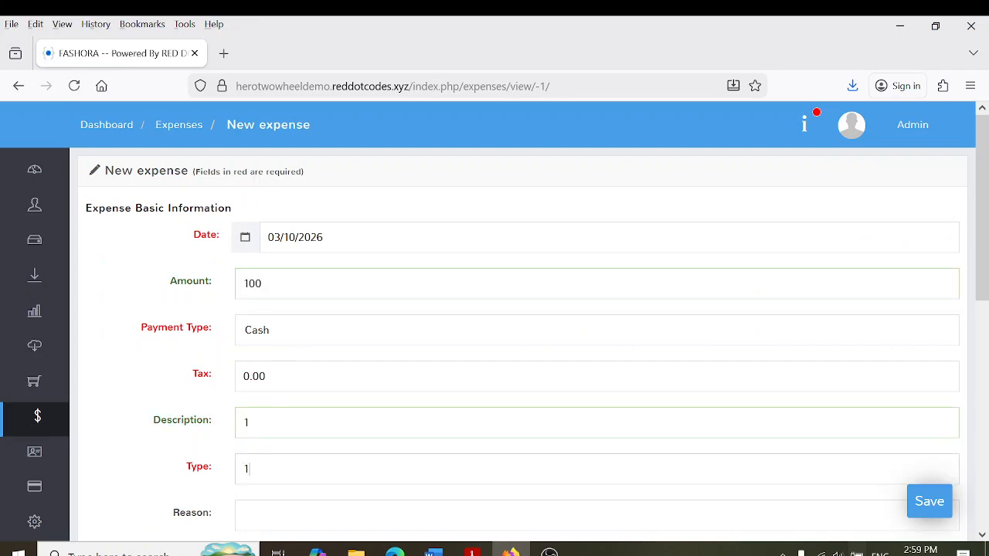
pyautogui.write('11')
# File the expense under BILLS > WATER BILL, save it, and return to Expenses
pyautogui.scroll(-5, 987, 311)
pyautogui.scroll(1, 987, 312)
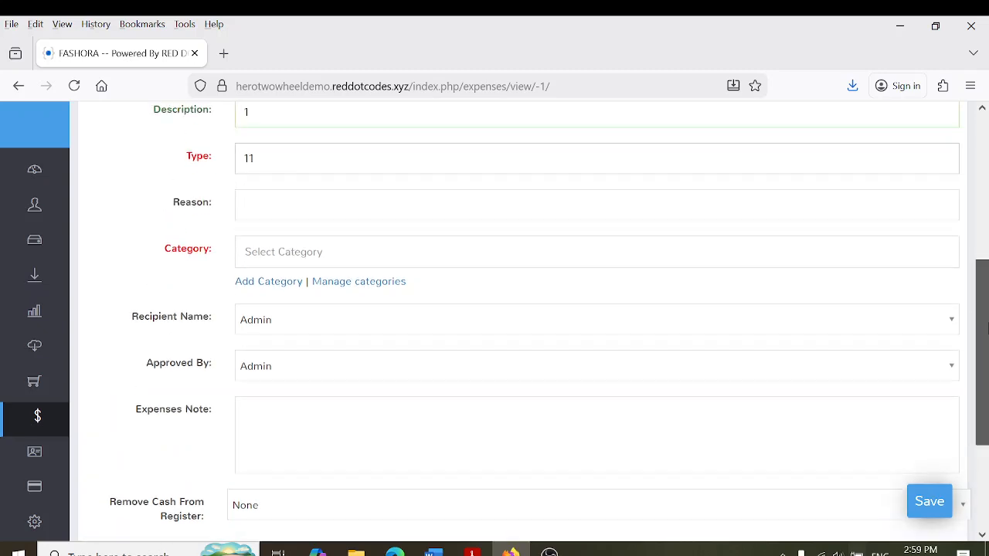
pyautogui.click(426, 255)
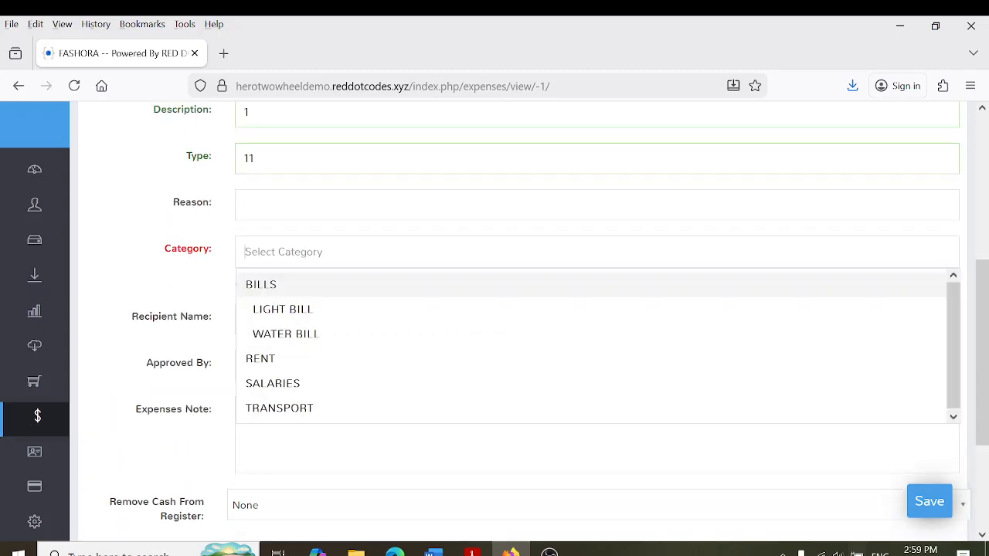
pyautogui.click(305, 340)
pyautogui.click(929, 503)
pyautogui.moveTo(2, 265)
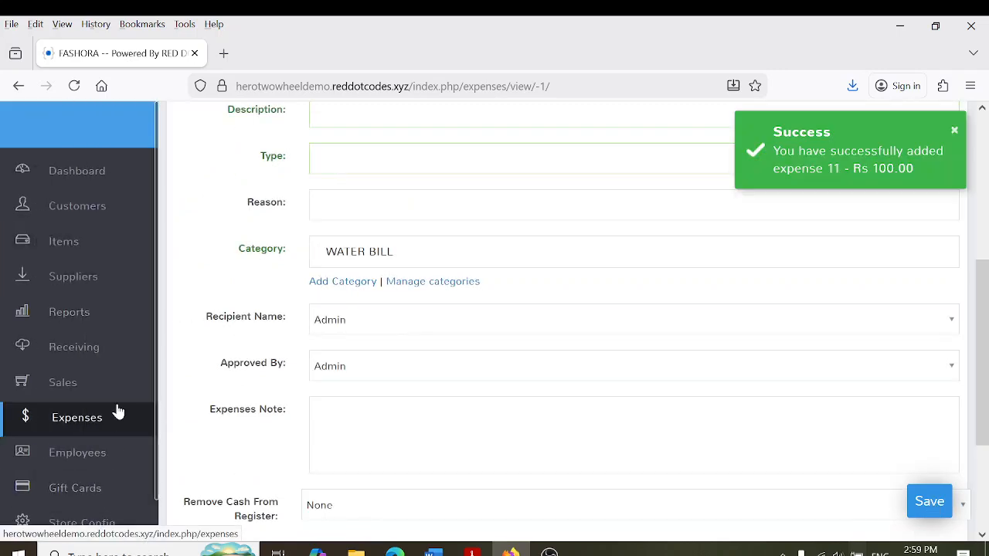
pyautogui.click(93, 429)
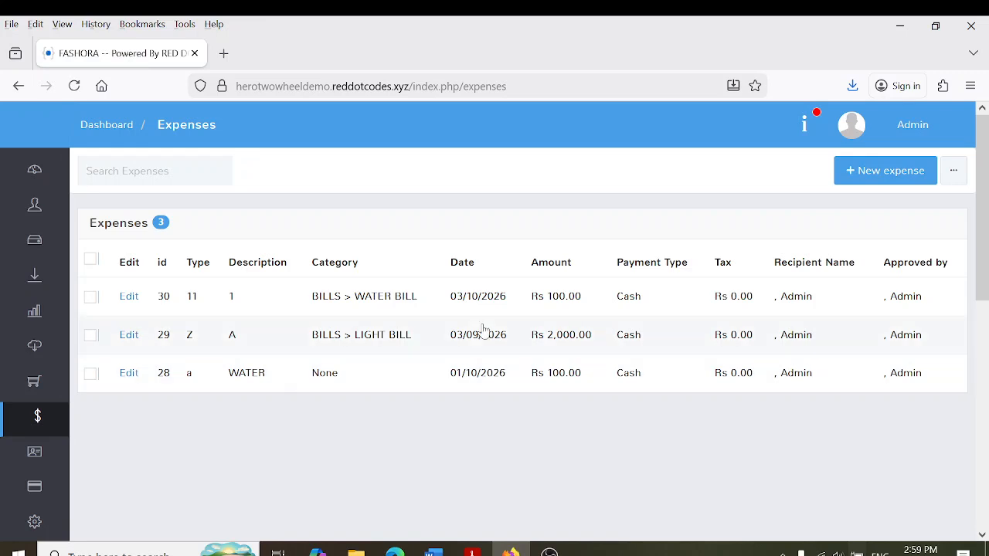
# Open the Detailed Reports options under Reports > Sales
pyautogui.moveTo(7, 363)
pyautogui.click(66, 430)
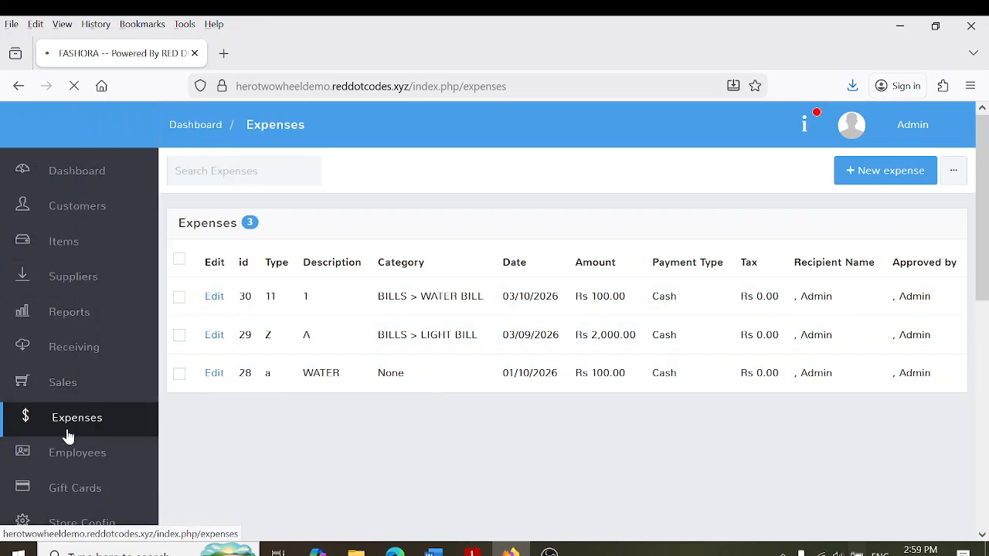
pyautogui.moveTo(7, 247)
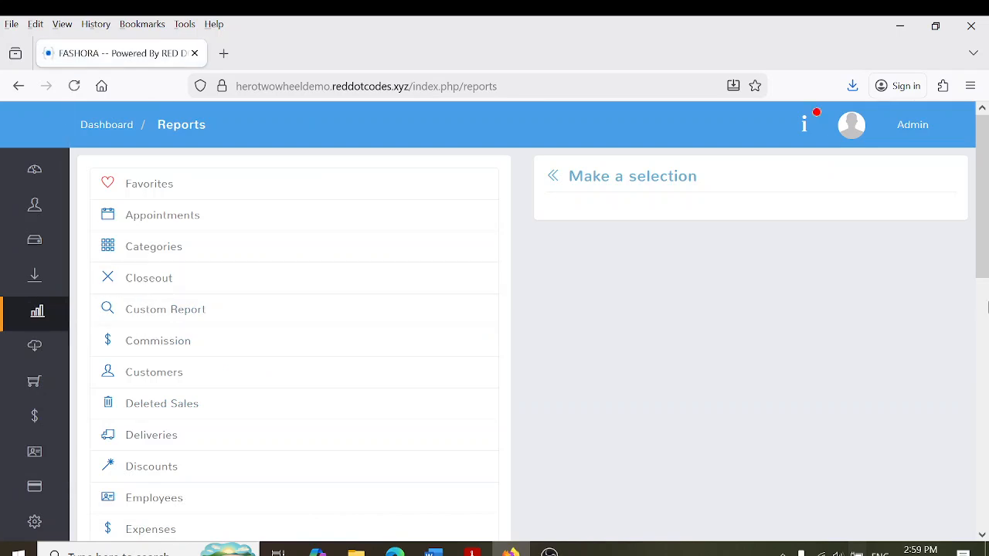
pyautogui.scroll(-6, 974, 316)
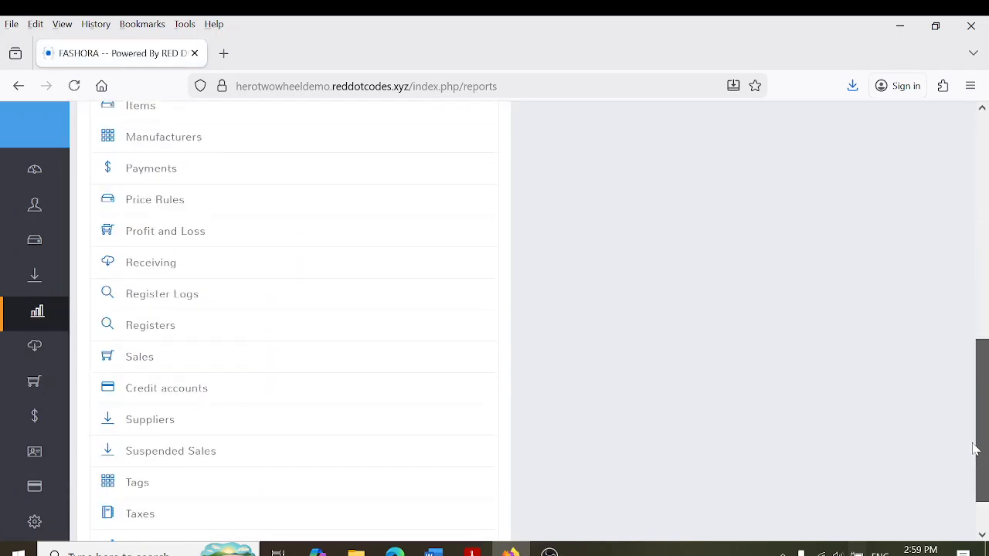
pyautogui.click(172, 353)
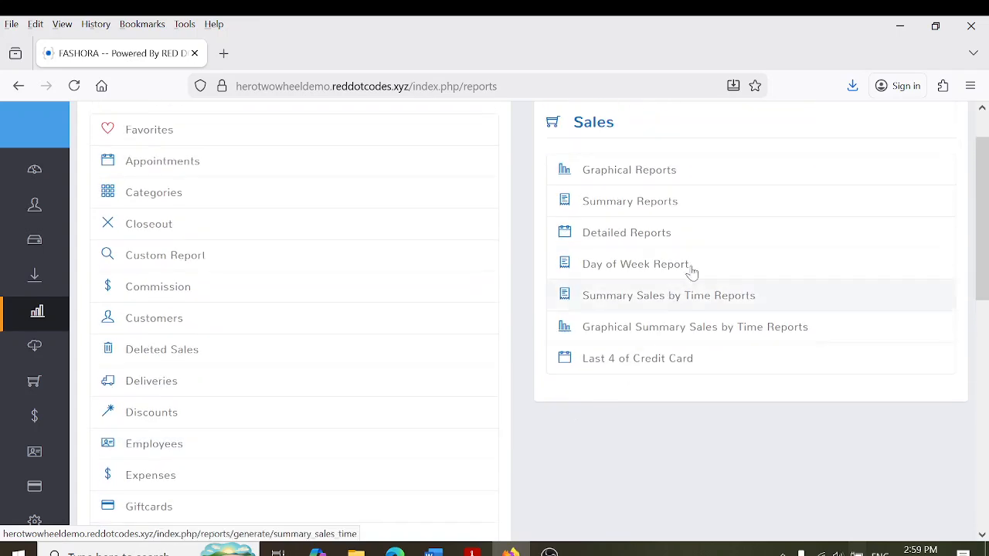
pyautogui.click(658, 230)
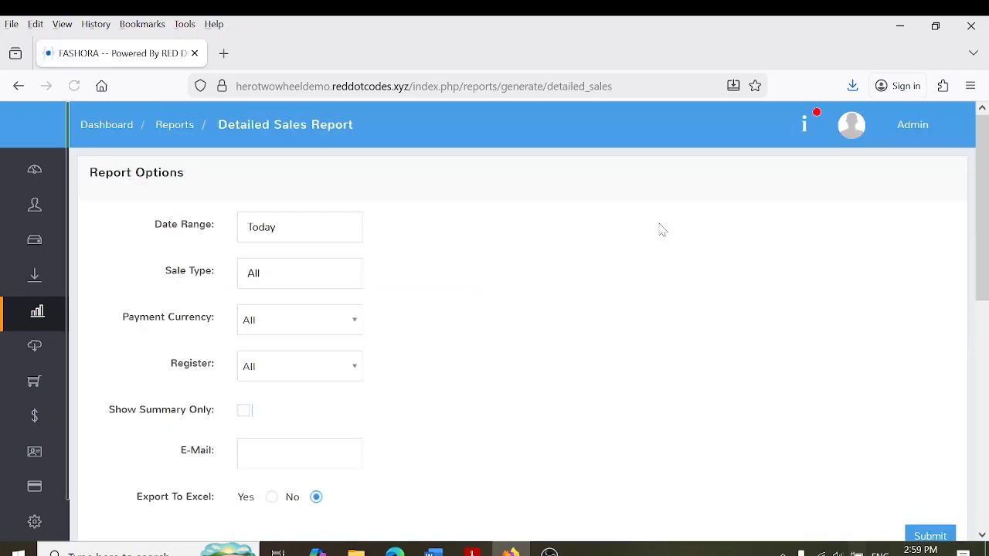
# Set a custom report date range from March 1 to March 20, 2026
pyautogui.scroll(-2, 525, 209)
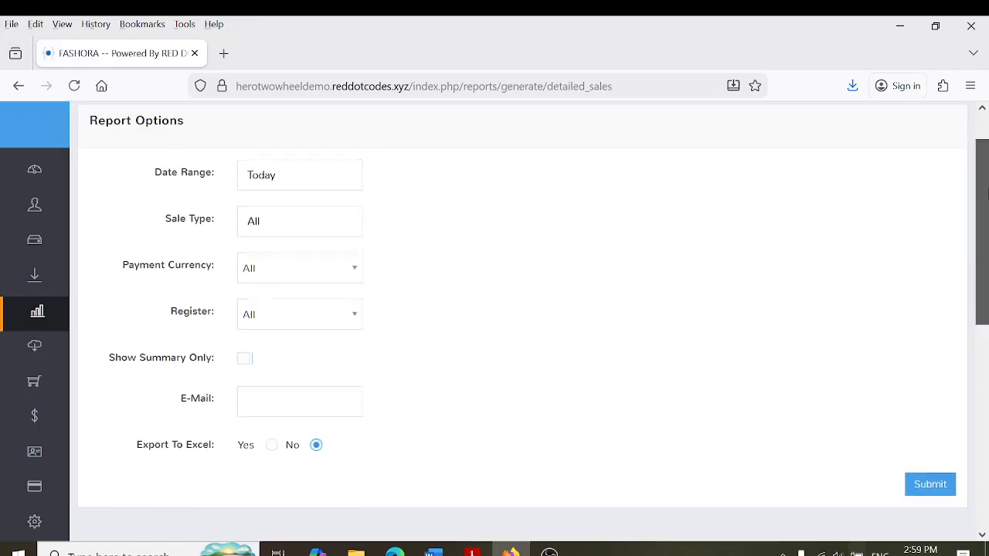
pyautogui.click(256, 169)
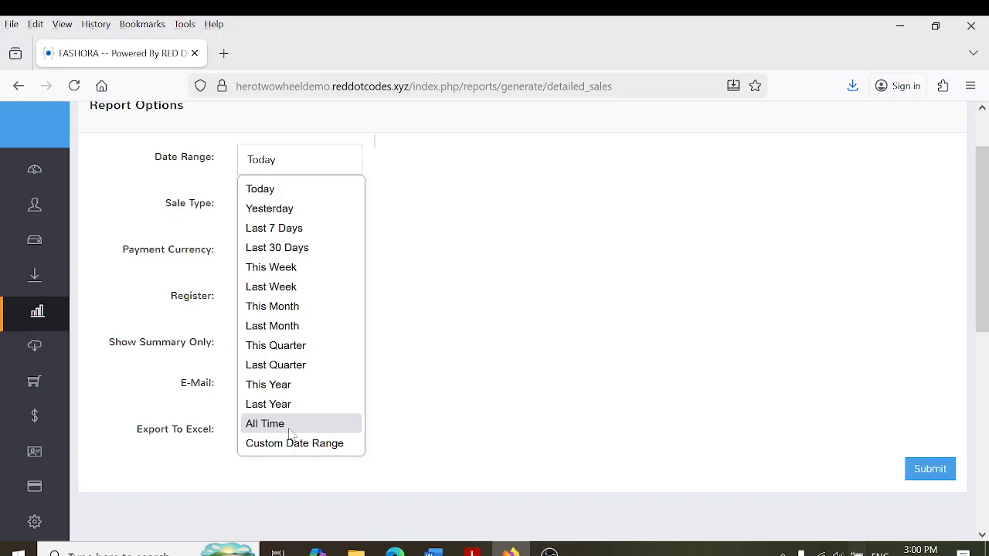
pyautogui.click(280, 445)
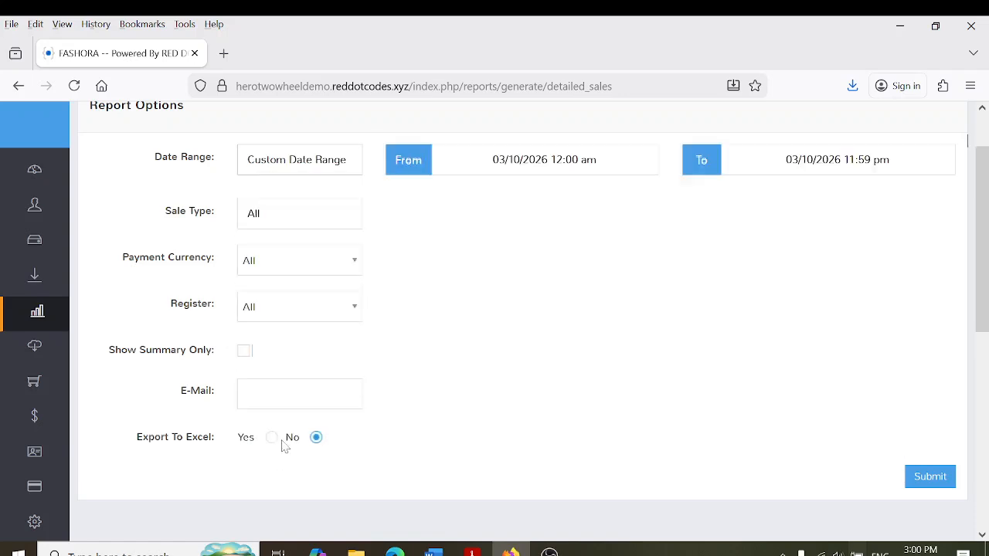
pyautogui.click(504, 159)
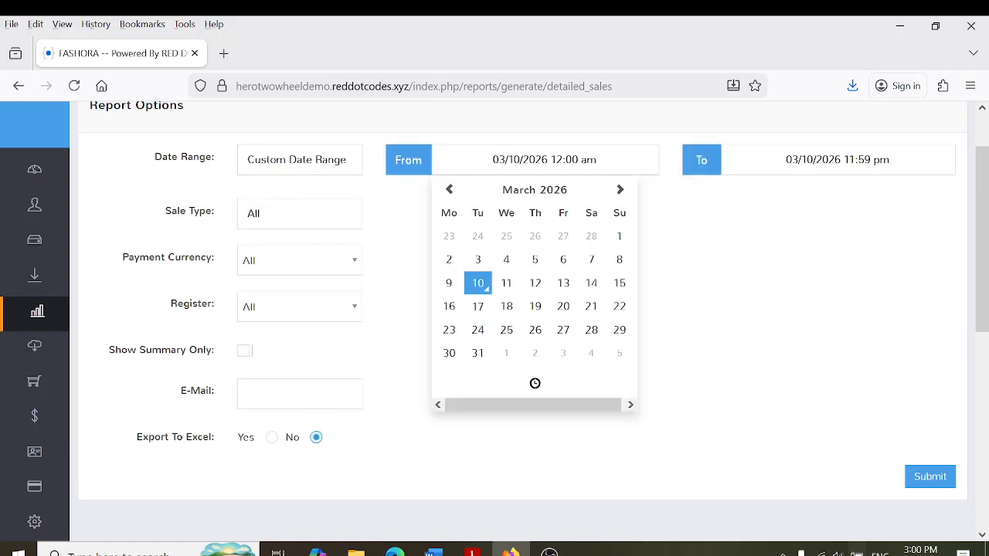
pyautogui.click(619, 236)
pyautogui.click(837, 159)
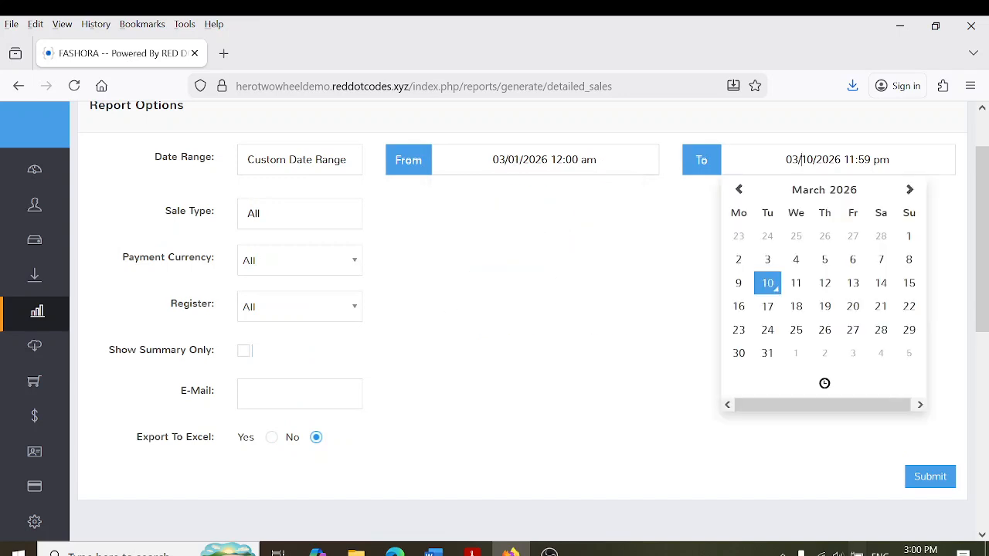
pyautogui.click(852, 306)
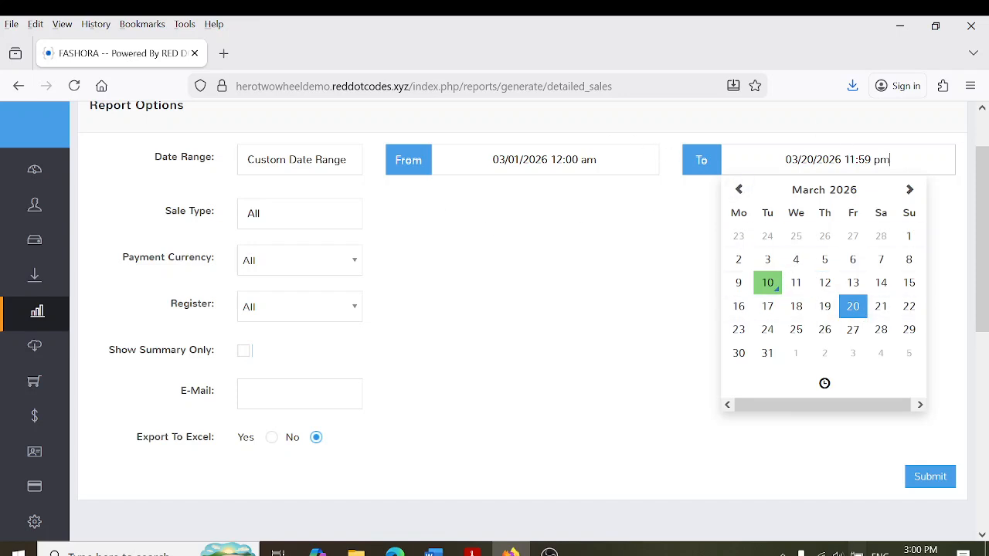
# Browse the start date calendar, then switch the report date range to Today
pyautogui.click(503, 160)
pyautogui.click(538, 190)
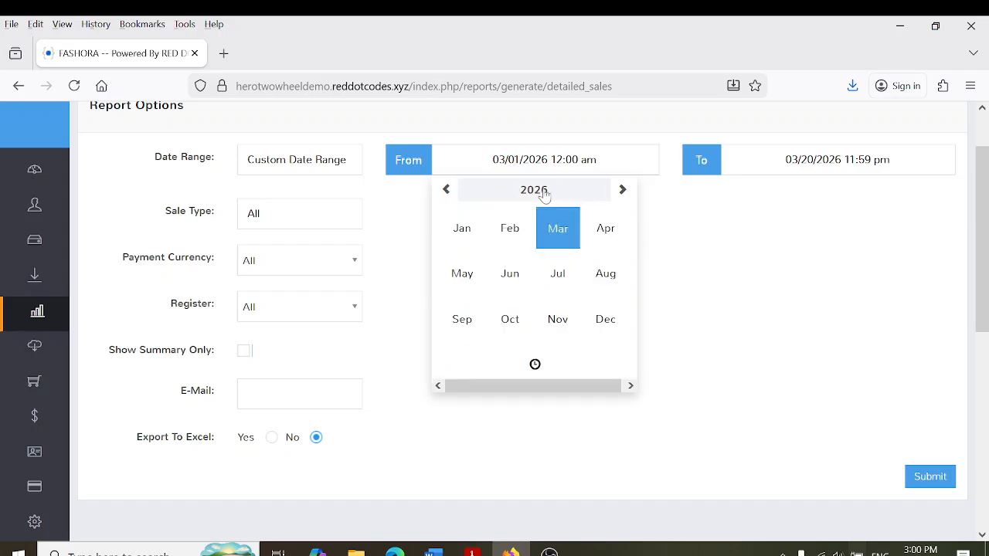
pyautogui.click(538, 190)
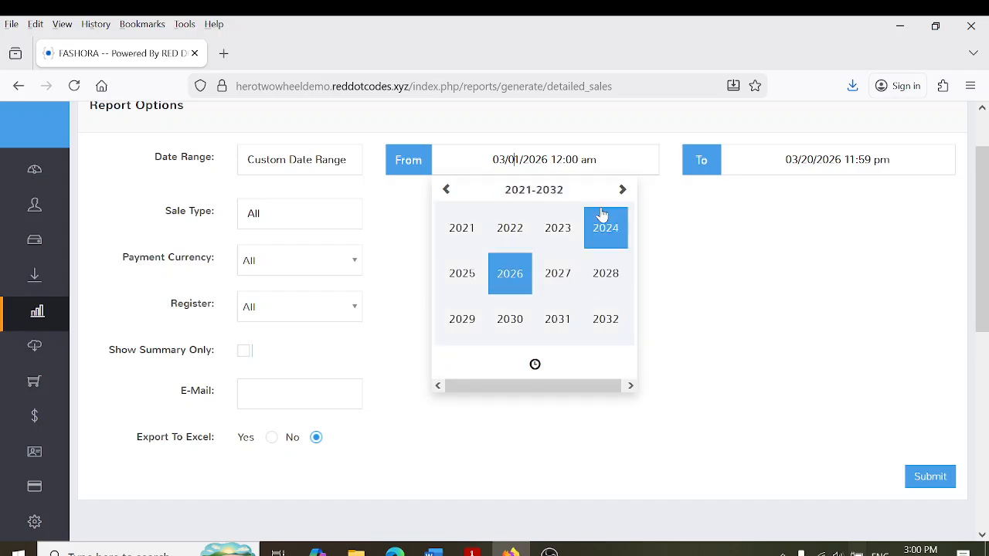
pyautogui.click(780, 305)
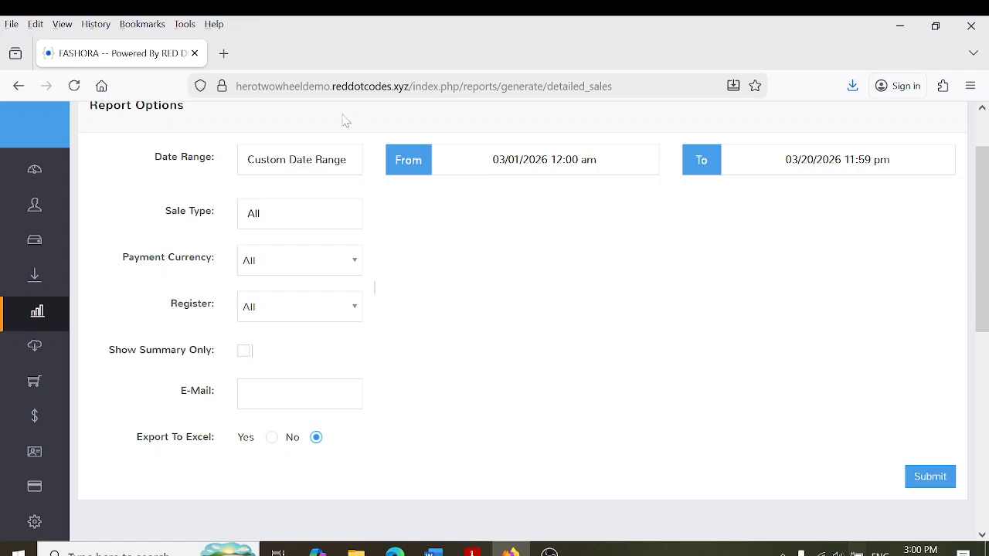
pyautogui.click(291, 160)
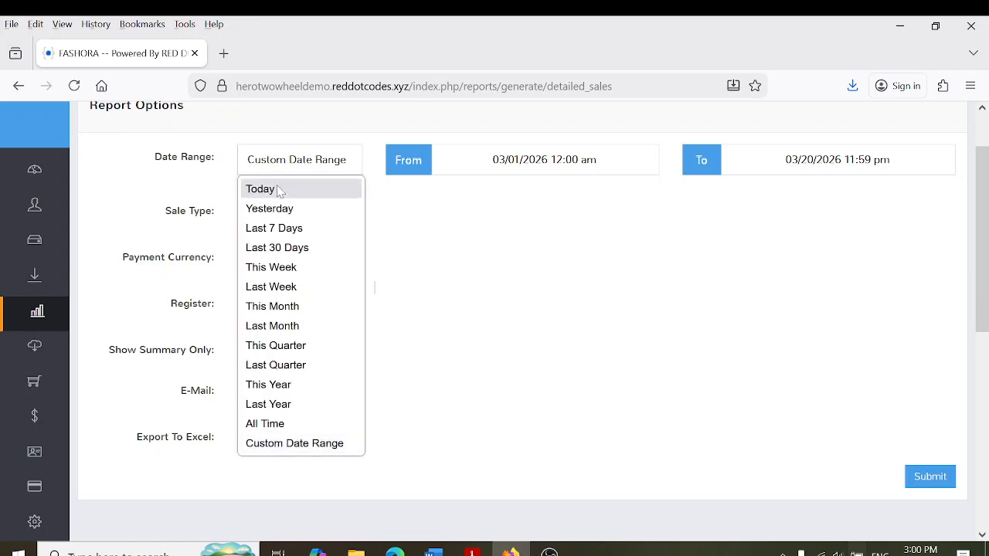
pyautogui.click(280, 189)
pyautogui.click(939, 470)
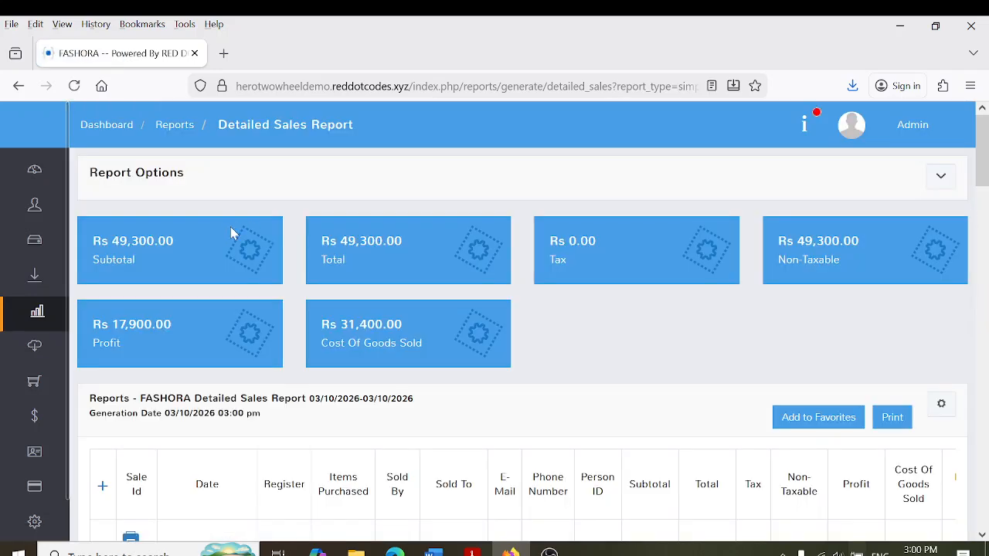
pyautogui.moveTo(112, 241); pyautogui.dragTo(173, 241)
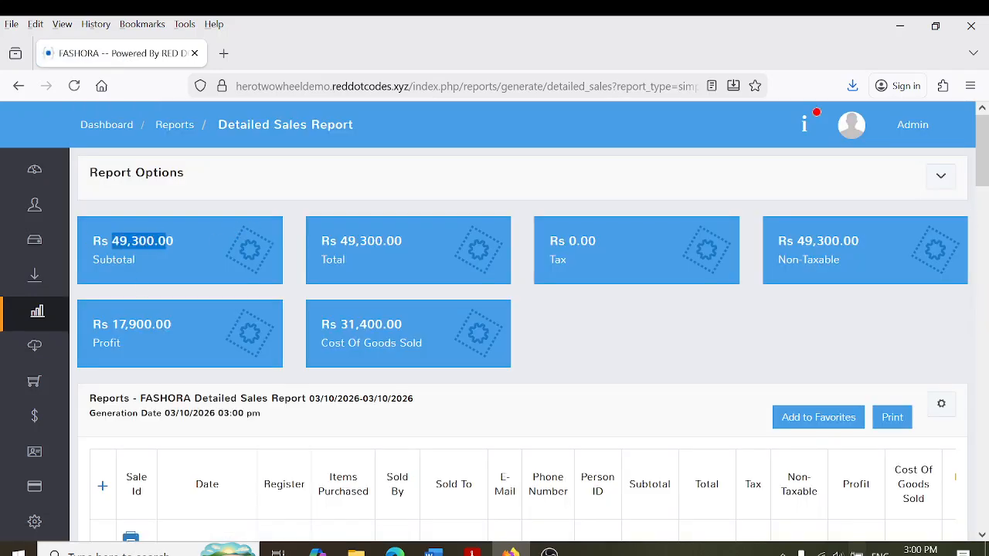
pyautogui.click(177, 246)
pyautogui.scroll(-3, 982, 179)
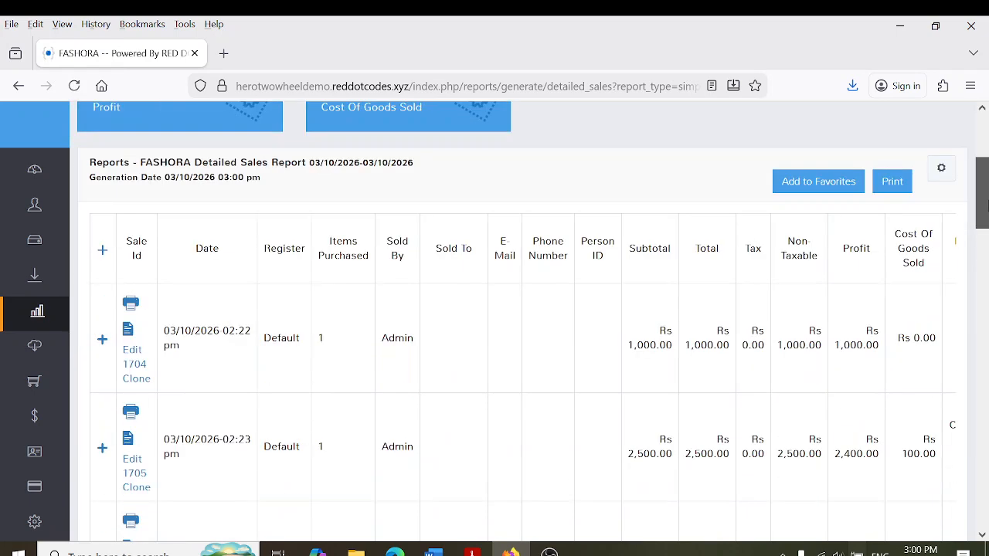
pyautogui.scroll(1, 982, 179)
pyautogui.moveTo(106, 192); pyautogui.dragTo(177, 191)
pyautogui.click(177, 192)
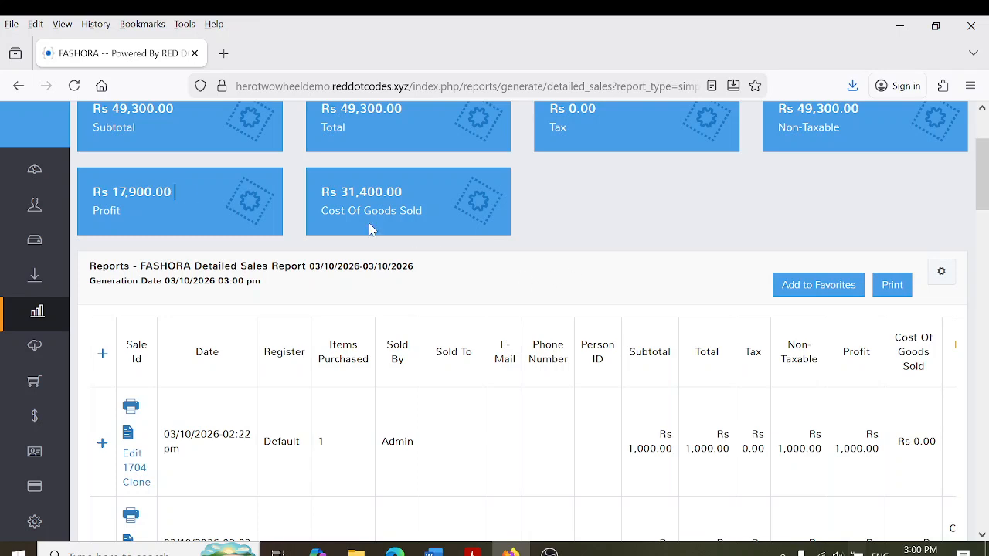
pyautogui.moveTo(328, 191); pyautogui.dragTo(438, 213)
pyautogui.click(387, 191)
pyautogui.moveTo(986, 181); pyautogui.dragTo(985, 155)
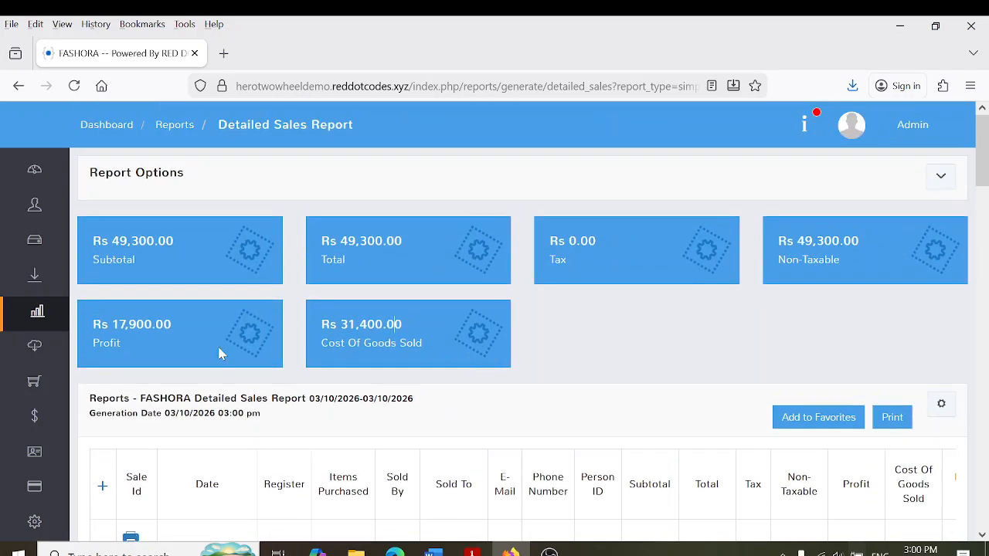
pyautogui.moveTo(108, 241); pyautogui.dragTo(174, 242)
pyautogui.click(174, 242)
pyautogui.moveTo(985, 155); pyautogui.dragTo(985, 217)
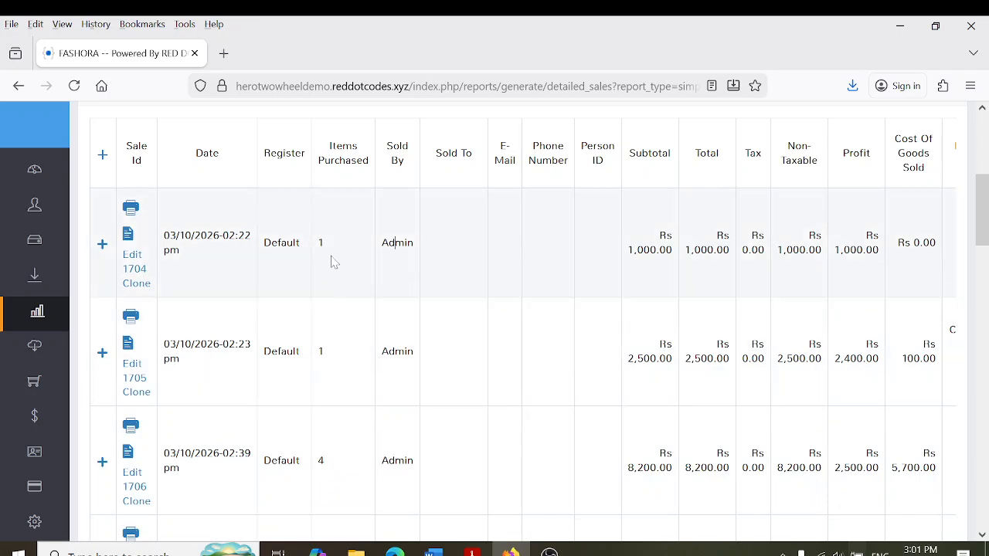
pyautogui.moveTo(612, 243); pyautogui.dragTo(906, 258)
pyautogui.click(981, 279)
pyautogui.moveTo(981, 280); pyautogui.dragTo(983, 113)
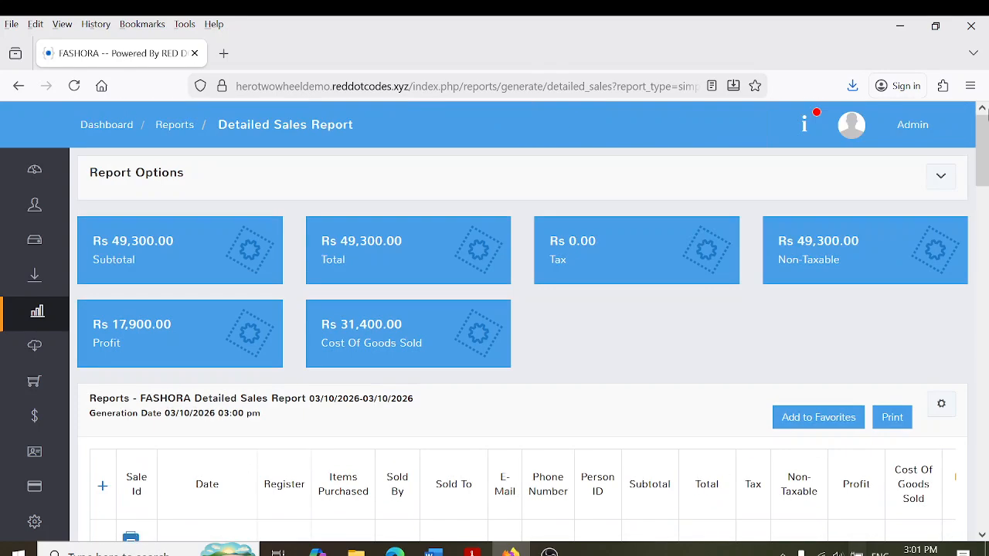
pyautogui.scroll(-4, 918, 267)
pyautogui.moveTo(670, 259); pyautogui.dragTo(953, 255)
pyautogui.click(647, 264)
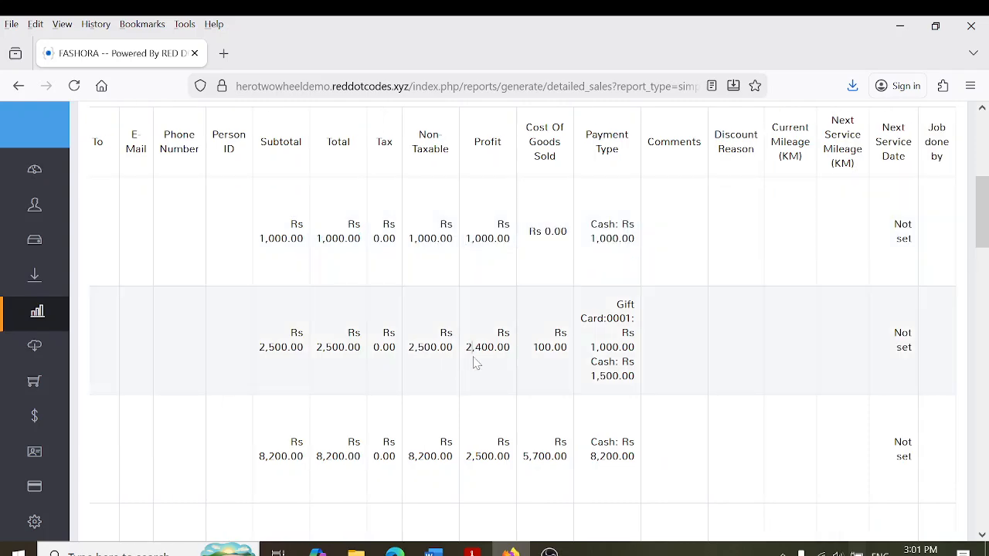
pyautogui.scroll(-5, 740, 309)
pyautogui.scroll(8, 982, 201)
pyautogui.moveTo(950, 309); pyautogui.dragTo(690, 384)
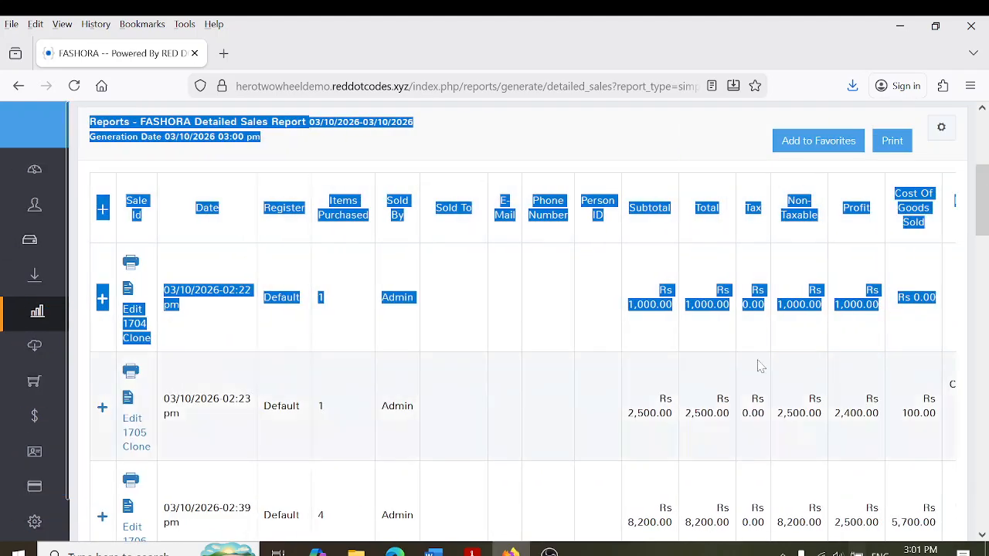
pyautogui.click(691, 384)
pyautogui.scroll(-5, 733, 347)
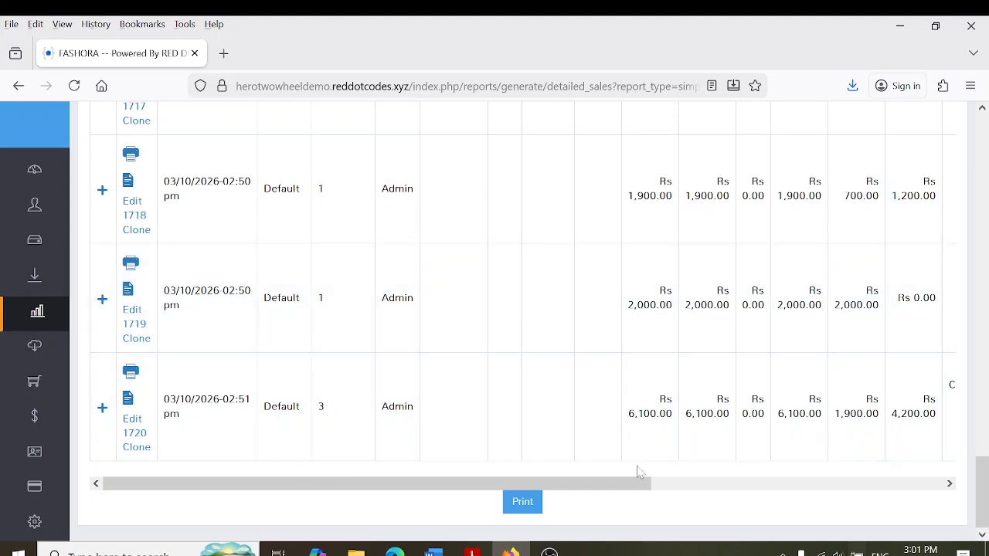
pyautogui.moveTo(646, 484); pyautogui.dragTo(795, 485)
pyautogui.moveTo(983, 482); pyautogui.dragTo(982, 510)
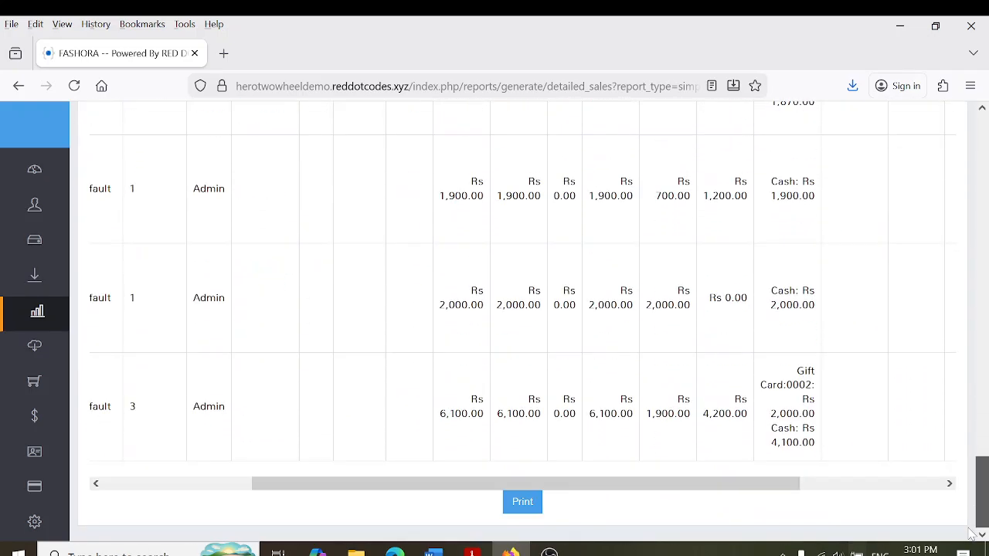
pyautogui.moveTo(695, 488); pyautogui.dragTo(546, 488)
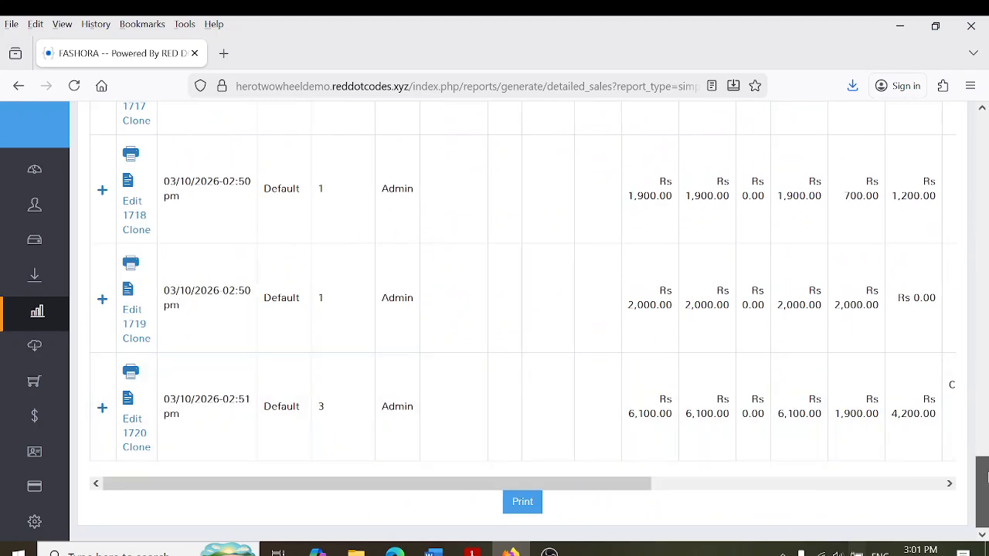
pyautogui.click(985, 384)
pyautogui.click(102, 258)
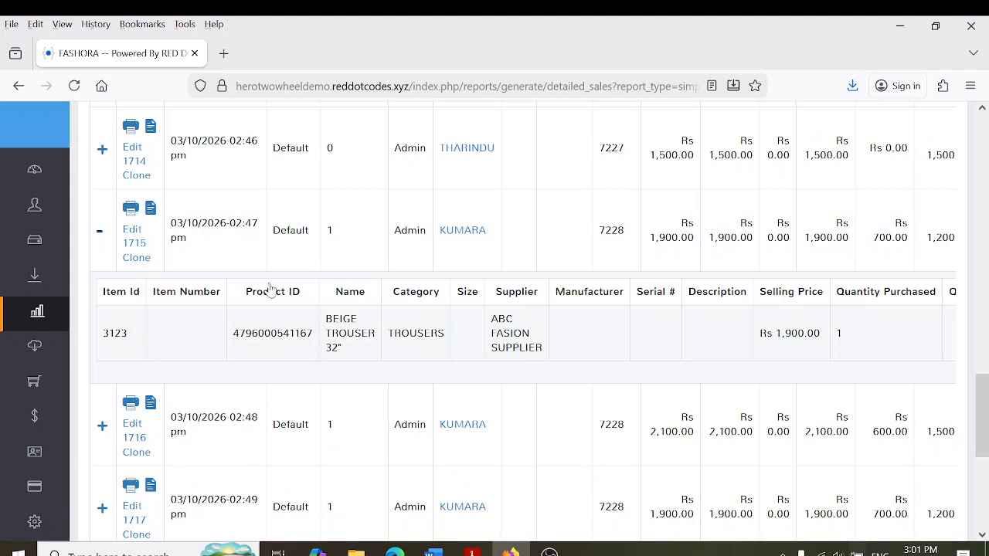
pyautogui.click(102, 233)
pyautogui.scroll(-5, 216, 237)
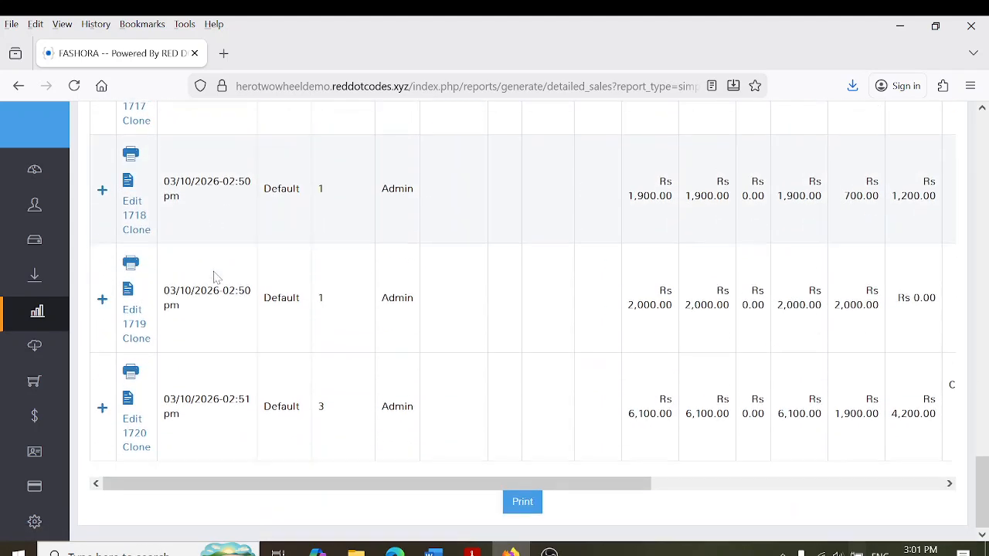
pyautogui.click(101, 409)
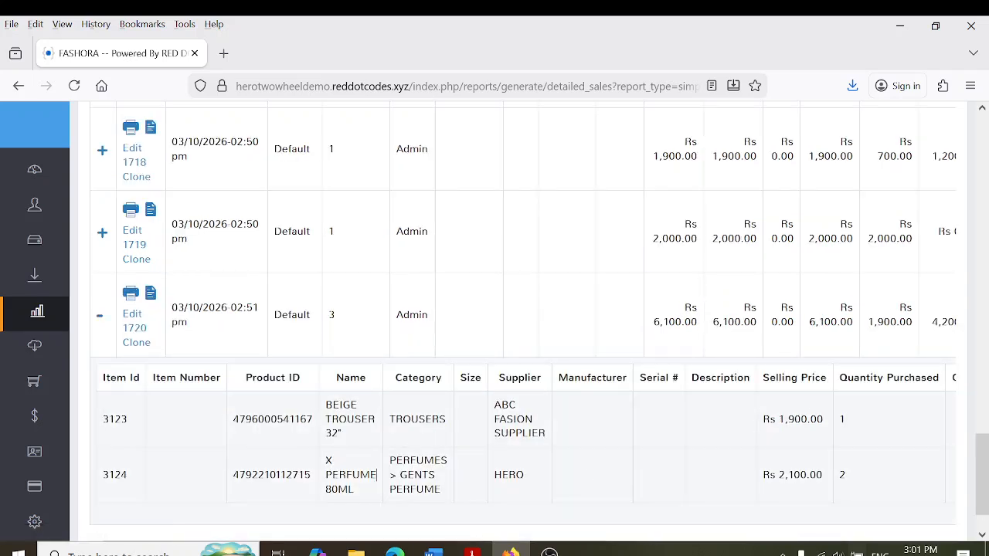
pyautogui.moveTo(682, 435); pyautogui.dragTo(821, 430)
pyautogui.click(821, 430)
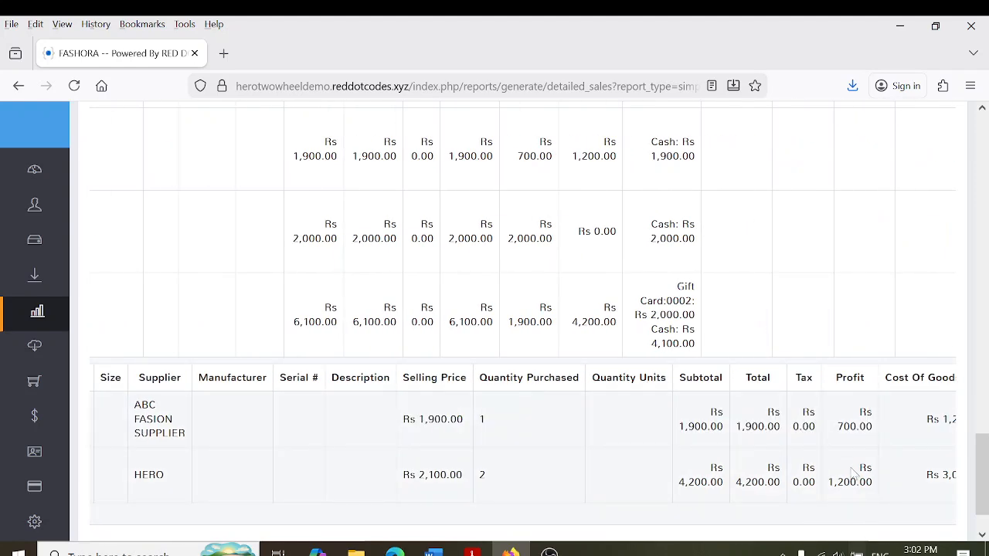
pyautogui.moveTo(871, 453); pyautogui.dragTo(445, 350)
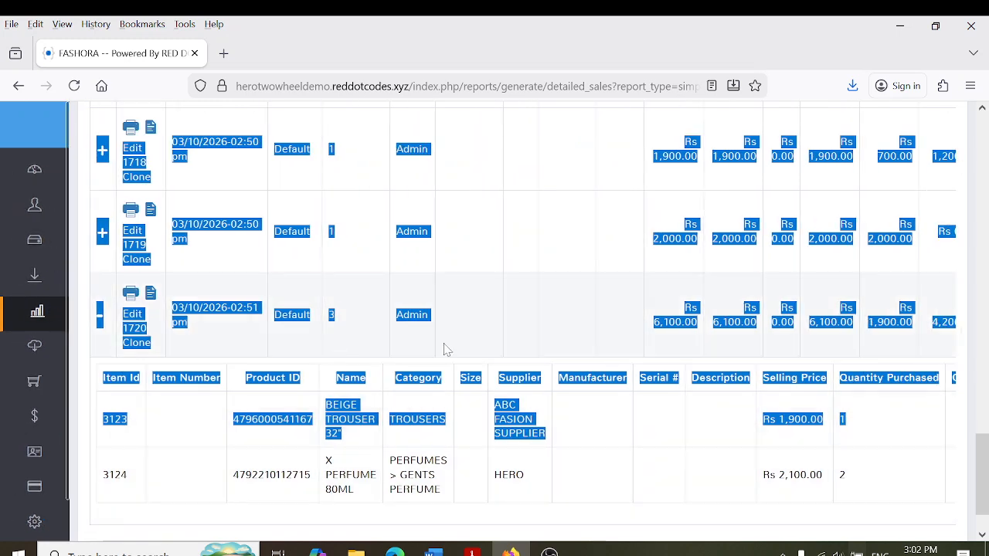
pyautogui.click(444, 350)
pyautogui.click(100, 319)
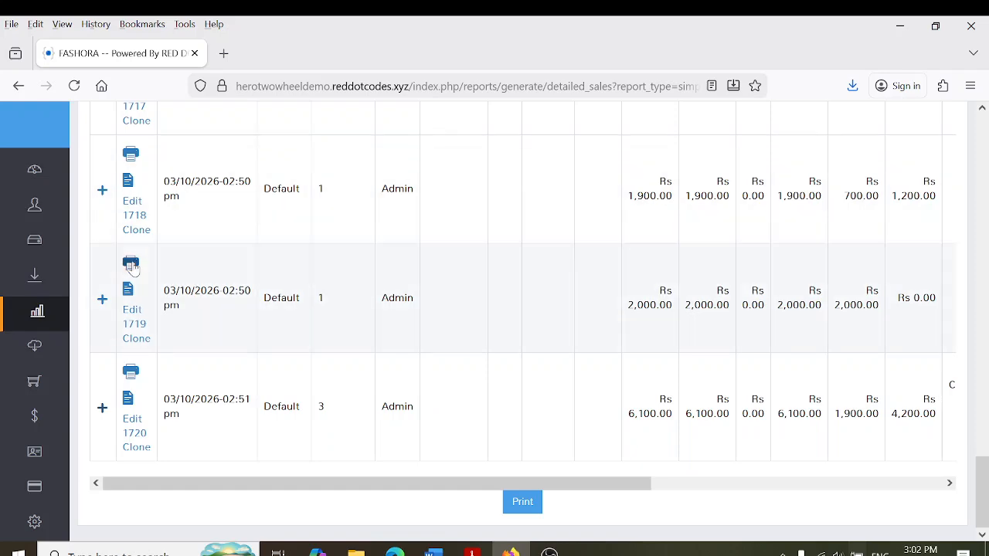
# View sale 1720's receipt, then regenerate today's Detailed Sales Report: Rs 49,300.00 total, Rs 17,900.00 profit
pyautogui.click(134, 375)
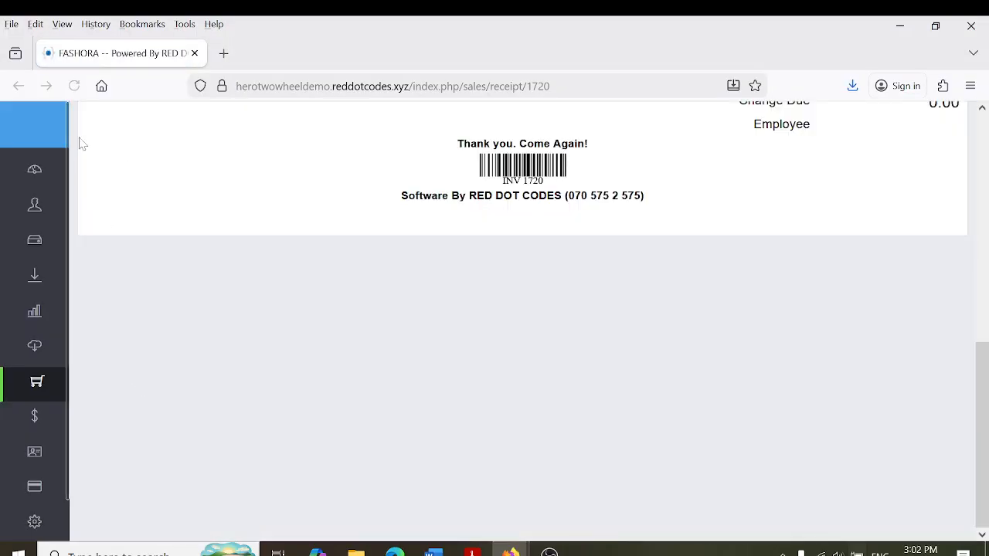
pyautogui.moveTo(27, 192)
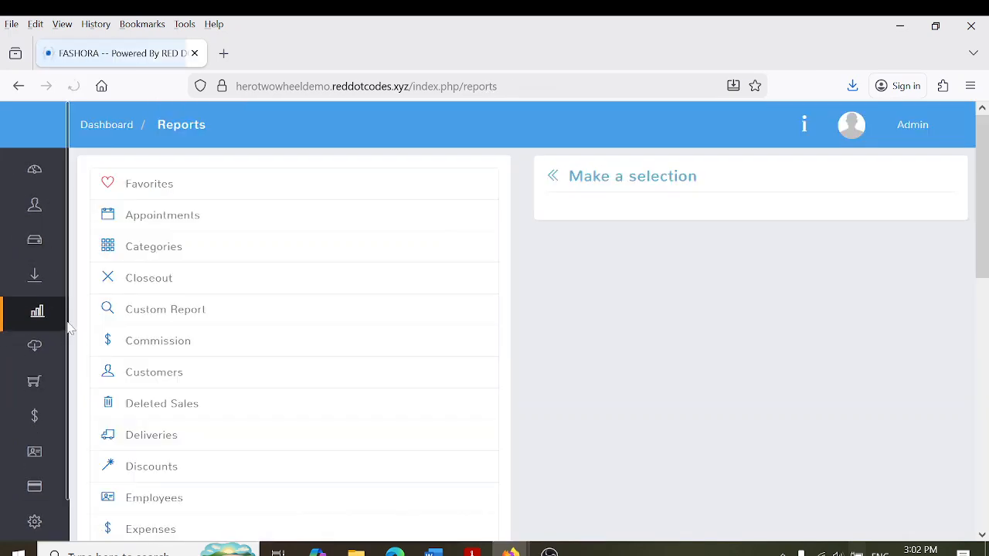
pyautogui.scroll(-6, 331, 289)
pyautogui.click(165, 308)
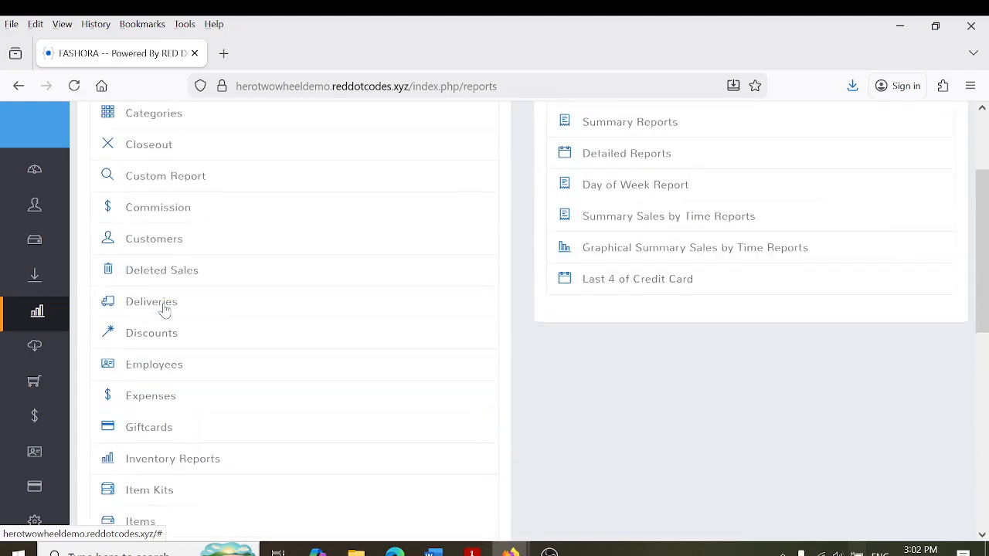
pyautogui.click(632, 233)
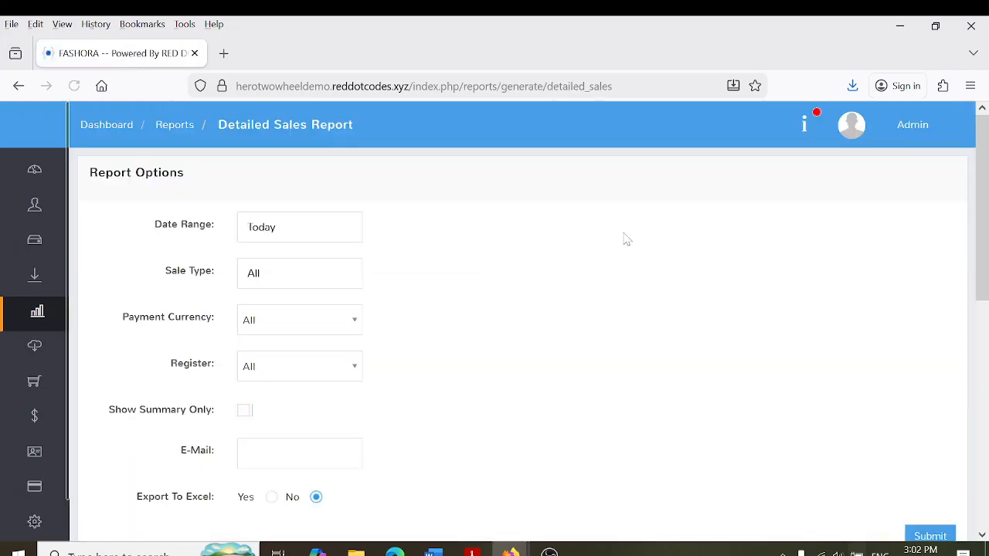
pyautogui.click(938, 533)
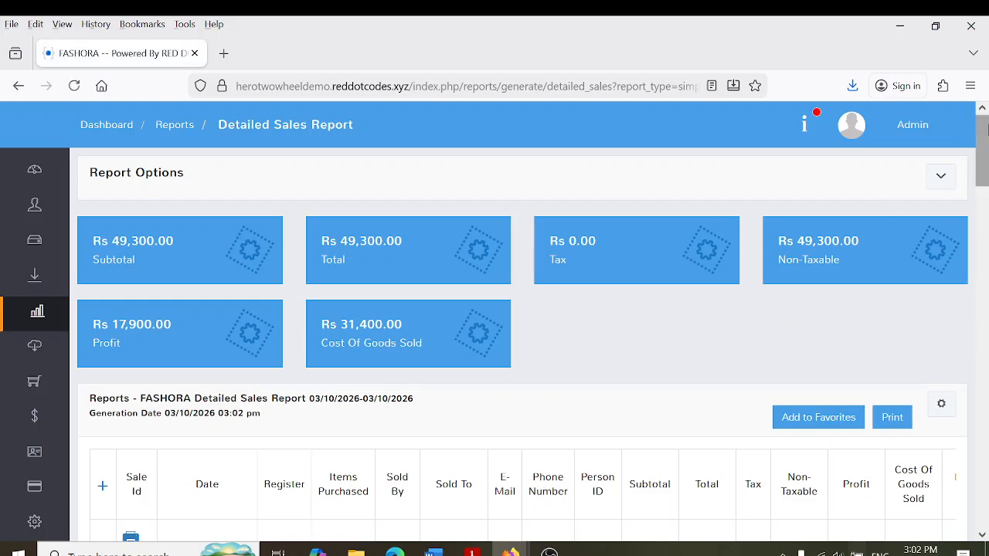
pyautogui.moveTo(983, 128); pyautogui.dragTo(985, 255)
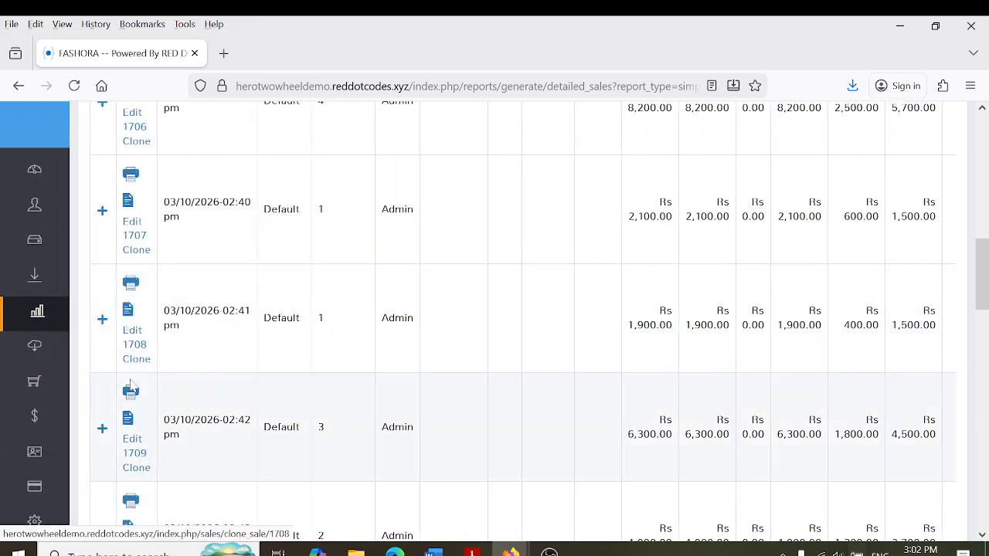
# Open sale 1708's edit page, then move on to the stock Items list
pyautogui.click(127, 337)
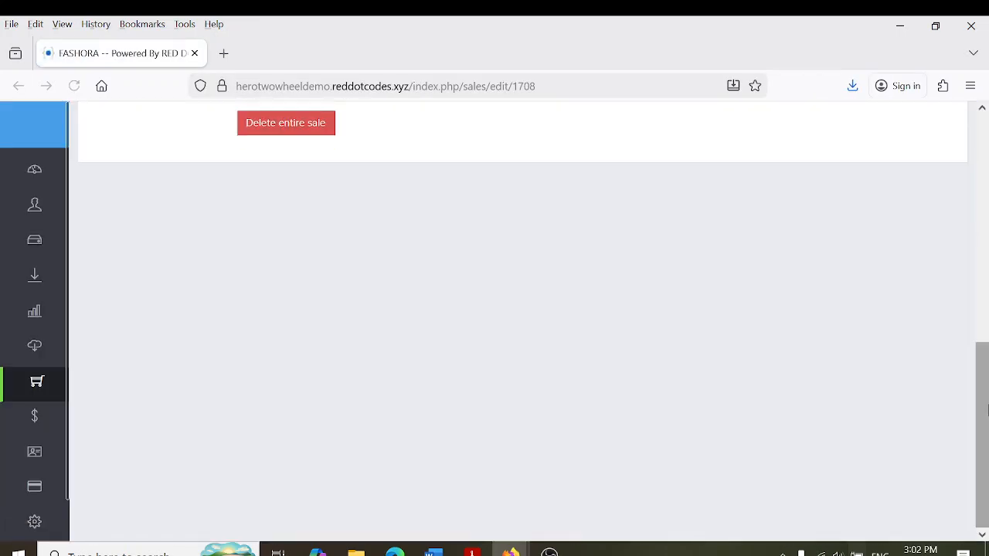
pyautogui.moveTo(984, 419); pyautogui.dragTo(986, 309)
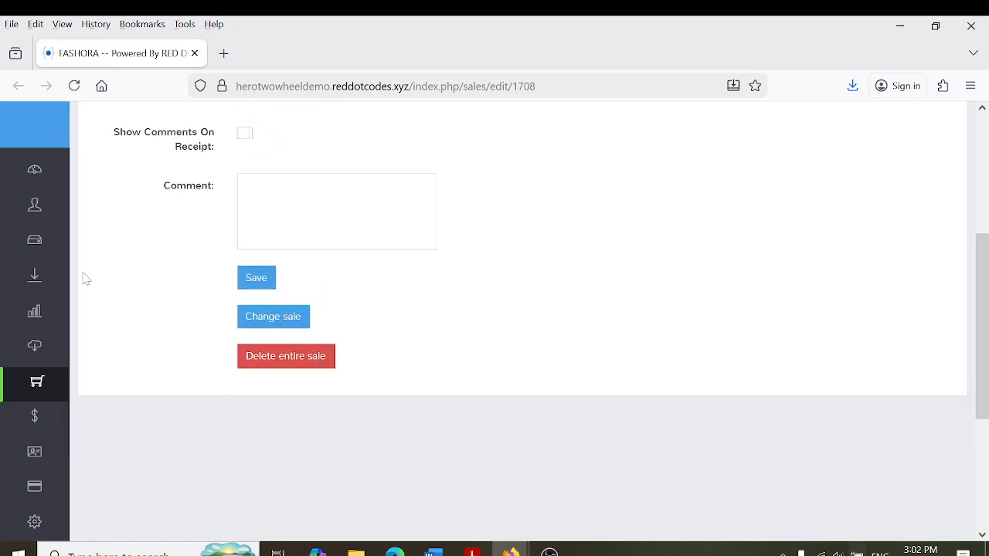
pyautogui.moveTo(18, 302)
pyautogui.click(54, 253)
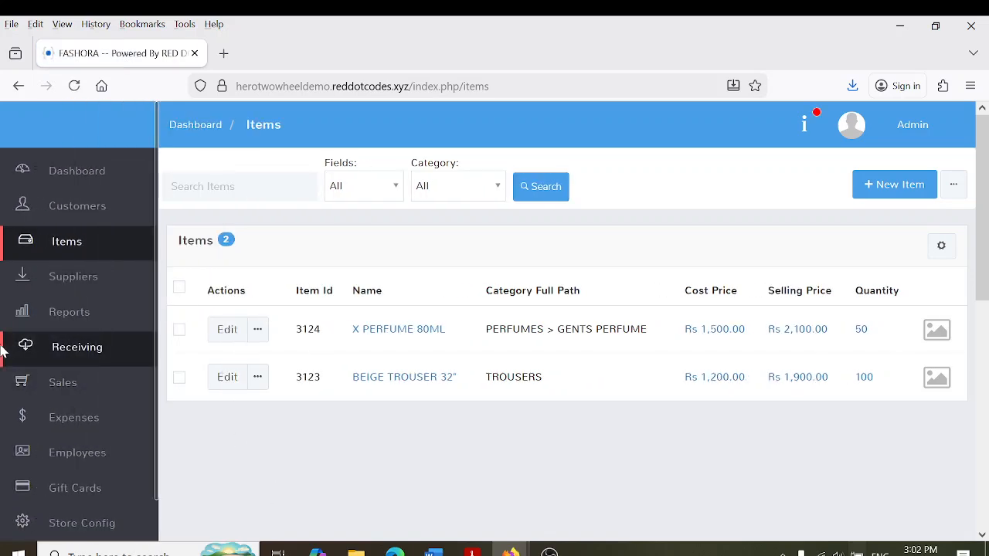
pyautogui.moveTo(6, 126)
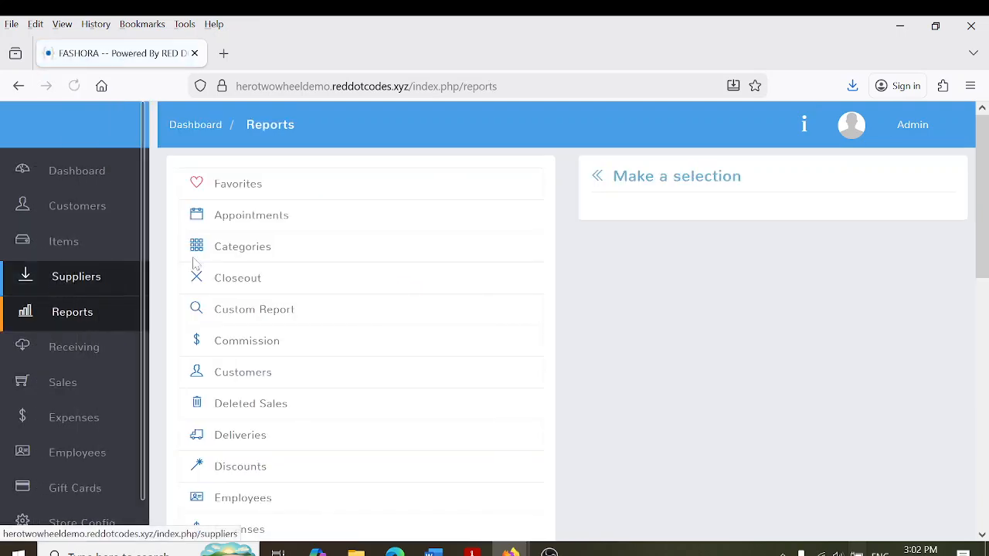
# Generate today's Categories Summary Report (Rs 49,300.00), then return to the Reports list
pyautogui.click(185, 255)
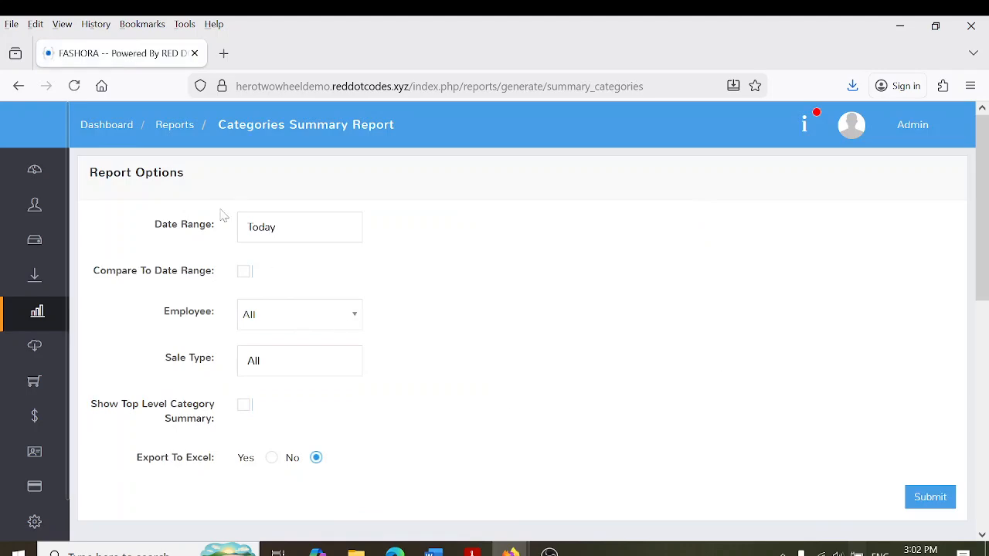
pyautogui.click(923, 500)
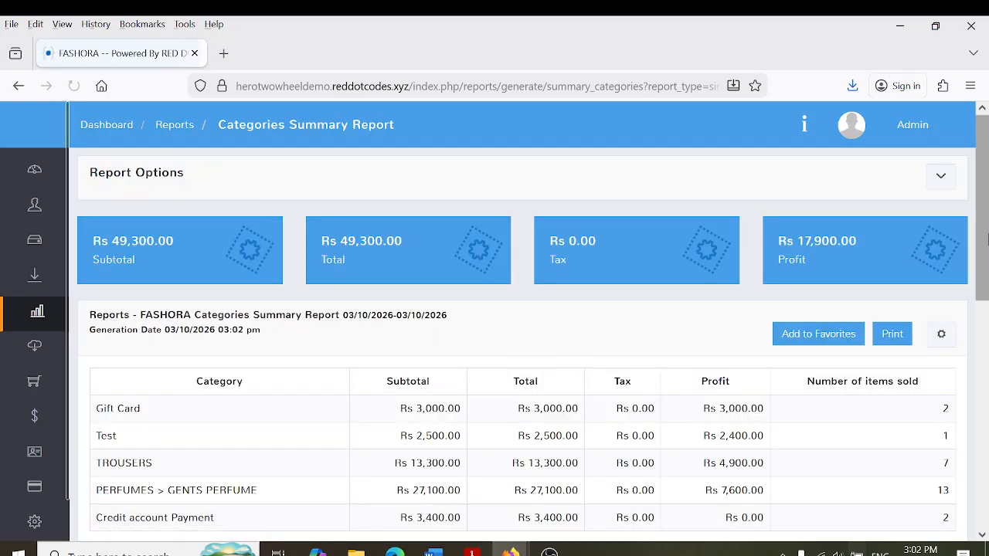
pyautogui.moveTo(987, 240); pyautogui.dragTo(987, 361)
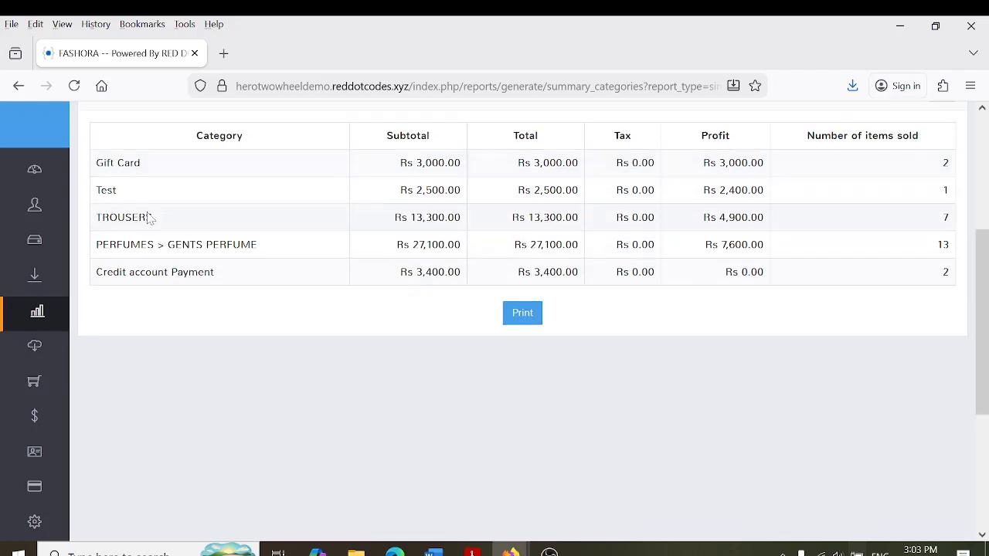
pyautogui.scroll(5, 151, 218)
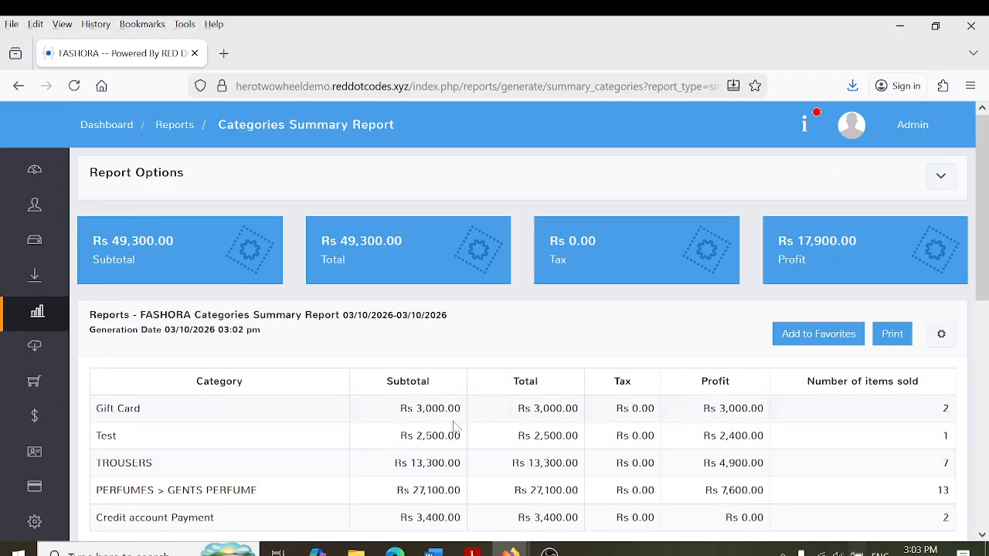
pyautogui.click(81, 313)
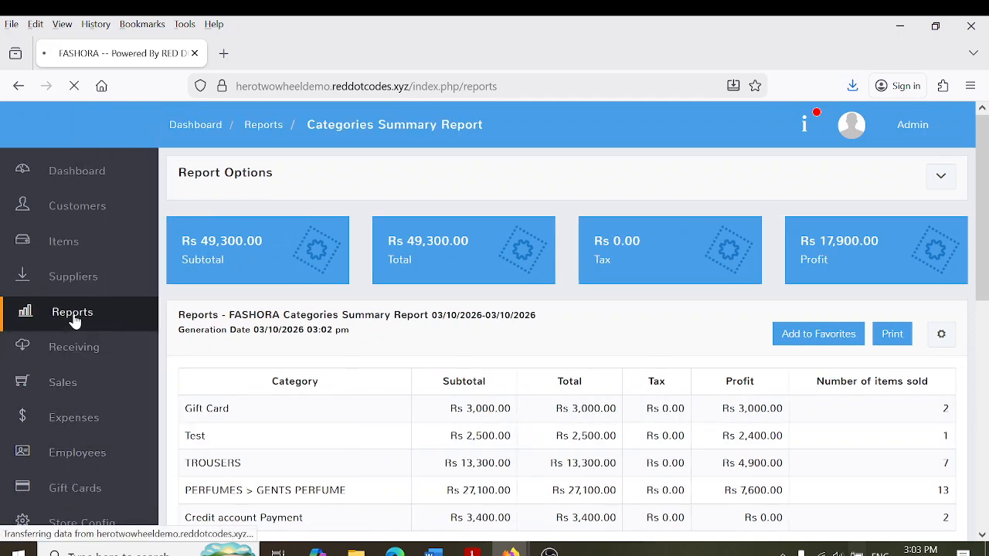
pyautogui.scroll(-1, 903, 237)
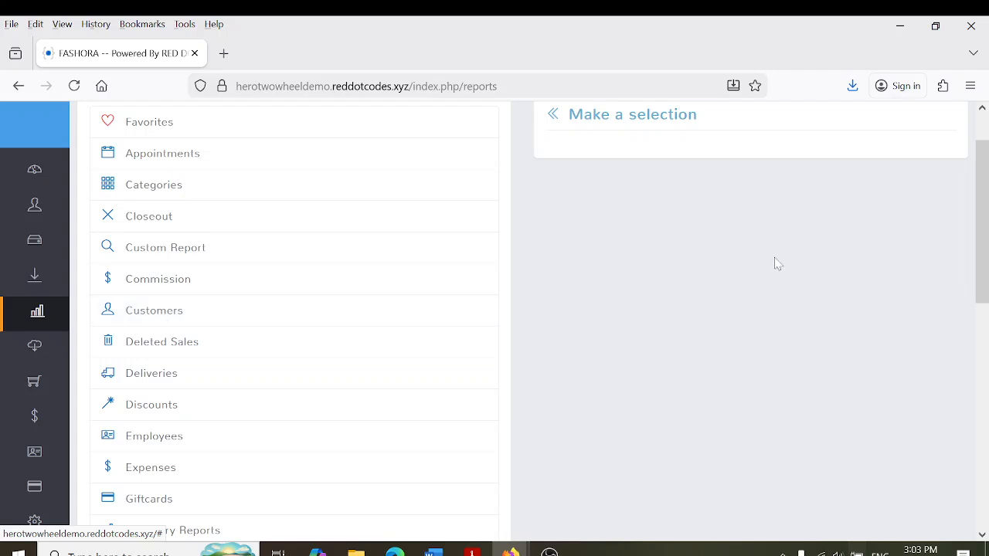
# Submit the Items Summary Report with the Date Range left at Today
pyautogui.moveTo(984, 234); pyautogui.dragTo(985, 308)
pyautogui.click(190, 406)
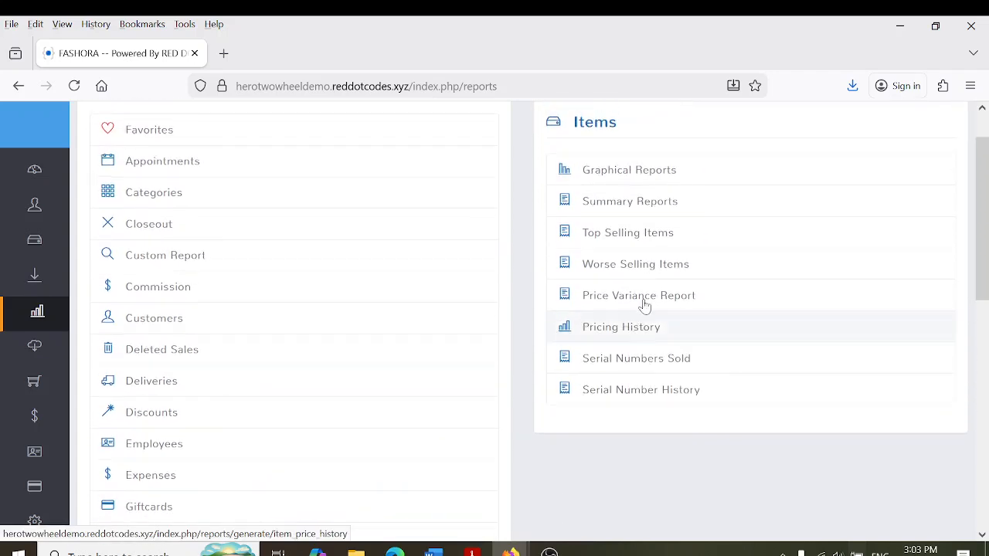
pyautogui.click(643, 208)
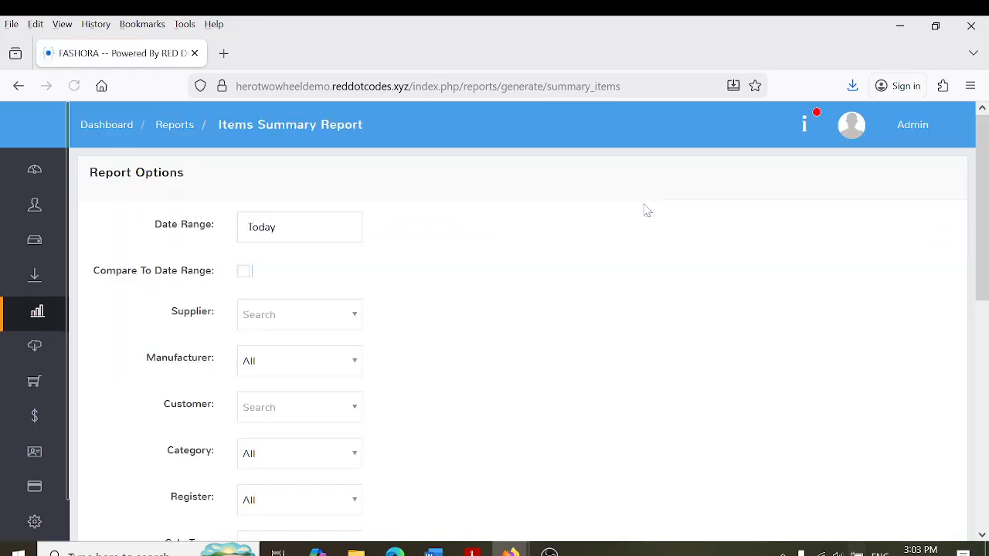
pyautogui.click(310, 231)
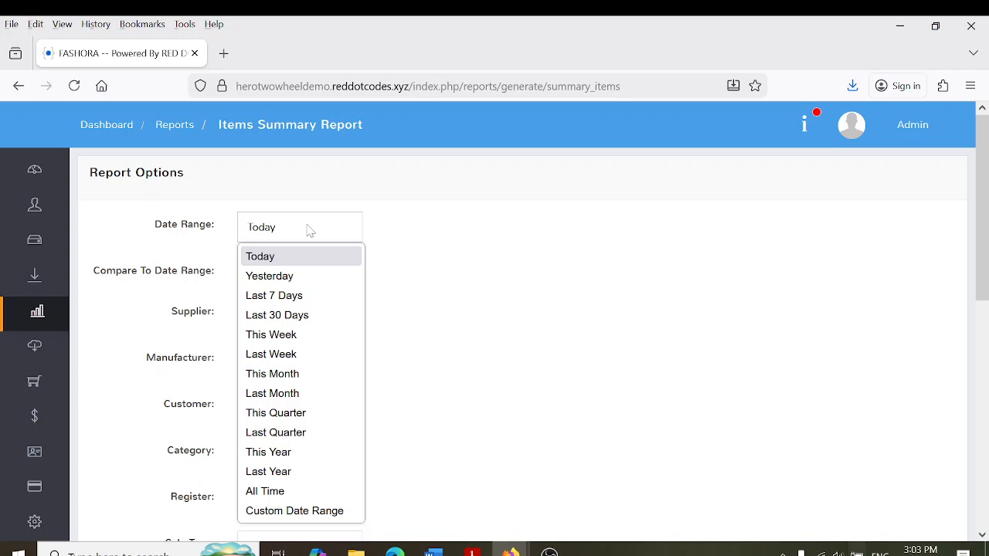
pyautogui.click(288, 264)
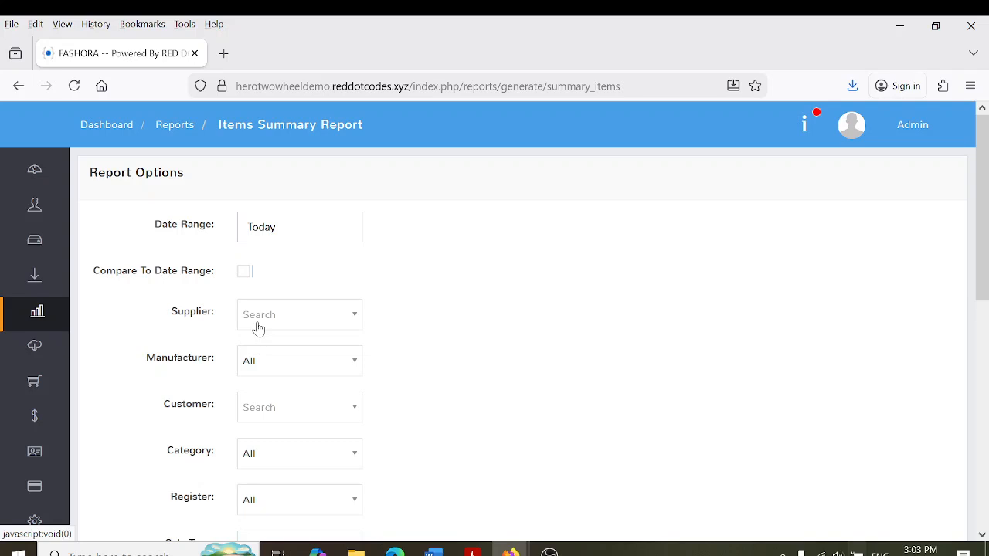
pyautogui.scroll(-3, 889, 425)
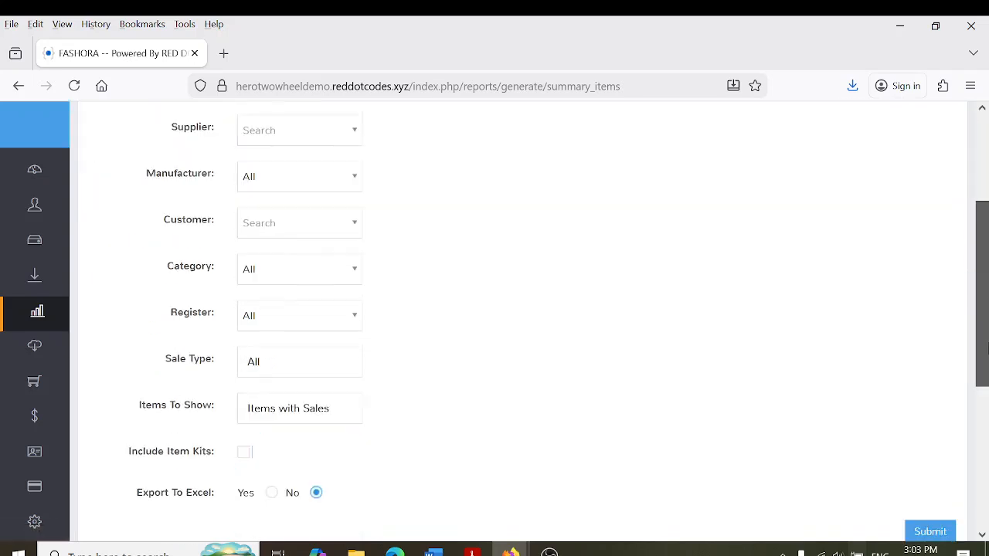
pyautogui.click(924, 469)
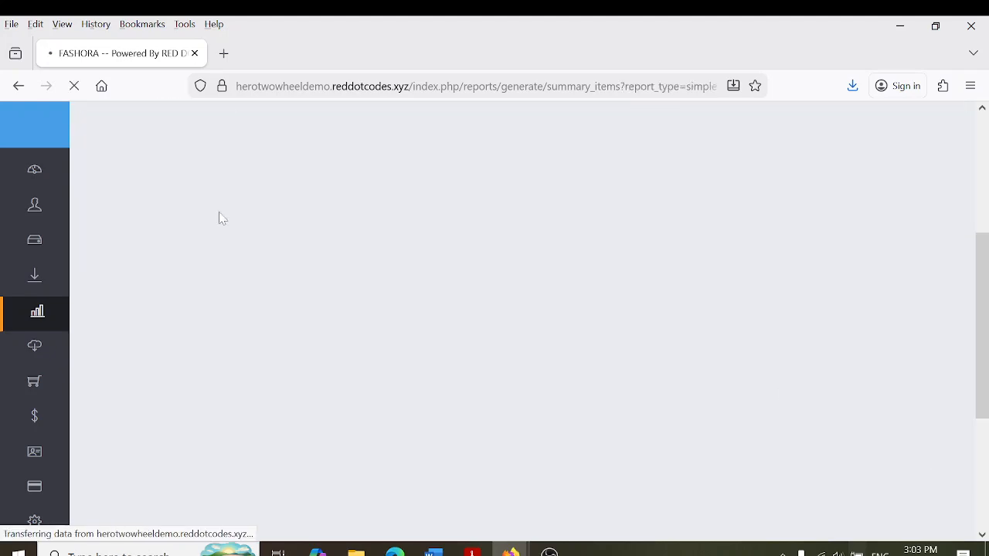
# Inspect the trousers row: quantity 100, 7 purchased, profit 4,900.00
pyautogui.scroll(-4, 987, 166)
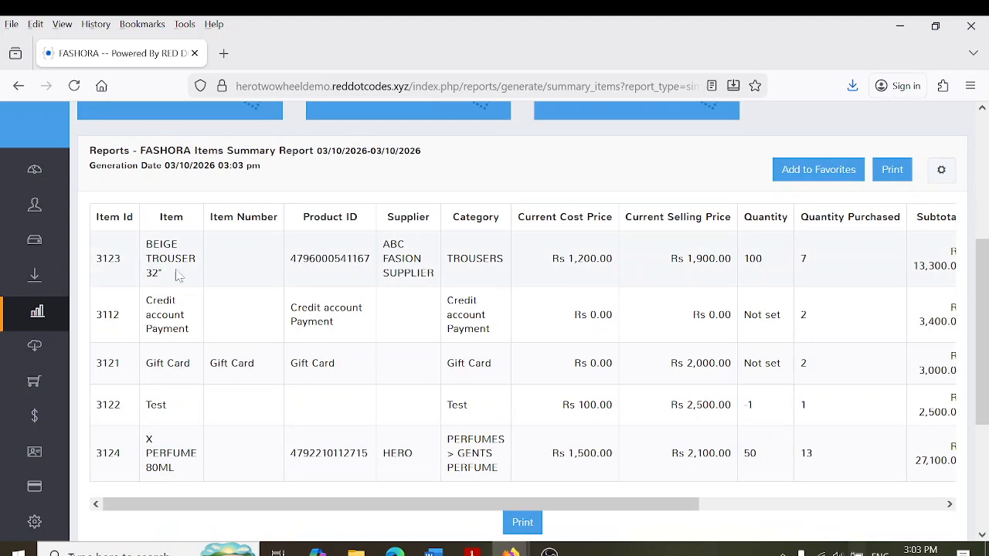
pyautogui.doubleClick(763, 263)
pyautogui.doubleClick(815, 267)
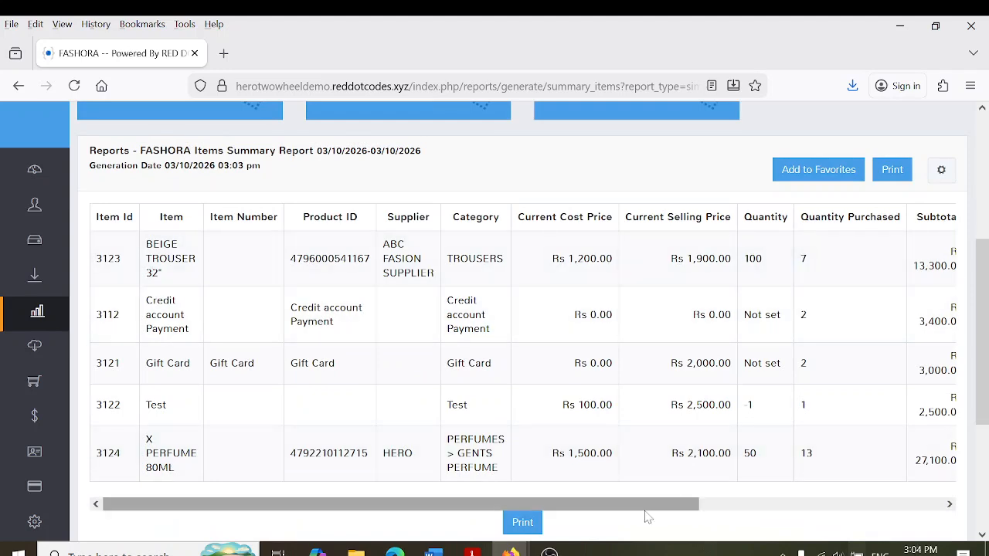
pyautogui.moveTo(654, 508); pyautogui.dragTo(910, 513)
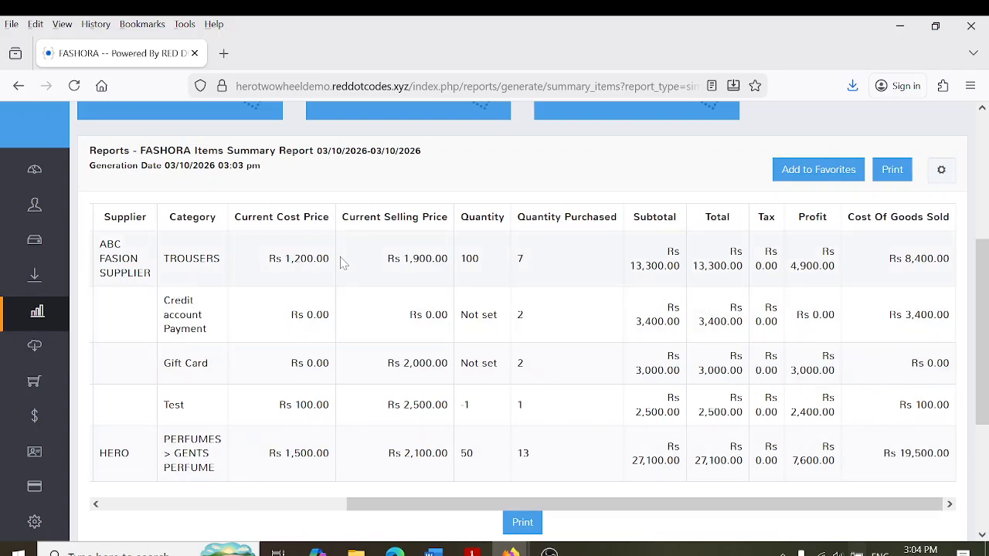
pyautogui.moveTo(813, 282); pyautogui.dragTo(834, 283)
pyautogui.click(834, 284)
# Check the perfume subtotal of 27,100.00, then return to the Reports list
pyautogui.moveTo(657, 507); pyautogui.dragTo(327, 482)
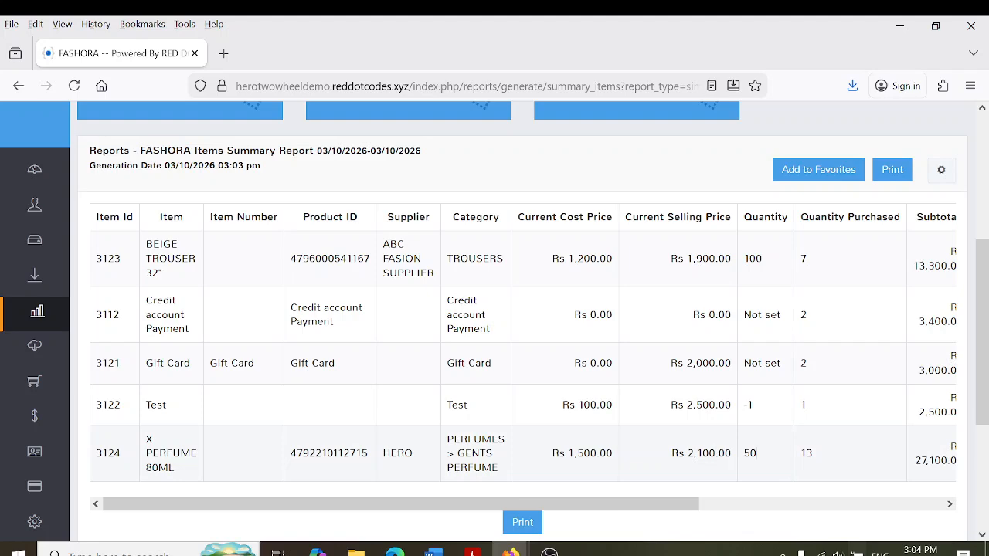
pyautogui.click(649, 520)
pyautogui.moveTo(595, 506); pyautogui.dragTo(852, 510)
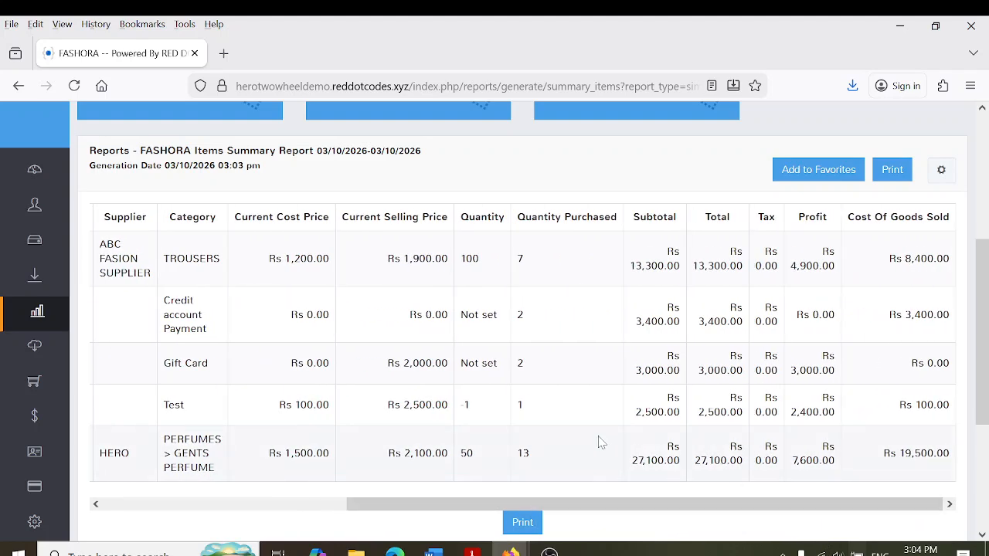
pyautogui.click(663, 472)
pyautogui.moveTo(803, 503); pyautogui.dragTo(364, 503)
pyautogui.scroll(4, 174, 278)
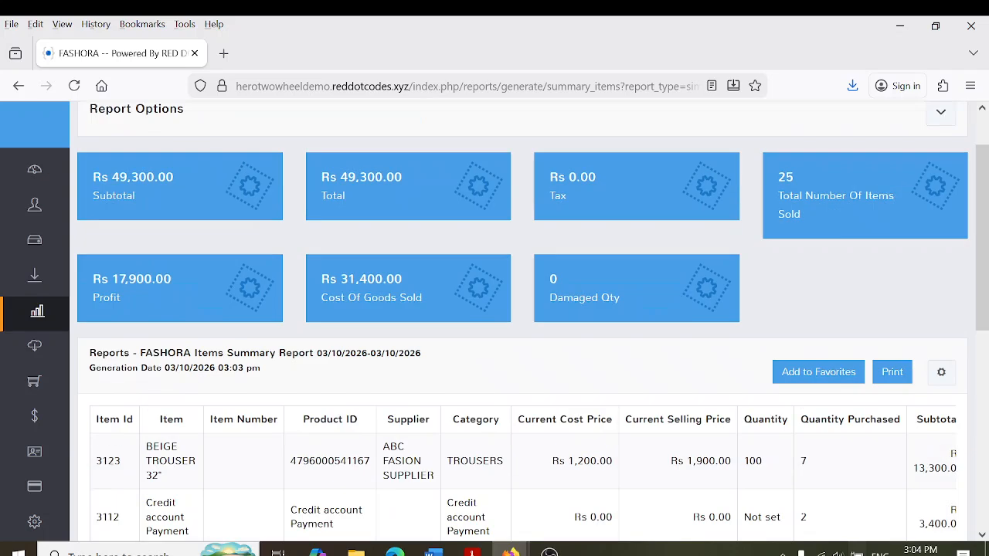
pyautogui.click(37, 311)
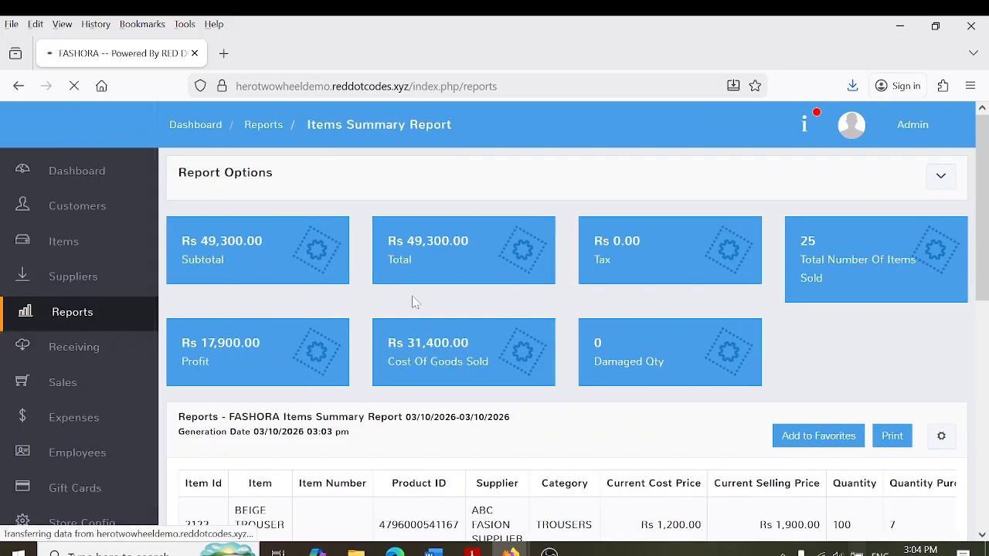
# Submit the Inventory Summary report with Supplier, Category and Inventory filters all left at All
pyautogui.scroll(-2, 987, 350)
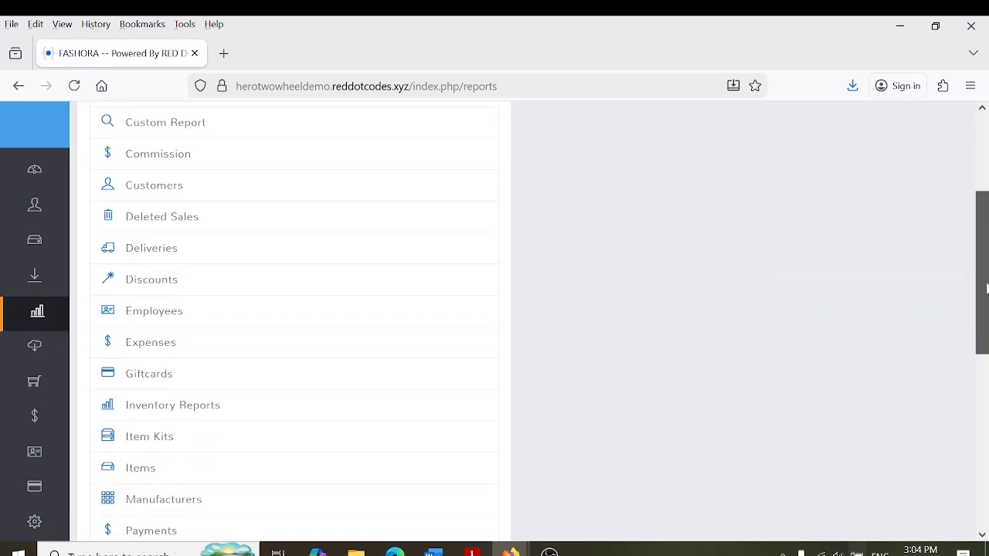
pyautogui.click(238, 407)
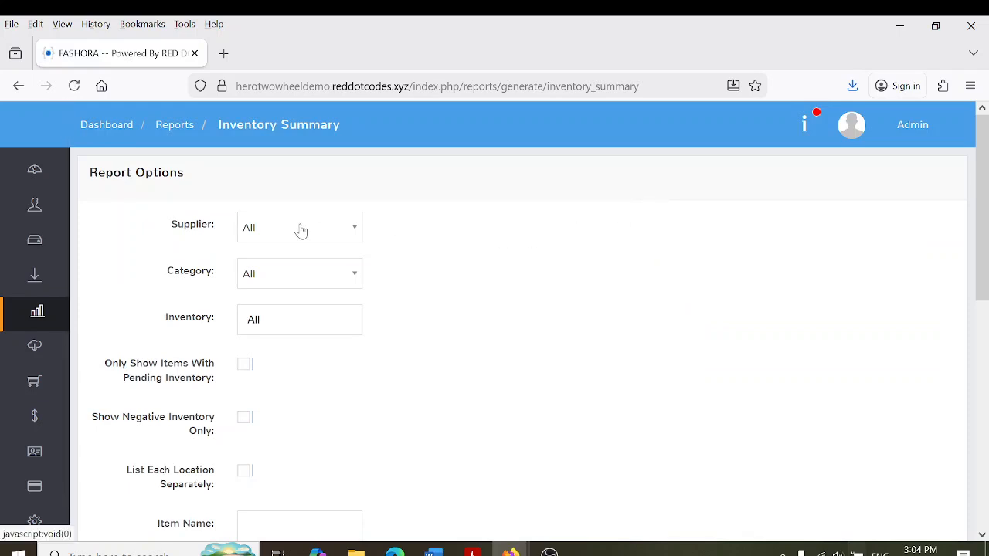
pyautogui.click(300, 231)
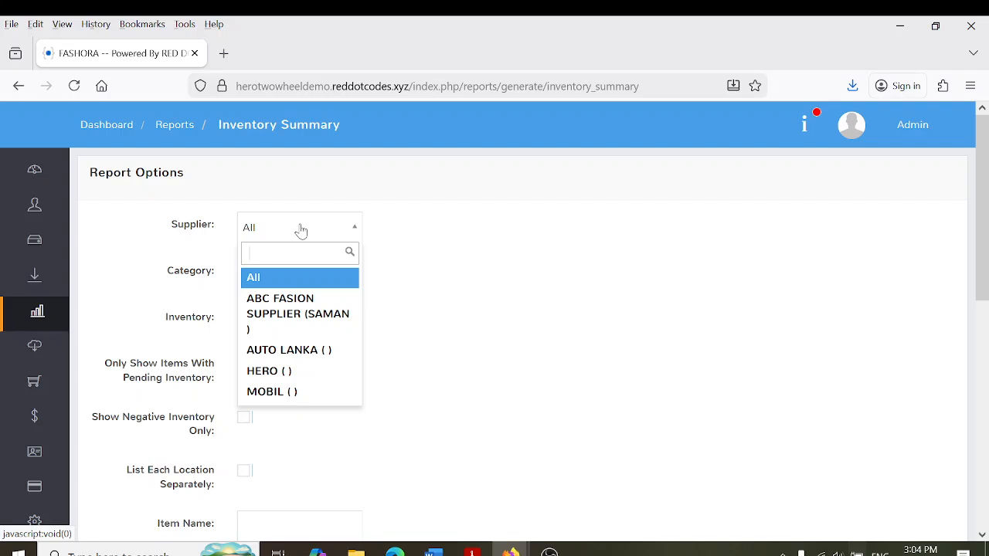
pyautogui.click(269, 283)
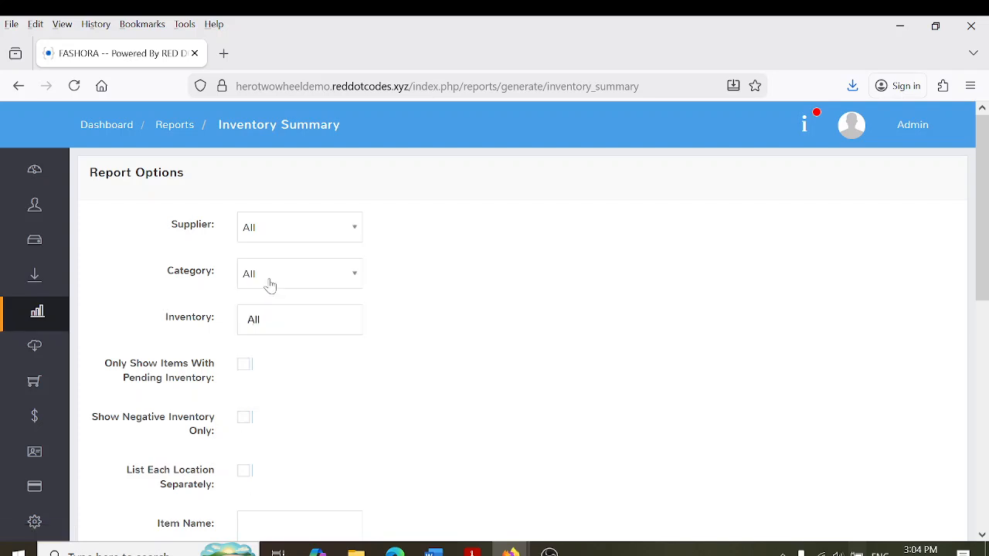
pyautogui.click(254, 284)
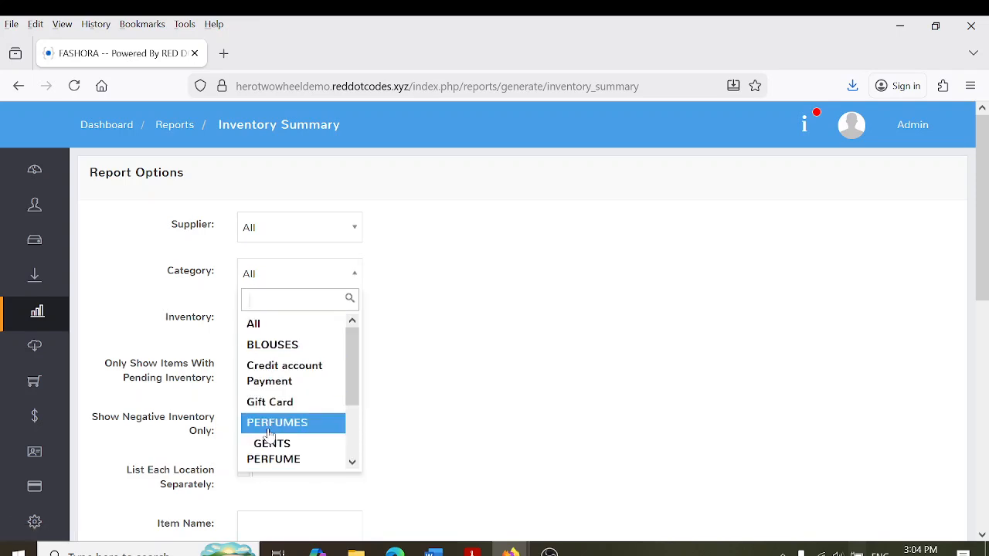
pyautogui.scroll(-2, 266, 446)
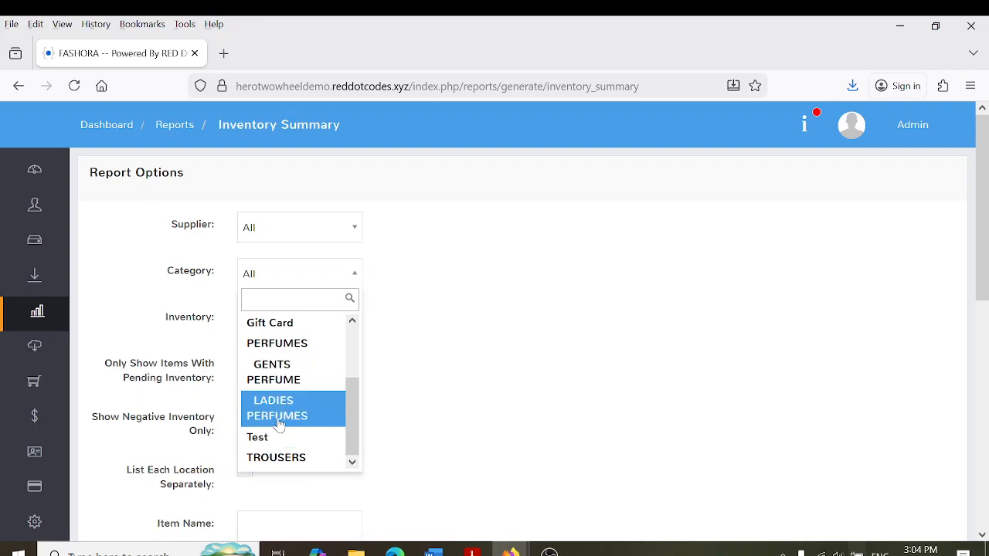
pyautogui.press('Up')
pyautogui.press('Up')
pyautogui.press('Up')
pyautogui.click(258, 276)
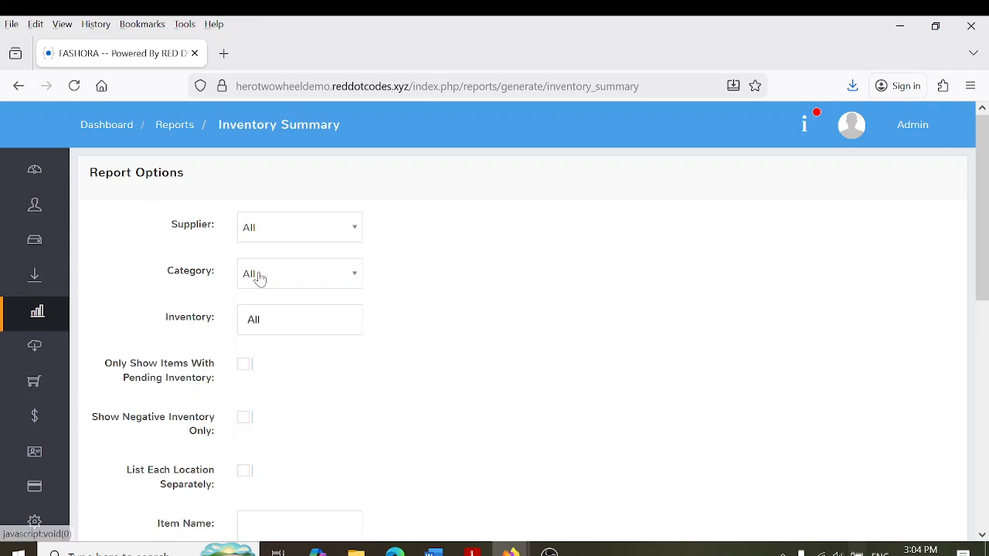
pyautogui.click(259, 330)
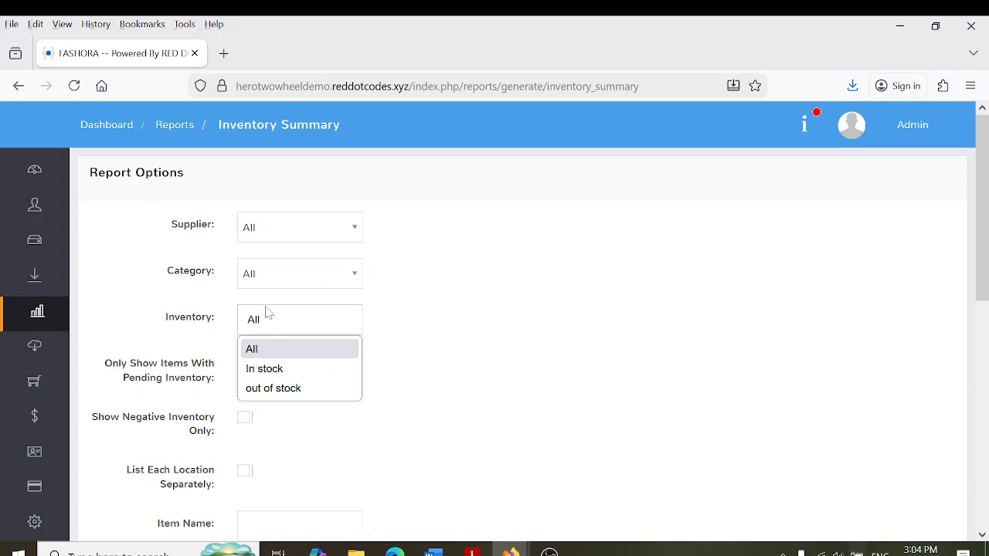
pyautogui.click(292, 355)
pyautogui.scroll(-5, 952, 311)
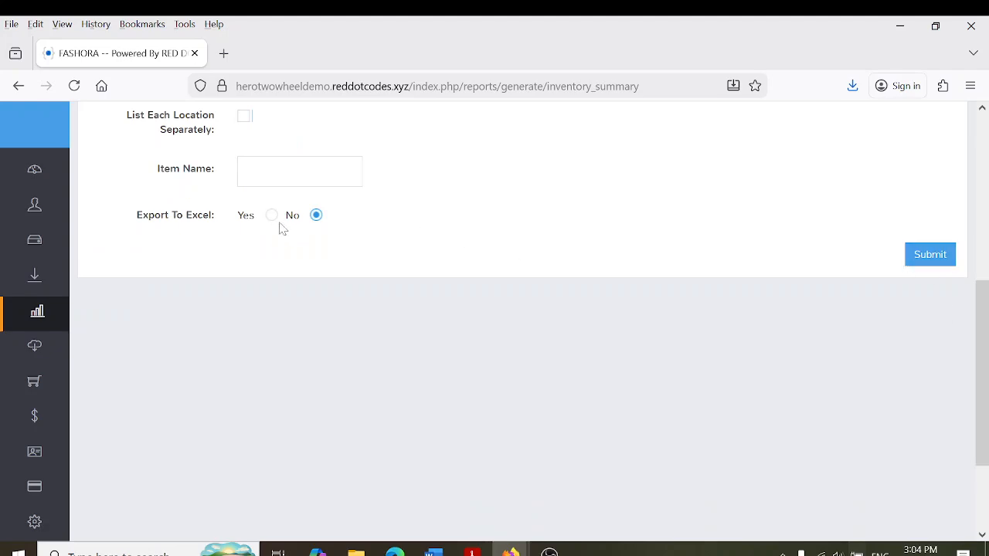
pyautogui.click(910, 258)
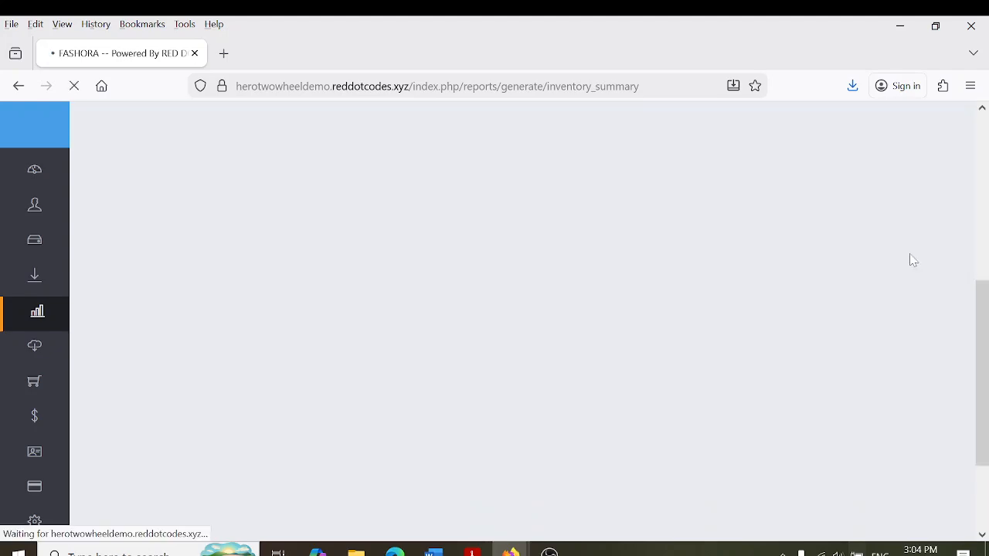
# Check the inventory summary's total of 150 items
pyautogui.scroll(-3, 953, 221)
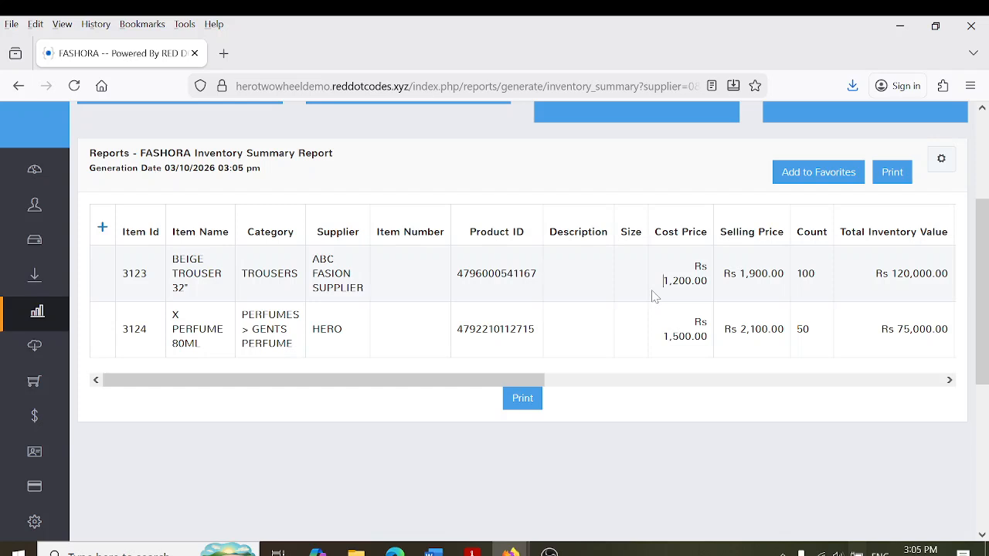
pyautogui.moveTo(887, 273); pyautogui.dragTo(954, 275)
pyautogui.click(757, 335)
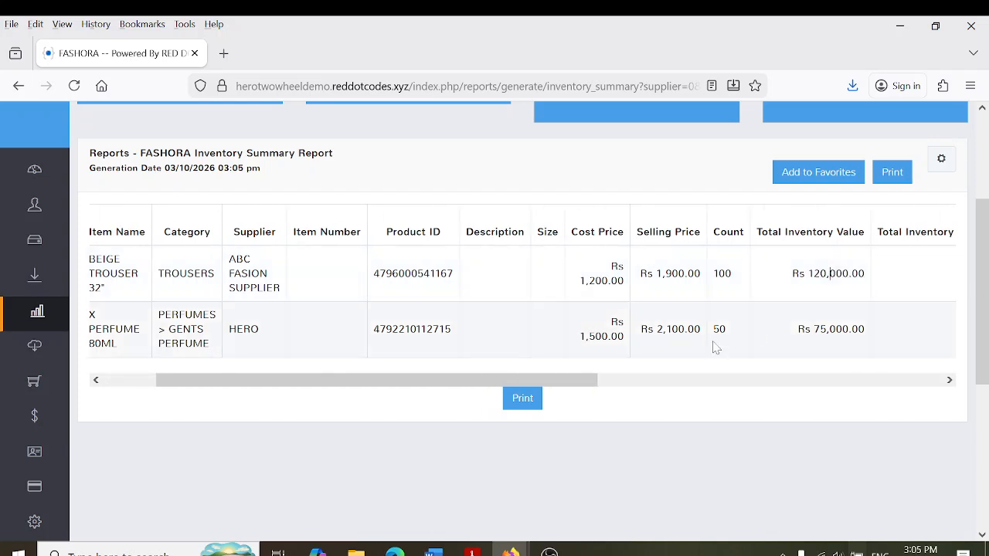
pyautogui.moveTo(551, 384); pyautogui.dragTo(257, 376)
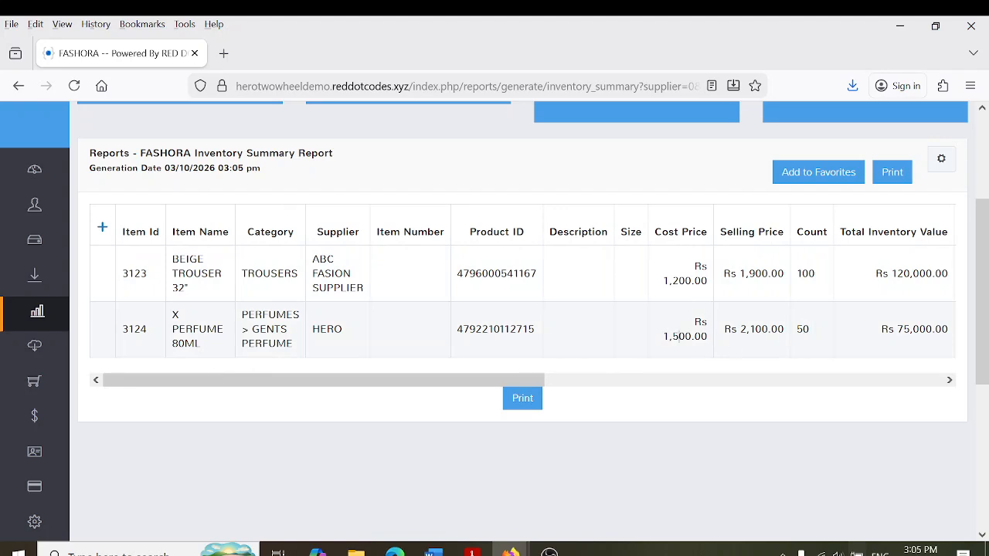
pyautogui.scroll(3, 259, 278)
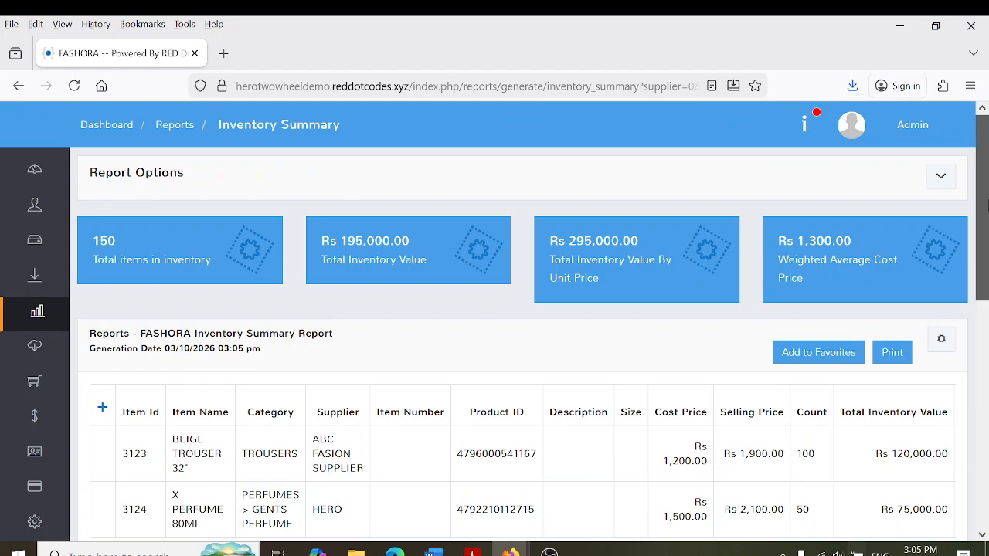
pyautogui.moveTo(91, 239); pyautogui.dragTo(125, 245)
pyautogui.click(98, 228)
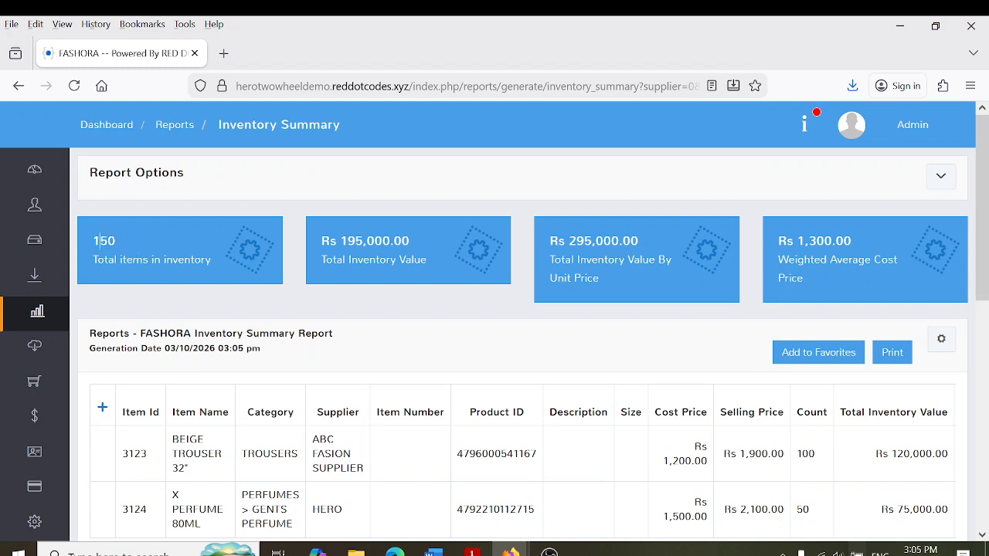
pyautogui.moveTo(91, 246); pyautogui.dragTo(117, 247)
pyautogui.click(118, 256)
# Check the Rs 195,000.00 and Rs 295,000.00 inventory values, then return to Reports
pyautogui.moveTo(320, 244); pyautogui.dragTo(409, 243)
pyautogui.click(413, 241)
pyautogui.moveTo(548, 244); pyautogui.dragTo(643, 245)
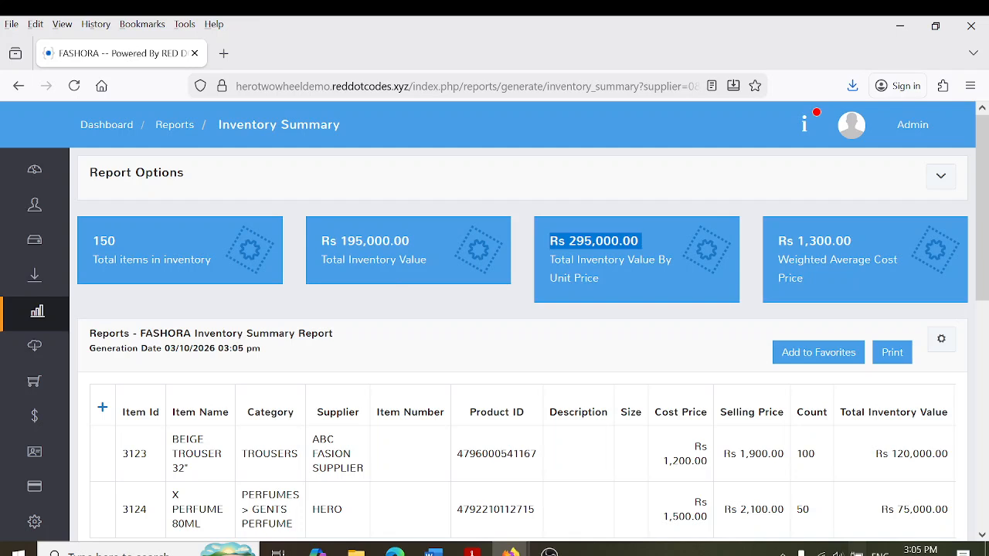
pyautogui.click(620, 241)
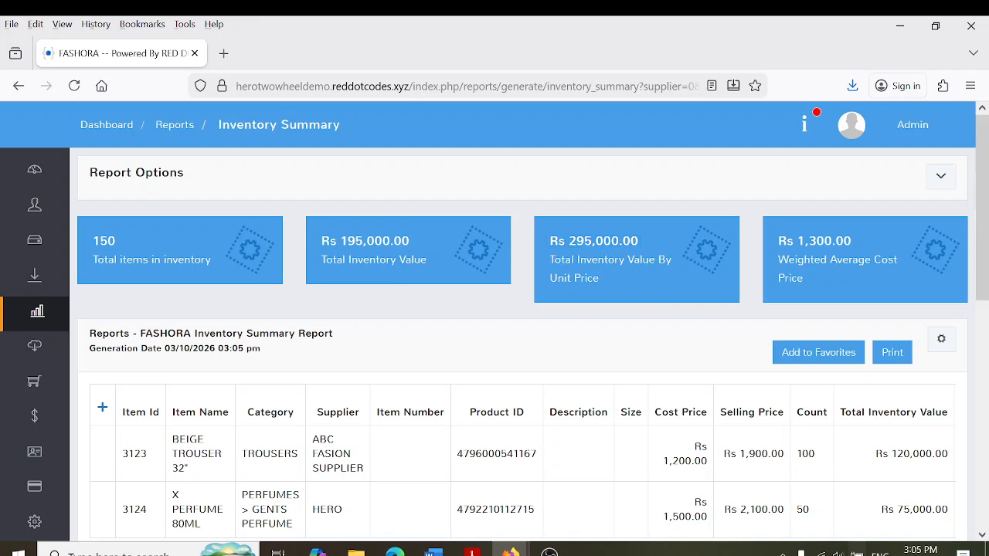
pyautogui.moveTo(82, 289)
pyautogui.click(78, 317)
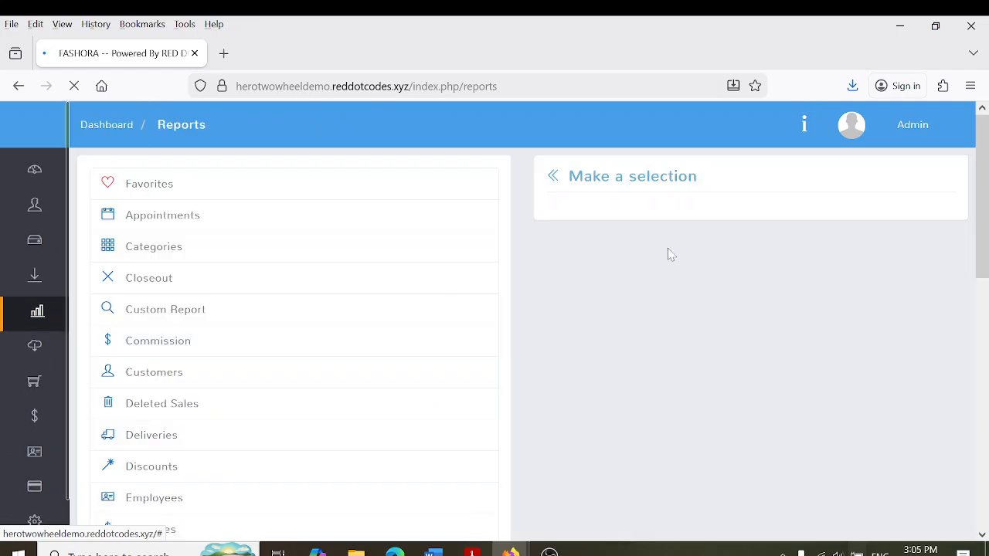
# Show the Items sub-reports and scroll through the report list to the Expenses choices
pyautogui.moveTo(985, 213); pyautogui.dragTo(985, 357)
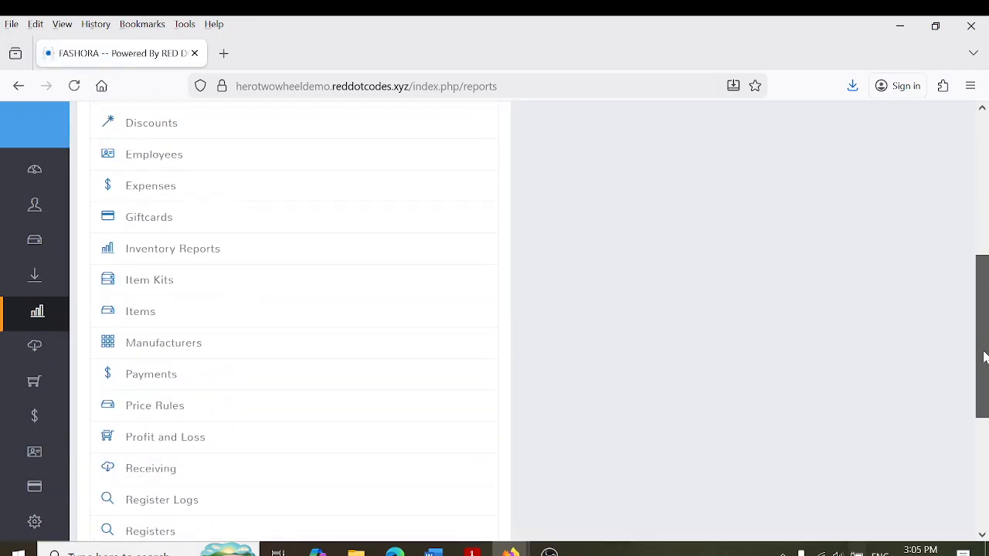
pyautogui.click(300, 318)
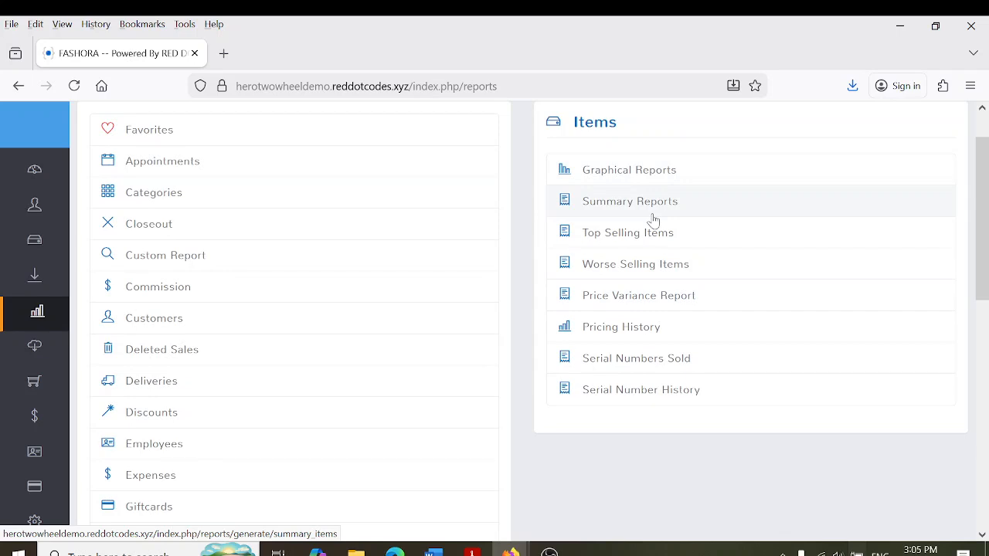
pyautogui.scroll(-3, 983, 317)
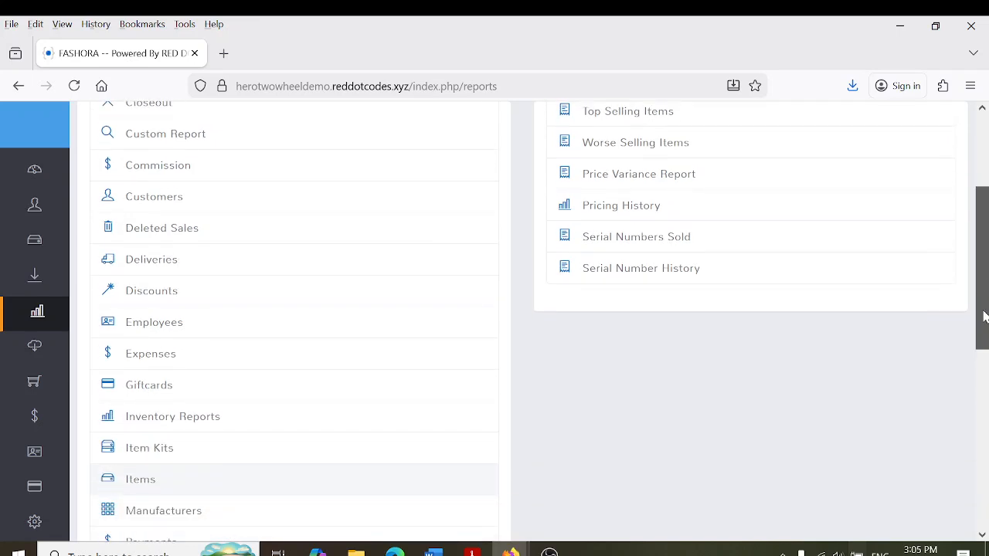
pyautogui.scroll(-4, 983, 317)
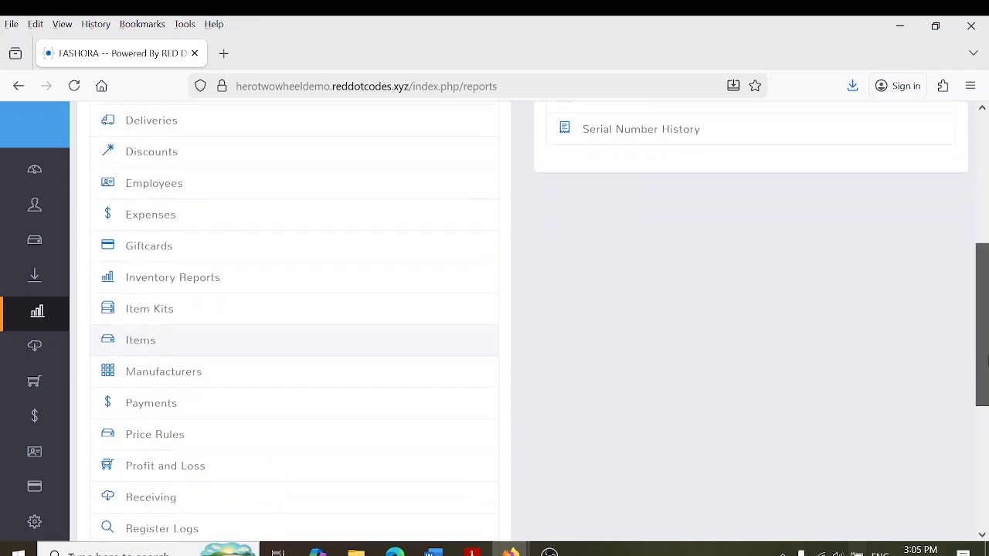
pyautogui.scroll(7, 983, 317)
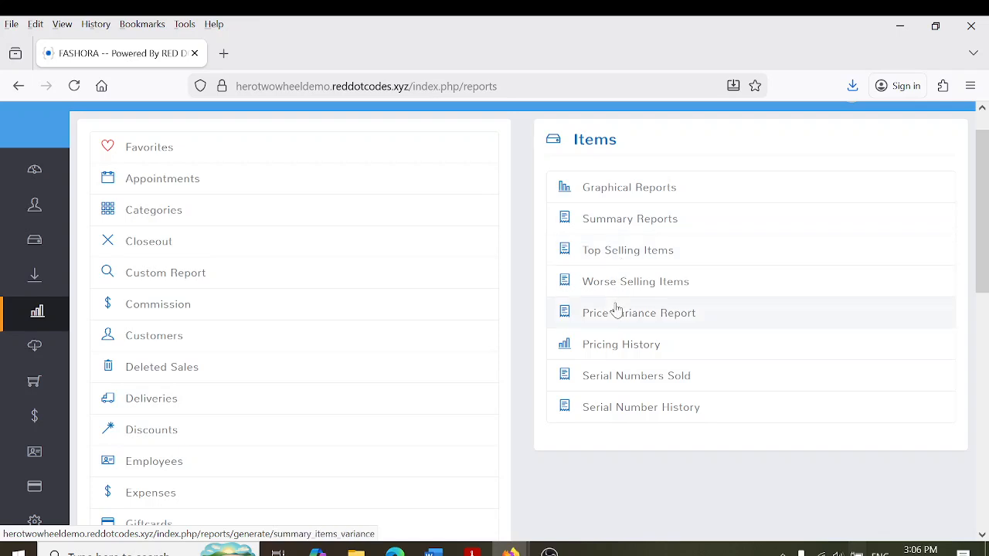
pyautogui.click(985, 396)
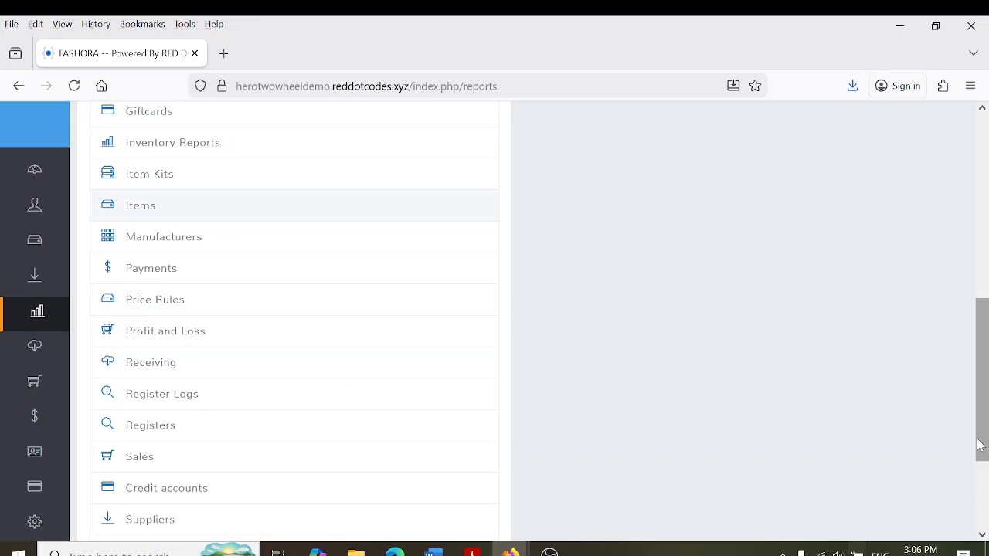
pyautogui.moveTo(987, 392); pyautogui.dragTo(987, 400)
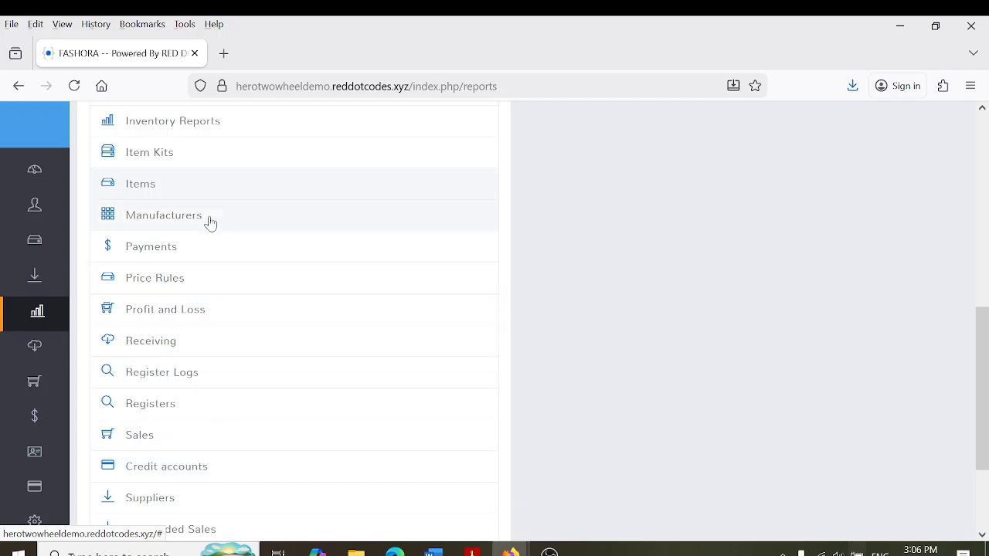
pyautogui.scroll(-3, 986, 403)
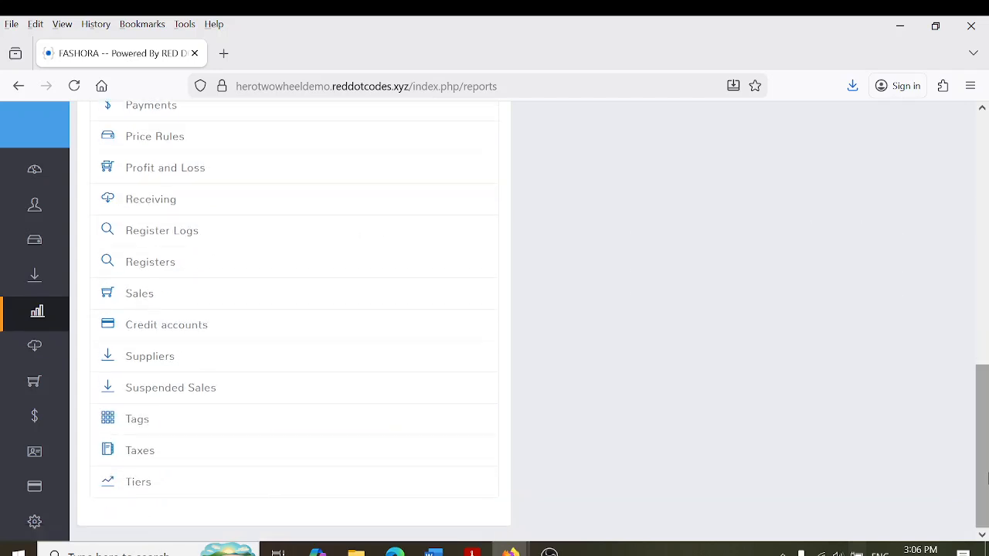
pyautogui.scroll(6, 986, 386)
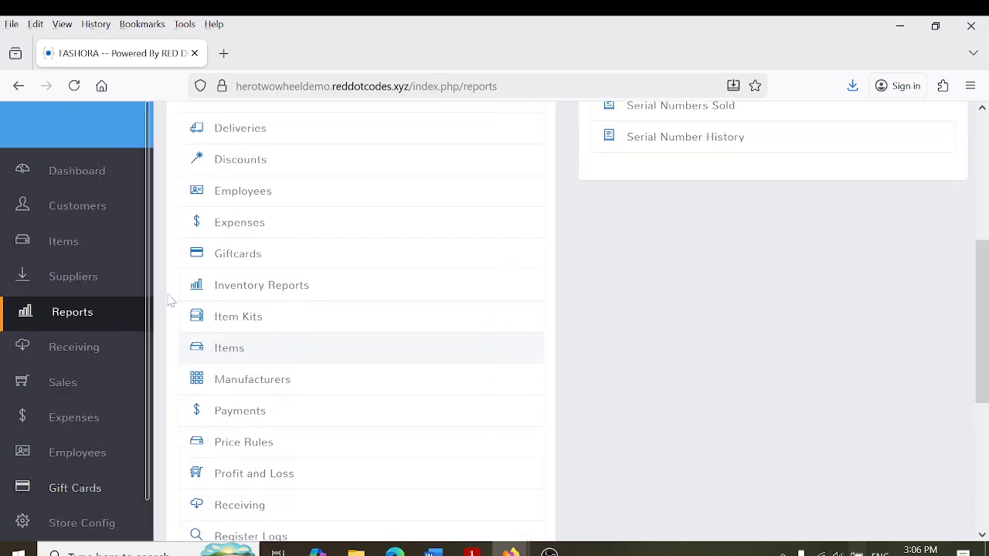
pyautogui.scroll(3, 203, 222)
pyautogui.scroll(2, 203, 222)
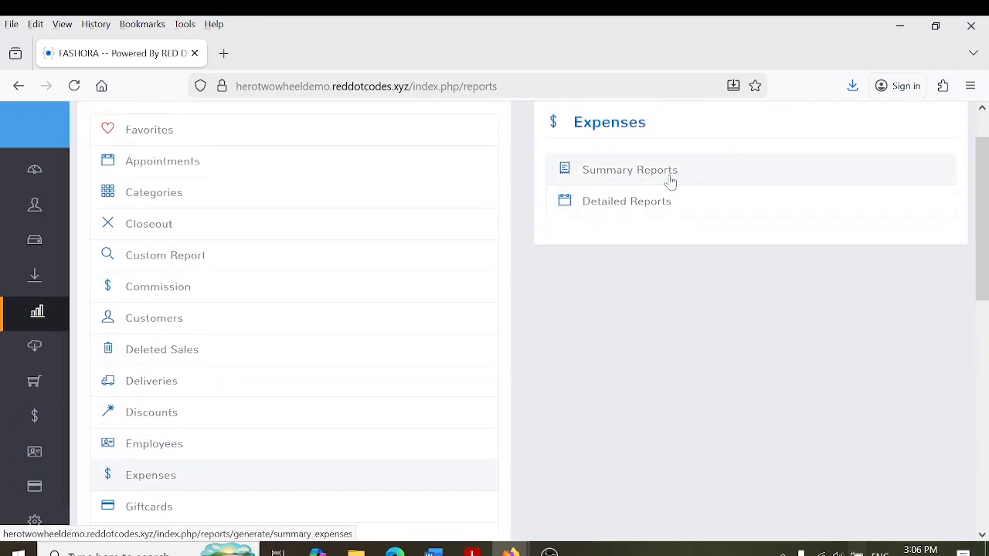
# Generate today's Expenses Detailed Report (one Rs 100.00 water bill), then show the Giftcards report choices
pyautogui.click(625, 209)
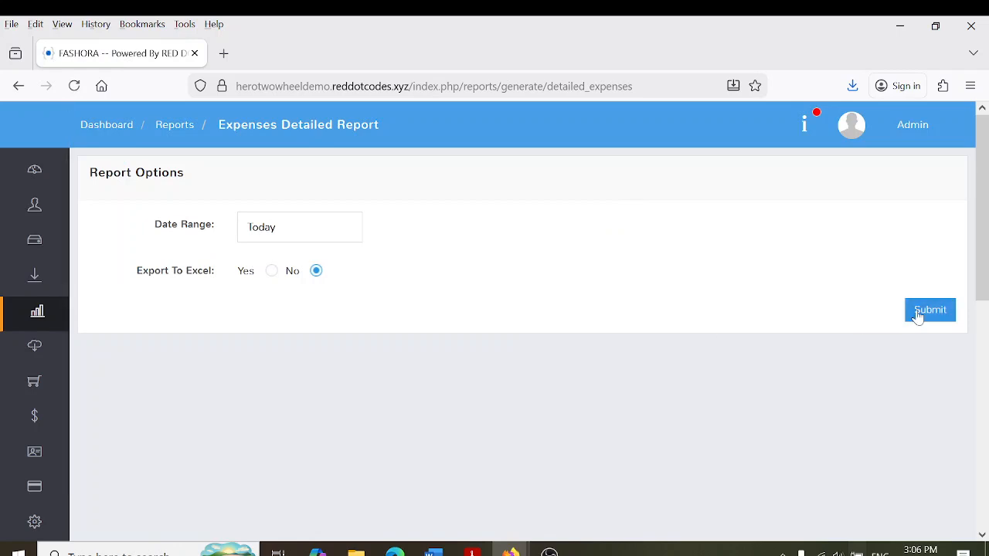
pyautogui.click(918, 312)
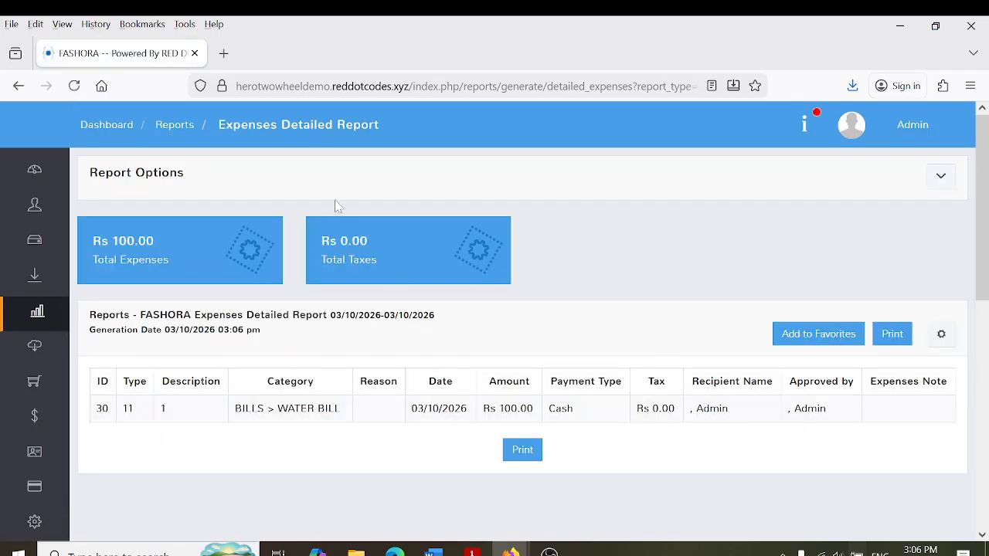
pyautogui.click(15, 320)
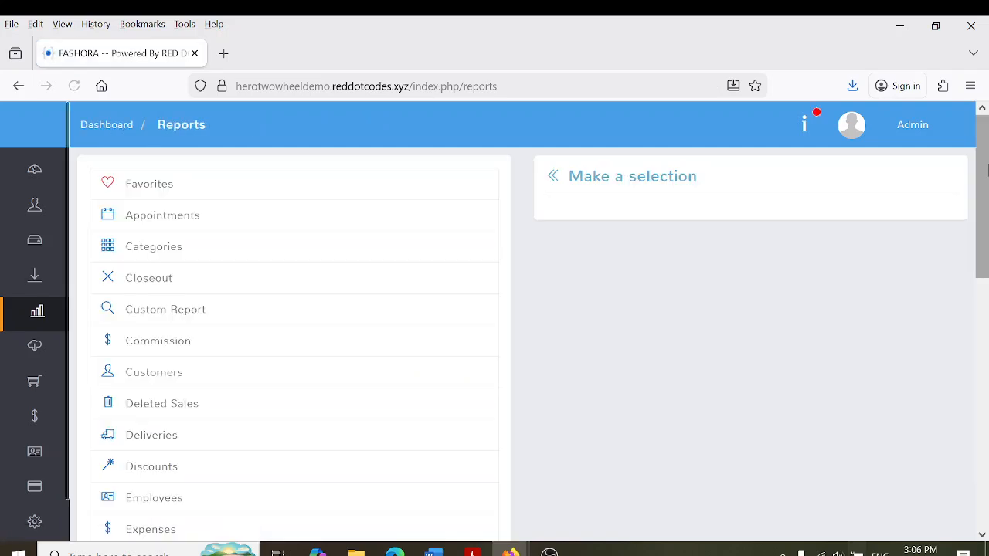
pyautogui.scroll(-5, 987, 170)
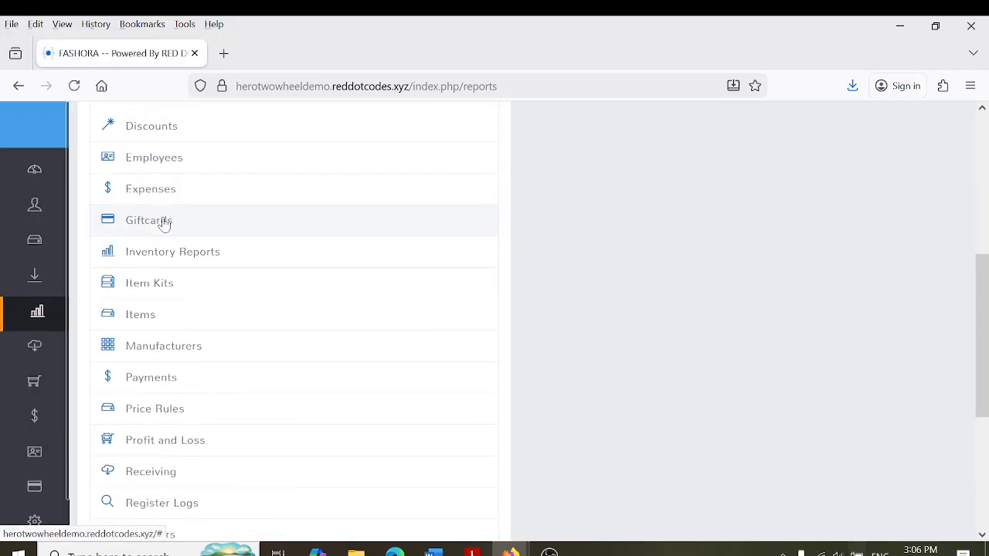
pyautogui.click(163, 220)
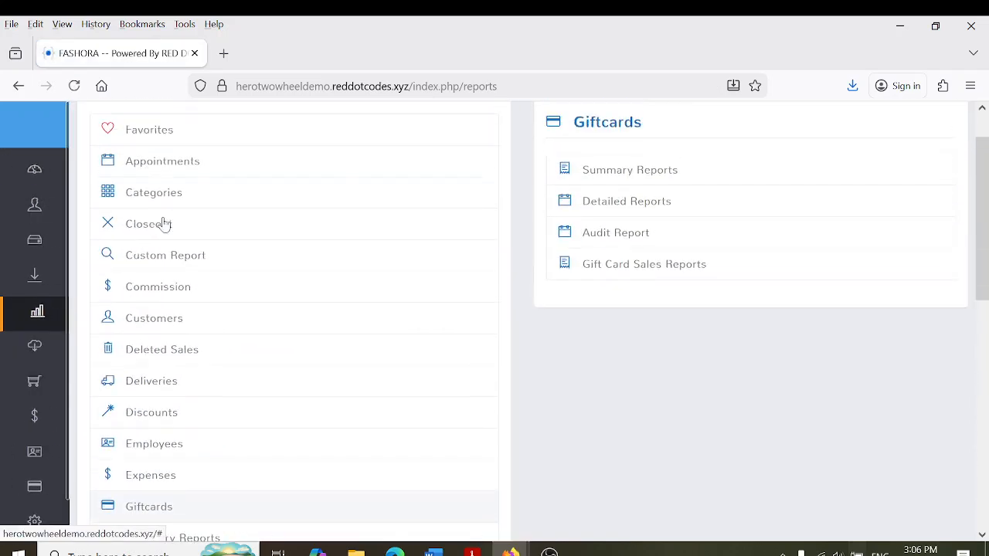
# Open the Detailed Gift Cards Report options, then show the Profit and Loss report choices
pyautogui.click(633, 200)
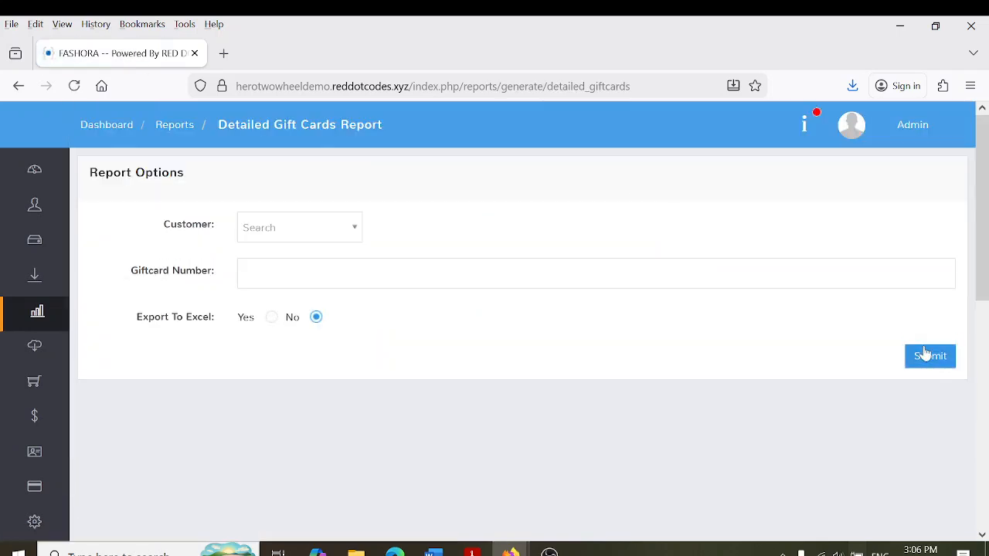
pyautogui.click(49, 315)
pyautogui.moveTo(986, 213); pyautogui.dragTo(986, 433)
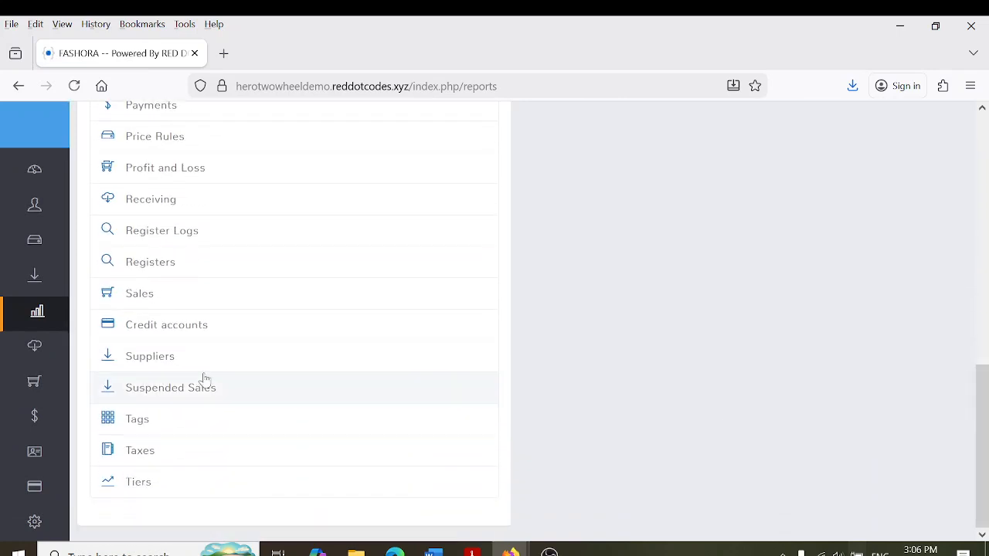
pyautogui.moveTo(986, 414); pyautogui.dragTo(987, 348)
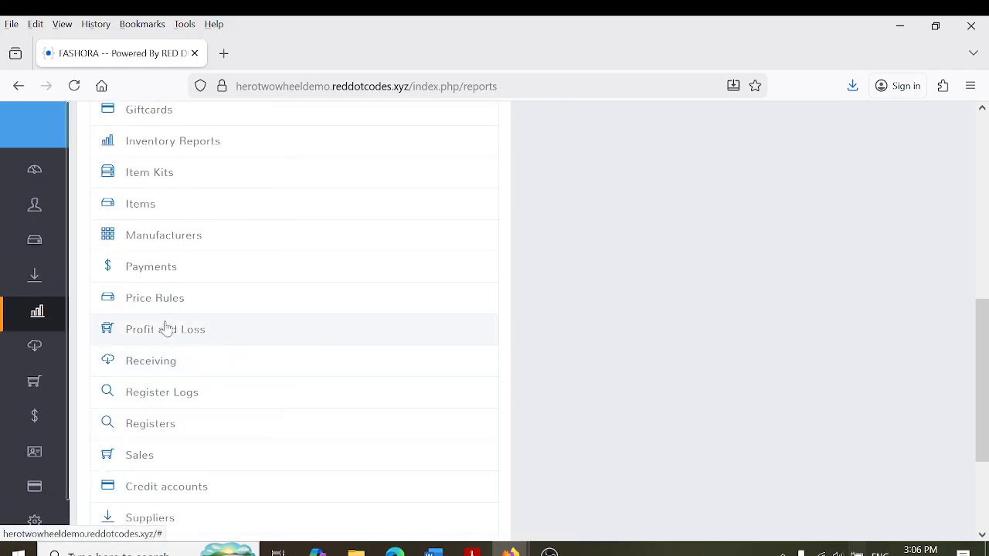
pyautogui.click(163, 328)
# Generate the detailed profit and loss report for 03/10/2026
pyautogui.click(671, 202)
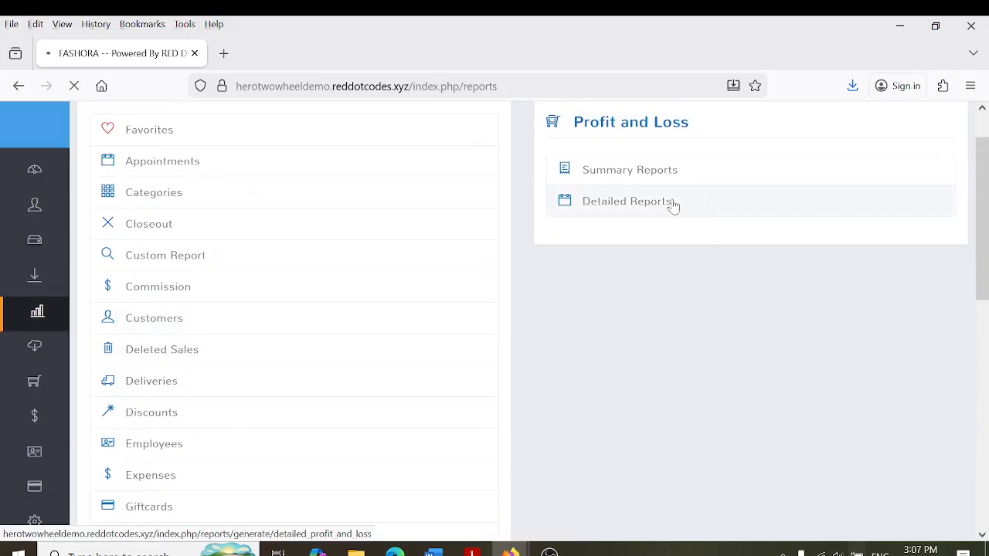
pyautogui.click(909, 276)
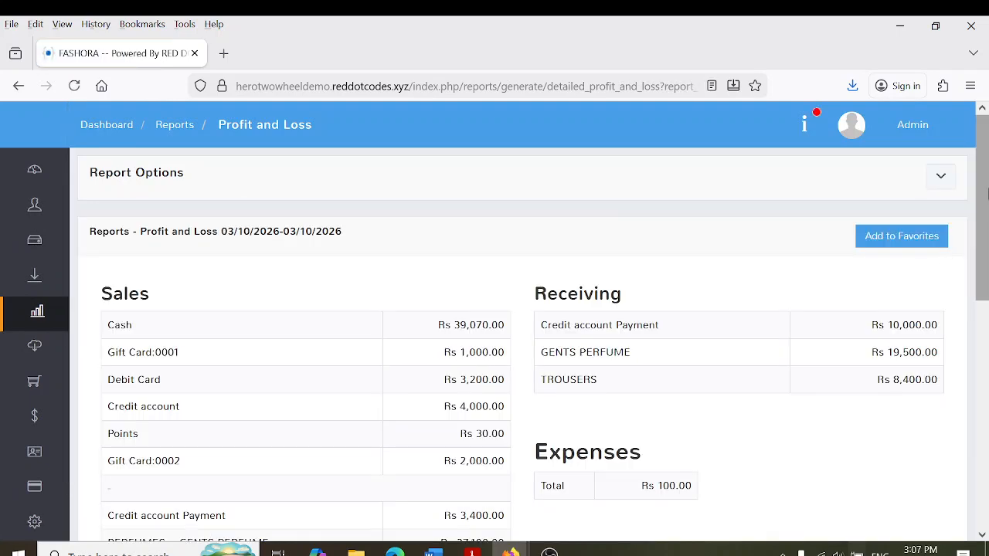
pyautogui.scroll(-2, 908, 276)
# Review the payment amounts: cash Rs 39,070.00, gift card, debit card Rs 3,200.00, credit Rs 4,000.00
pyautogui.moveTo(430, 223); pyautogui.dragTo(508, 227)
pyautogui.click(508, 227)
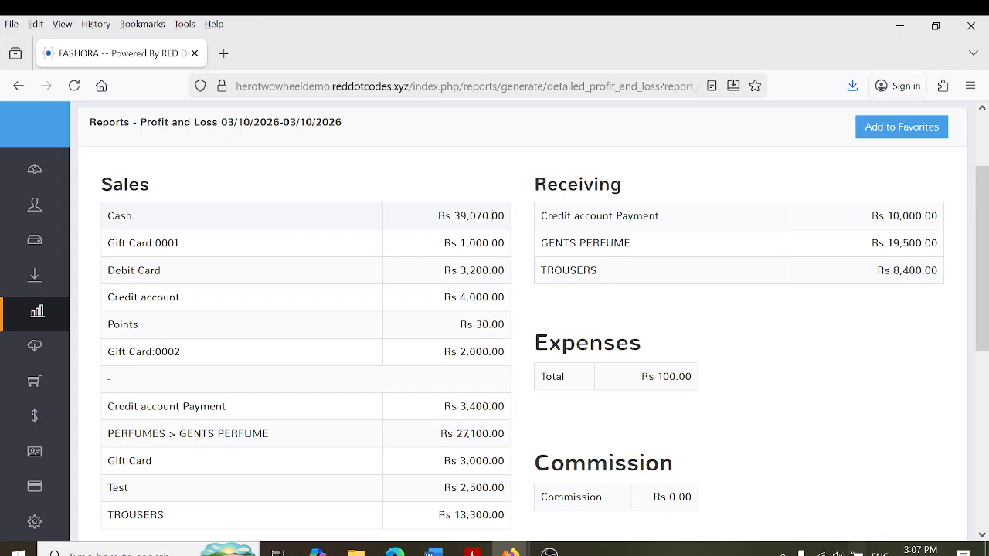
pyautogui.moveTo(426, 249); pyautogui.dragTo(491, 244)
pyautogui.click(492, 244)
pyautogui.moveTo(446, 271); pyautogui.dragTo(517, 280)
pyautogui.click(512, 280)
pyautogui.moveTo(451, 297); pyautogui.dragTo(514, 342)
pyautogui.click(499, 317)
pyautogui.click(505, 326)
# Review the receiving amounts and the Rs 17,800.00 profit total further down the report
pyautogui.moveTo(987, 221); pyautogui.dragTo(987, 183)
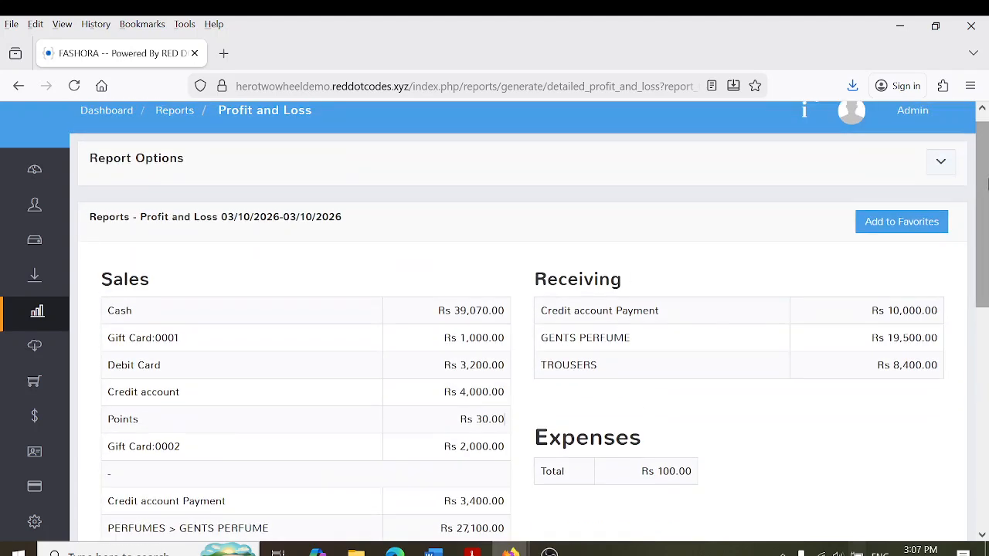
pyautogui.moveTo(901, 327); pyautogui.dragTo(925, 364)
pyautogui.click(925, 364)
pyautogui.scroll(-3, 849, 324)
pyautogui.moveTo(625, 290); pyautogui.dragTo(697, 302)
pyautogui.scroll(-3, 849, 305)
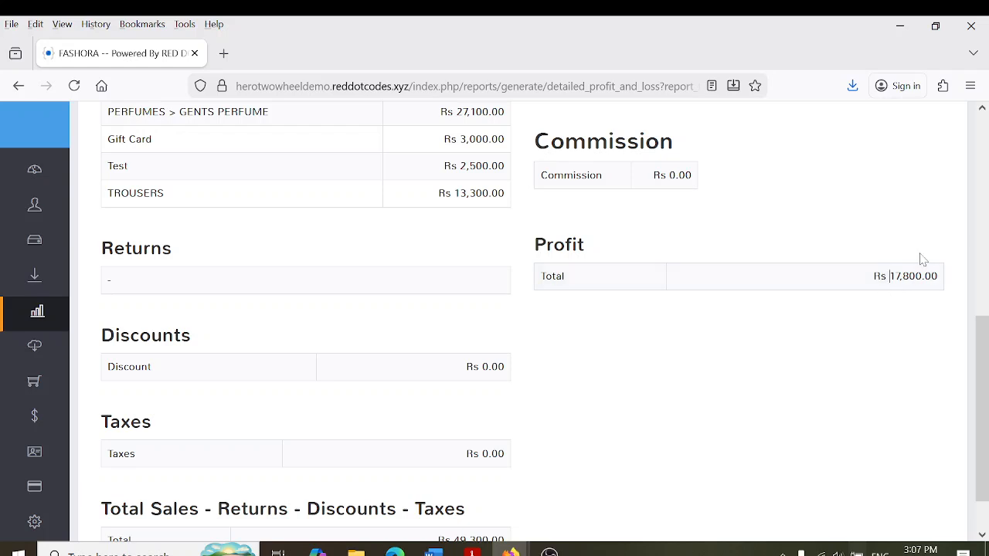
pyautogui.moveTo(878, 302); pyautogui.dragTo(944, 283)
pyautogui.click(949, 285)
# Leave the reports and open Employees, listing Admin (ID 1) and Cashier (ID 7177)
pyautogui.moveTo(31, 276)
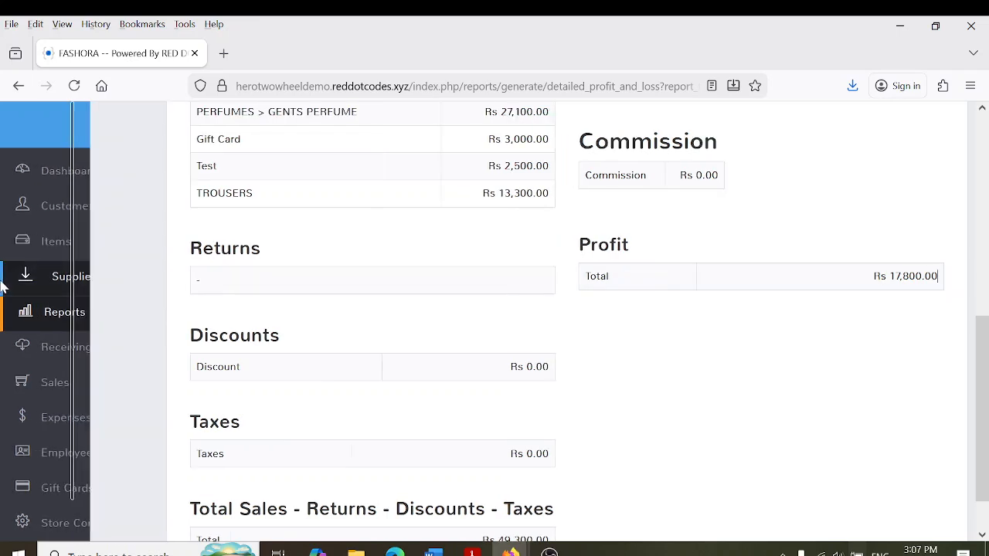
pyautogui.click(46, 325)
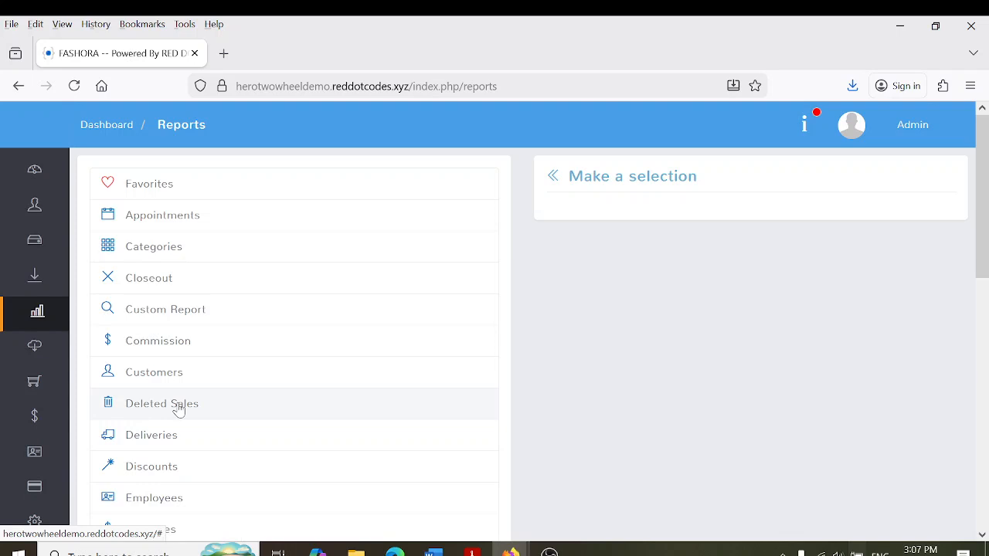
pyautogui.click(982, 433)
pyautogui.moveTo(984, 429); pyautogui.dragTo(985, 502)
pyautogui.moveTo(6, 376)
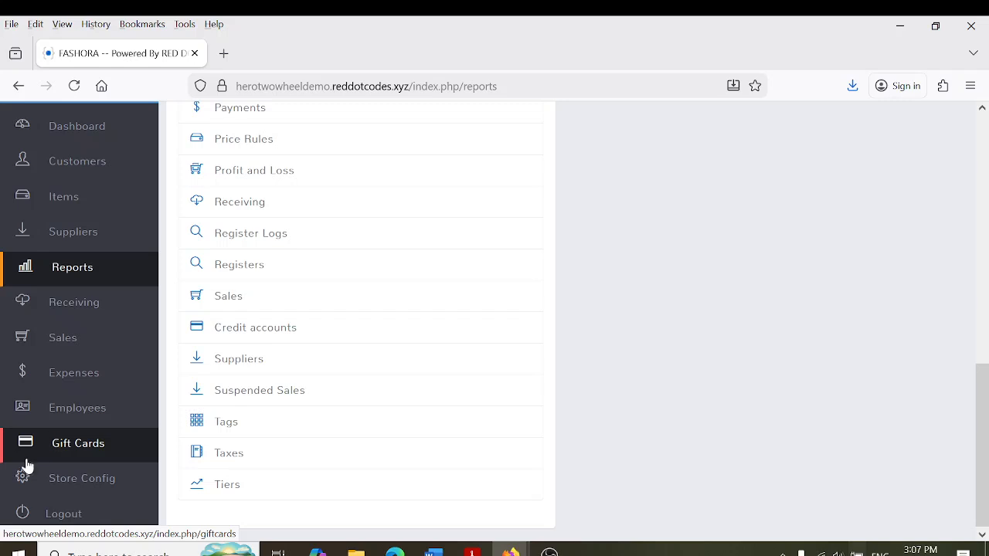
pyautogui.click(59, 400)
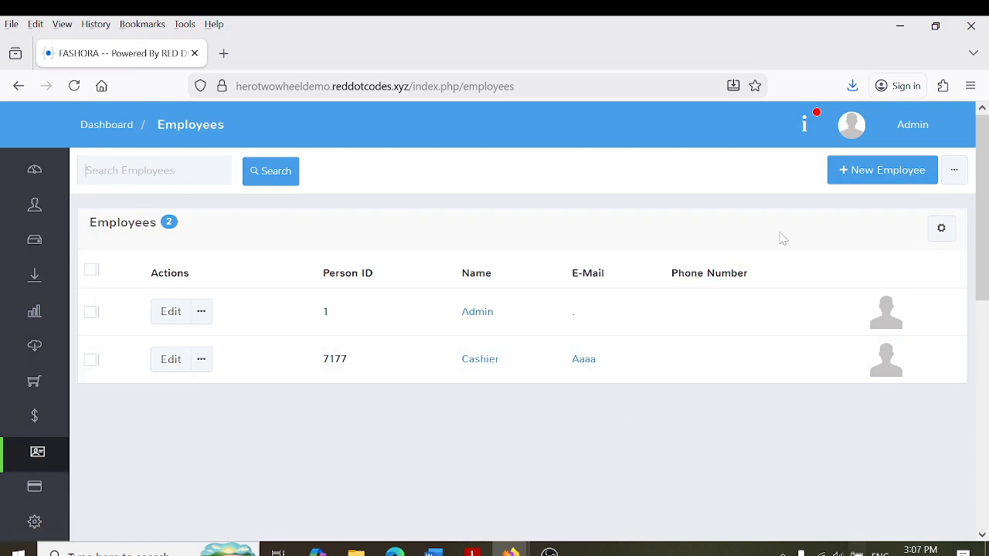
# Start a new employee record, entering the employee's first name and e-mail
pyautogui.click(891, 184)
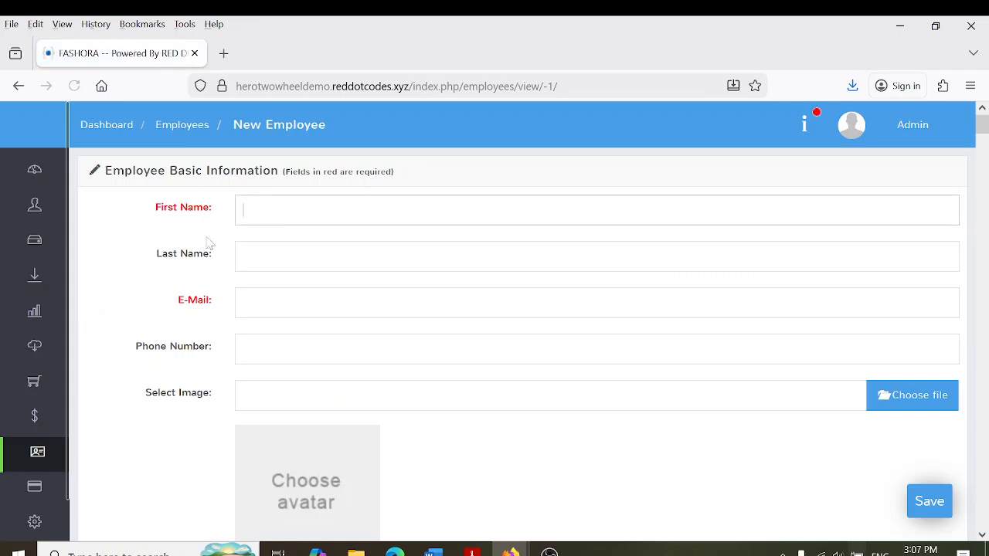
pyautogui.click(242, 209)
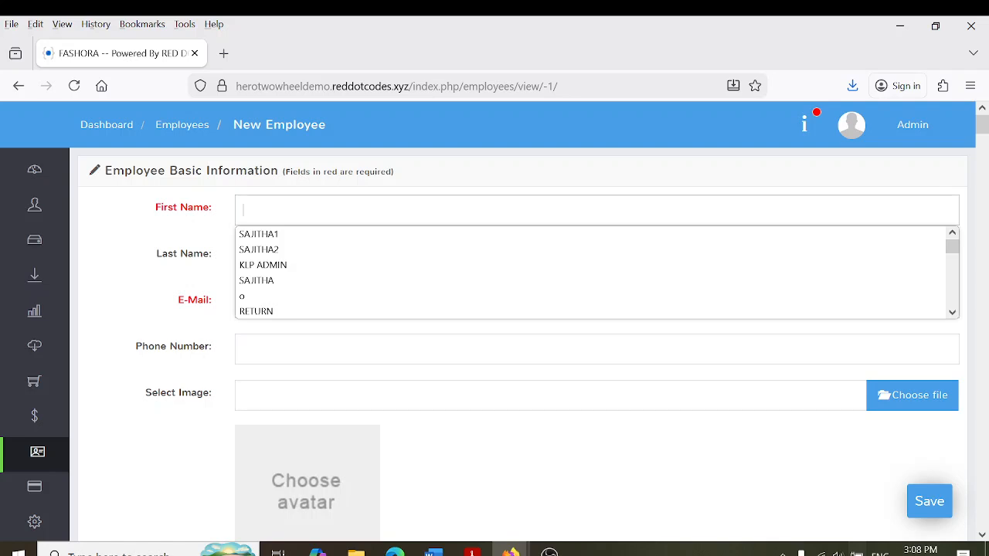
pyautogui.write('Avishka')
pyautogui.press('Tab')
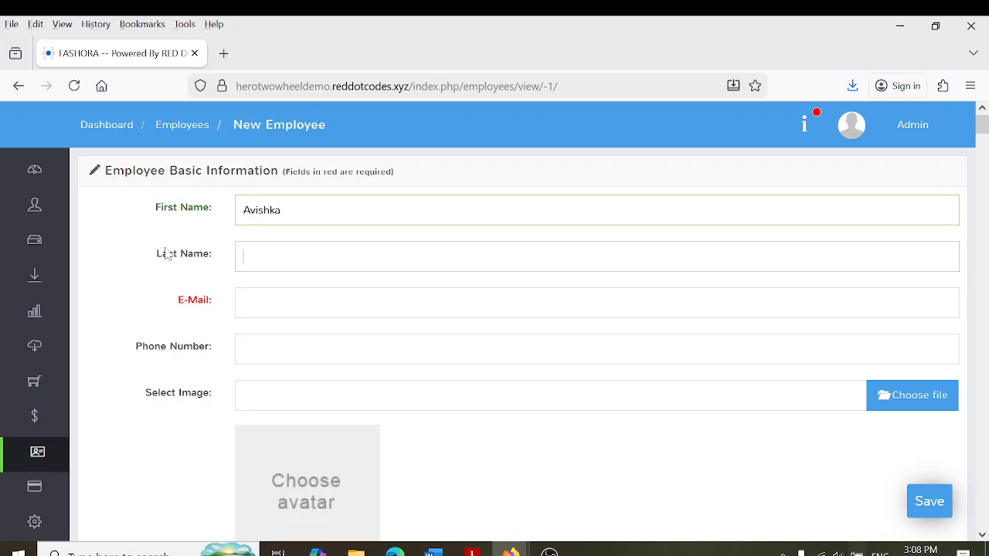
pyautogui.click(241, 302)
pyautogui.write('asdfghj')
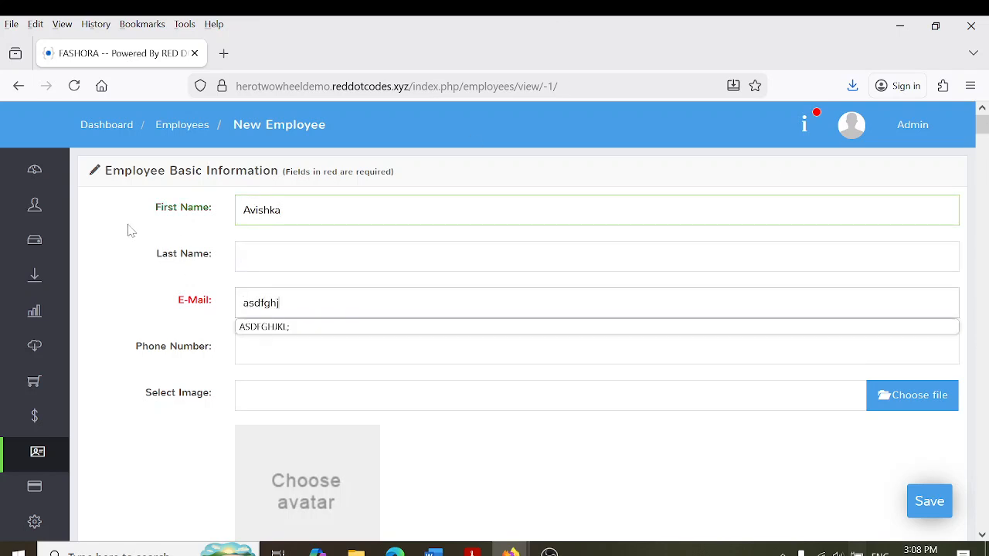
pyautogui.hotkey('ctrl', 'a')
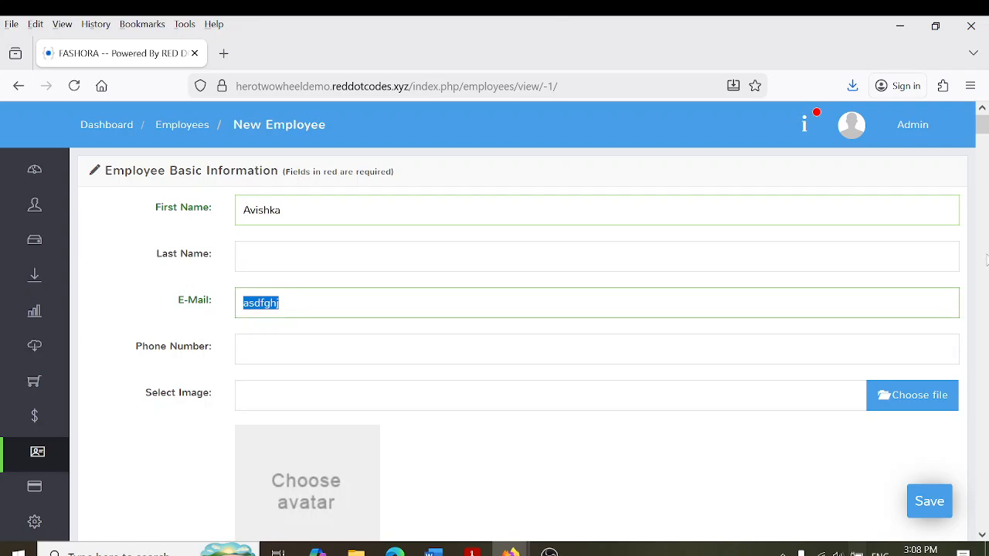
pyautogui.moveTo(982, 139); pyautogui.dragTo(984, 166)
pyautogui.press('Tab')
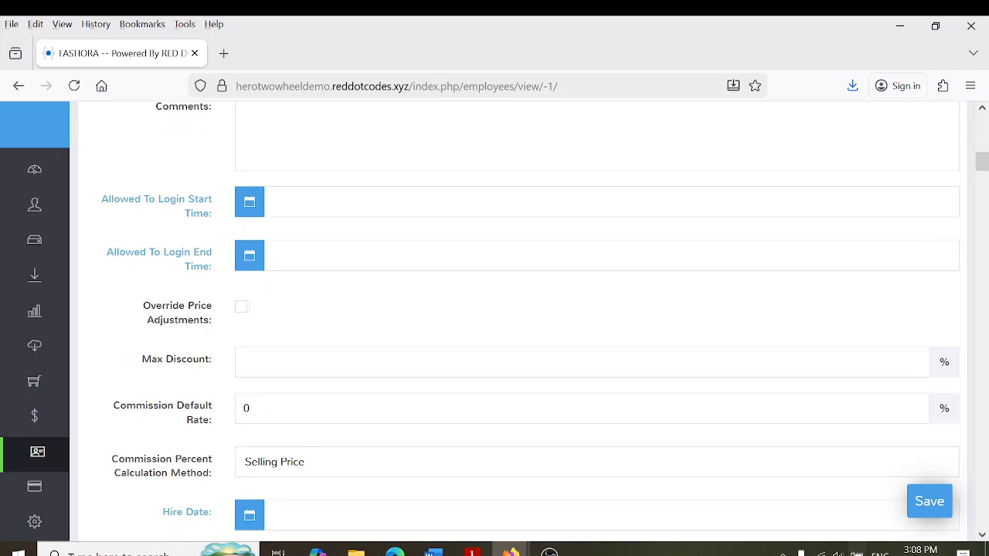
# Clear the Allowed To Login start and end times so both stay blank
pyautogui.click(286, 202)
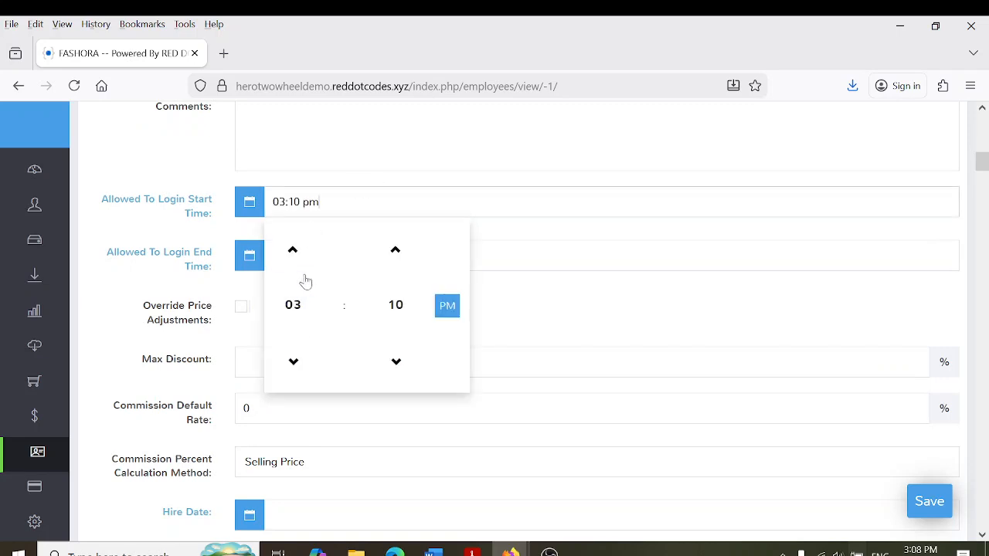
pyautogui.press('Tab')
pyautogui.click(207, 216)
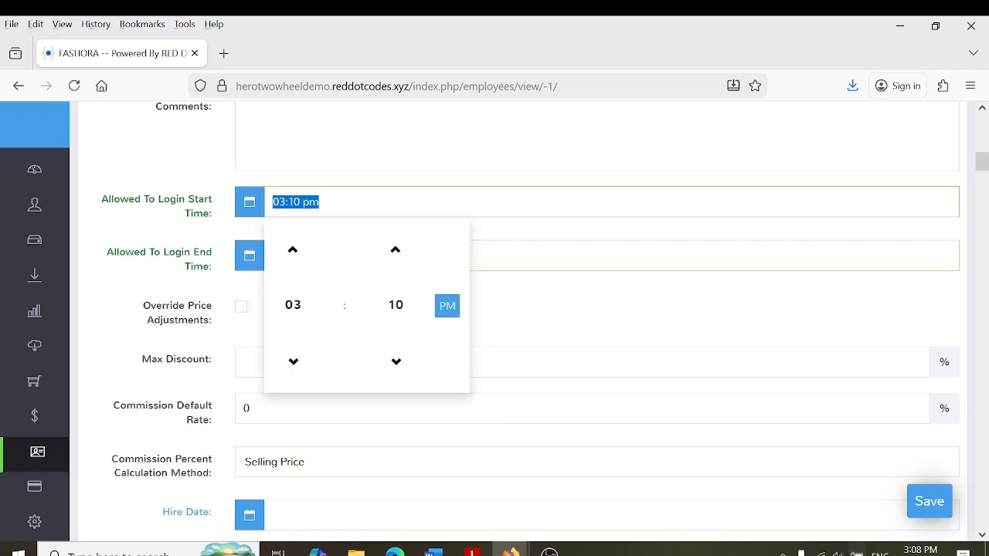
pyautogui.press('BackSpace')
pyautogui.press('Tab')
pyautogui.press('BackSpace')
pyautogui.moveTo(133, 243)
pyautogui.click(177, 221)
pyautogui.click(132, 227)
pyautogui.click(295, 202)
pyautogui.press('BackSpace')
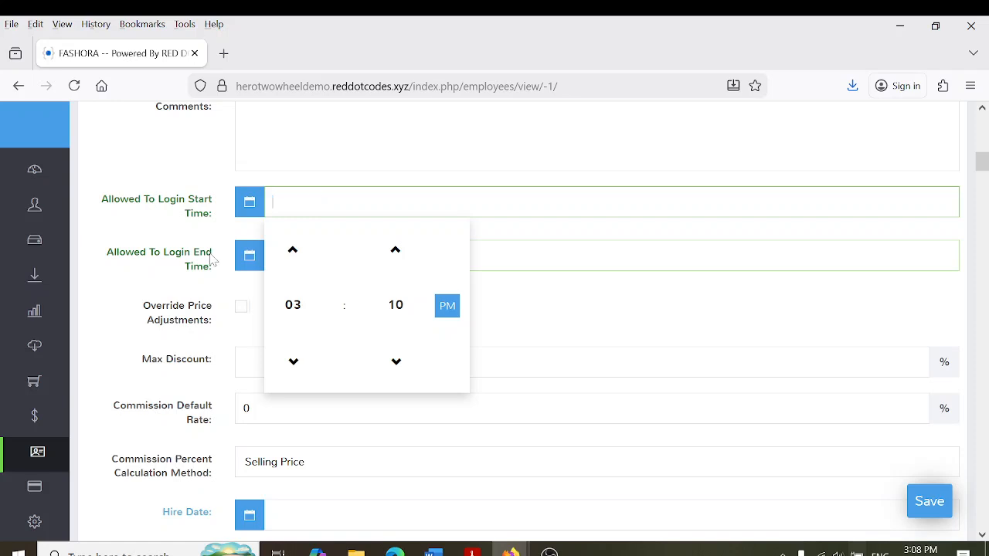
pyautogui.click(148, 353)
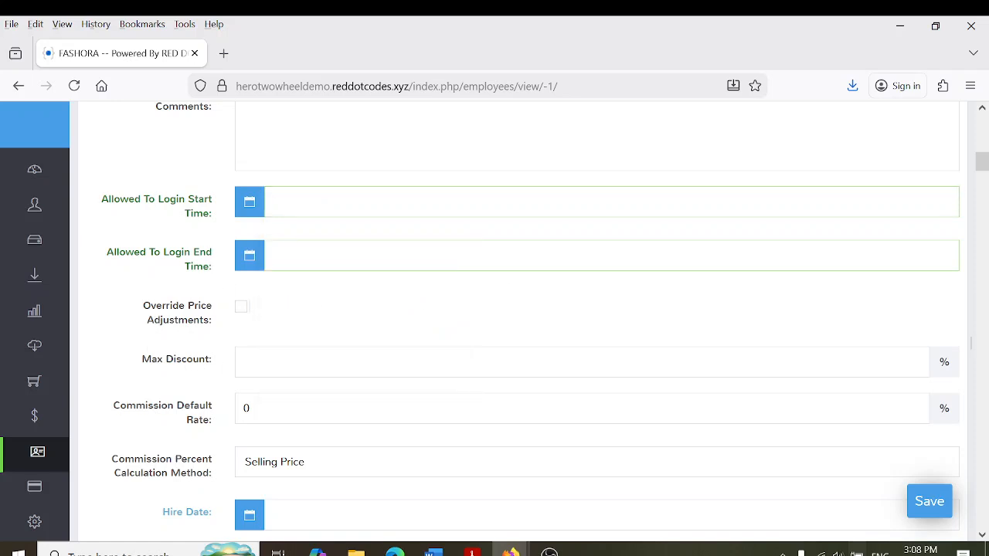
# Under Employee Login Info, enter the login username, a password and its confirmation
pyautogui.moveTo(980, 165); pyautogui.dragTo(983, 208)
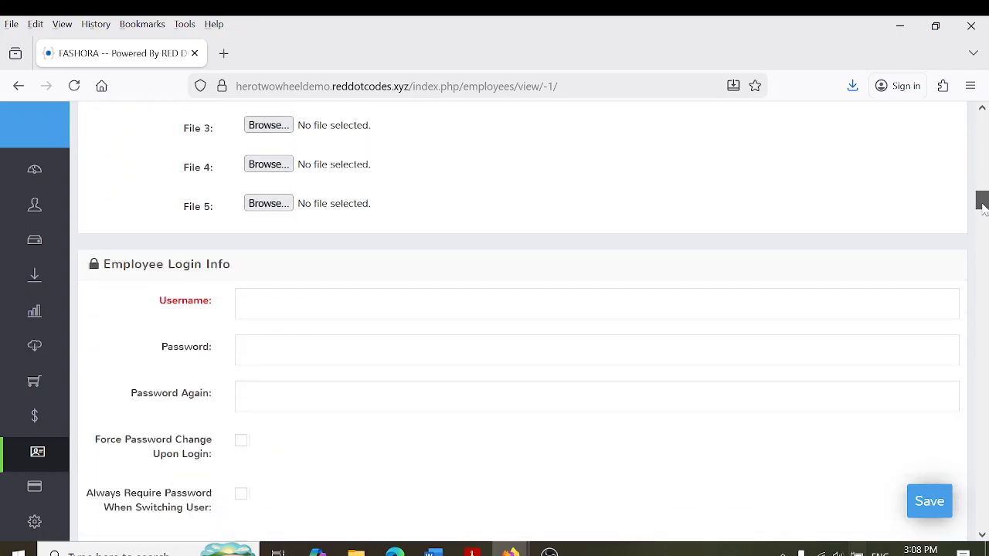
pyautogui.click(463, 303)
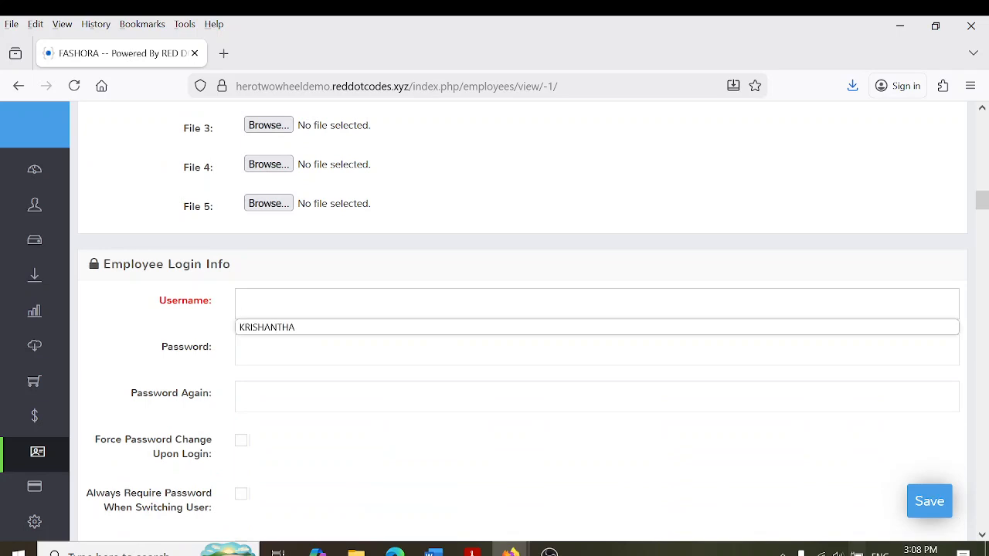
pyautogui.write('avishka')
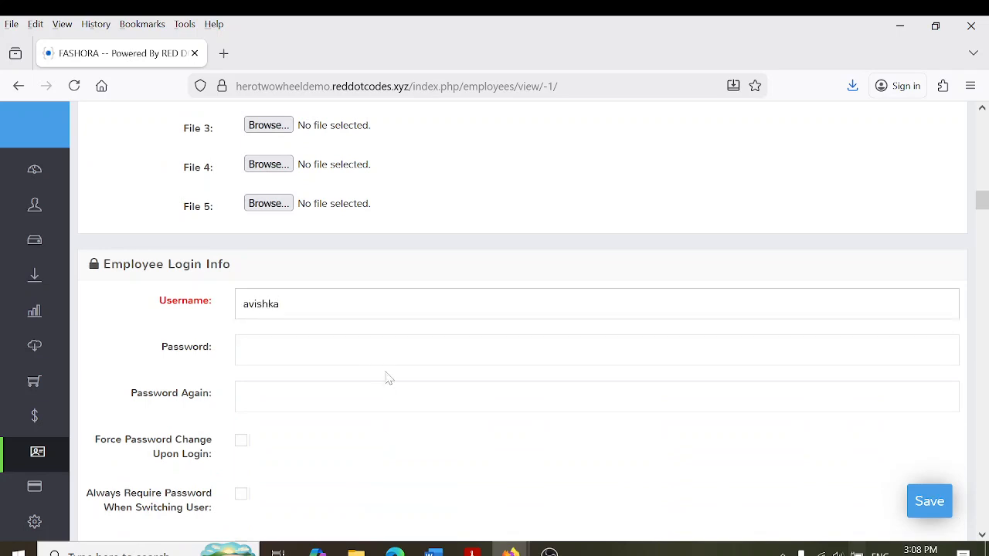
pyautogui.press('Tab')
pyautogui.write('123')
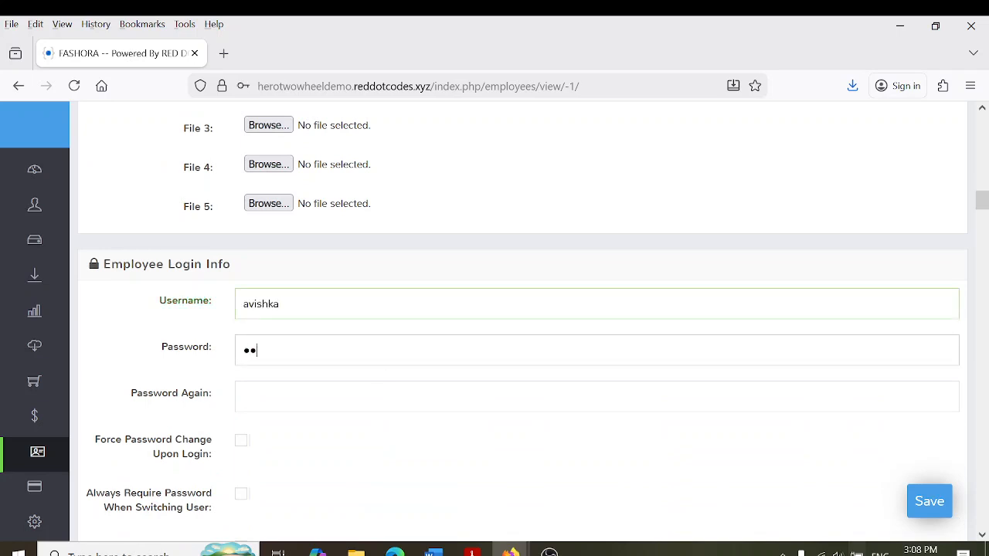
pyautogui.press('Tab')
pyautogui.write('12')
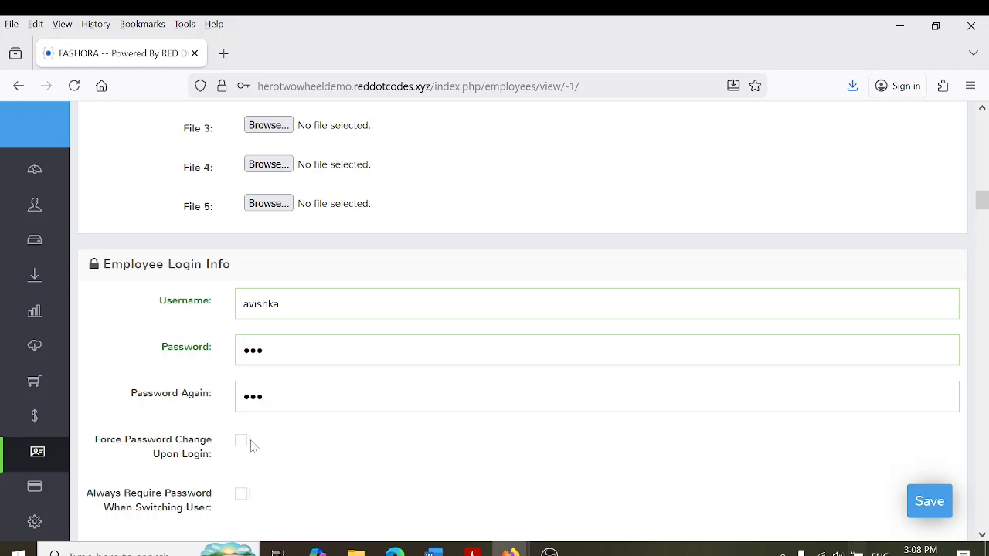
pyautogui.moveTo(981, 207)
pyautogui.mouseDown()
pyautogui.moveTo(983, 226)
pyautogui.moveTo(983, 214)
pyautogui.mouseUp()
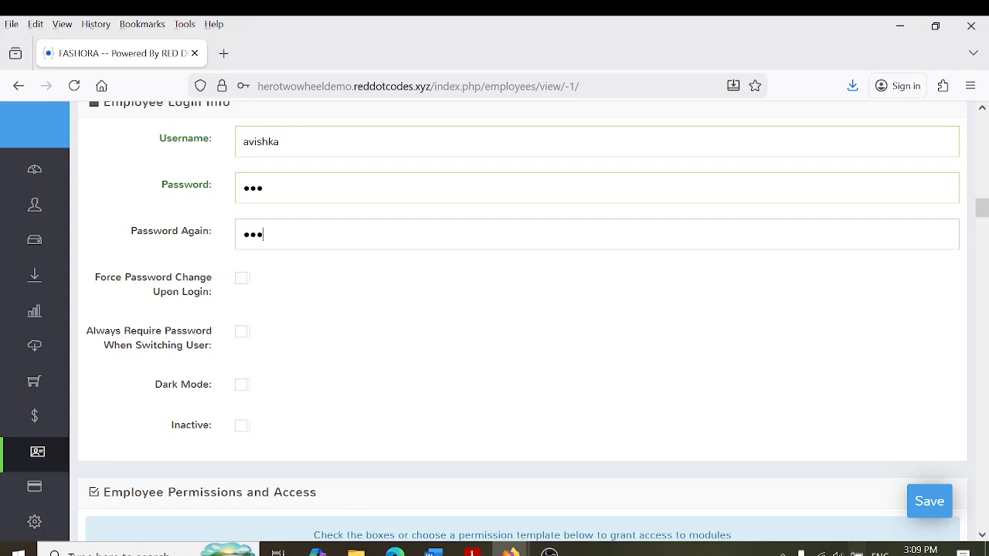
# Grant permissions to search customers, add and update customers, and search items
pyautogui.moveTo(981, 207); pyautogui.dragTo(982, 234)
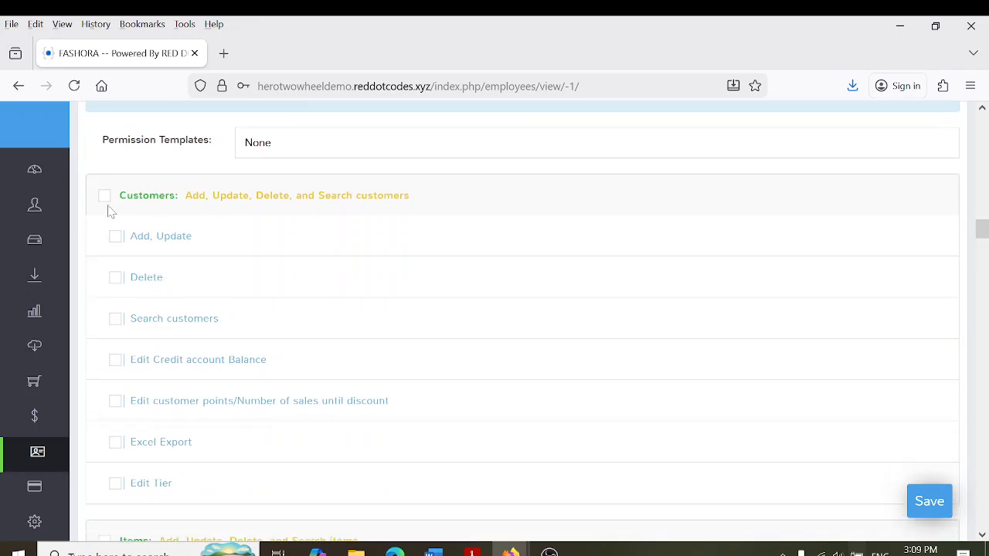
pyautogui.moveTo(2, 357)
pyautogui.click(116, 319)
pyautogui.click(117, 239)
pyautogui.moveTo(983, 226); pyautogui.dragTo(983, 248)
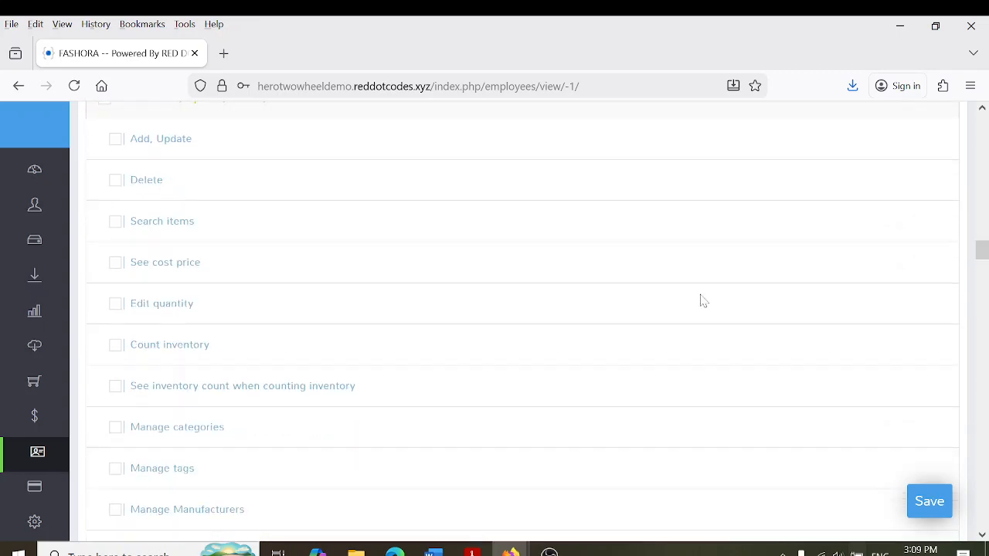
pyautogui.click(117, 222)
# Grant access to Sales, Register Logs, Registers and dashboard statistics
pyautogui.moveTo(982, 249); pyautogui.dragTo(982, 330)
pyautogui.scroll(-5, 215, 355)
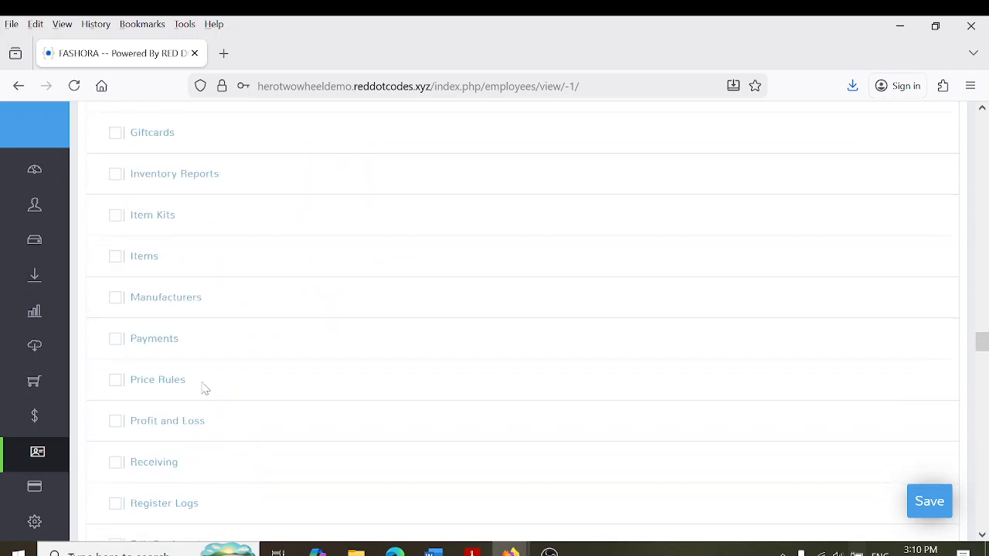
pyautogui.scroll(-10, 158, 439)
pyautogui.scroll(5, 120, 274)
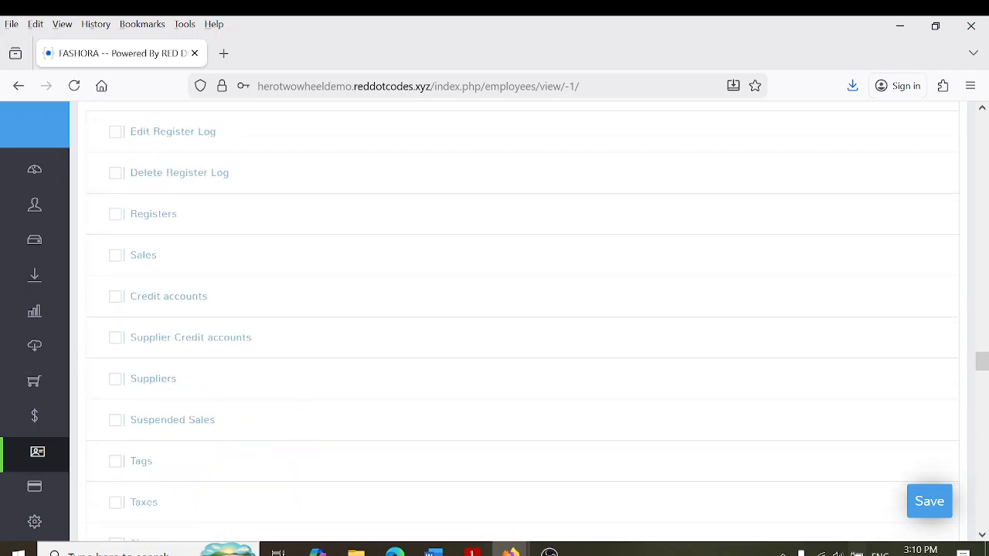
pyautogui.click(116, 257)
pyautogui.scroll(5, 139, 278)
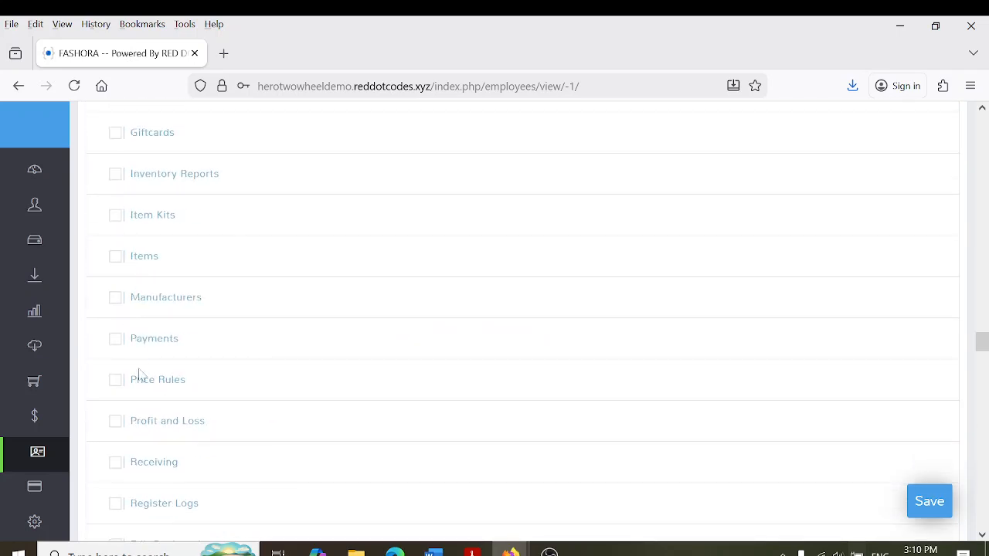
pyautogui.click(115, 503)
pyautogui.moveTo(982, 347); pyautogui.dragTo(981, 363)
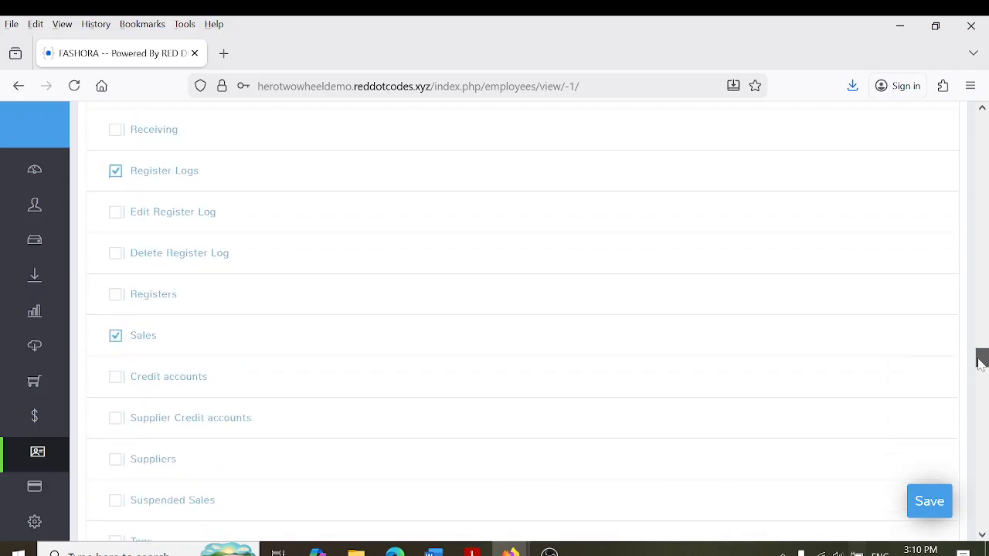
pyautogui.click(114, 296)
pyautogui.moveTo(981, 359); pyautogui.dragTo(982, 390)
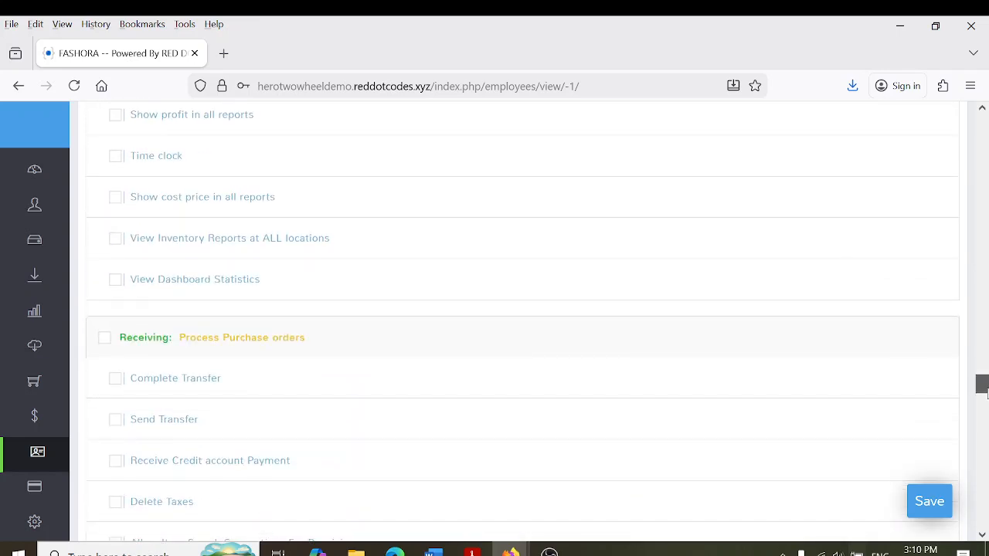
pyautogui.click(117, 290)
# Allow suspending, discounting, completing and searching sales, search suggestions and receipt lookup, then save
pyautogui.moveTo(983, 384); pyautogui.dragTo(982, 417)
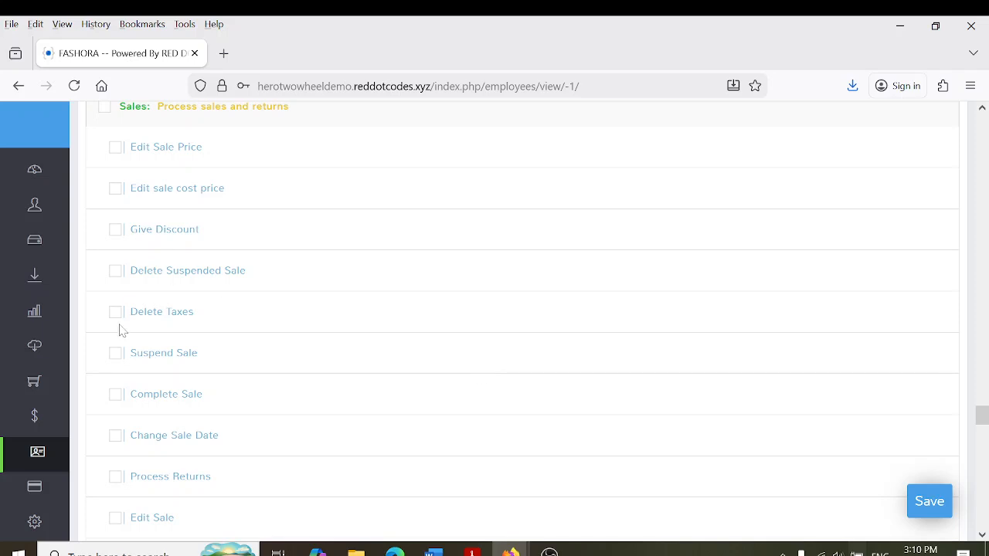
pyautogui.click(114, 352)
pyautogui.click(116, 228)
pyautogui.moveTo(982, 415); pyautogui.dragTo(984, 423)
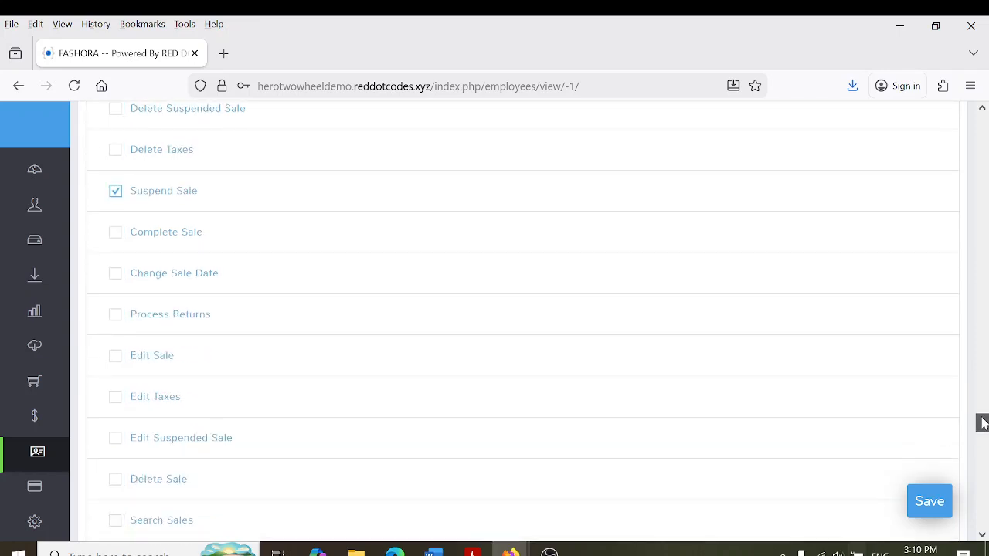
pyautogui.click(118, 234)
pyautogui.click(116, 520)
pyautogui.moveTo(982, 425); pyautogui.dragTo(982, 437)
pyautogui.click(117, 272)
pyautogui.click(116, 312)
pyautogui.click(116, 355)
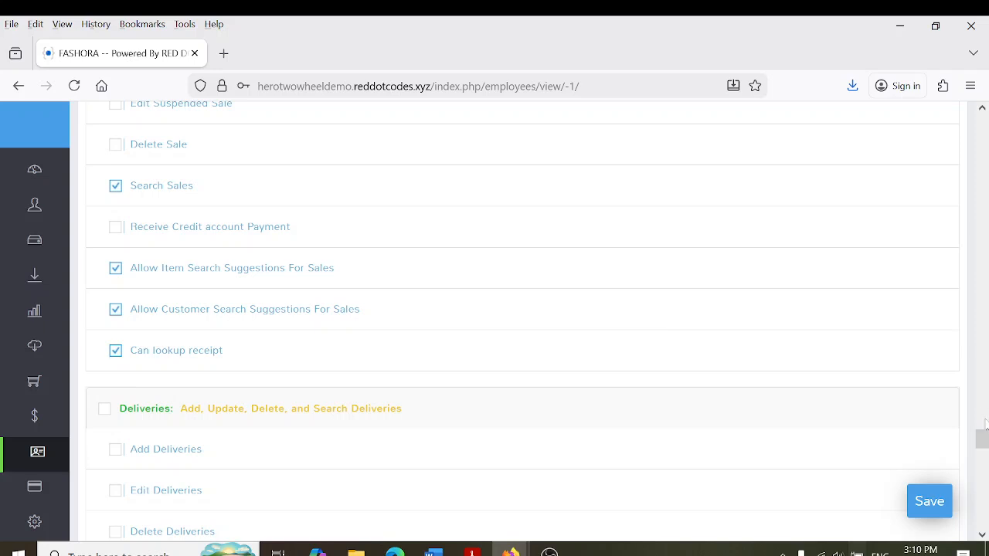
pyautogui.moveTo(982, 439); pyautogui.dragTo(982, 123)
pyautogui.click(934, 511)
# Let Firefox save the new login, then return to the Dashboard showing 34 sales and 6 customers
pyautogui.click(407, 240)
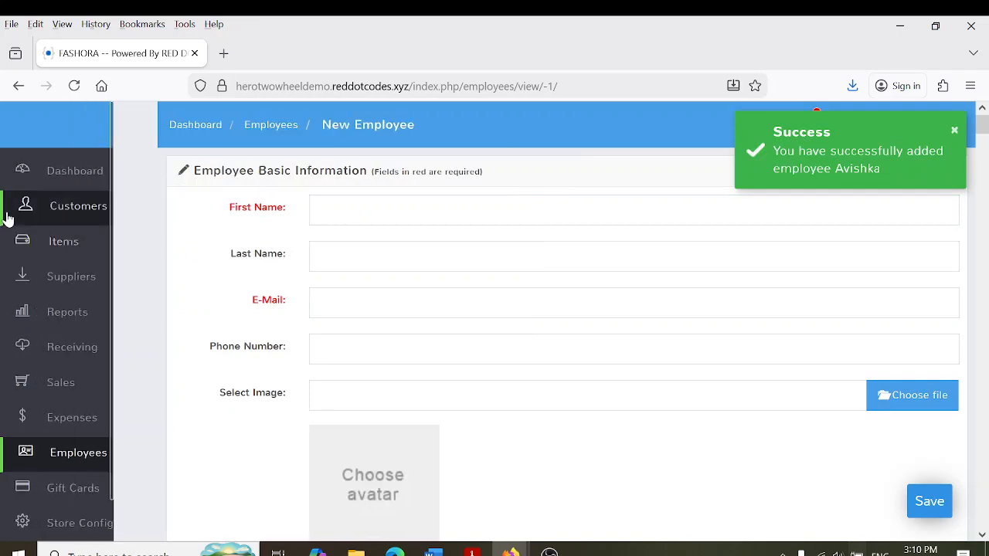
pyautogui.click(91, 173)
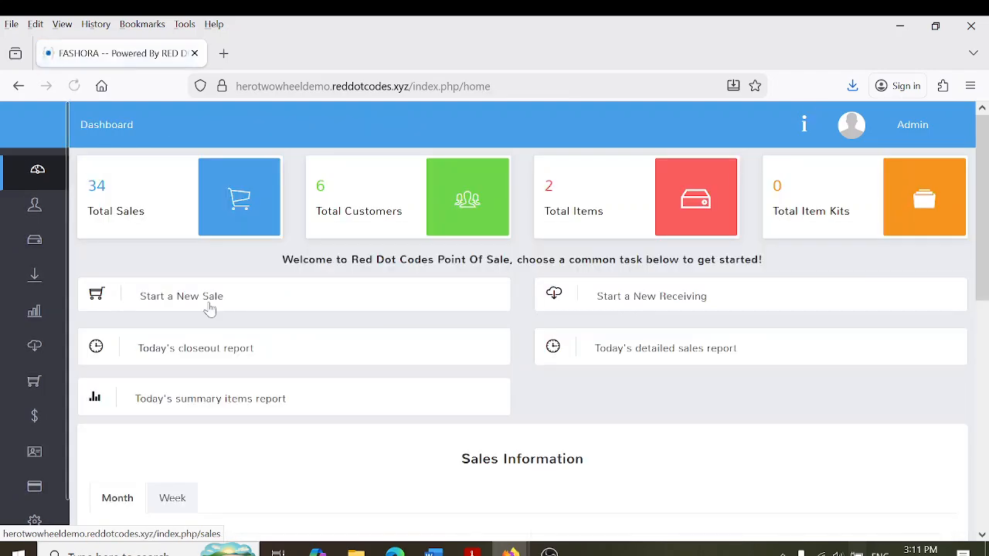
pyautogui.scroll(-10, 731, 309)
pyautogui.scroll(10, 730, 309)
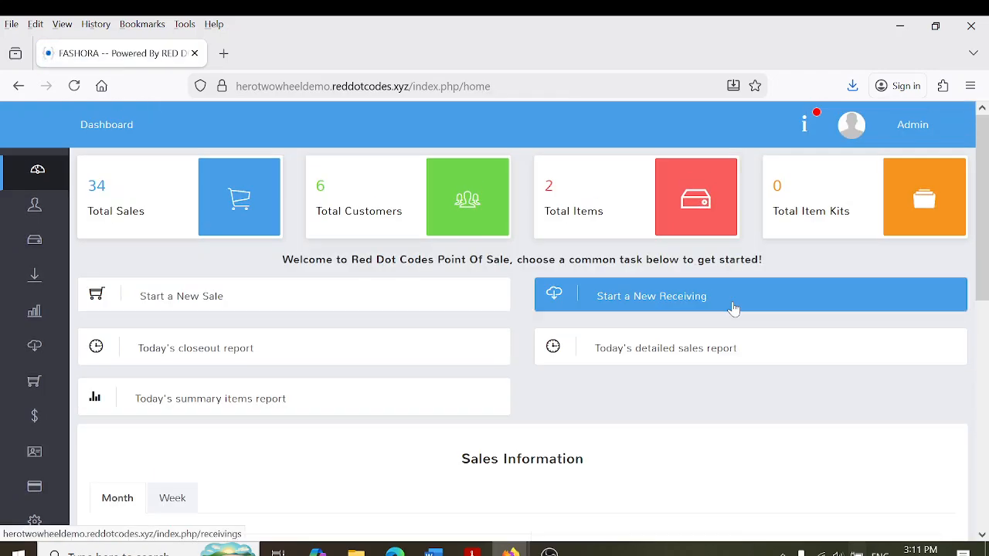